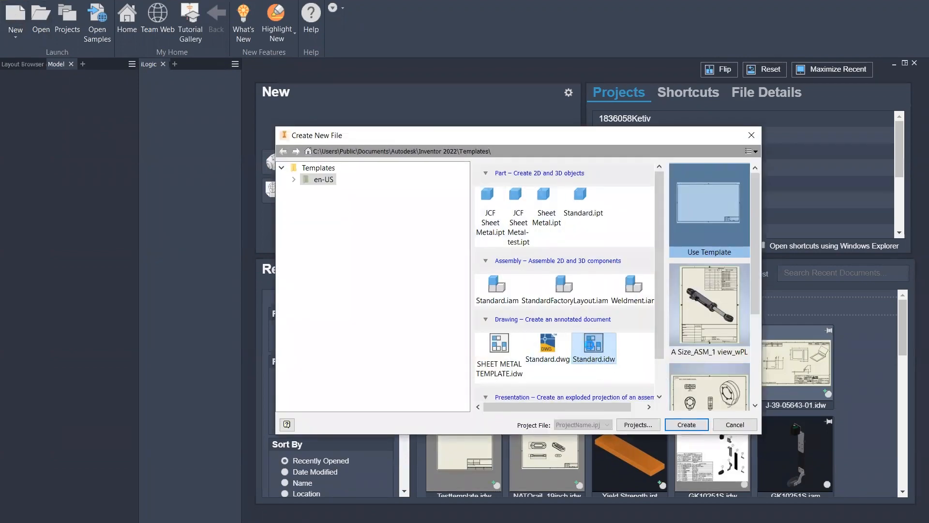
Create a new drawing from Standard.idw and look over its empty ANSI - Large sheet
{"action": "left_click", "coordinate": [686, 424]}
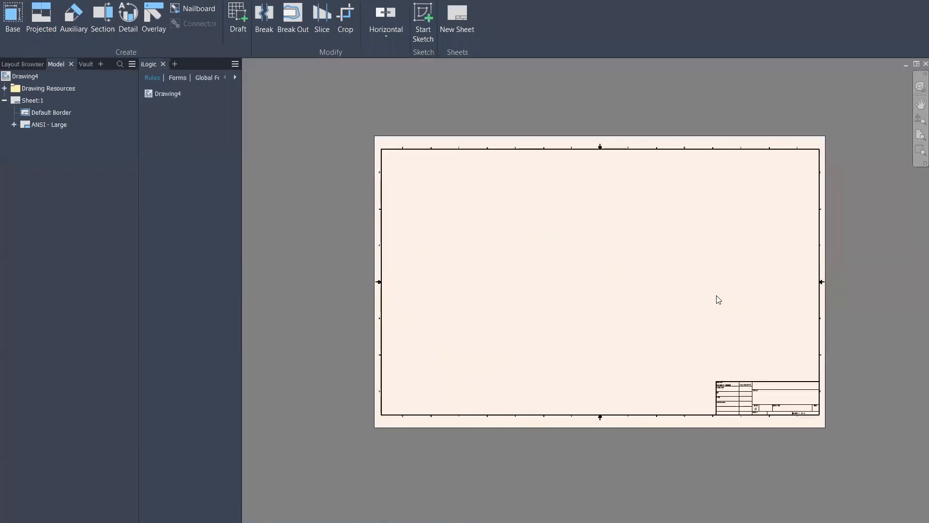
{"action": "mouse_move", "coordinate": [676, 282]}
{"action": "middle_mouse_down"}
{"action": "mouse_move", "coordinate": [643, 291]}
{"action": "mouse_move", "coordinate": [630, 275]}
{"action": "middle_mouse_up"}
{"action": "scroll", "coordinate": [441, 246], "scroll_direction": "up", "scroll_amount": 3}
{"action": "scroll", "coordinate": [487, 261], "scroll_direction": "down", "scroll_amount": 3}
{"action": "middle_click_drag", "start_coordinate": [570, 297], "coordinate": [543, 264]}
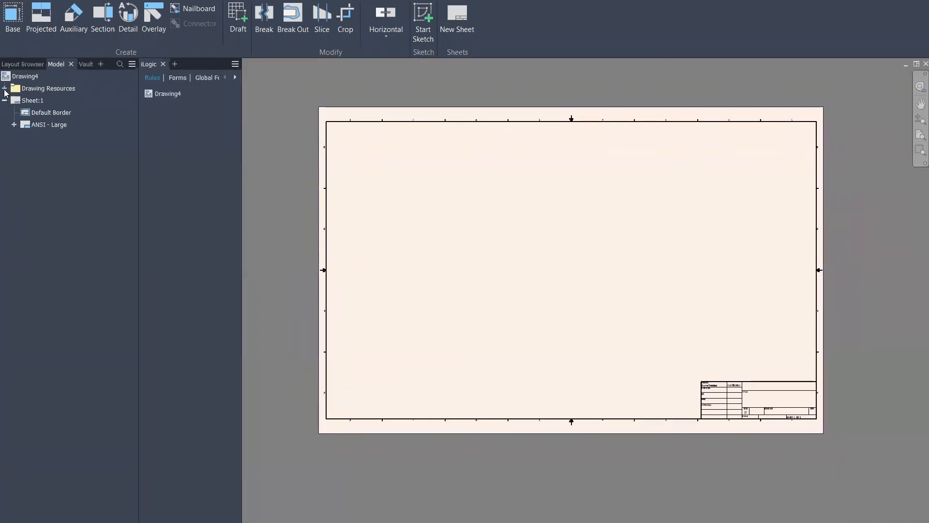
{"action": "left_click", "coordinate": [5, 89]}
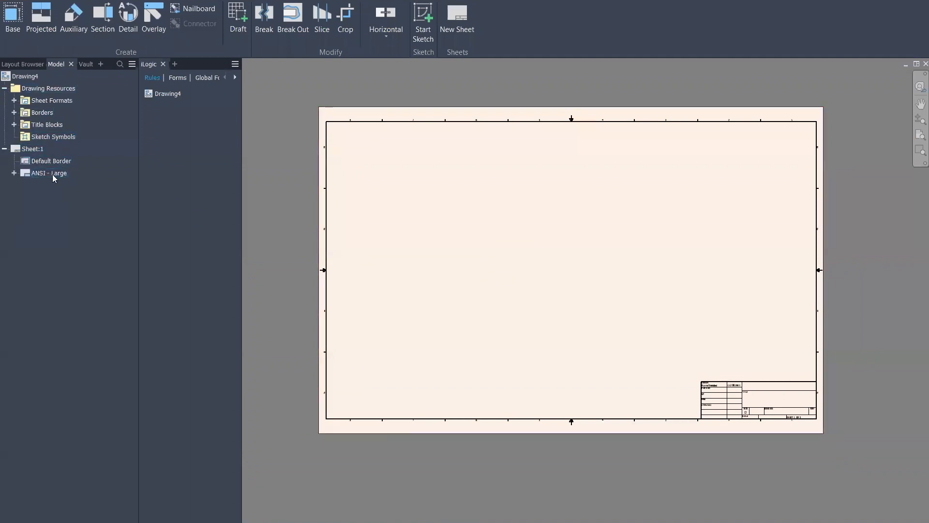
Delete the ANSI - Large title block from Sheet:1
{"action": "scroll", "coordinate": [783, 413], "scroll_direction": "up", "scroll_amount": 5}
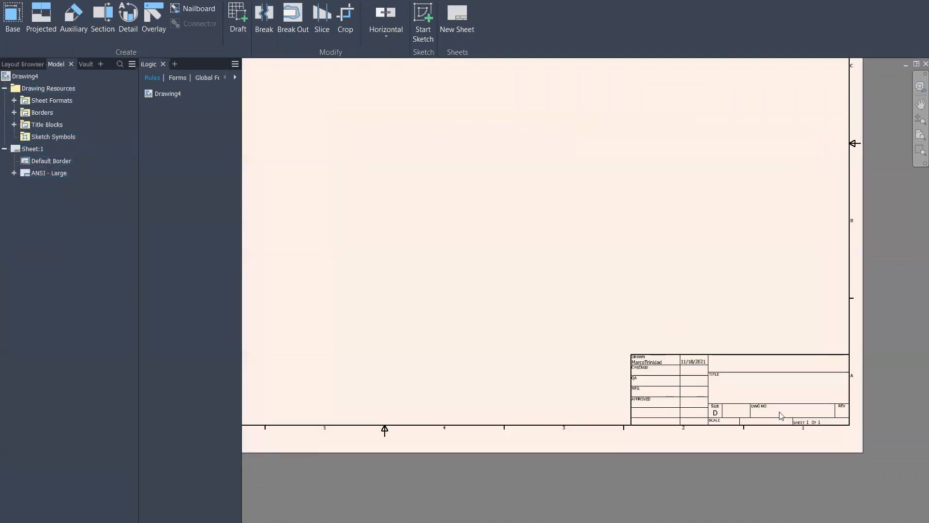
{"action": "scroll", "coordinate": [710, 394], "scroll_direction": "up", "scroll_amount": 2}
{"action": "scroll", "coordinate": [709, 394], "scroll_direction": "down", "scroll_amount": 3}
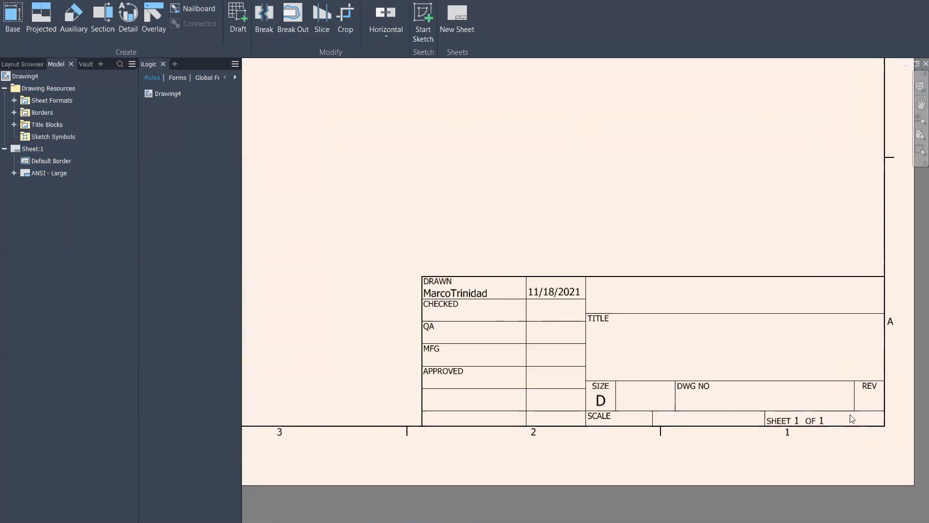
{"action": "scroll", "coordinate": [850, 415], "scroll_direction": "down", "scroll_amount": 3}
{"action": "middle_click_drag", "start_coordinate": [454, 242], "coordinate": [588, 272]}
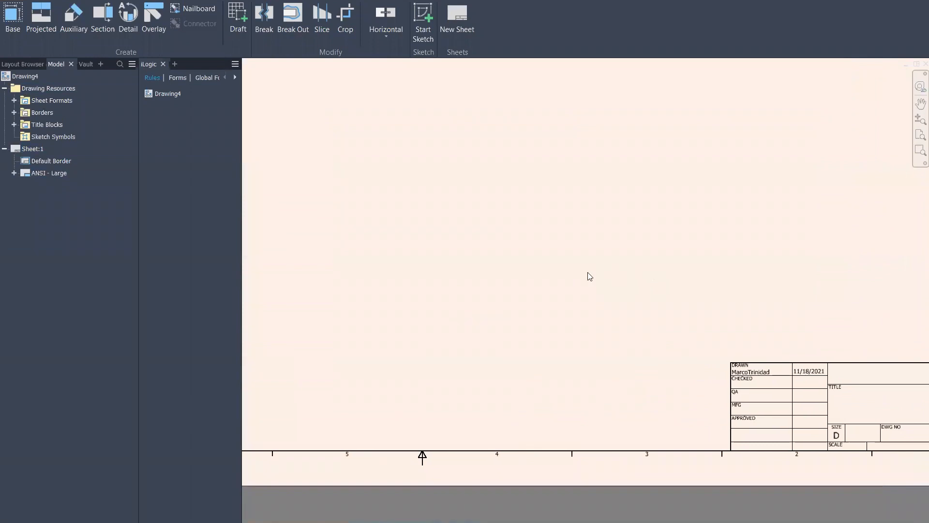
{"action": "right_click", "coordinate": [51, 174]}
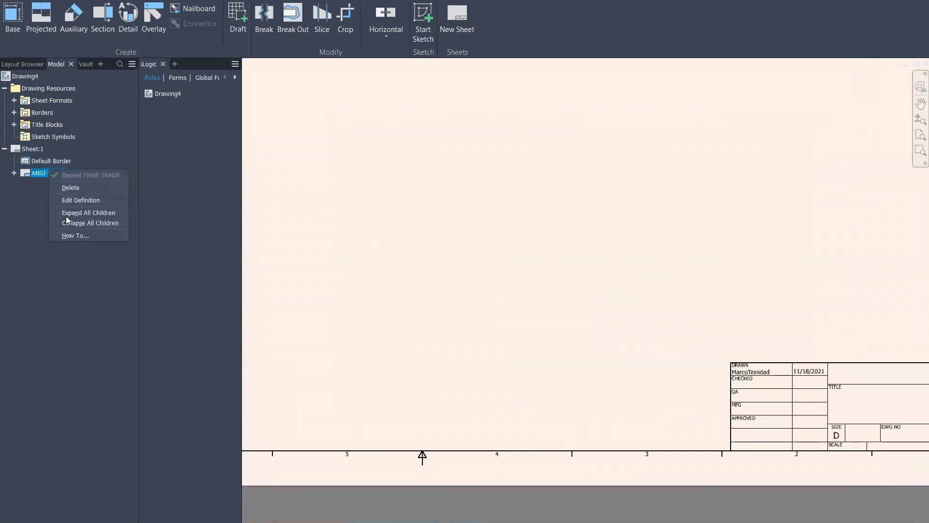
{"action": "left_click", "coordinate": [81, 186]}
Delete the Default Border from Sheet:1
{"action": "left_click", "coordinate": [38, 161]}
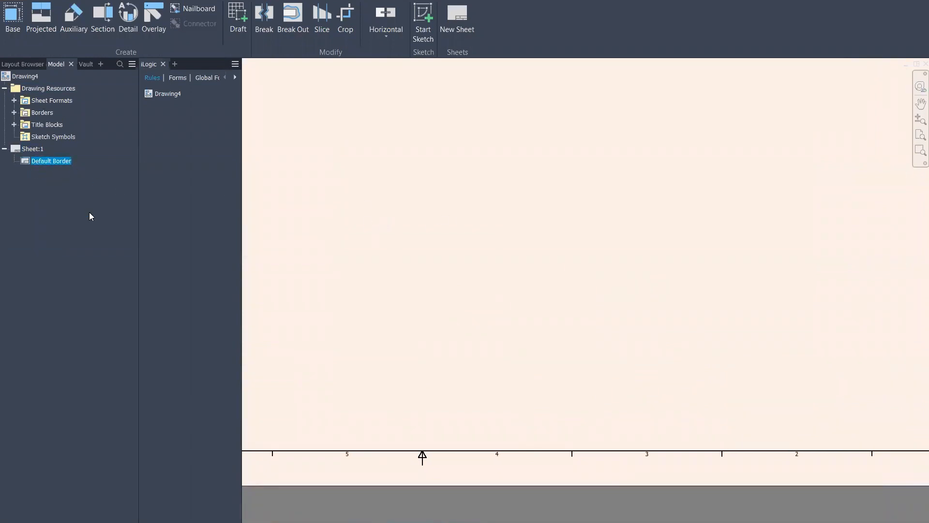
{"action": "right_click", "coordinate": [58, 163]}
{"action": "left_click", "coordinate": [65, 182]}
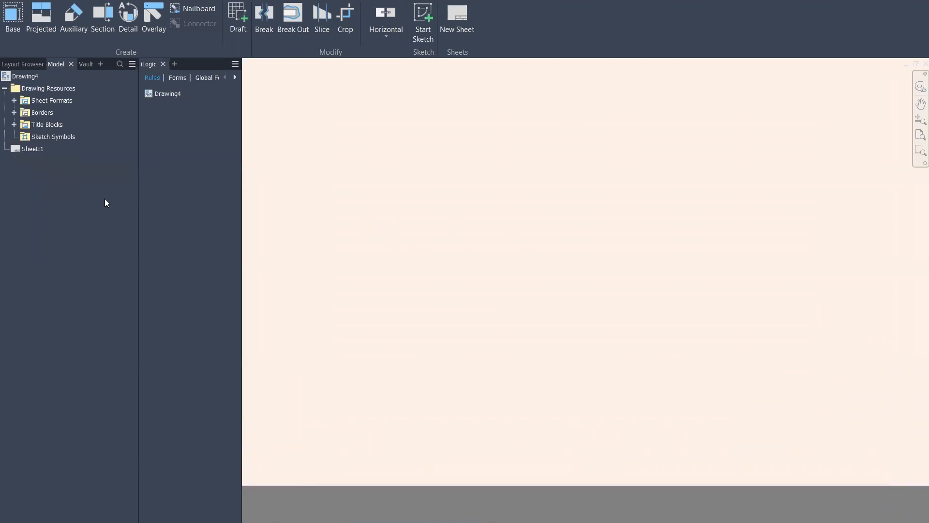
Expand the Title Blocks, Borders and Sheet Formats folders in Drawing Resources
{"action": "left_click", "coordinate": [14, 125]}
{"action": "left_click", "coordinate": [13, 112]}
{"action": "left_click", "coordinate": [15, 101]}
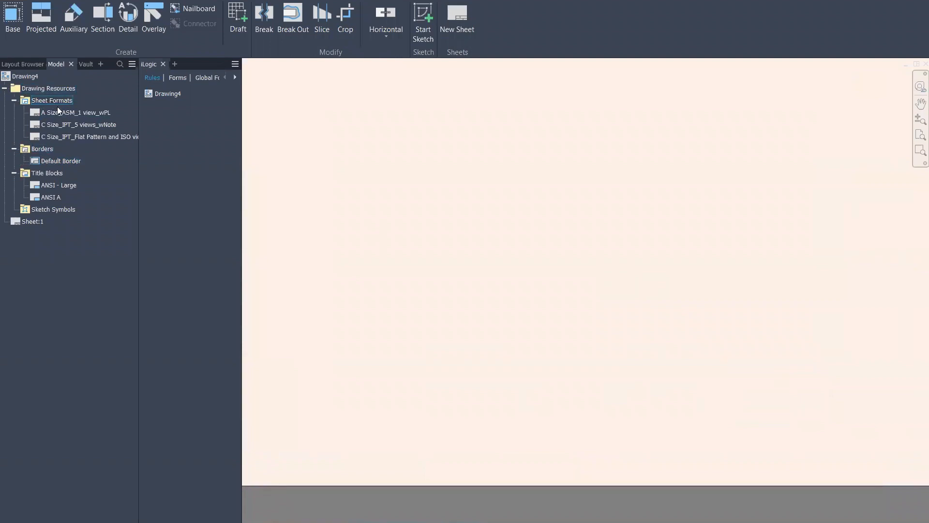
{"action": "right_click", "coordinate": [39, 148]}
{"action": "left_click", "coordinate": [16, 162]}
Insert the Default Border on Sheet:1, then delete it again
{"action": "double_click", "coordinate": [58, 162]}
{"action": "mouse_move", "coordinate": [502, 239]}
{"action": "middle_mouse_down"}
{"action": "mouse_move", "coordinate": [479, 346]}
{"action": "mouse_move", "coordinate": [635, 363]}
{"action": "mouse_move", "coordinate": [653, 328]}
{"action": "middle_mouse_up"}
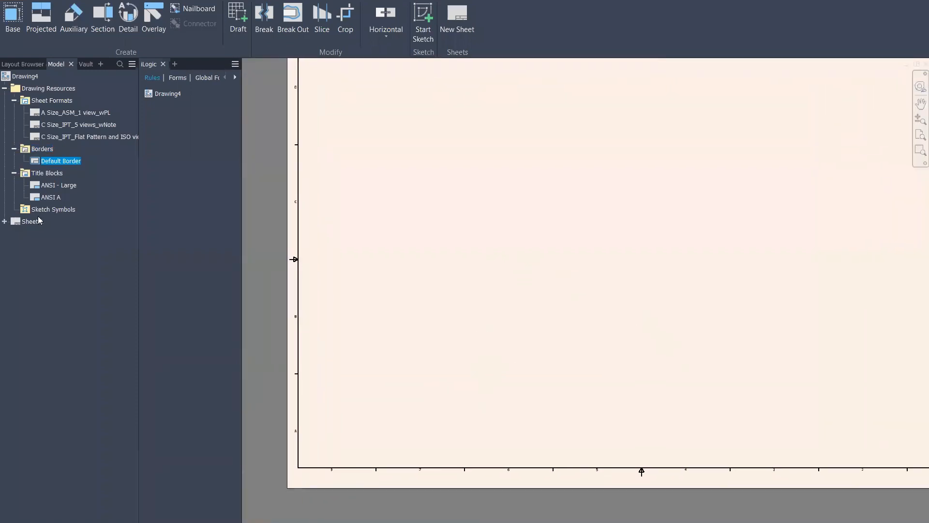
{"action": "left_click", "coordinate": [4, 221]}
{"action": "left_click", "coordinate": [51, 233]}
{"action": "right_click", "coordinate": [52, 236]}
{"action": "left_click", "coordinate": [78, 250]}
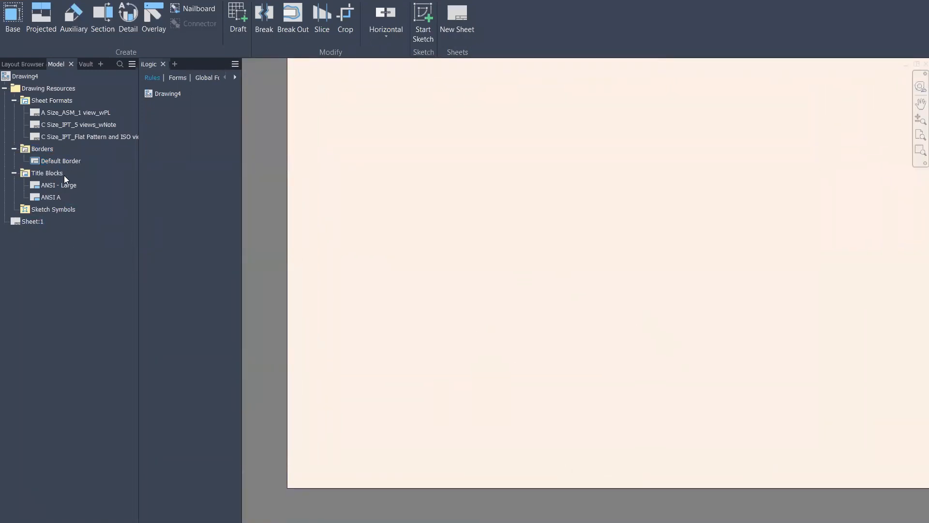
{"action": "right_click", "coordinate": [39, 149]}
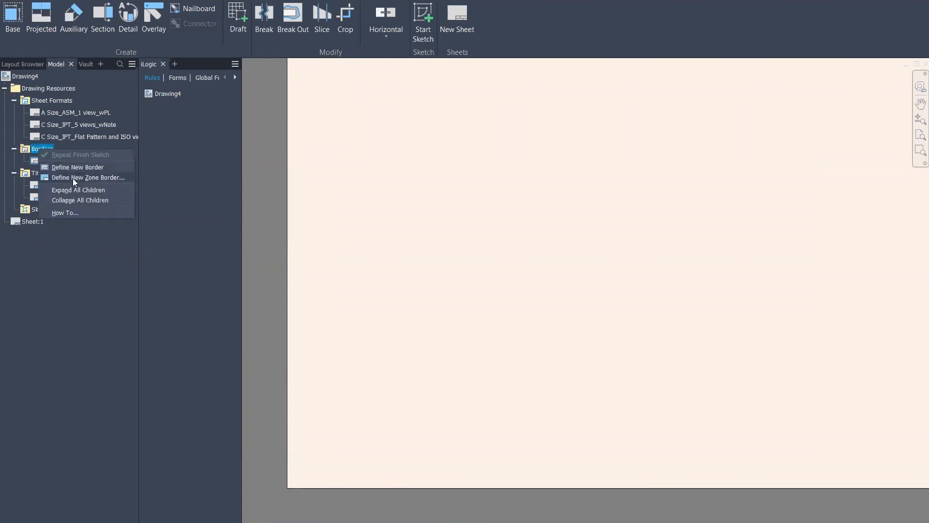
Define a new zone border with .5 top/bottom and 1 left/right sheet margins
{"action": "left_click", "coordinate": [125, 178]}
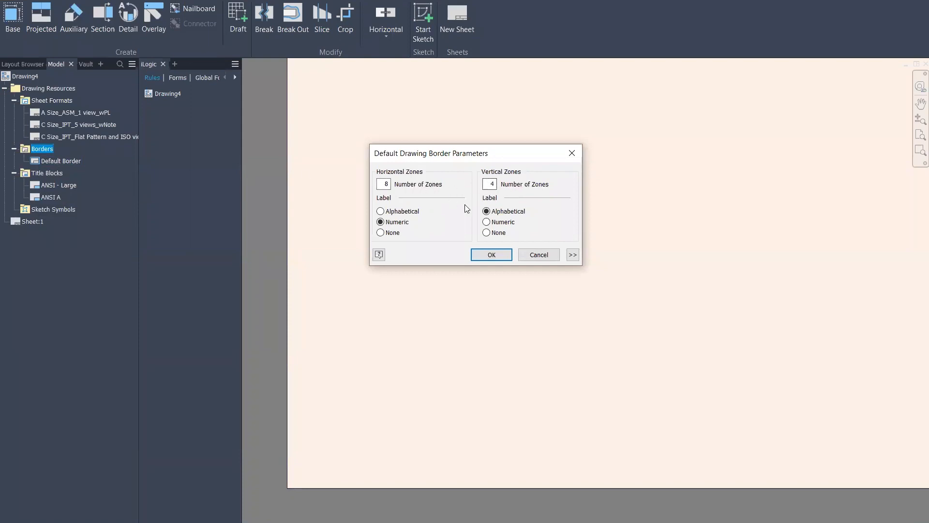
{"action": "left_click", "coordinate": [572, 255]}
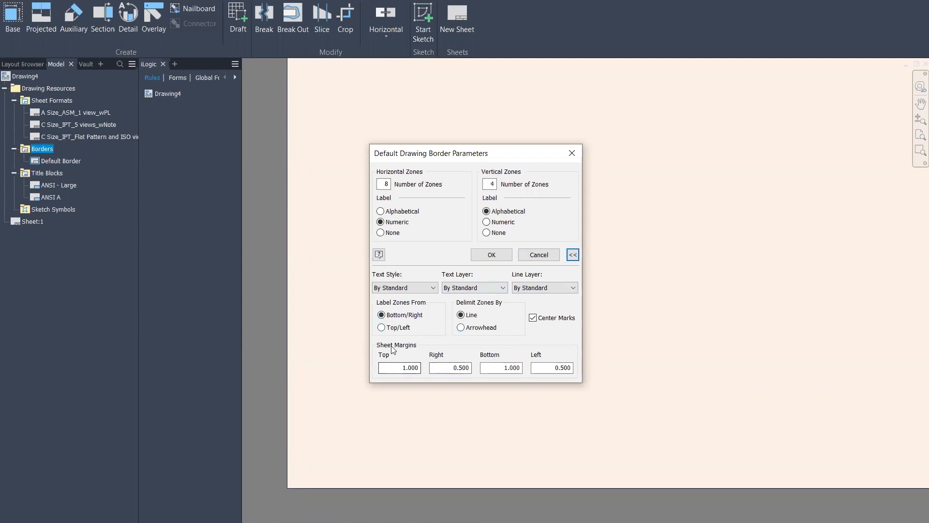
{"action": "left_click_drag", "start_coordinate": [383, 367], "coordinate": [431, 368]}
{"action": "left_click", "coordinate": [385, 369]}
{"action": "left_click_drag", "start_coordinate": [392, 370], "coordinate": [486, 377]}
{"action": "type", "text": ".5"}
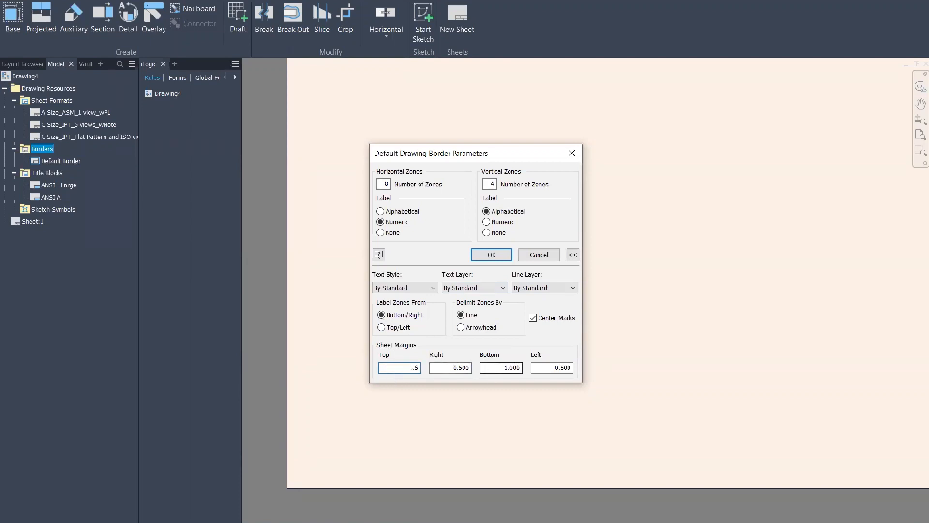
{"action": "key", "text": "Tab"}
{"action": "type", "text": "."}
{"action": "key", "text": "Tab"}
{"action": "type", "text": ".5"}
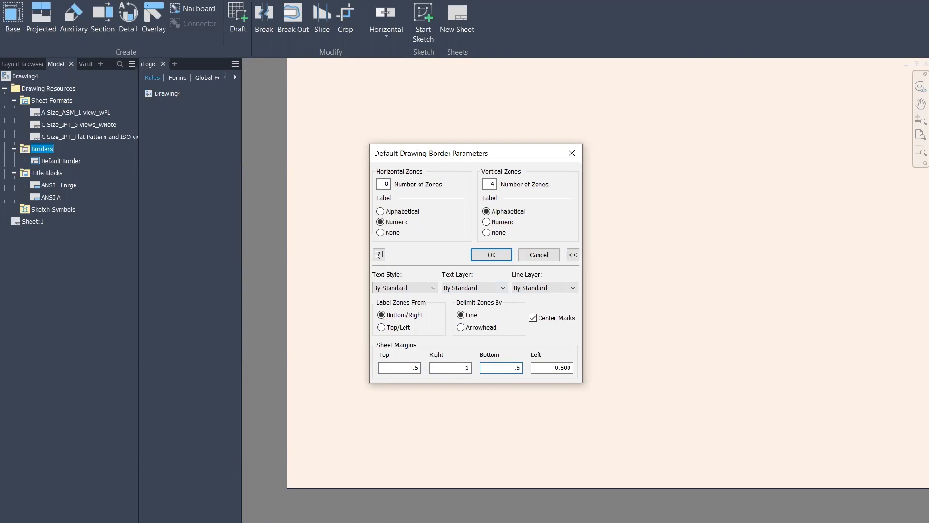
{"action": "key", "text": "Tab"}
{"action": "type", "text": "1"}
{"action": "left_click", "coordinate": [490, 256]}
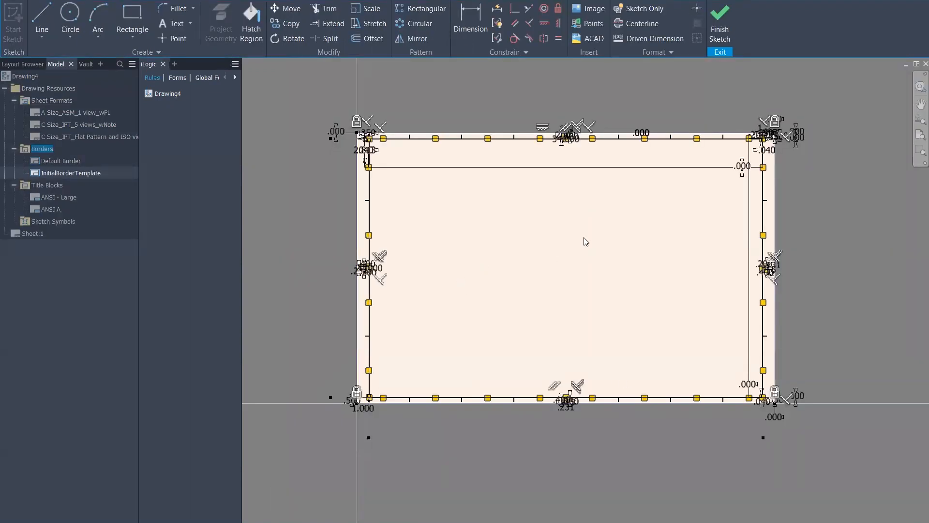
Finish the zone border sketch and save it as NewZone
{"action": "left_click", "coordinate": [719, 21]}
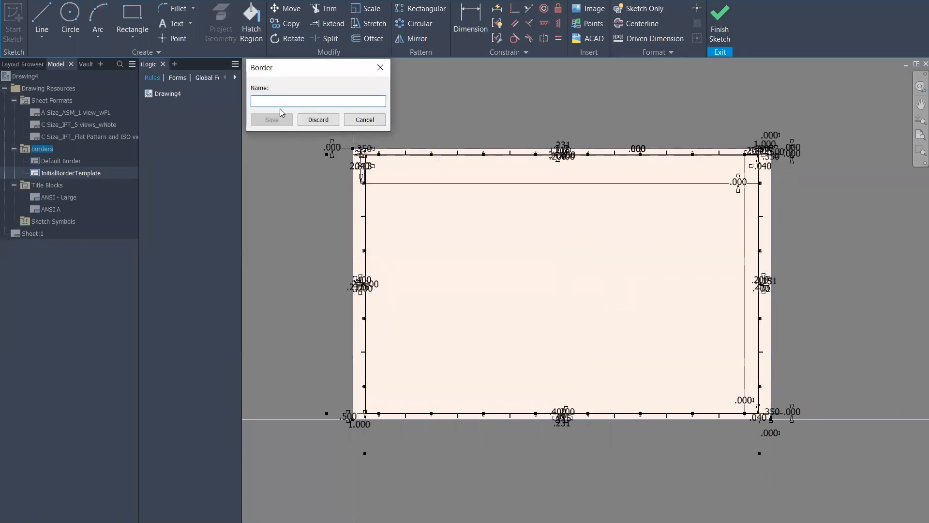
{"action": "type", "text": "dra"}
{"action": "key", "text": "BackSpace"}
{"action": "type", "text": "NewZone"}
{"action": "left_click", "coordinate": [271, 119]}
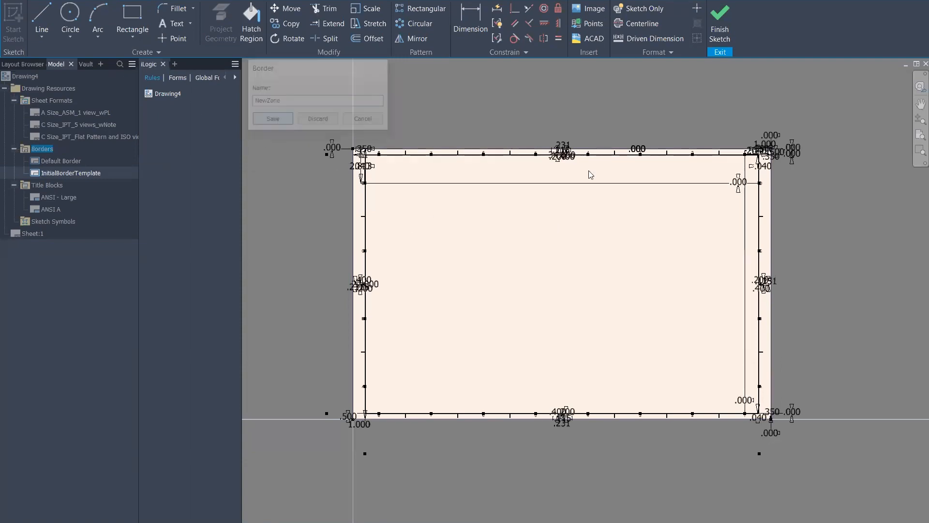
{"action": "right_click", "coordinate": [50, 174]}
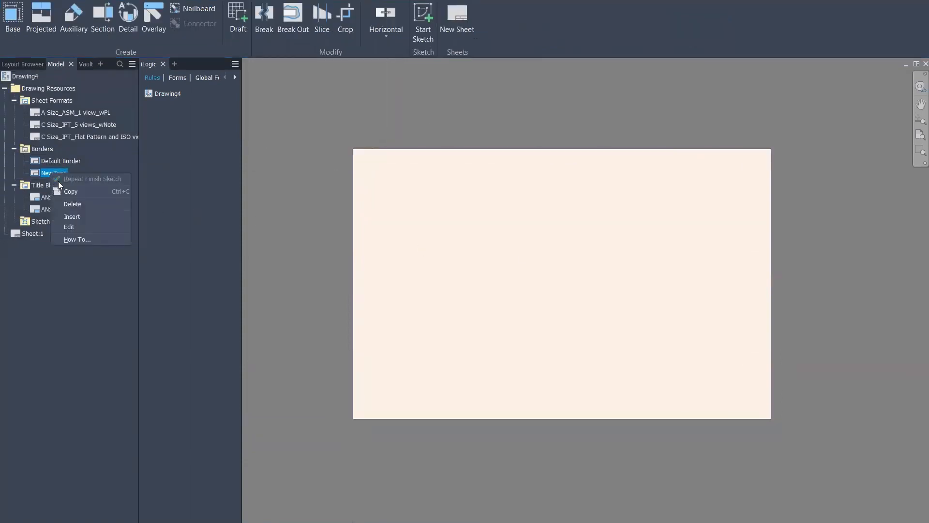
{"action": "left_click", "coordinate": [79, 229]}
{"action": "middle_click_drag", "start_coordinate": [319, 131], "coordinate": [443, 220]}
{"action": "scroll", "coordinate": [396, 170], "scroll_direction": "up", "scroll_amount": 8}
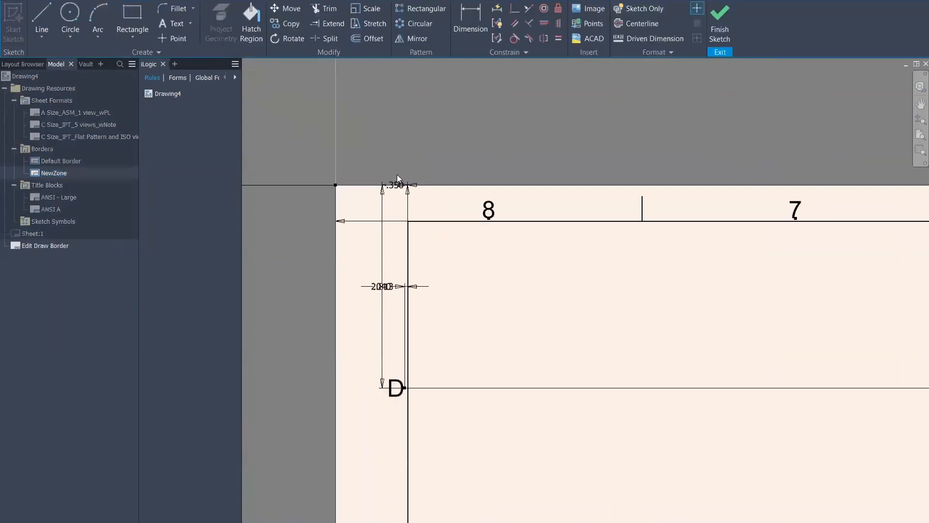
{"action": "middle_click_drag", "start_coordinate": [355, 268], "coordinate": [498, 271]}
{"action": "scroll", "coordinate": [497, 271], "scroll_direction": "down", "scroll_amount": 2}
{"action": "scroll", "coordinate": [498, 271], "scroll_direction": "down", "scroll_amount": 3}
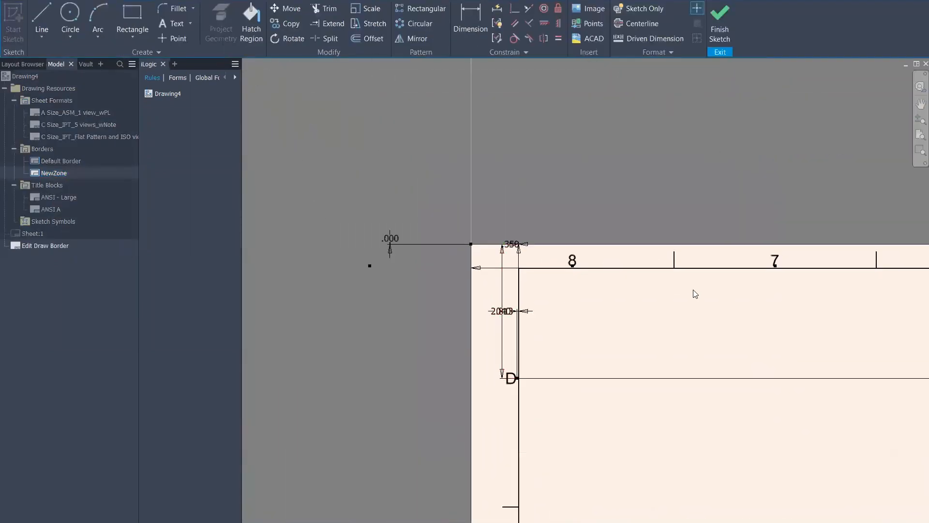
{"action": "middle_click_drag", "start_coordinate": [695, 293], "coordinate": [523, 245]}
{"action": "scroll", "coordinate": [423, 260], "scroll_direction": "up", "scroll_amount": 3}
{"action": "scroll", "coordinate": [425, 260], "scroll_direction": "down", "scroll_amount": 4}
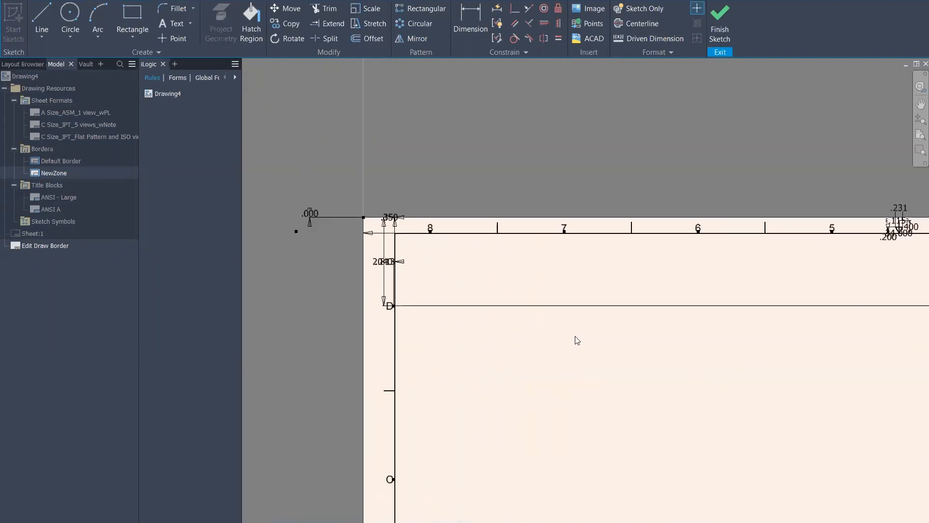
{"action": "scroll", "coordinate": [617, 352], "scroll_direction": "down", "scroll_amount": 2}
{"action": "middle_click_drag", "start_coordinate": [776, 385], "coordinate": [337, 276]}
{"action": "middle_click_drag", "start_coordinate": [664, 236], "coordinate": [649, 326]}
{"action": "scroll", "coordinate": [637, 280], "scroll_direction": "up", "scroll_amount": 5}
{"action": "scroll", "coordinate": [686, 239], "scroll_direction": "up", "scroll_amount": 3}
{"action": "scroll", "coordinate": [659, 259], "scroll_direction": "down", "scroll_amount": 6}
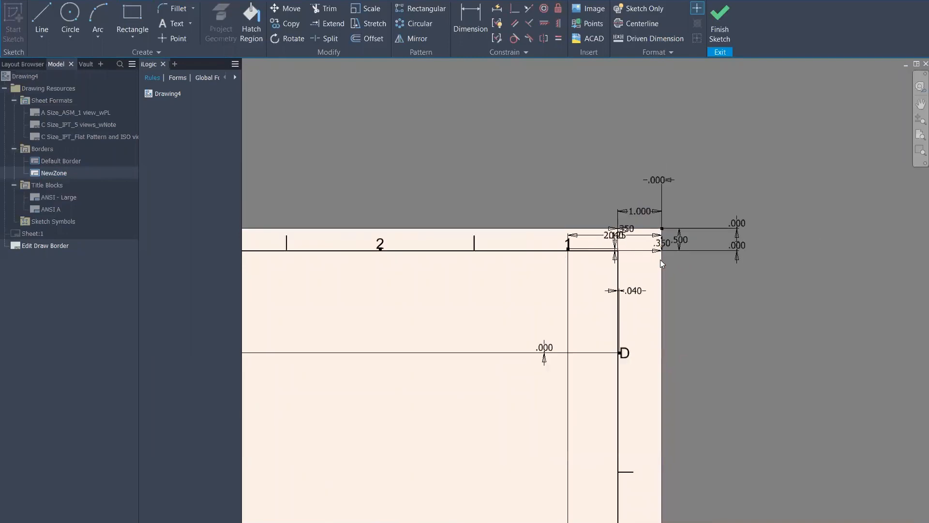
{"action": "middle_click_drag", "start_coordinate": [317, 342], "coordinate": [546, 275]}
{"action": "left_click", "coordinate": [727, 37]}
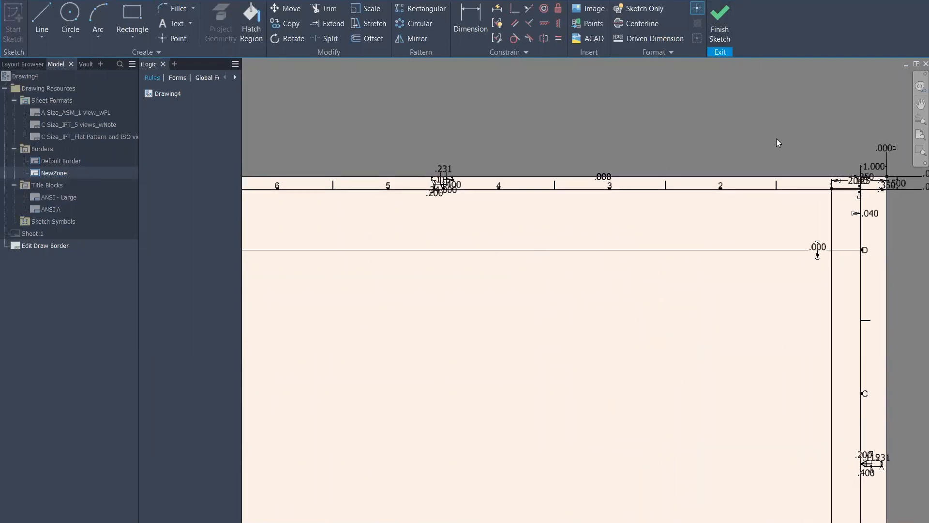
{"action": "left_click", "coordinate": [439, 281]}
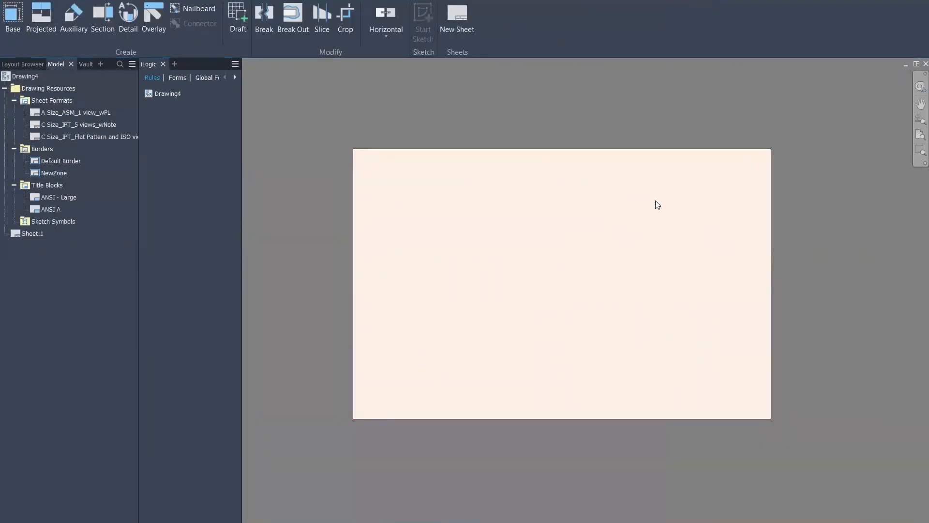
Insert the NewZone border and change Sheet:1 to size A (8.500 x 11.000)
{"action": "double_click", "coordinate": [48, 174]}
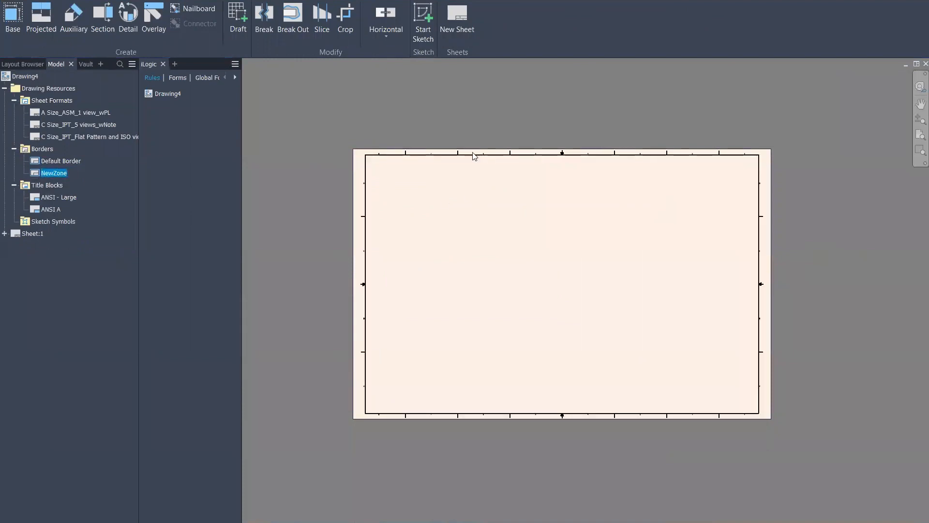
{"action": "left_click", "coordinate": [4, 234]}
{"action": "left_click", "coordinate": [34, 235]}
{"action": "right_click", "coordinate": [34, 234]}
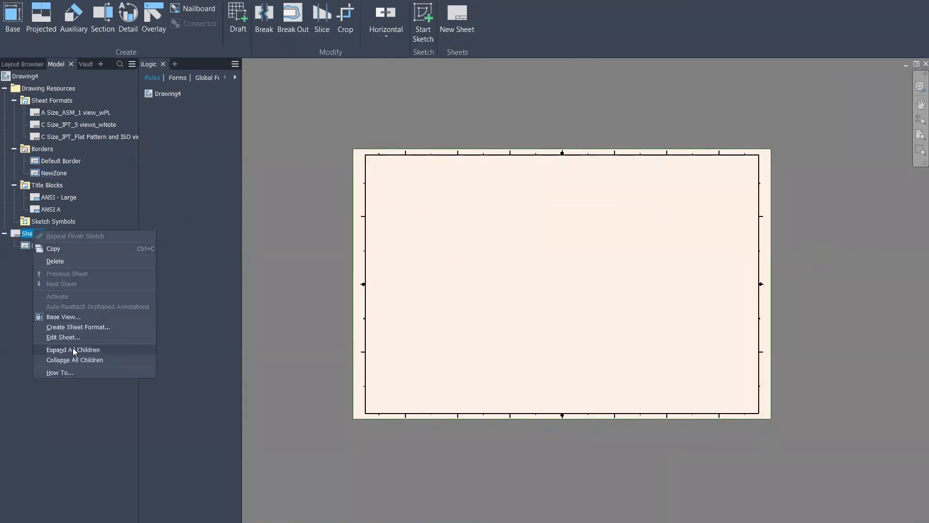
{"action": "left_click", "coordinate": [93, 336]}
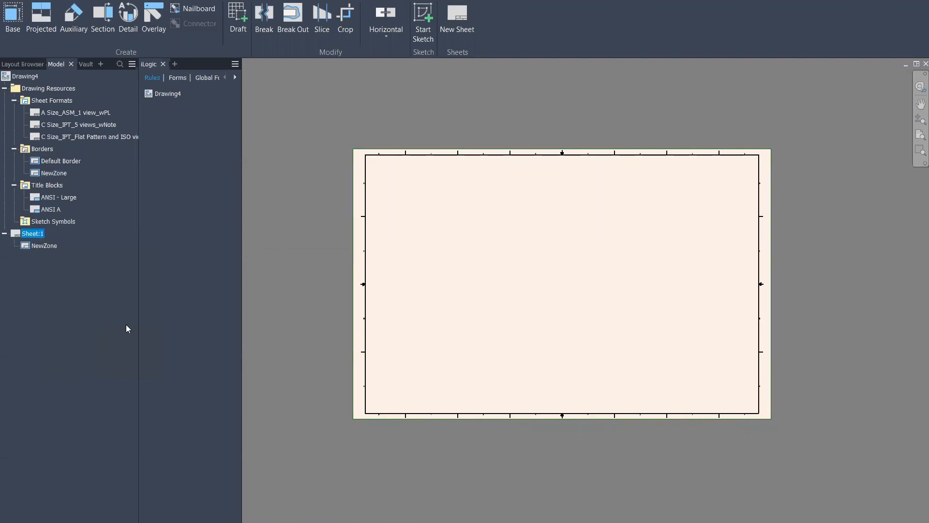
{"action": "left_click", "coordinate": [289, 141]}
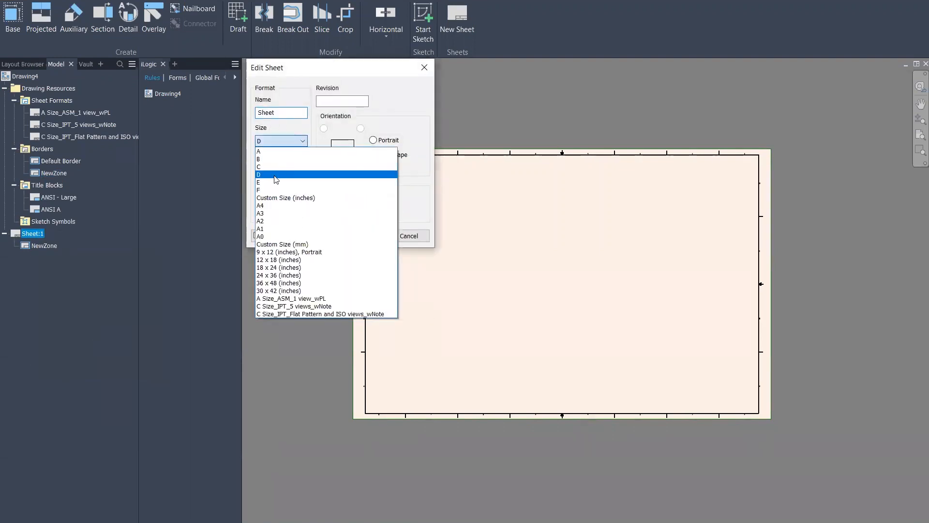
{"action": "left_click", "coordinate": [267, 149]}
{"action": "left_click", "coordinate": [362, 236]}
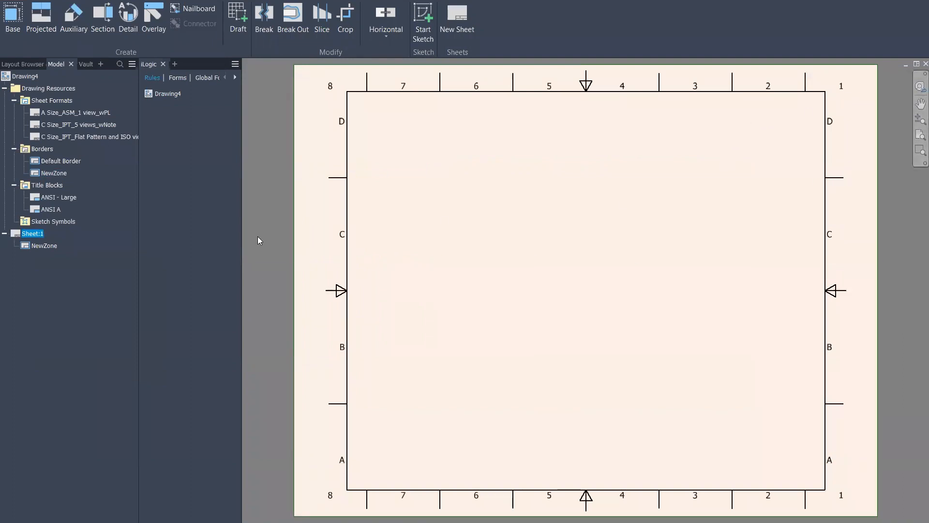
{"action": "middle_click_drag", "start_coordinate": [410, 149], "coordinate": [437, 198]}
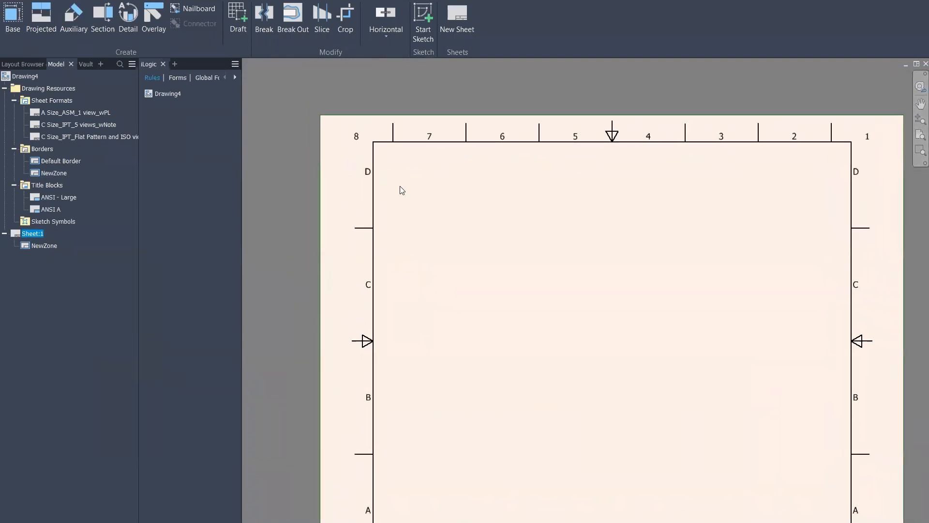
Remove NewZone and start a new border sketch with an inner rectangle
{"action": "right_click", "coordinate": [40, 245]}
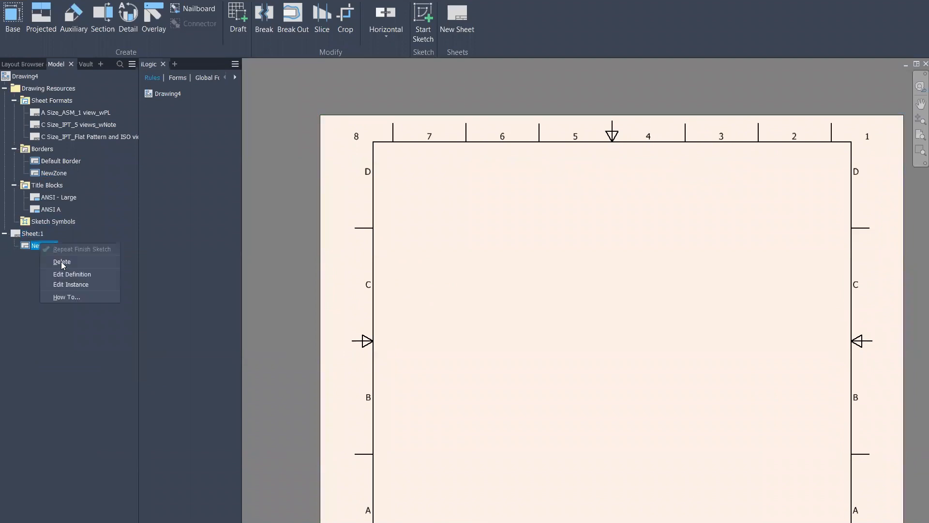
{"action": "left_click", "coordinate": [62, 261]}
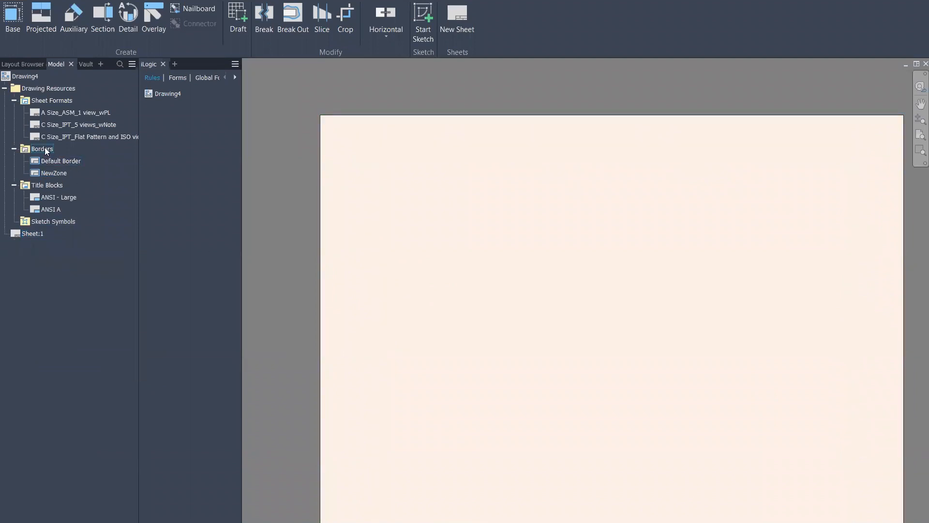
{"action": "right_click", "coordinate": [41, 149]}
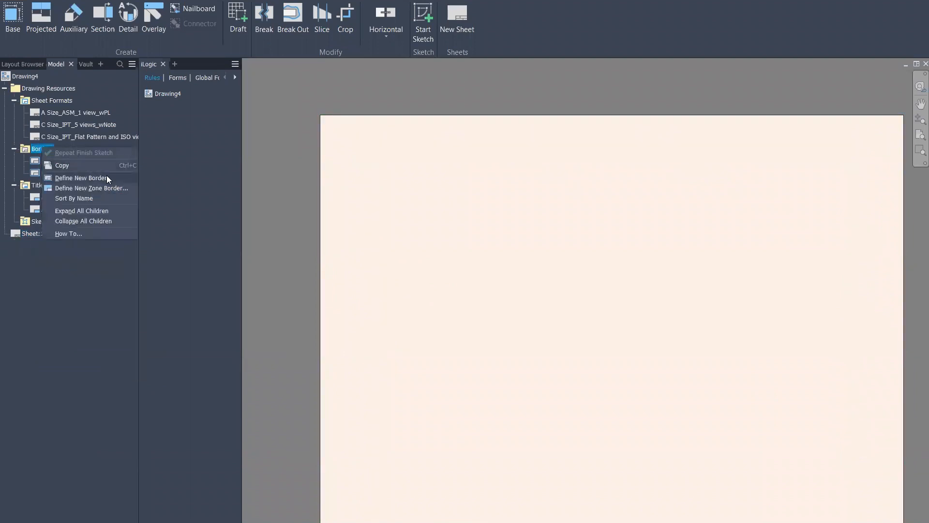
{"action": "left_click", "coordinate": [81, 178]}
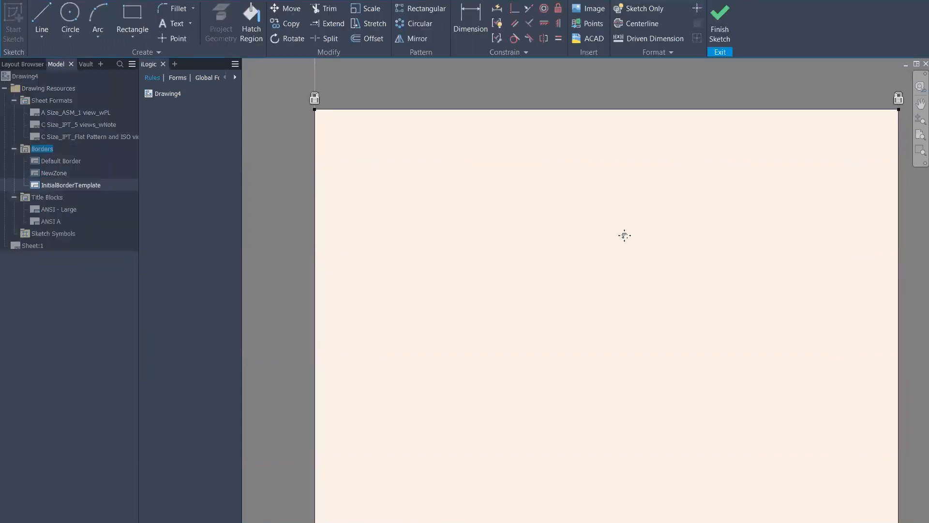
{"action": "scroll", "coordinate": [606, 221], "scroll_direction": "down", "scroll_amount": 2}
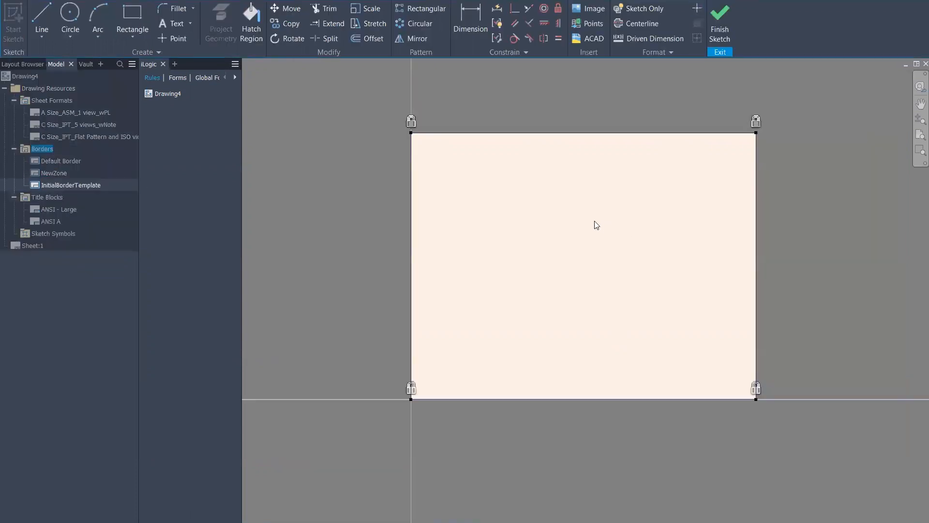
{"action": "left_click", "coordinate": [132, 19]}
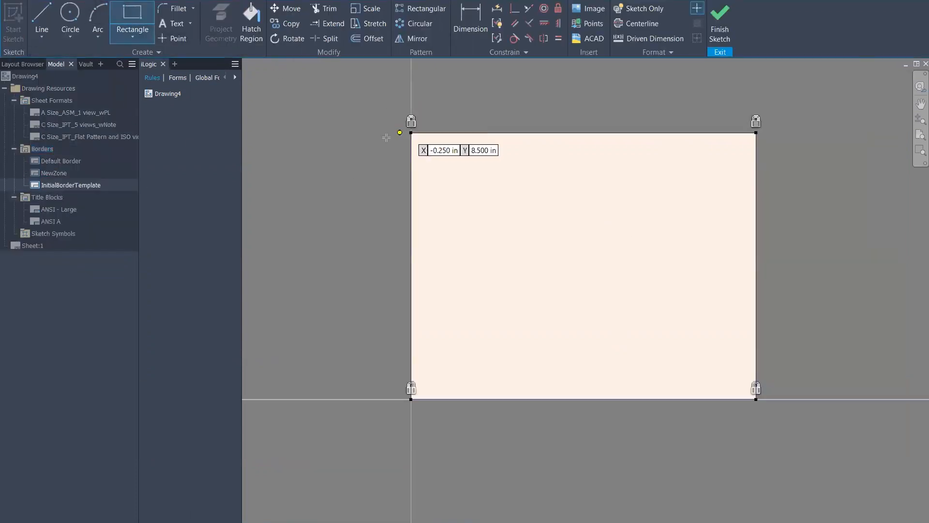
{"action": "left_click", "coordinate": [423, 144]}
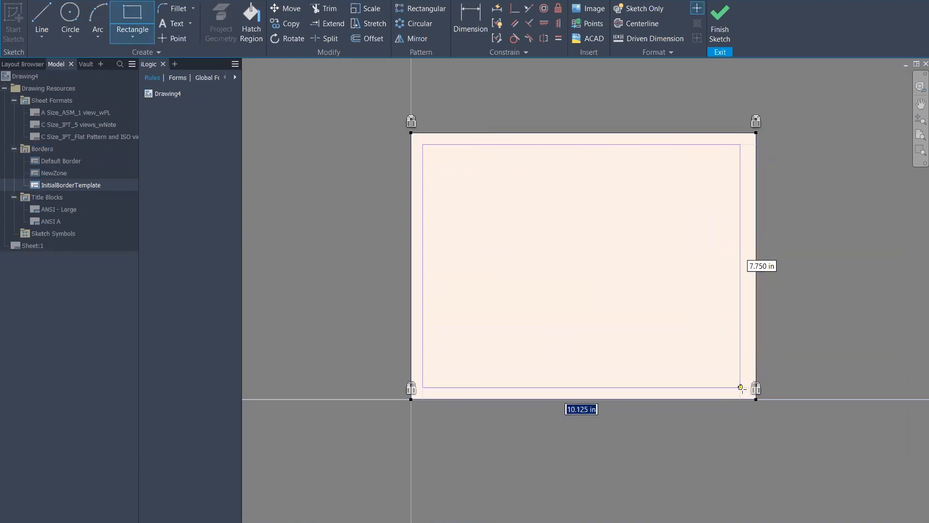
{"action": "left_click", "coordinate": [744, 387]}
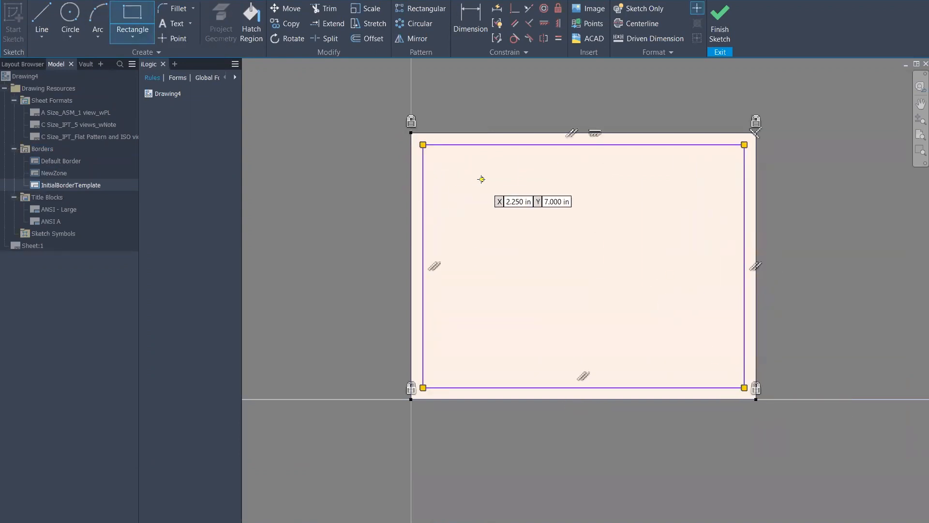
{"action": "scroll", "coordinate": [411, 135], "scroll_direction": "up", "scroll_amount": 5}
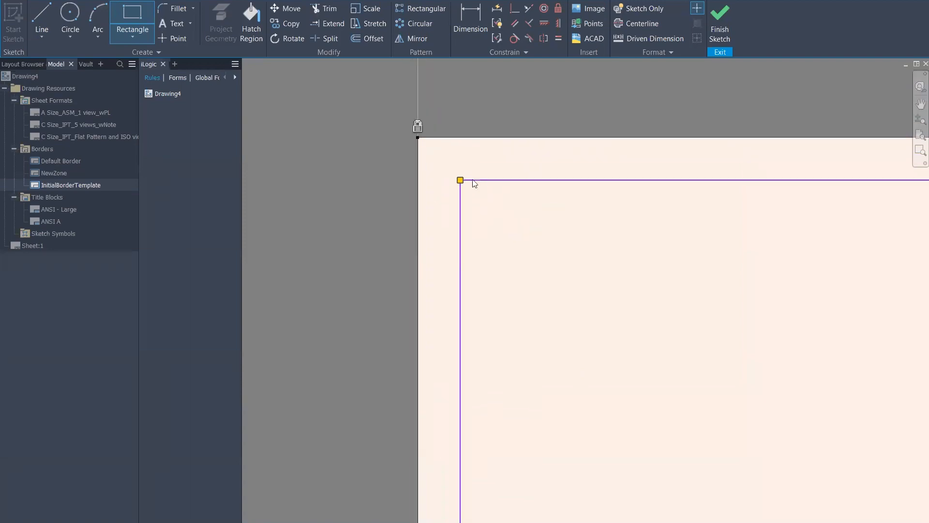
Dimension the inner rectangle's left margin at 0.5 in from the sheet edge
{"action": "left_click", "coordinate": [465, 15]}
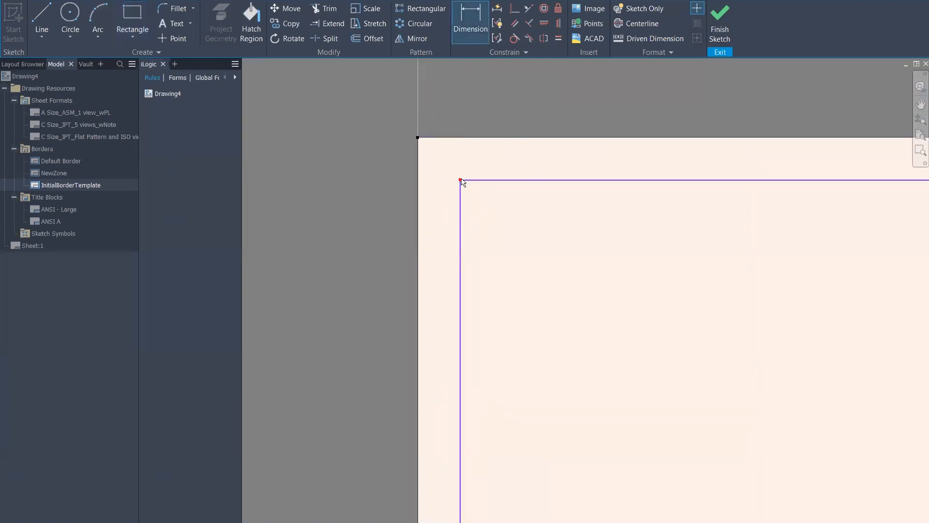
{"action": "left_click", "coordinate": [470, 30]}
{"action": "left_click", "coordinate": [471, 30]}
{"action": "left_click", "coordinate": [460, 234]}
{"action": "left_click", "coordinate": [418, 139]}
{"action": "left_click", "coordinate": [442, 99]}
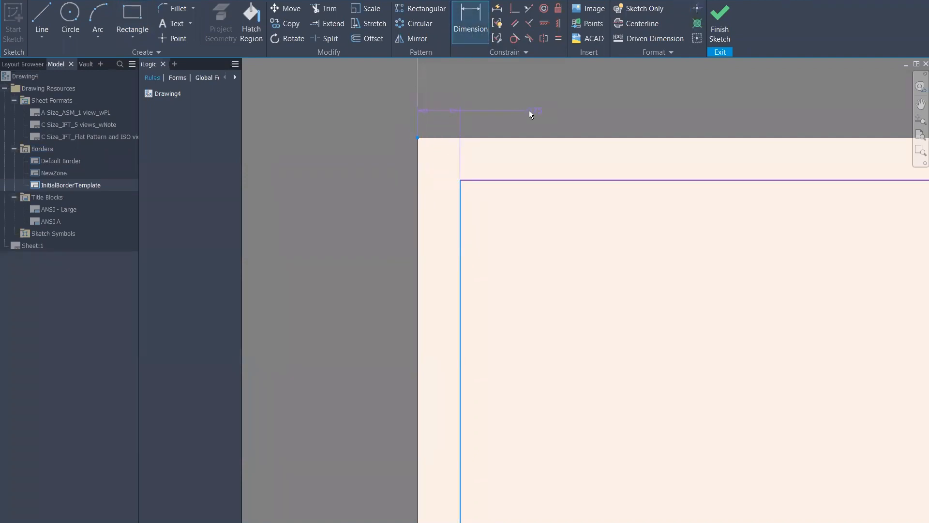
{"action": "type", "text": "."}
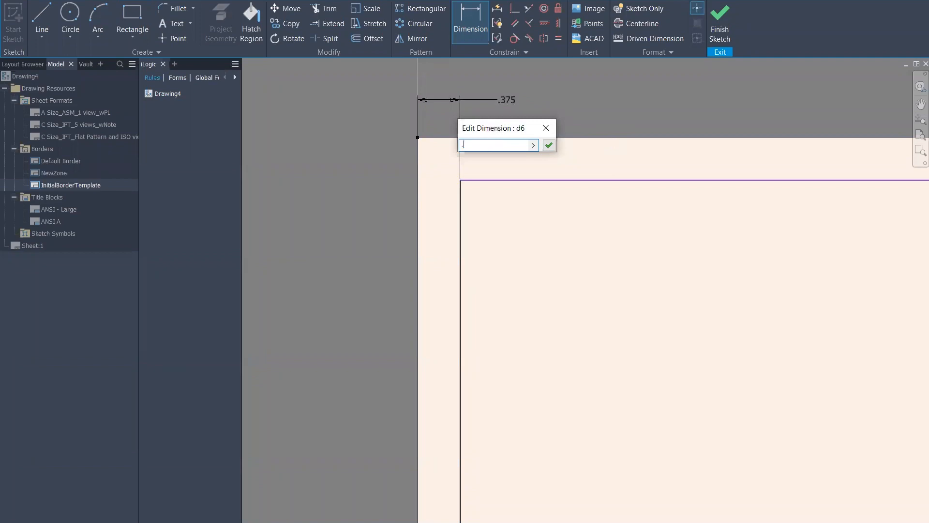
{"action": "type", "text": "5"}
{"action": "key", "text": "Return"}
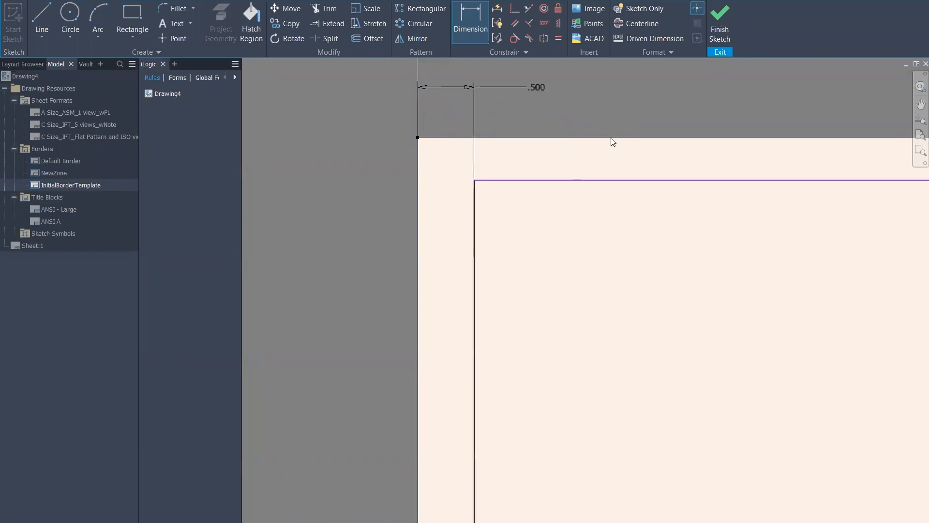
Dimension the top margin, linking its value to d6
{"action": "left_click", "coordinate": [495, 181]}
{"action": "left_click", "coordinate": [418, 139]}
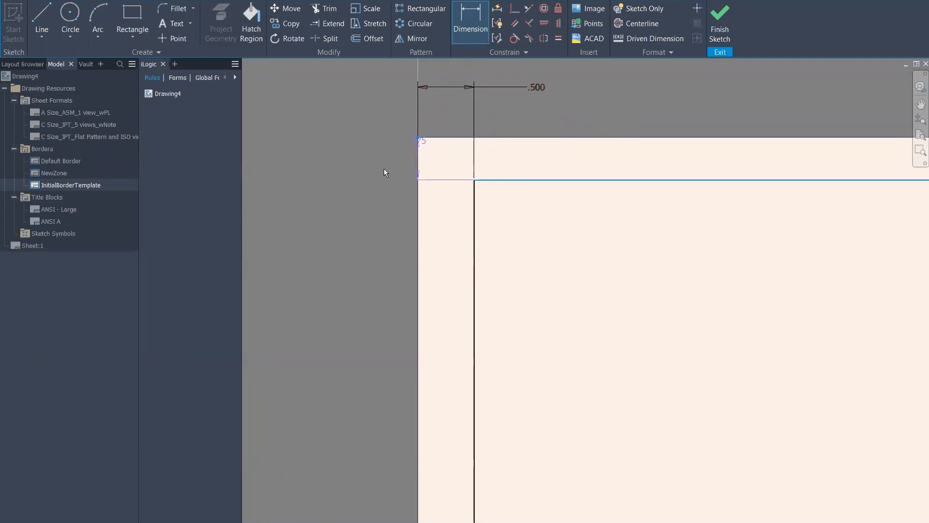
{"action": "left_click", "coordinate": [357, 165]}
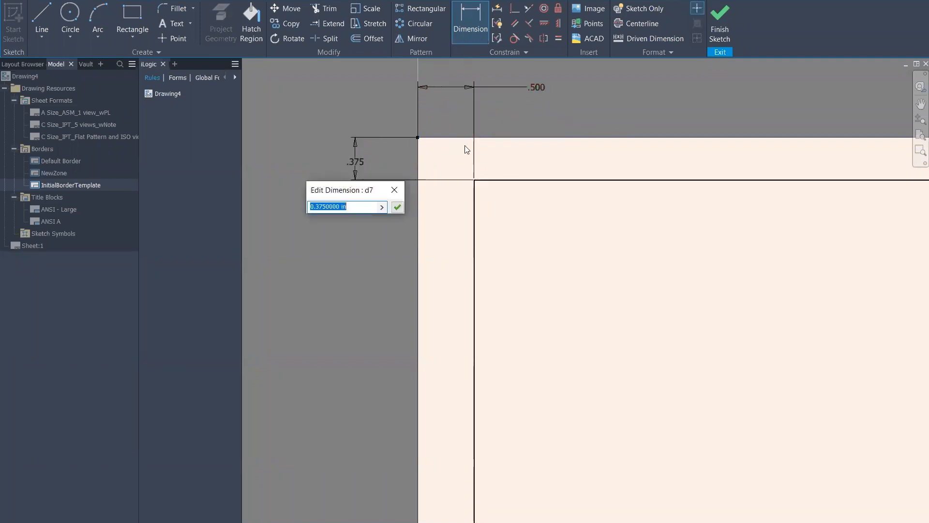
{"action": "left_click", "coordinate": [537, 88]}
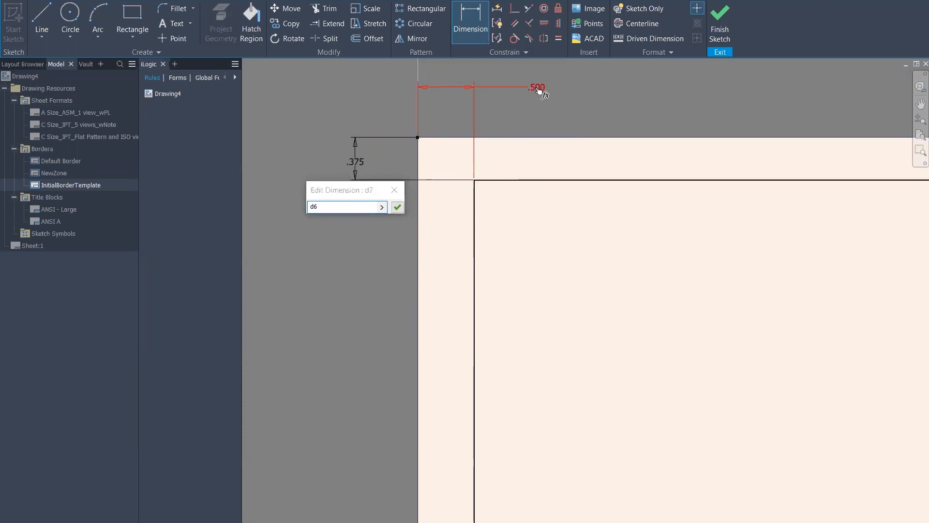
{"action": "left_click", "coordinate": [397, 207]}
{"action": "scroll", "coordinate": [537, 90], "scroll_direction": "down", "scroll_amount": 3}
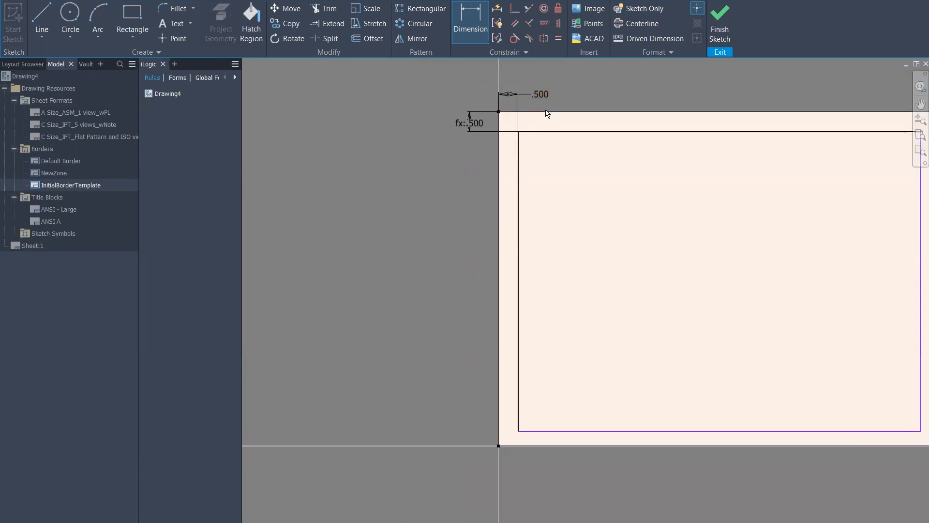
{"action": "middle_click_drag", "start_coordinate": [762, 304], "coordinate": [521, 252]}
Dimension the right and bottom margins, both linked to d6
{"action": "left_click", "coordinate": [466, 26]}
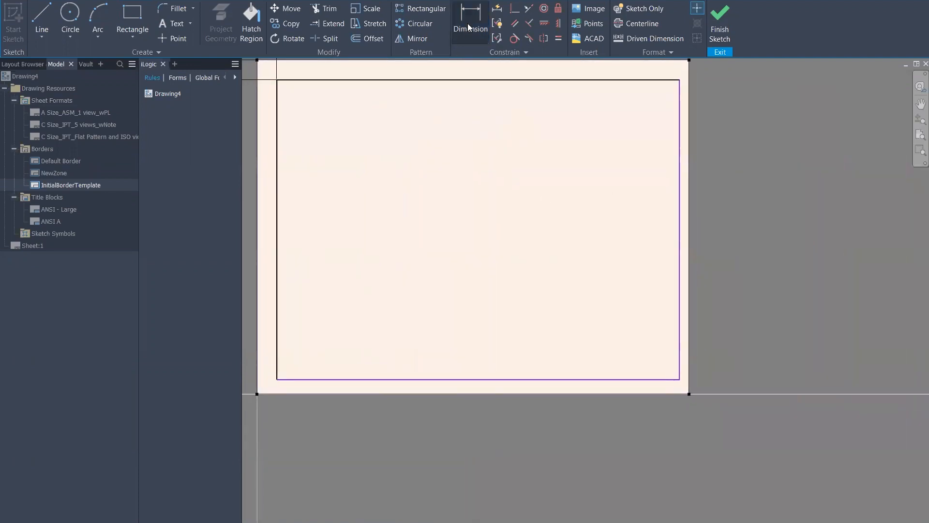
{"action": "left_click", "coordinate": [689, 394]}
{"action": "left_click", "coordinate": [656, 420]}
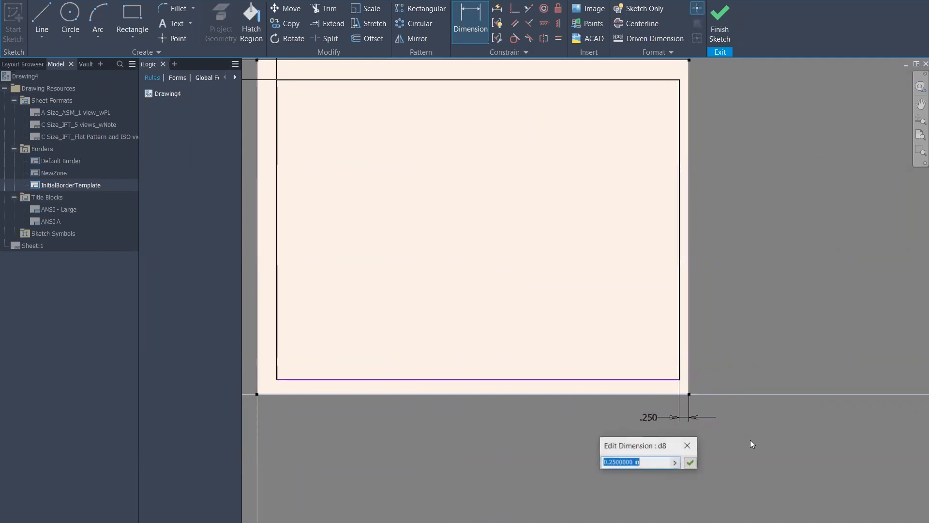
{"action": "middle_click_drag", "start_coordinate": [472, 216], "coordinate": [452, 228]}
{"action": "left_click", "coordinate": [356, 113]}
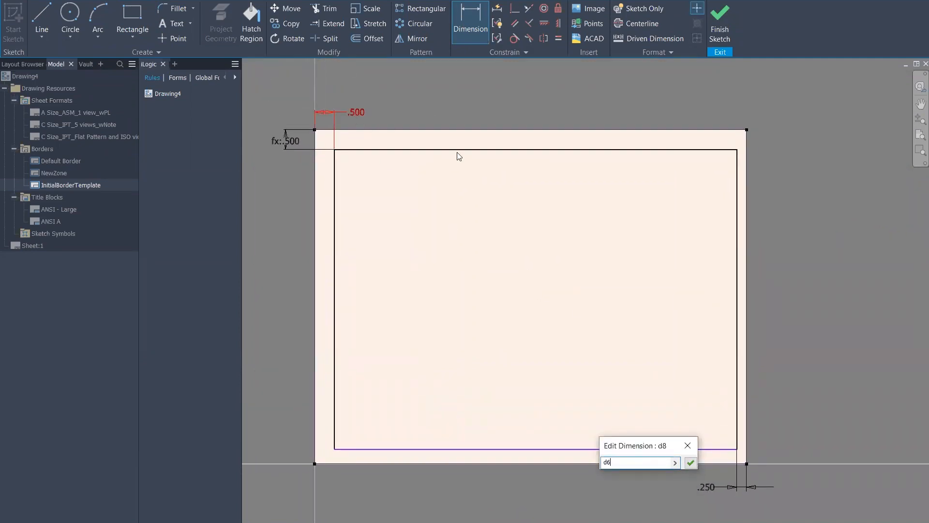
{"action": "left_click", "coordinate": [690, 462]}
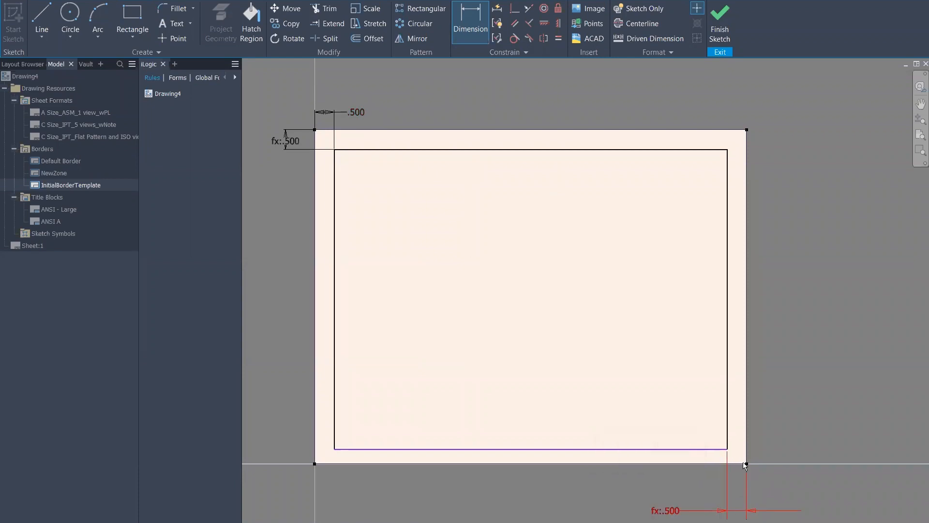
{"action": "left_click", "coordinate": [713, 449]}
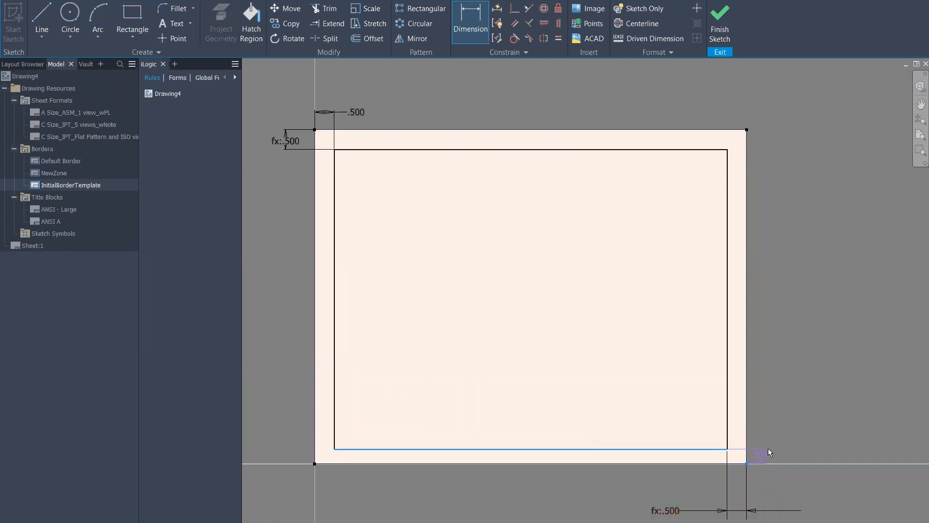
{"action": "left_click", "coordinate": [780, 426]}
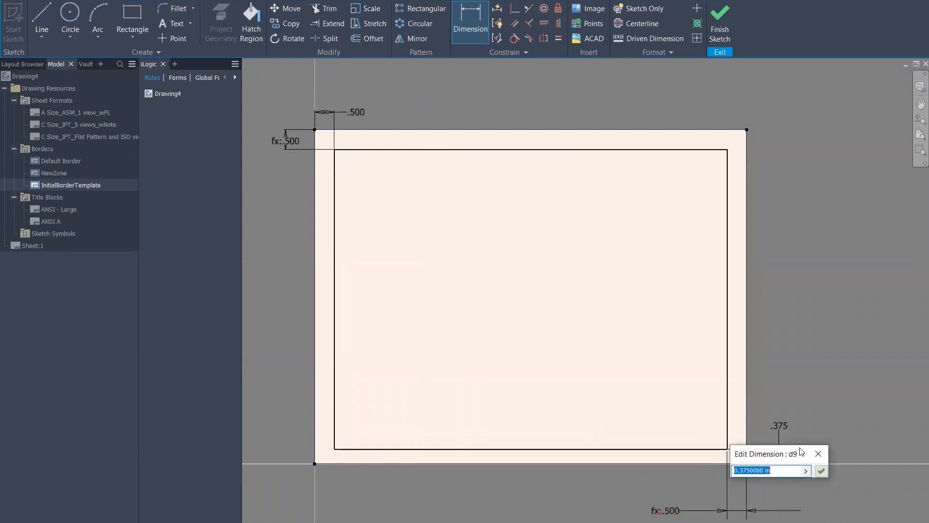
{"action": "left_click", "coordinate": [348, 117]}
{"action": "left_click", "coordinate": [821, 470]}
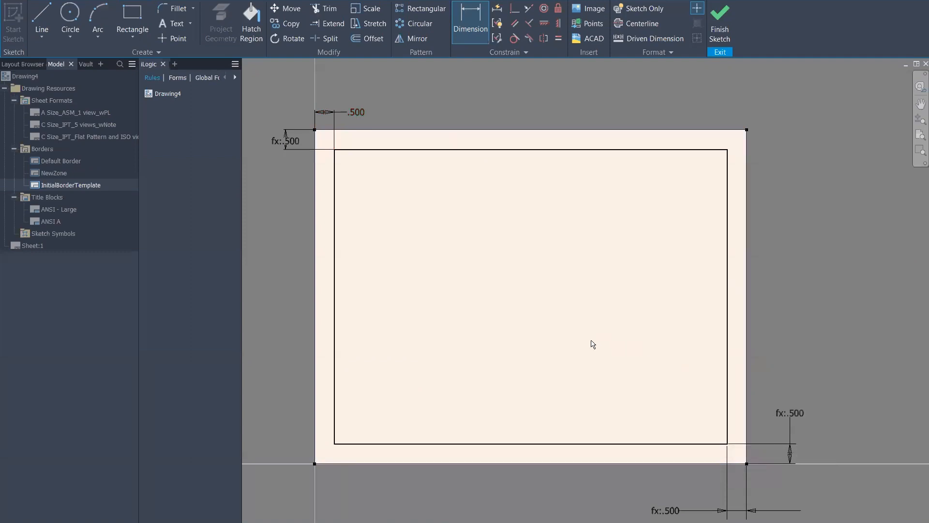
Change d6 to 0.25 in so every margin becomes .250
{"action": "double_click", "coordinate": [373, 119]}
{"action": "left_click", "coordinate": [337, 163]}
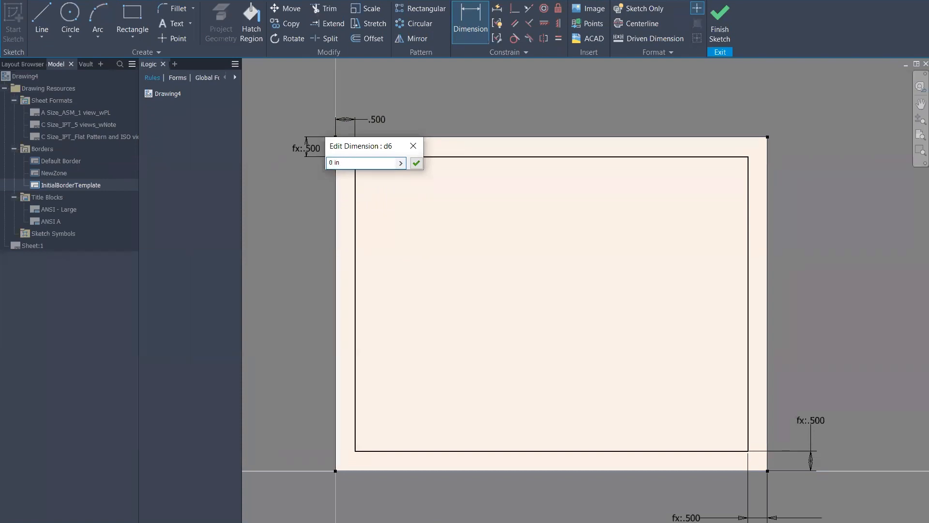
{"action": "key", "text": "Return"}
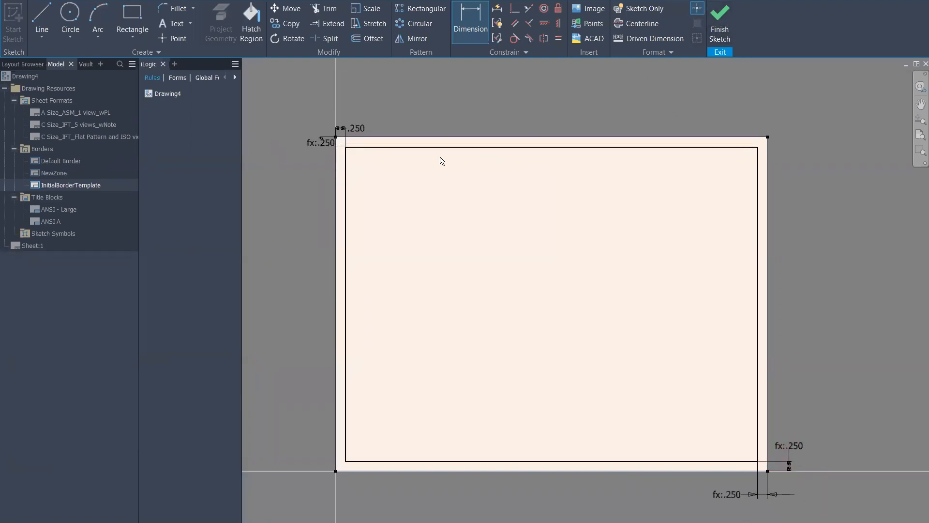
{"action": "double_click", "coordinate": [354, 126]}
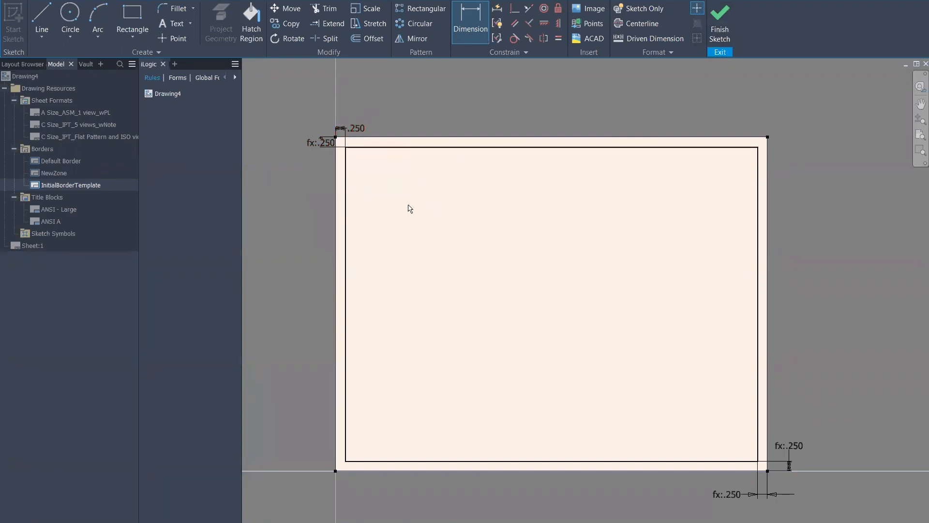
{"action": "left_click_drag", "start_coordinate": [380, 115], "coordinate": [380, 114]}
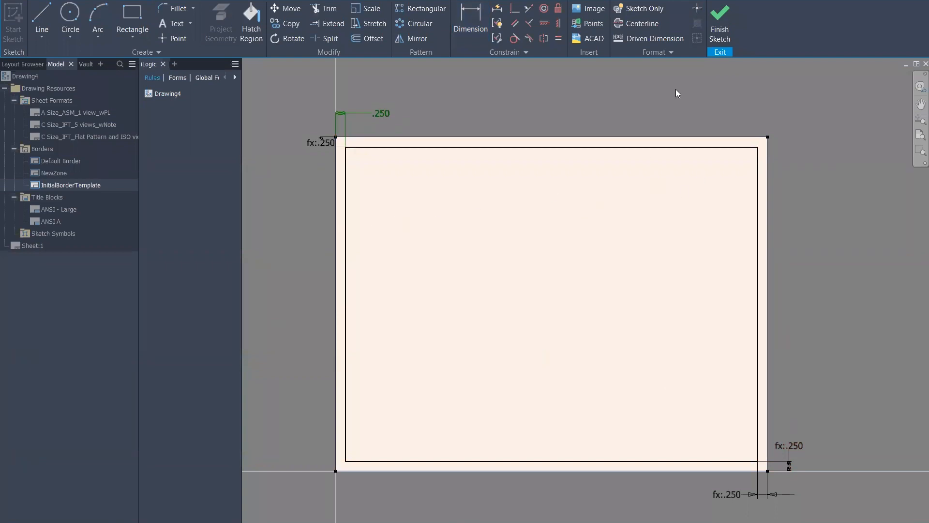
Finish the border sketch and save it as KETIVBorder
{"action": "left_click", "coordinate": [720, 24]}
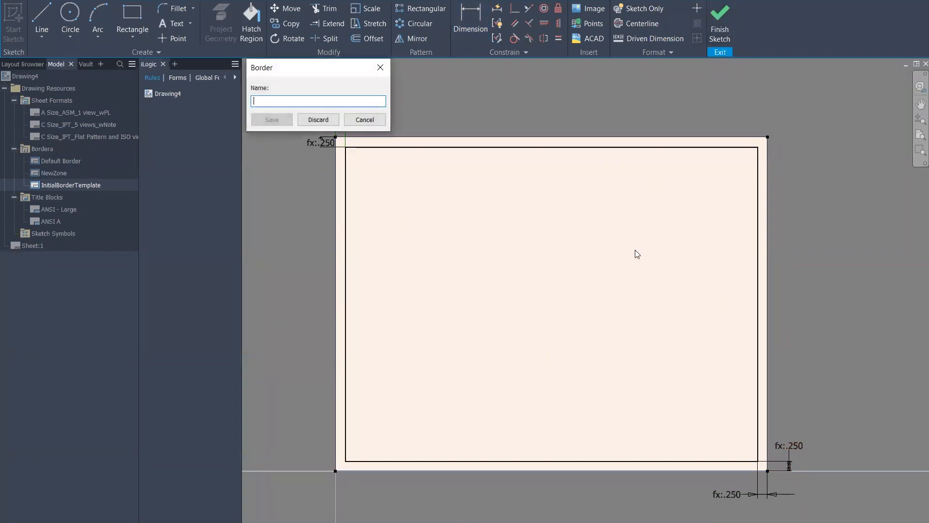
{"action": "type", "text": "KET1"}
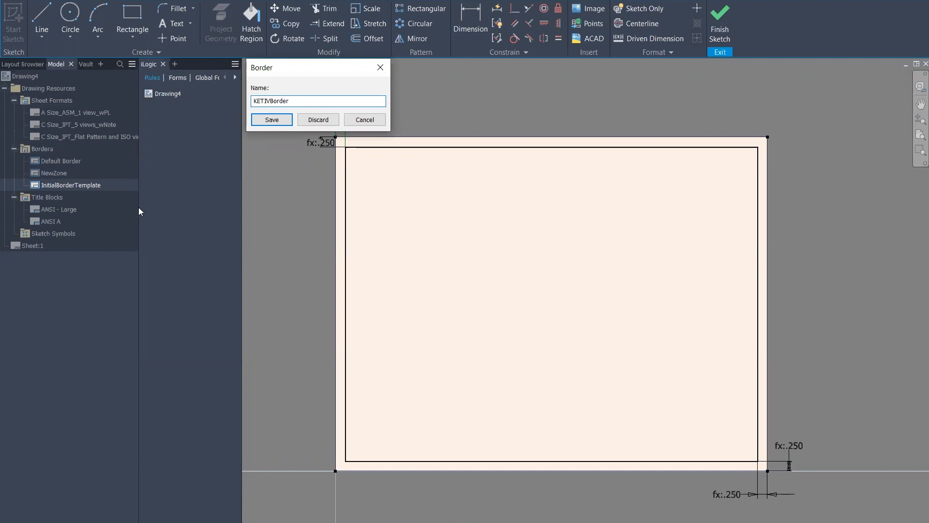
{"action": "left_click", "coordinate": [270, 120]}
Place KETIVBorder on Sheet:1 and insert the ANSI A title block
{"action": "double_click", "coordinate": [52, 184]}
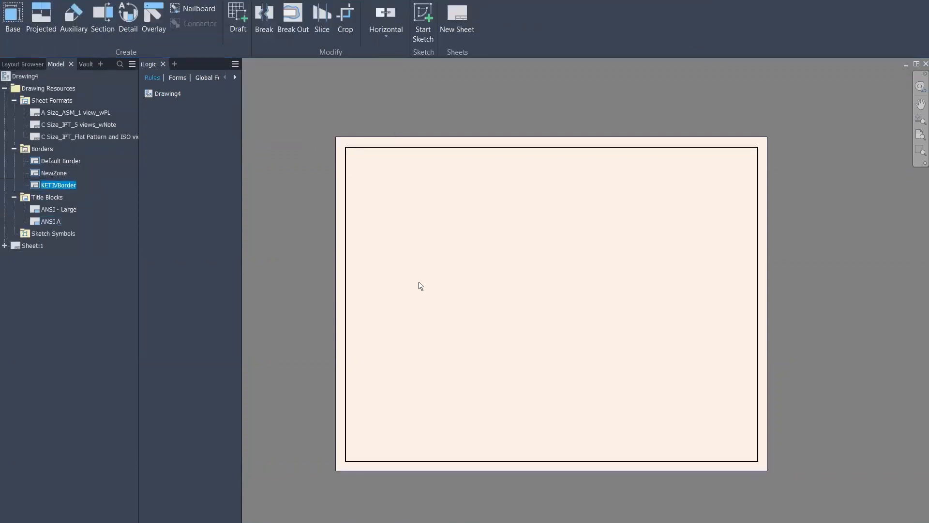
{"action": "left_click", "coordinate": [5, 246]}
{"action": "scroll", "coordinate": [431, 310], "scroll_direction": "up", "scroll_amount": 3}
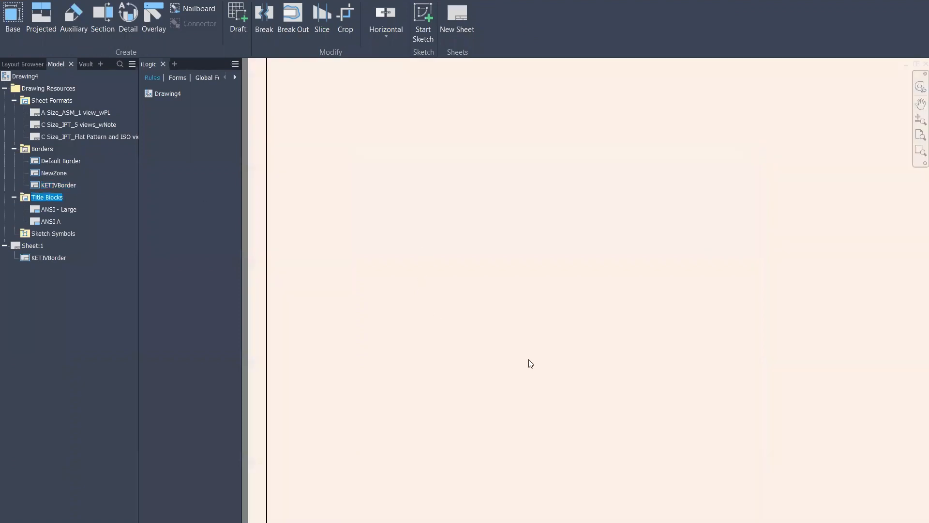
{"action": "middle_click_drag", "start_coordinate": [528, 359], "coordinate": [461, 216]}
{"action": "scroll", "coordinate": [504, 245], "scroll_direction": "down", "scroll_amount": 3}
{"action": "middle_click_drag", "start_coordinate": [645, 292], "coordinate": [631, 366]}
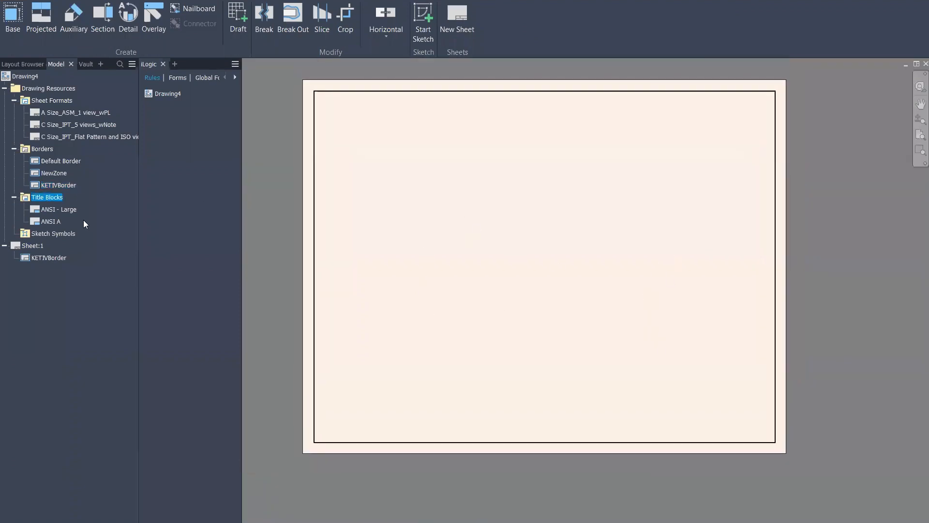
{"action": "left_click", "coordinate": [51, 208]}
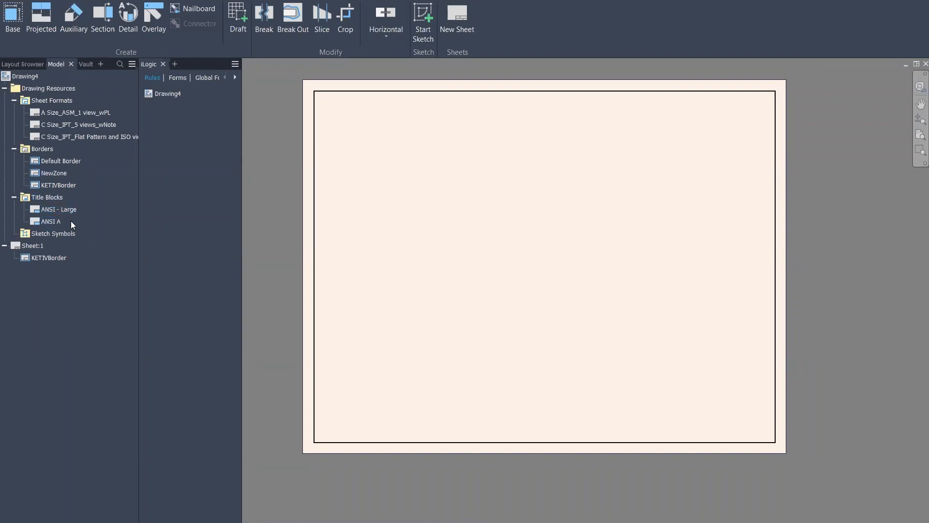
{"action": "double_click", "coordinate": [52, 221]}
Open the ANSI A title block for editing, review its fields, then finish the sketch
{"action": "scroll", "coordinate": [603, 377], "scroll_direction": "up", "scroll_amount": 4}
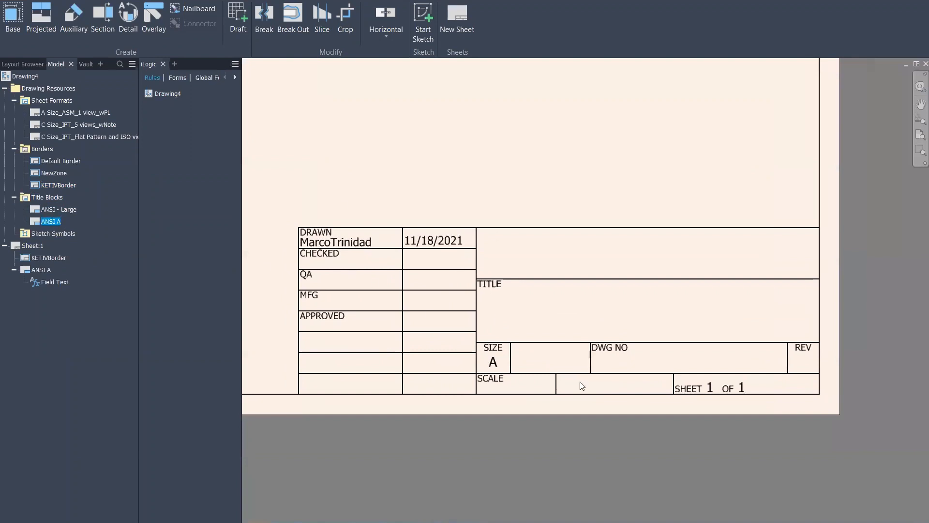
{"action": "middle_click_drag", "start_coordinate": [394, 200], "coordinate": [407, 192]}
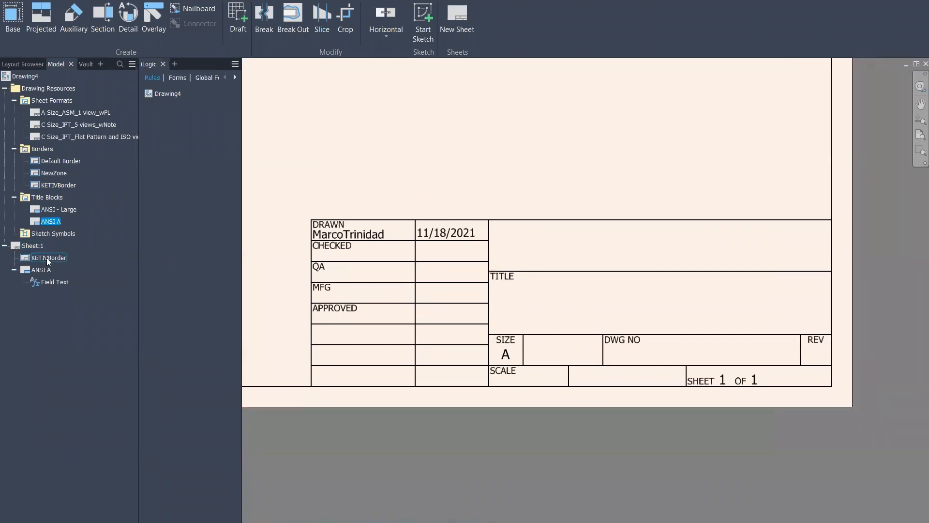
{"action": "right_click", "coordinate": [55, 221]}
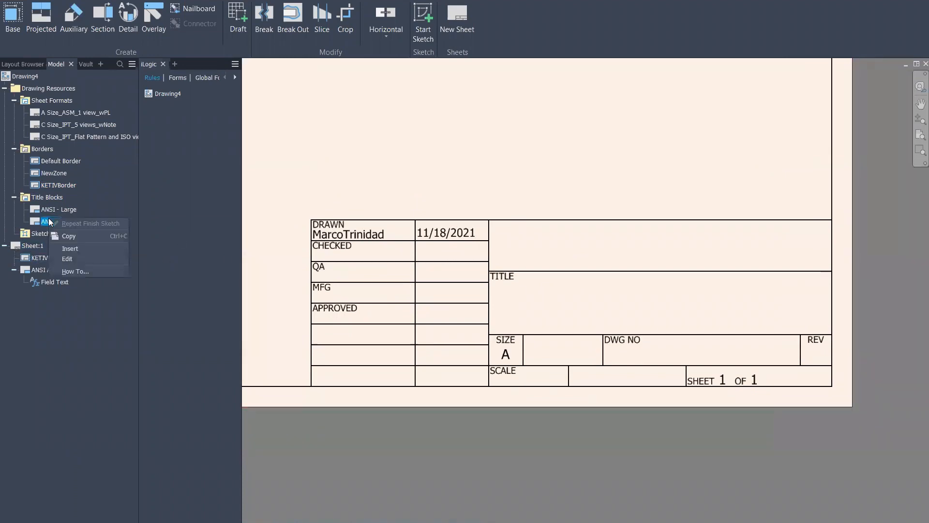
{"action": "left_click", "coordinate": [73, 258]}
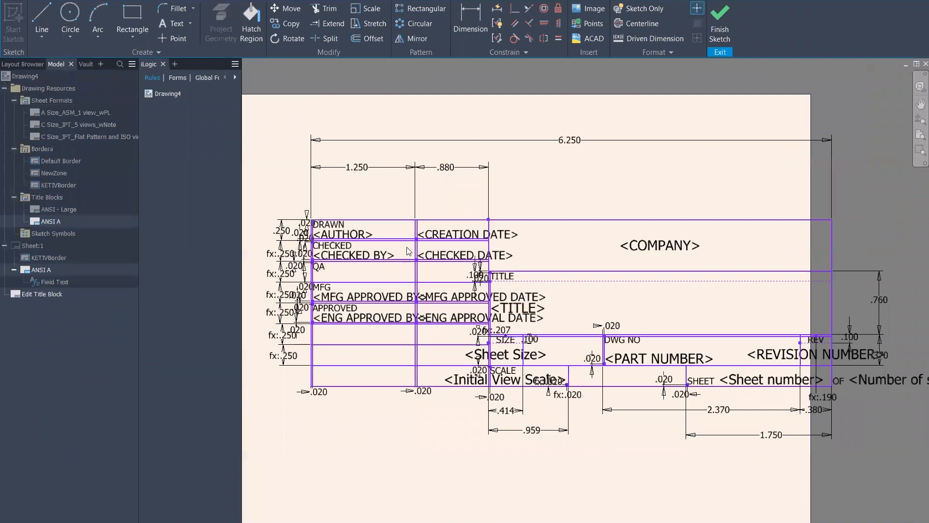
{"action": "scroll", "coordinate": [295, 276], "scroll_direction": "up", "scroll_amount": 7}
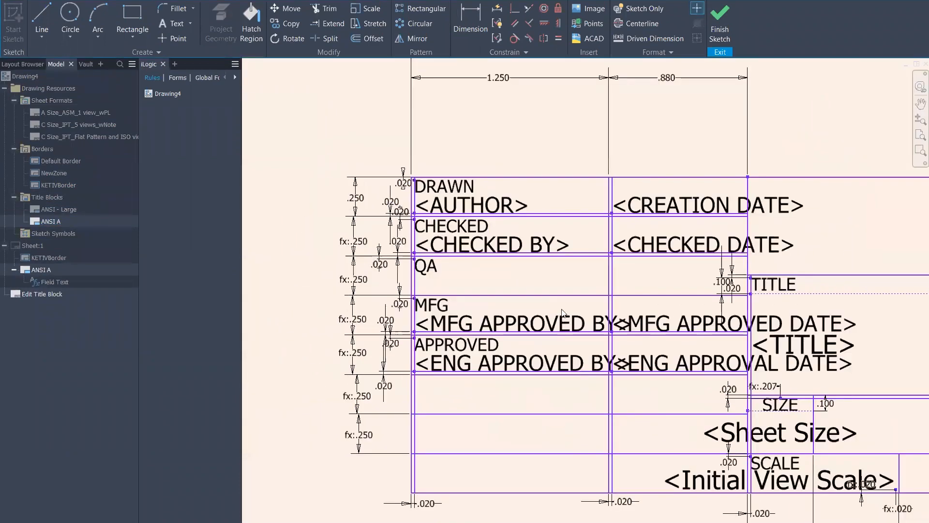
{"action": "scroll", "coordinate": [615, 323], "scroll_direction": "down", "scroll_amount": 8}
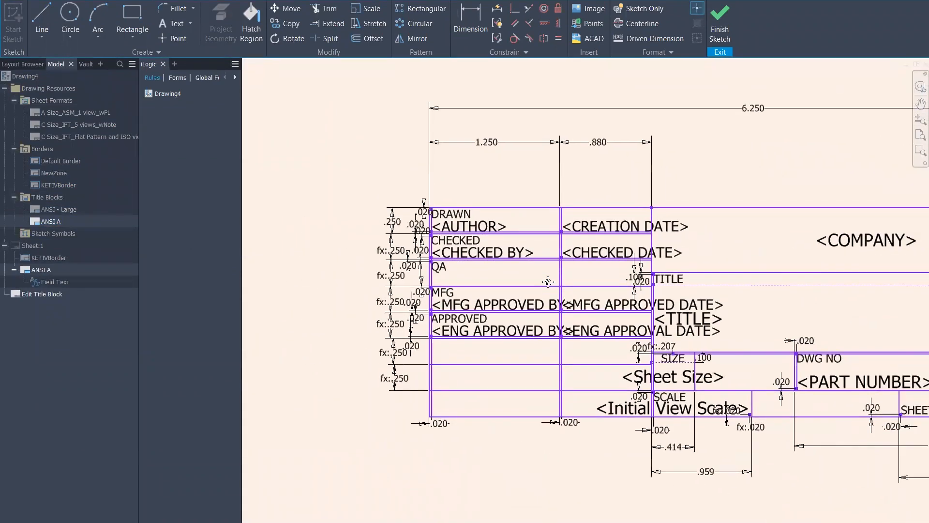
{"action": "middle_click_drag", "start_coordinate": [563, 234], "coordinate": [536, 234]}
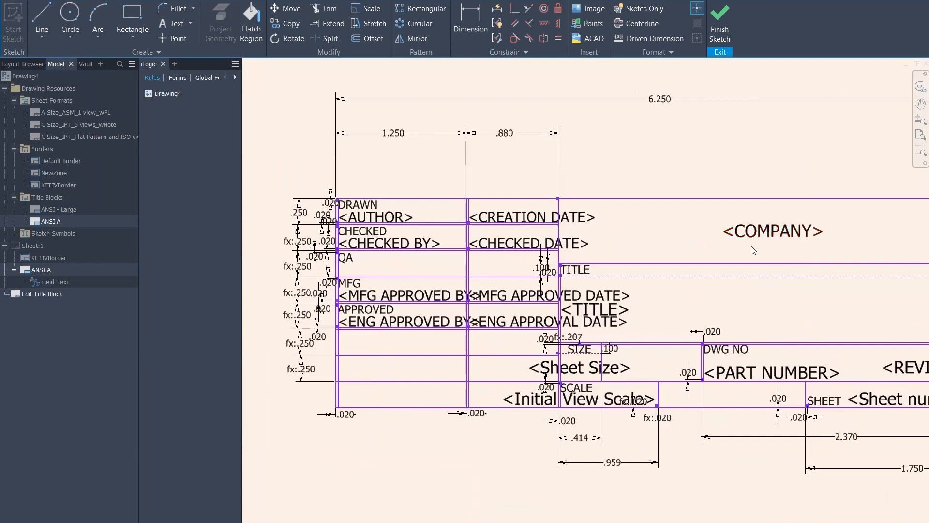
{"action": "middle_click_drag", "start_coordinate": [725, 232], "coordinate": [662, 206]}
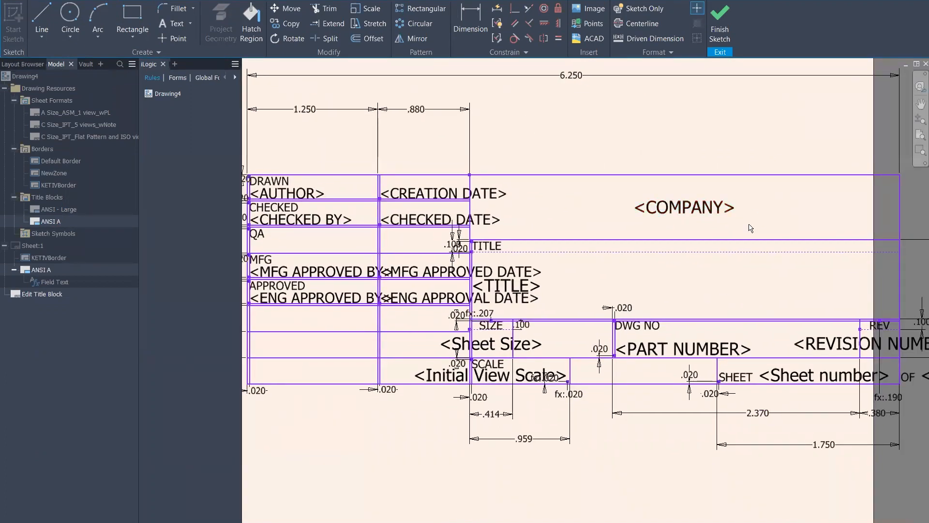
{"action": "left_click", "coordinate": [727, 21]}
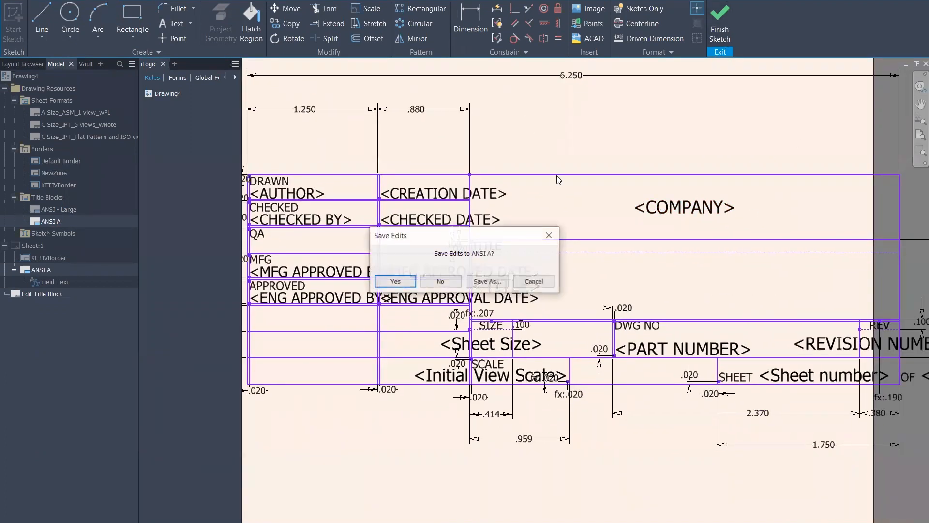
{"action": "left_click", "coordinate": [450, 281]}
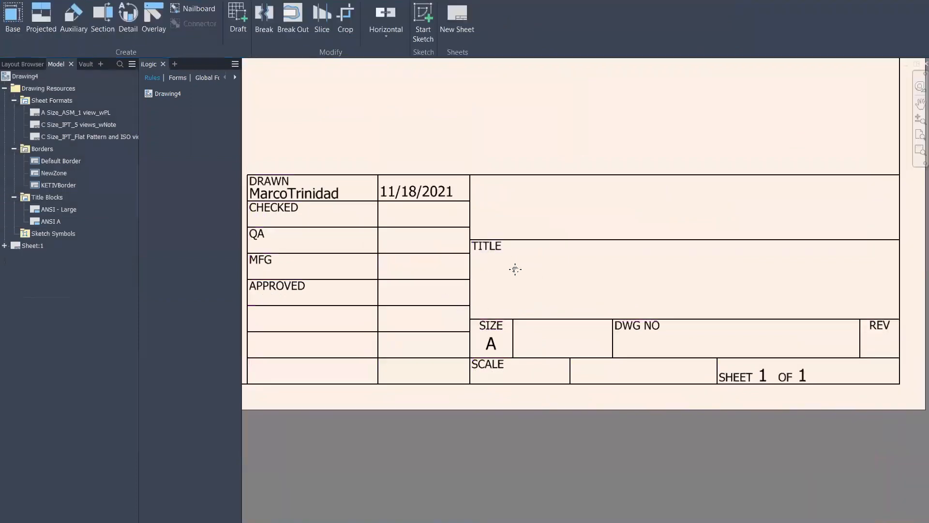
{"action": "middle_click_drag", "start_coordinate": [516, 269], "coordinate": [612, 270]}
{"action": "left_click", "coordinate": [4, 245]}
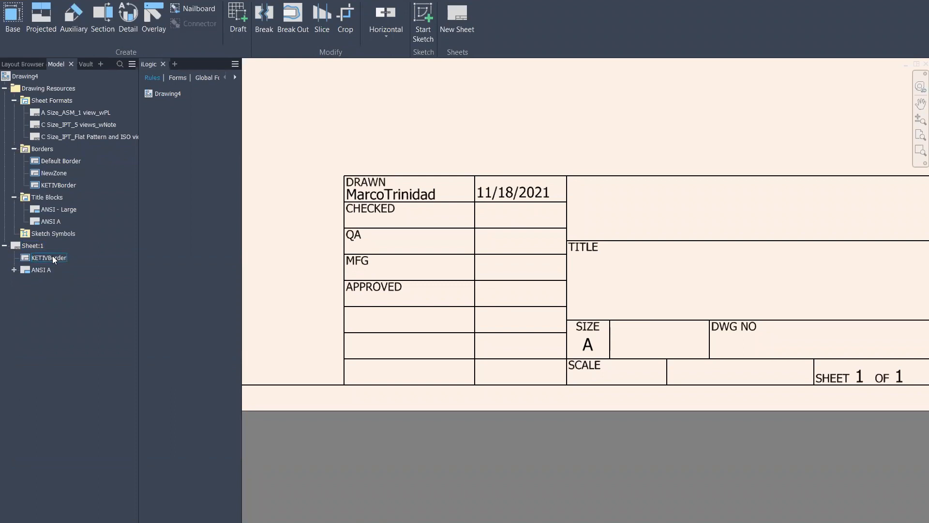
Delete ANSI A from Sheet:1 and start defining a new title block
{"action": "right_click", "coordinate": [38, 270]}
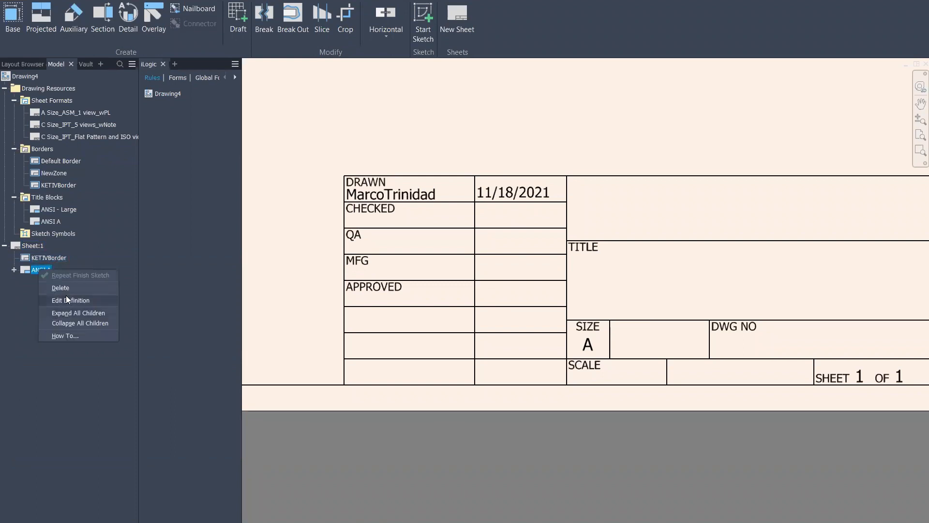
{"action": "left_click", "coordinate": [60, 289]}
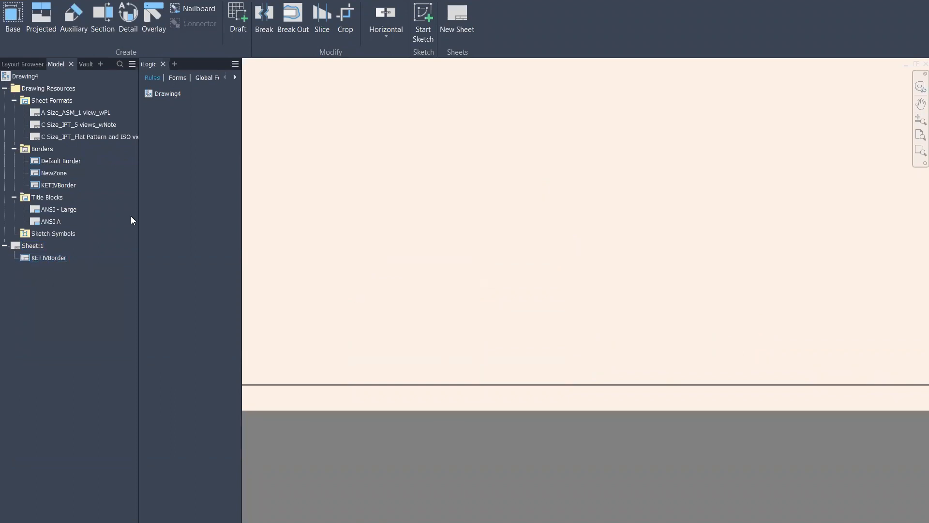
{"action": "right_click", "coordinate": [46, 195]}
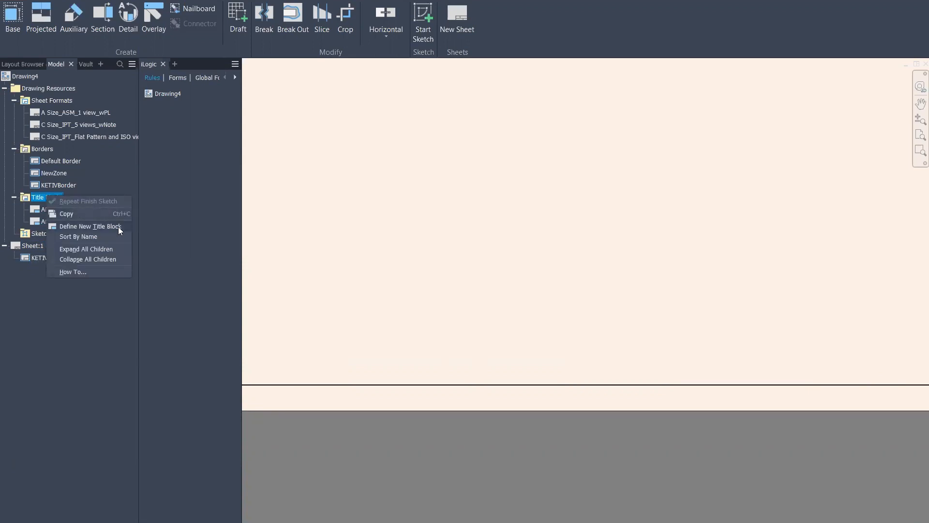
{"action": "left_click", "coordinate": [65, 343]}
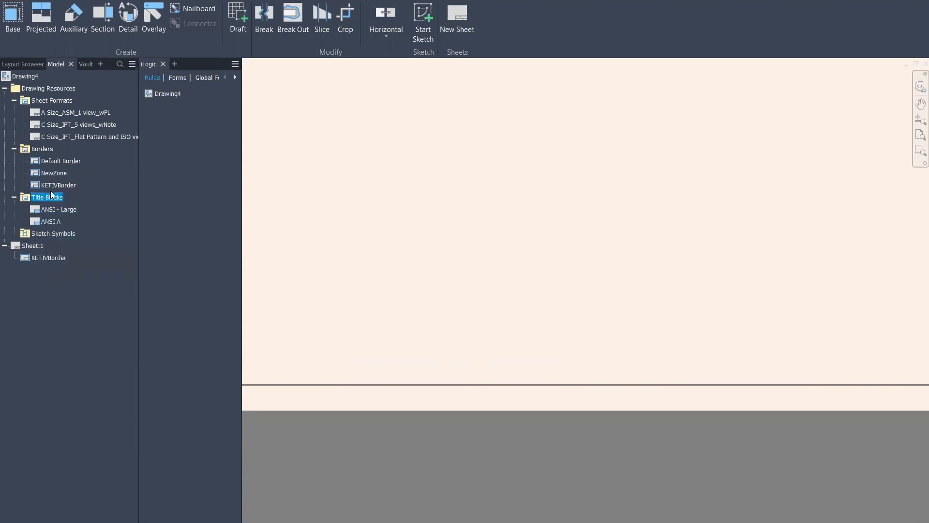
{"action": "right_click", "coordinate": [46, 196]}
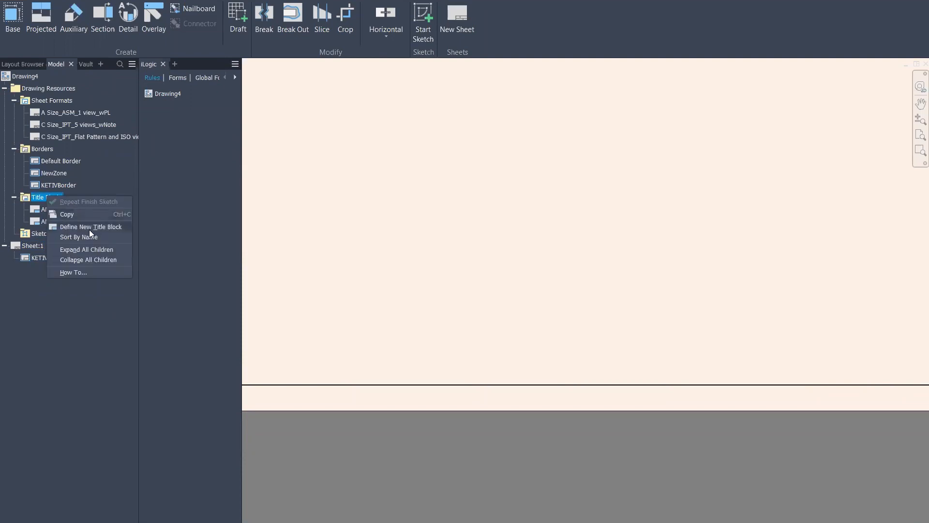
{"action": "left_click", "coordinate": [121, 227]}
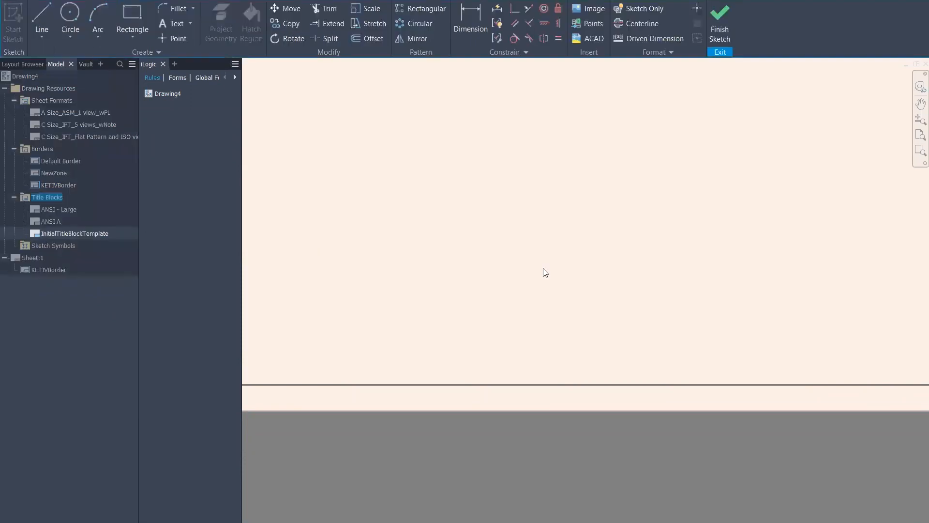
Draw the title-block rectangle on the sketch
{"action": "key", "text": "r"}
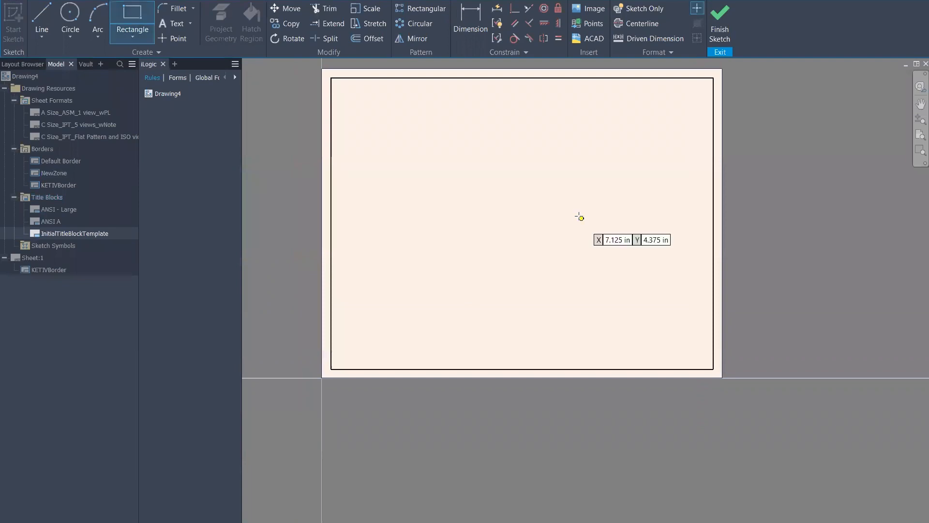
{"action": "left_click", "coordinate": [454, 227]}
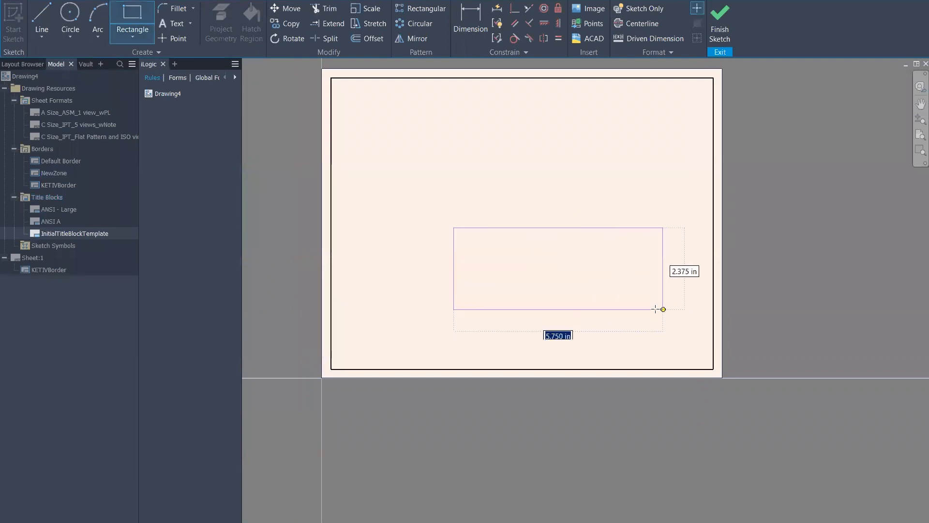
{"action": "left_click", "coordinate": [600, 282]}
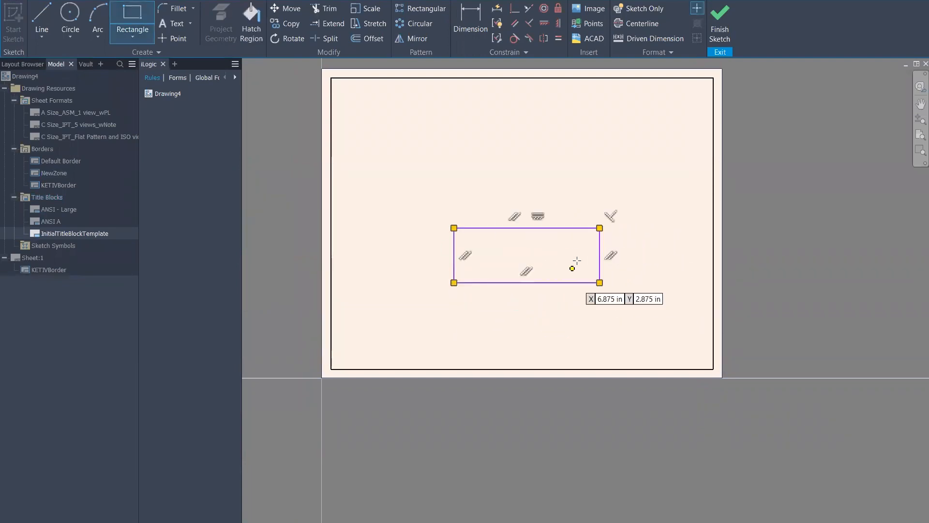
{"action": "scroll", "coordinate": [571, 276], "scroll_direction": "down", "scroll_amount": 3}
{"action": "scroll", "coordinate": [535, 255], "scroll_direction": "up", "scroll_amount": 5}
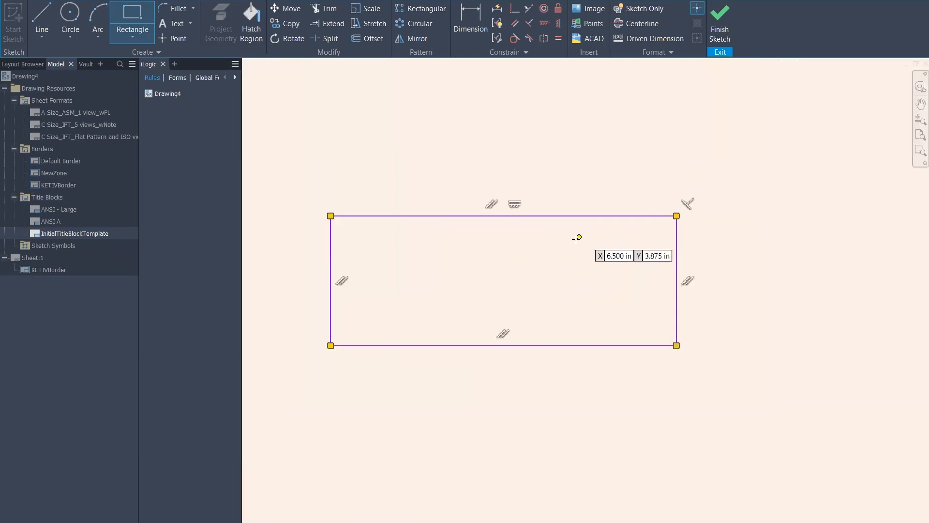
{"action": "middle_click_drag", "start_coordinate": [595, 262], "coordinate": [637, 259]}
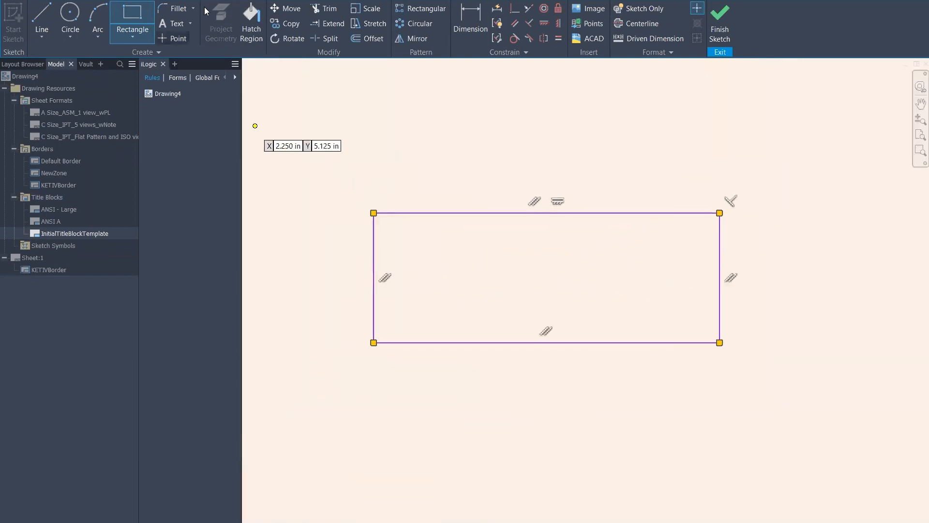
{"action": "key", "text": "Escape"}
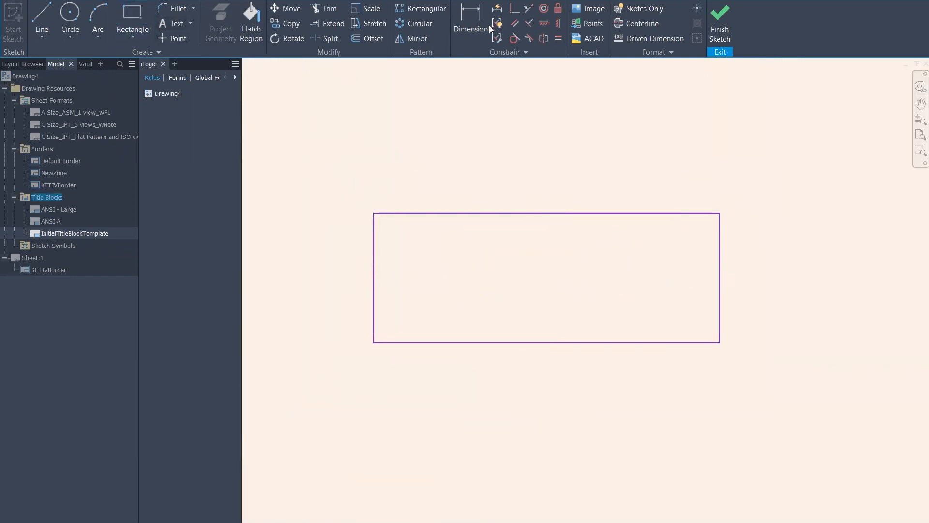
Dimension the rectangle to 2.000 tall and 5.000 wide
{"action": "left_click", "coordinate": [479, 25]}
{"action": "left_click", "coordinate": [585, 213]}
{"action": "left_click", "coordinate": [605, 342]}
{"action": "left_click", "coordinate": [285, 269]}
{"action": "type", "text": "2"}
{"action": "key", "text": "Return"}
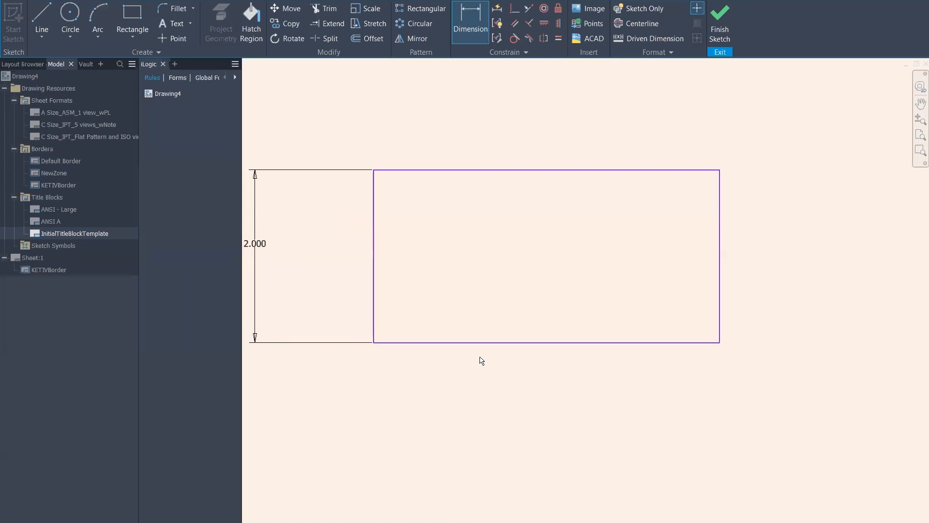
{"action": "left_click", "coordinate": [499, 343]}
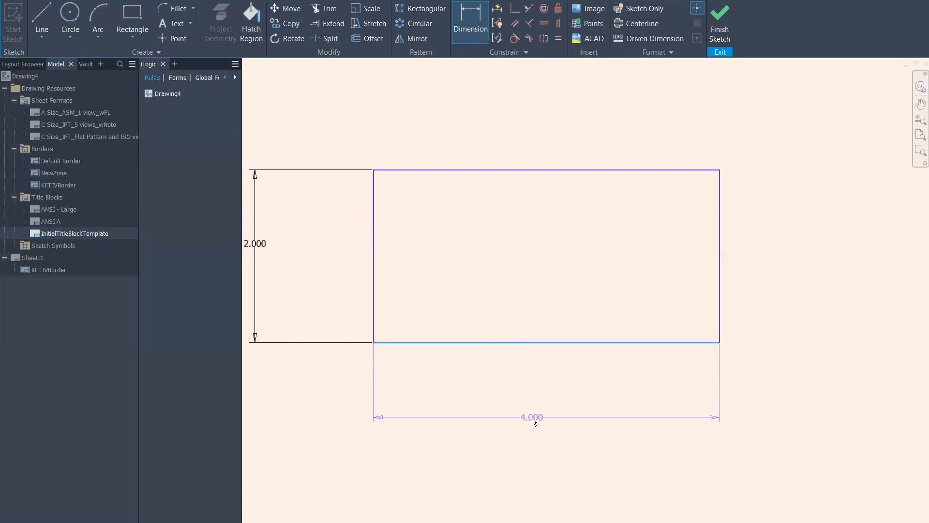
{"action": "left_click", "coordinate": [532, 418]}
{"action": "type", "text": "5"}
{"action": "key", "text": "Return"}
{"action": "middle_click_drag", "start_coordinate": [636, 241], "coordinate": [670, 256]}
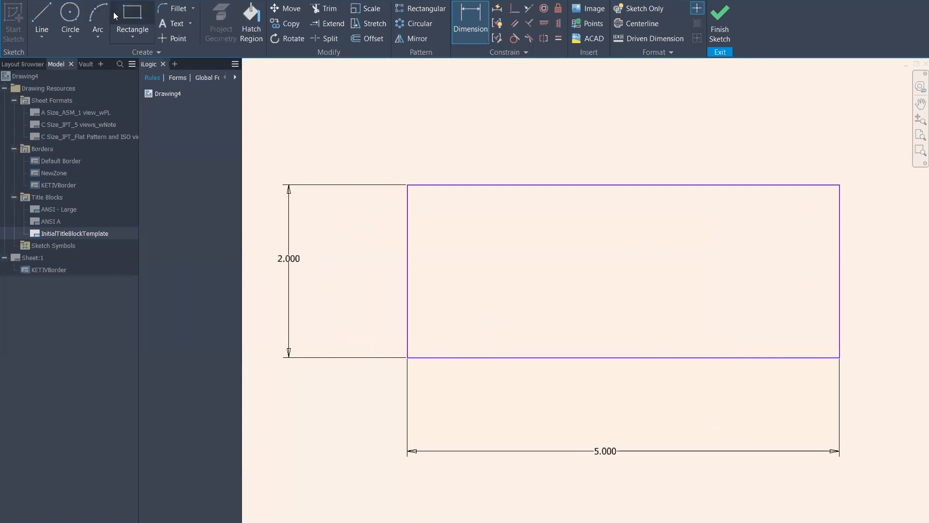
Start a vertical line at the midpoint of the rectangle's top edge
{"action": "left_click", "coordinate": [42, 22]}
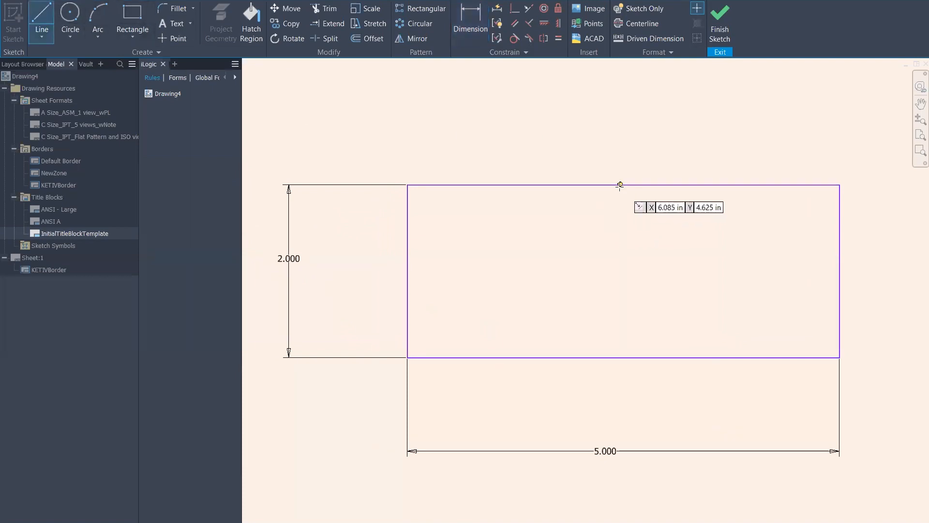
{"action": "scroll", "coordinate": [618, 185], "scroll_direction": "up", "scroll_amount": 5}
{"action": "left_click", "coordinate": [634, 184]}
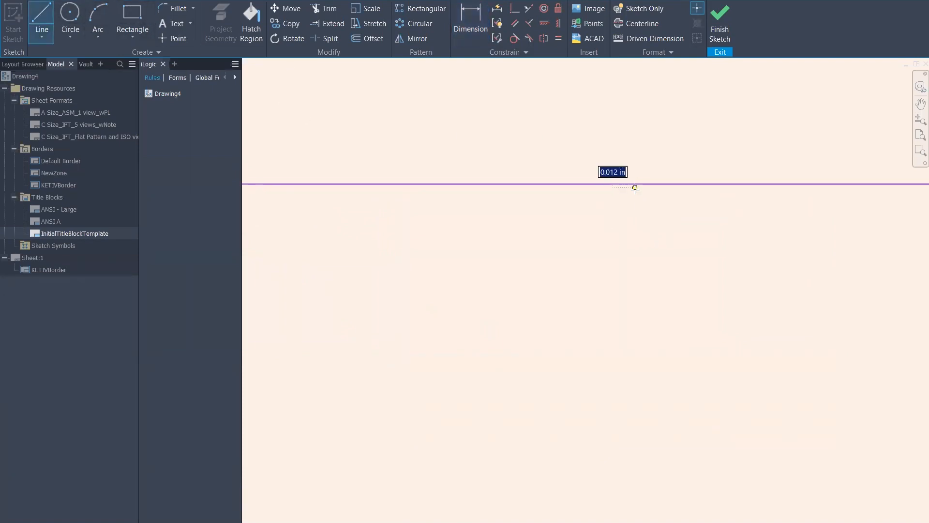
{"action": "scroll", "coordinate": [635, 189], "scroll_direction": "down", "scroll_amount": 5}
End the vertical line at the bottom midpoint and draw three edge-to-edge horizontal lines
{"action": "left_click", "coordinate": [635, 315]}
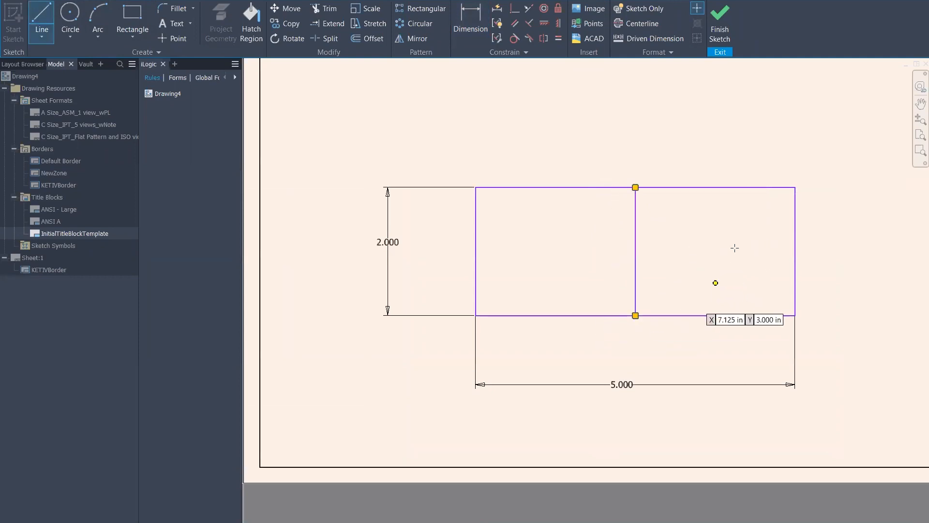
{"action": "left_click", "coordinate": [476, 211]}
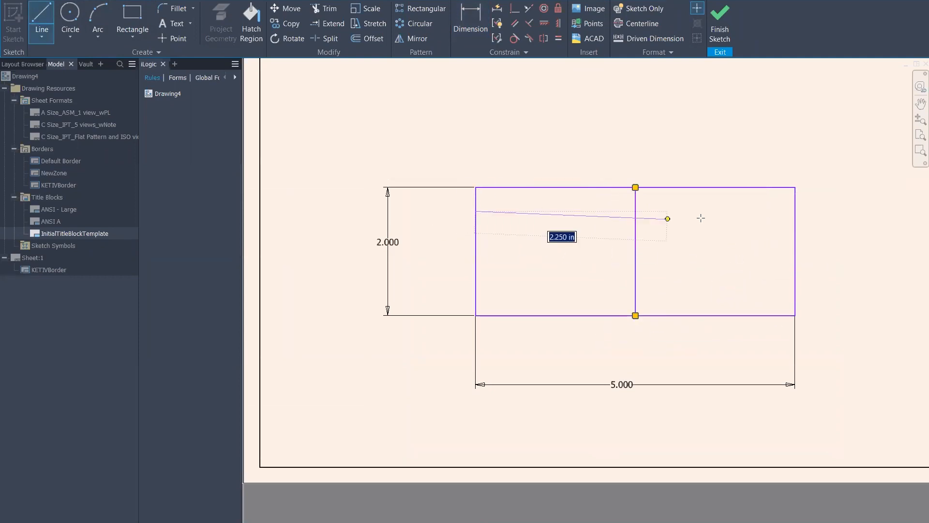
{"action": "left_click", "coordinate": [795, 211]}
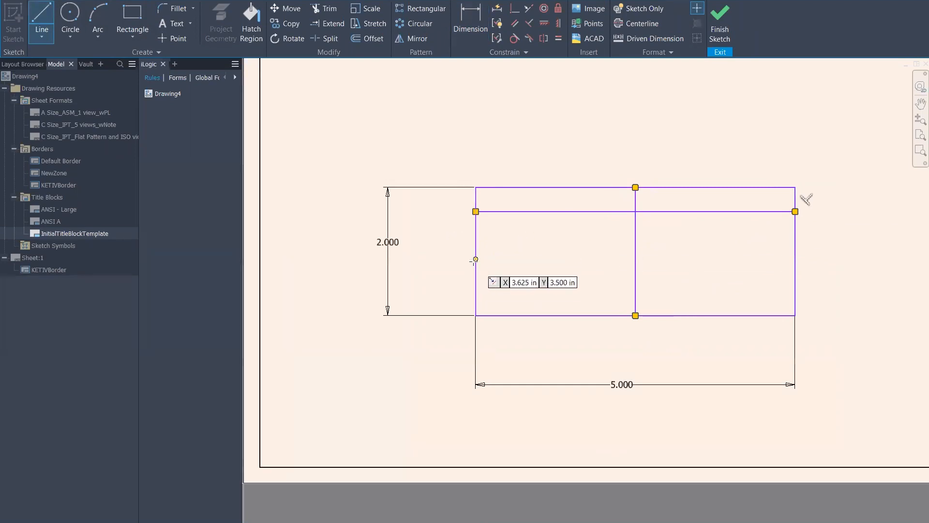
{"action": "left_click", "coordinate": [475, 266]}
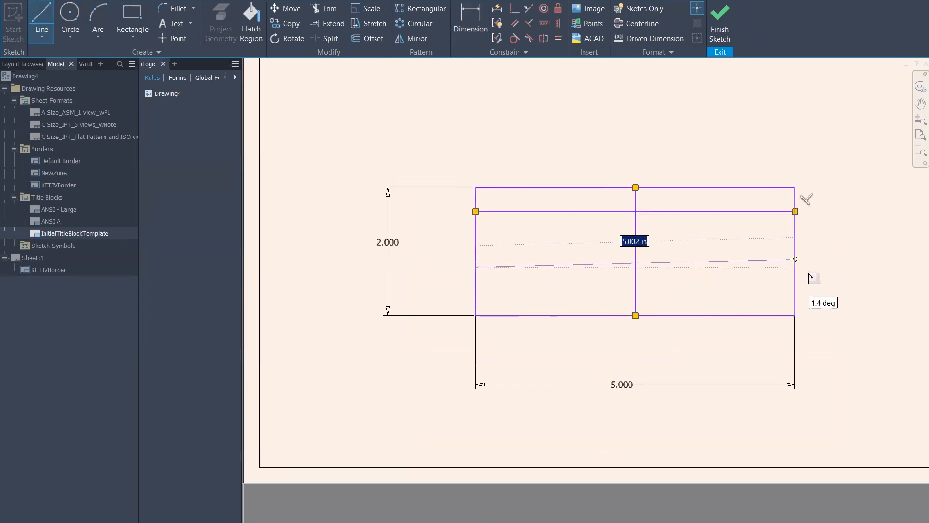
{"action": "left_click", "coordinate": [795, 267]}
{"action": "left_click", "coordinate": [475, 291]}
{"action": "left_click", "coordinate": [795, 290]}
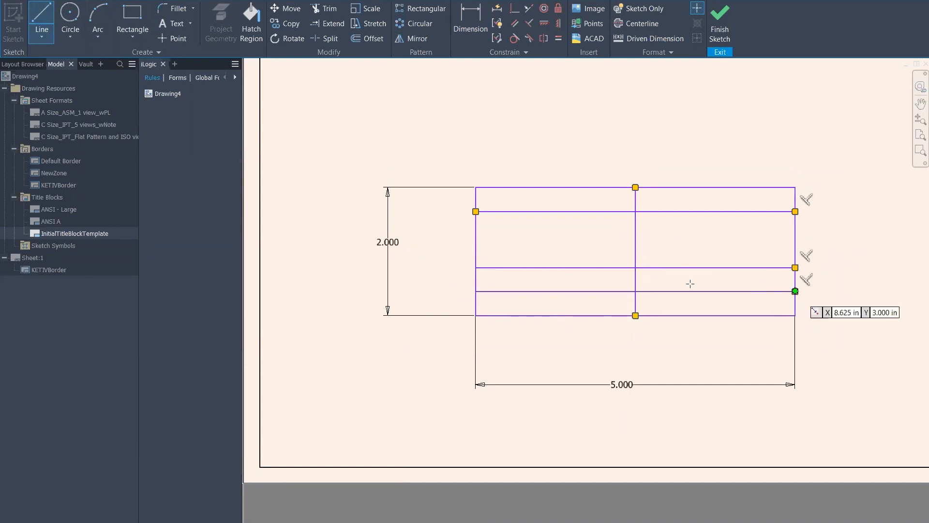
{"action": "scroll", "coordinate": [541, 234], "scroll_direction": "up", "scroll_amount": 3}
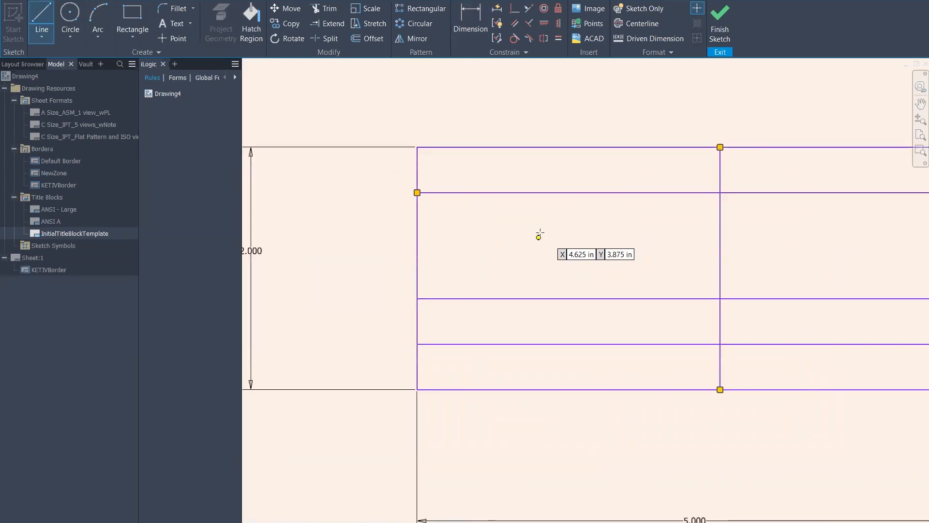
{"action": "left_click", "coordinate": [470, 22]}
Dimension the top row height, correcting it from .5 to .750
{"action": "left_click", "coordinate": [461, 193]}
{"action": "left_click", "coordinate": [465, 147]}
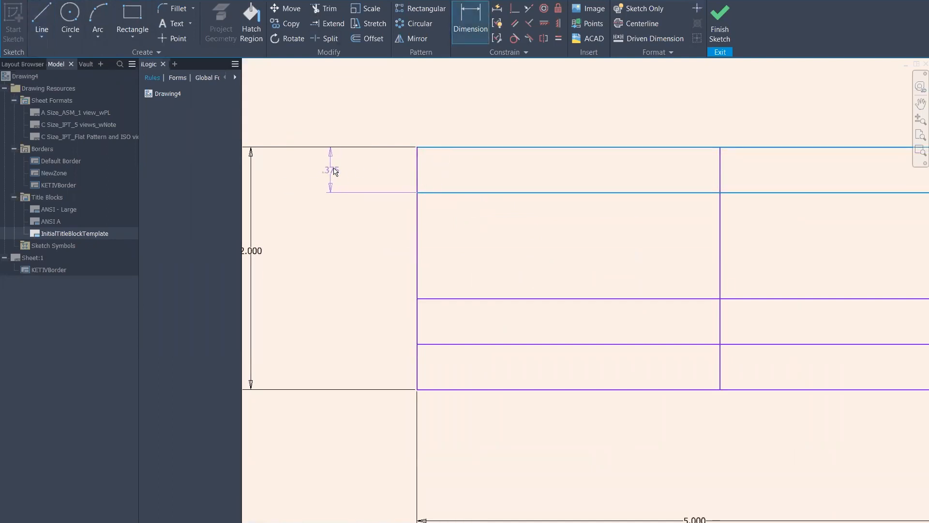
{"action": "left_click", "coordinate": [334, 170]}
{"action": "type", "text": ".5"}
{"action": "key", "text": "Return"}
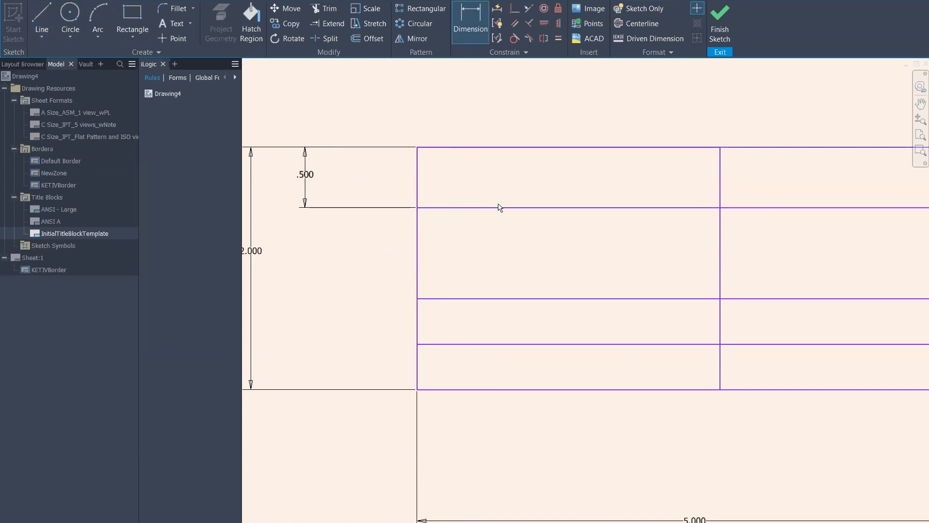
{"action": "double_click", "coordinate": [305, 177]}
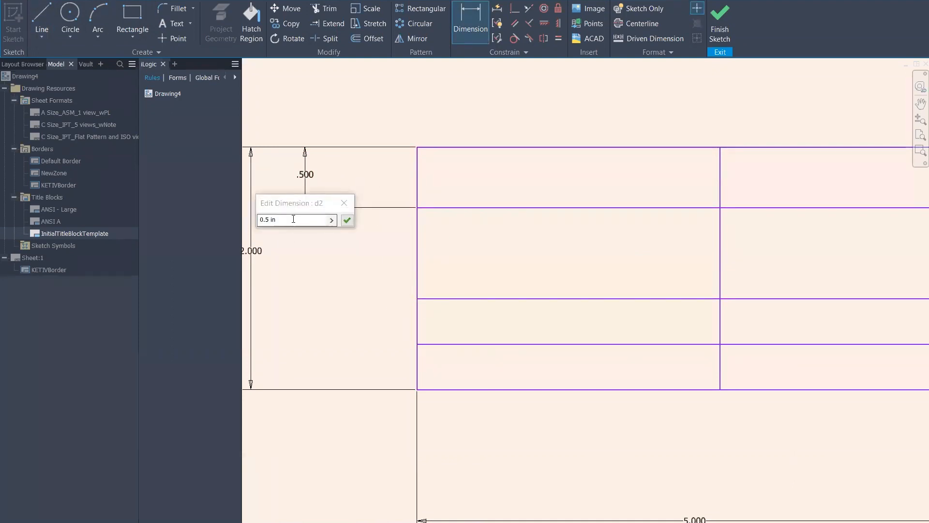
{"action": "type", "text": ".75"}
{"action": "key", "text": "Return"}
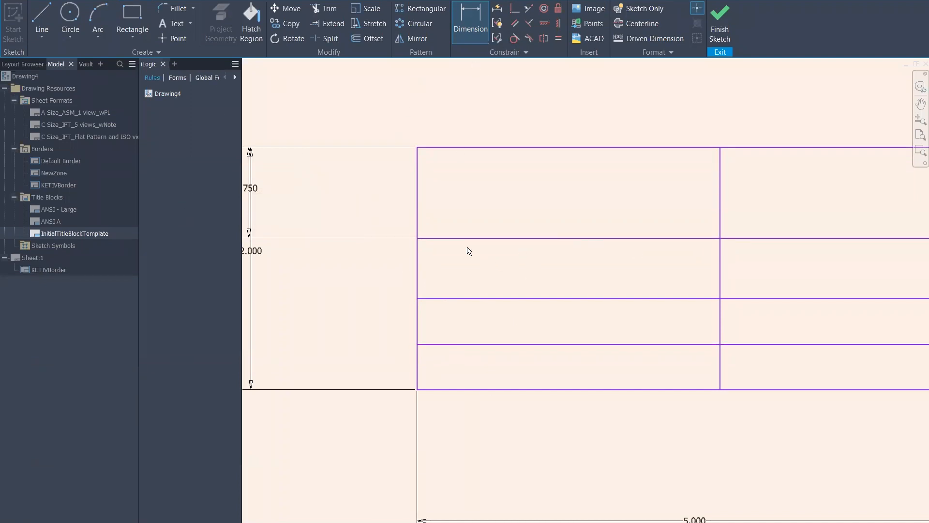
Dimension the second row at .500 and discard a stray 5.000 dimension
{"action": "left_click", "coordinate": [454, 240]}
{"action": "left_click", "coordinate": [452, 299]}
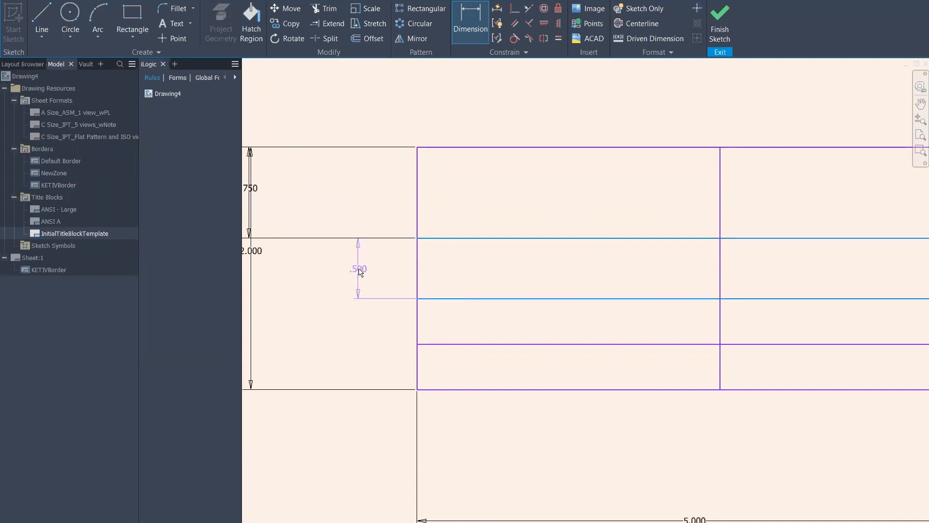
{"action": "left_click", "coordinate": [359, 269]}
{"action": "left_click", "coordinate": [400, 314]}
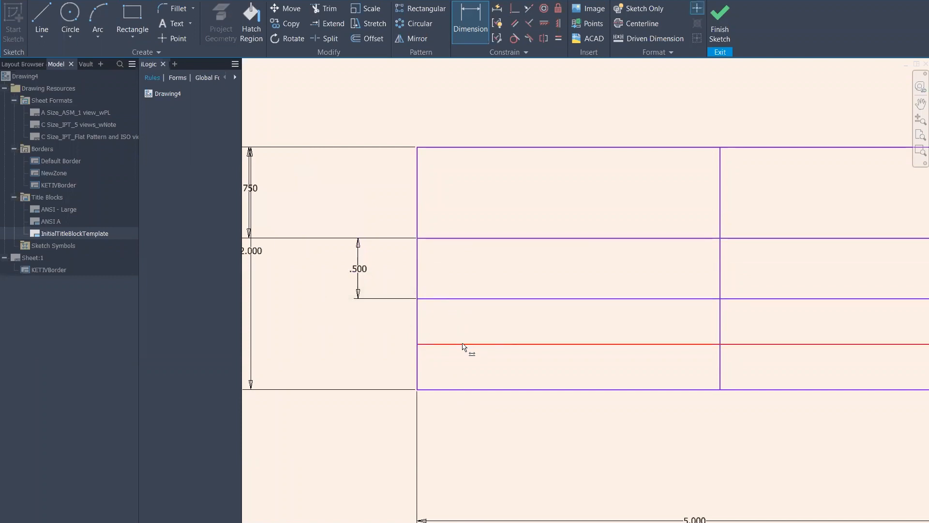
{"action": "left_click", "coordinate": [460, 305]}
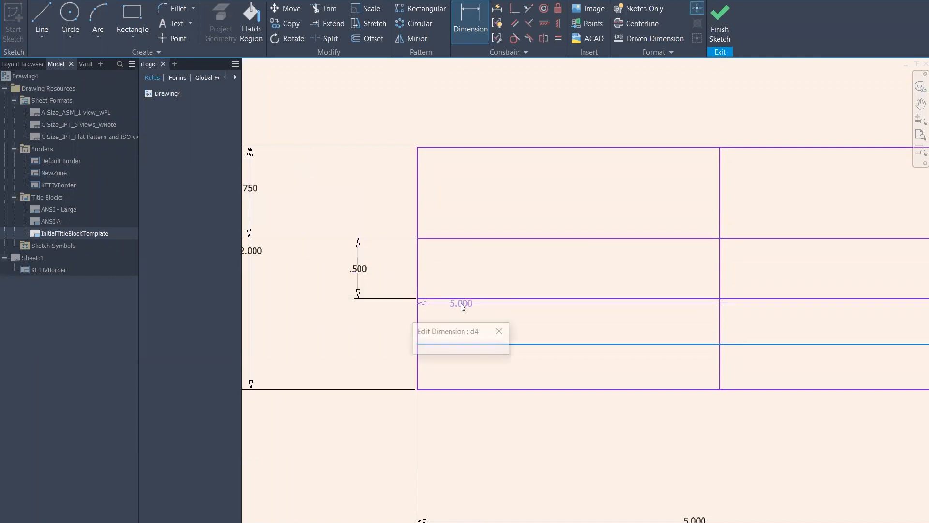
{"action": "left_click", "coordinate": [501, 329]}
{"action": "key", "text": "Escape"}
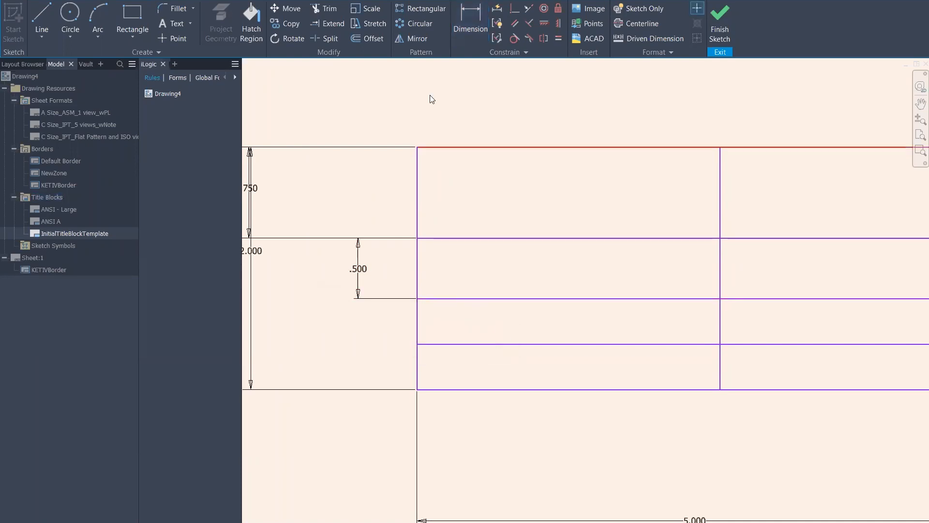
Dimension the third row height at .25
{"action": "left_click", "coordinate": [477, 22]}
{"action": "left_click", "coordinate": [471, 299]}
{"action": "left_click", "coordinate": [375, 319]}
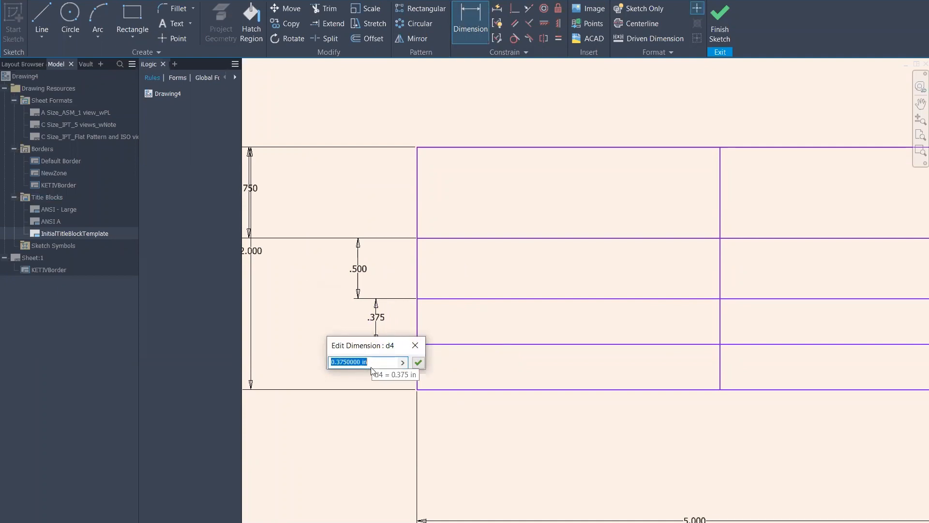
{"action": "type", "text": ".25"}
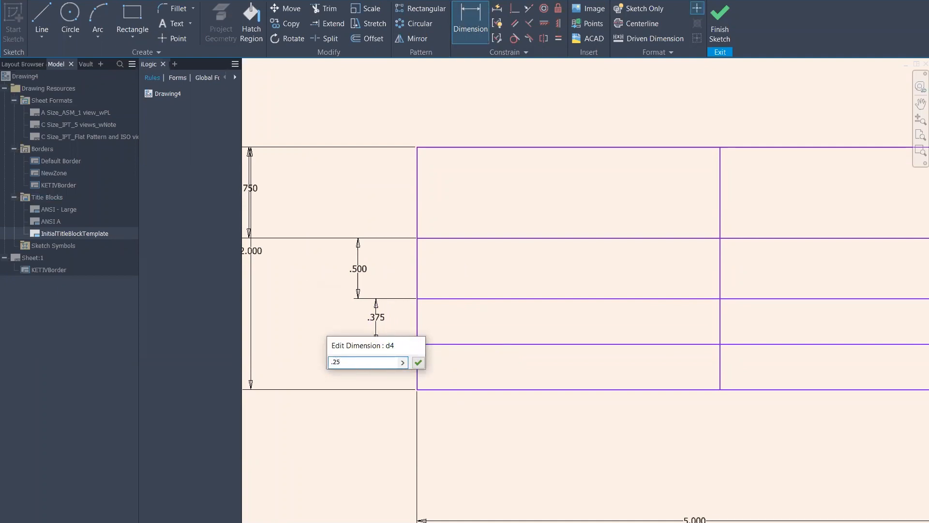
{"action": "key", "text": "Return"}
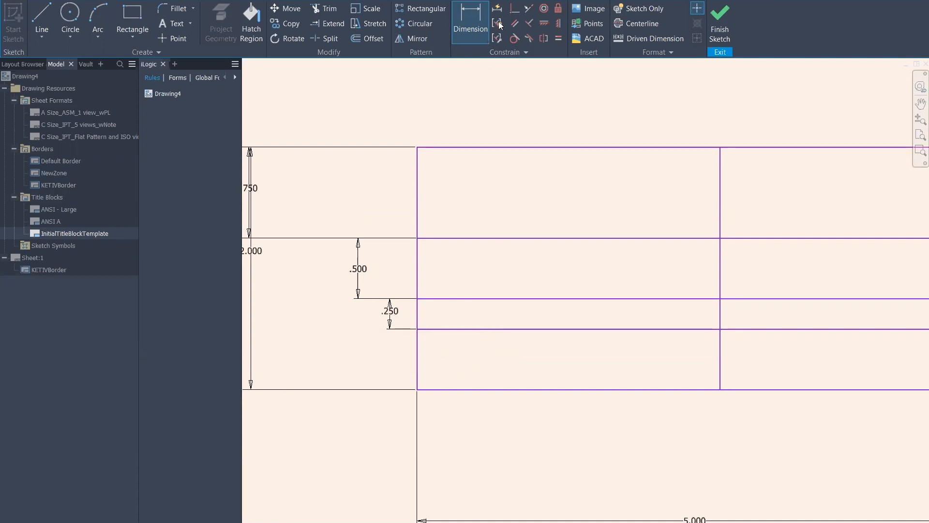
Draw a line across the lower-left cells and link its spacing to the .250 row (fx:.250)
{"action": "left_click", "coordinate": [49, 31]}
{"action": "left_click", "coordinate": [418, 356]}
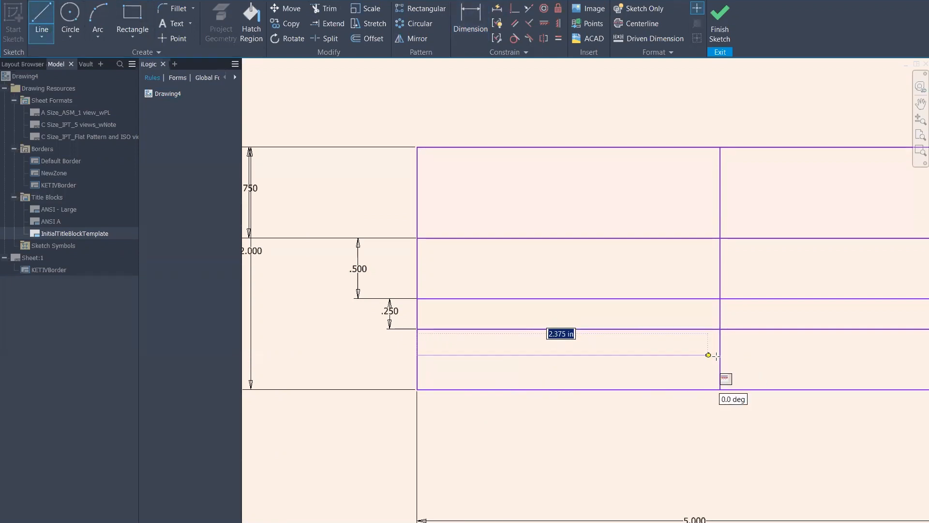
{"action": "left_click", "coordinate": [720, 355]}
{"action": "left_click", "coordinate": [467, 16]}
{"action": "left_click", "coordinate": [466, 356]}
{"action": "left_click", "coordinate": [472, 330]}
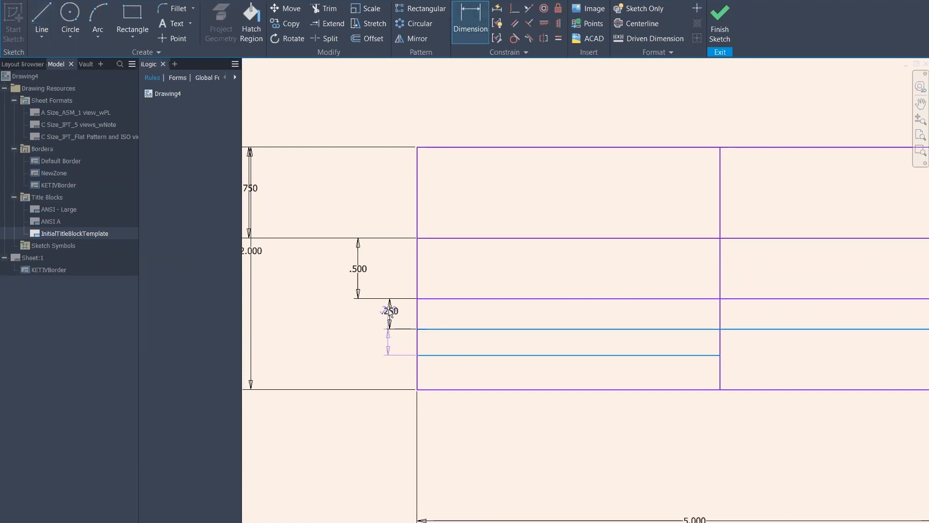
{"action": "left_click", "coordinate": [392, 310]}
{"action": "left_click", "coordinate": [391, 309]}
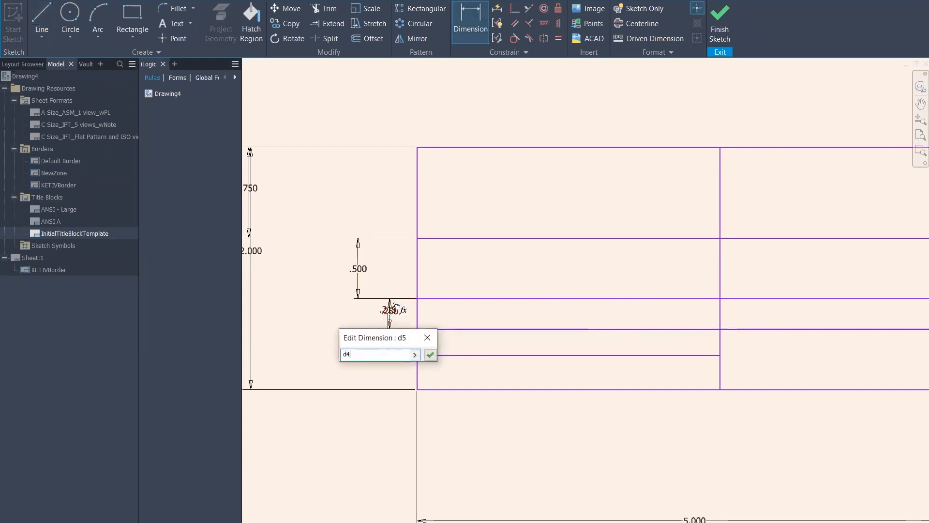
{"action": "left_click", "coordinate": [430, 354]}
Check the linked dimension's value and move the fx:.250 label clear of the .250 label
{"action": "left_click", "coordinate": [386, 311]}
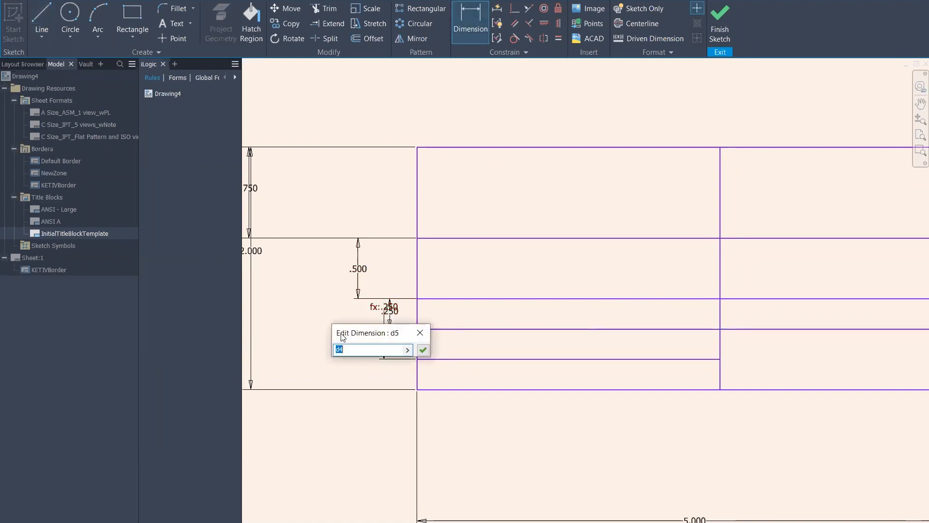
{"action": "left_click", "coordinate": [415, 323]}
{"action": "left_click", "coordinate": [379, 314]}
{"action": "left_click", "coordinate": [422, 332]}
{"action": "key", "text": "Escape"}
{"action": "left_click_drag", "start_coordinate": [391, 314], "coordinate": [360, 346]}
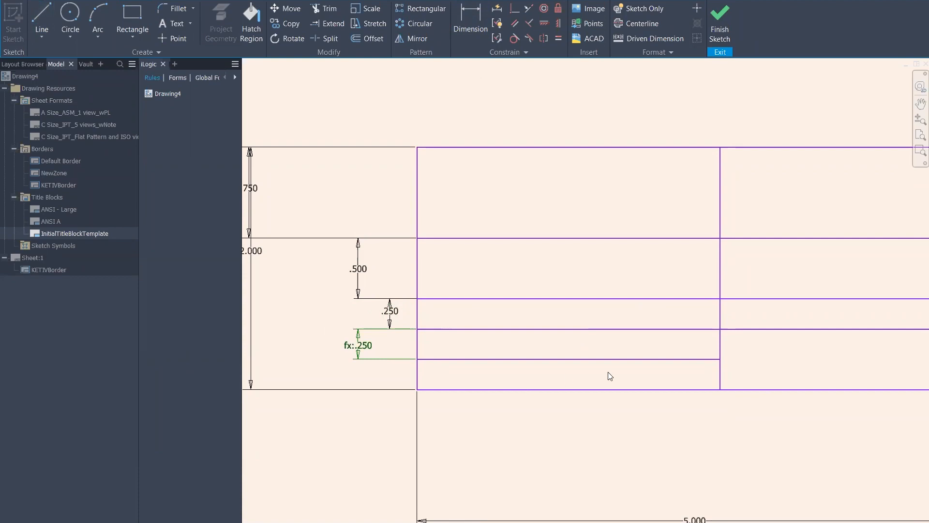
{"action": "scroll", "coordinate": [564, 377], "scroll_direction": "down", "scroll_amount": 3}
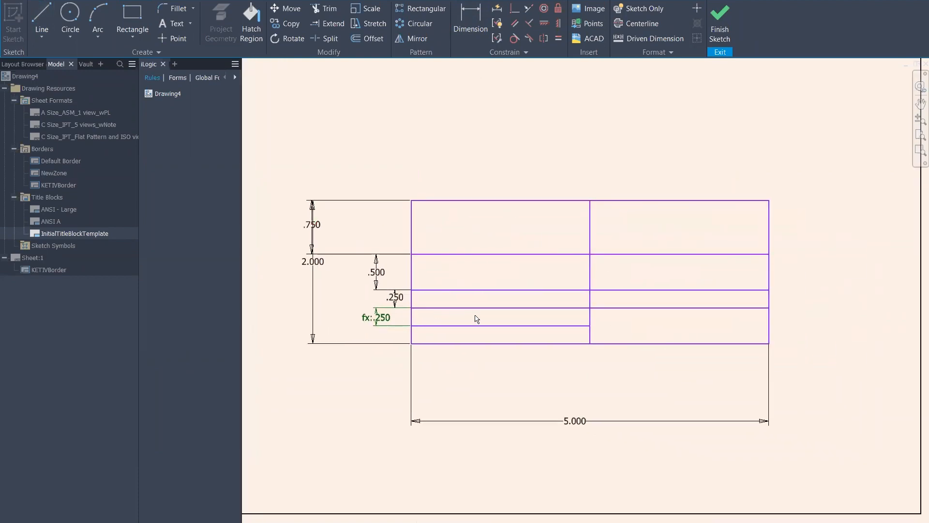
{"action": "scroll", "coordinate": [508, 259], "scroll_direction": "up", "scroll_amount": 3}
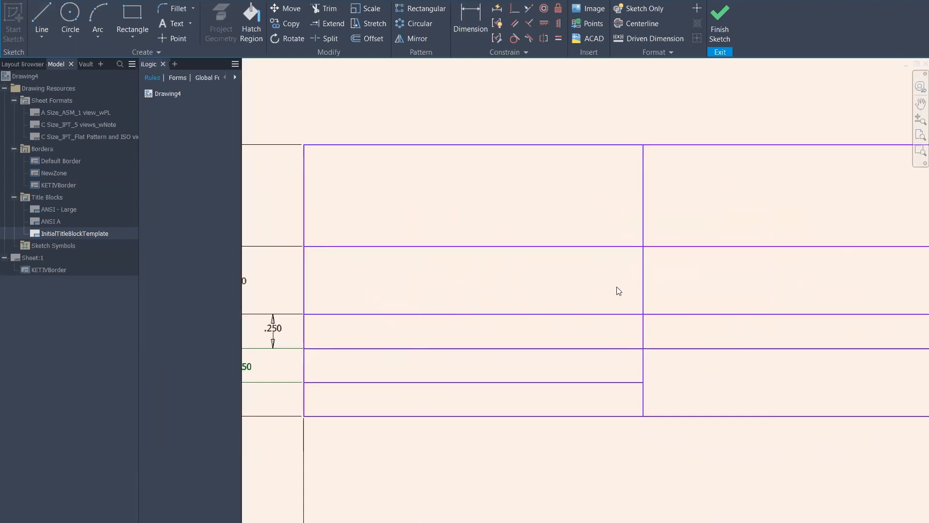
{"action": "scroll", "coordinate": [507, 263], "scroll_direction": "down", "scroll_amount": 3}
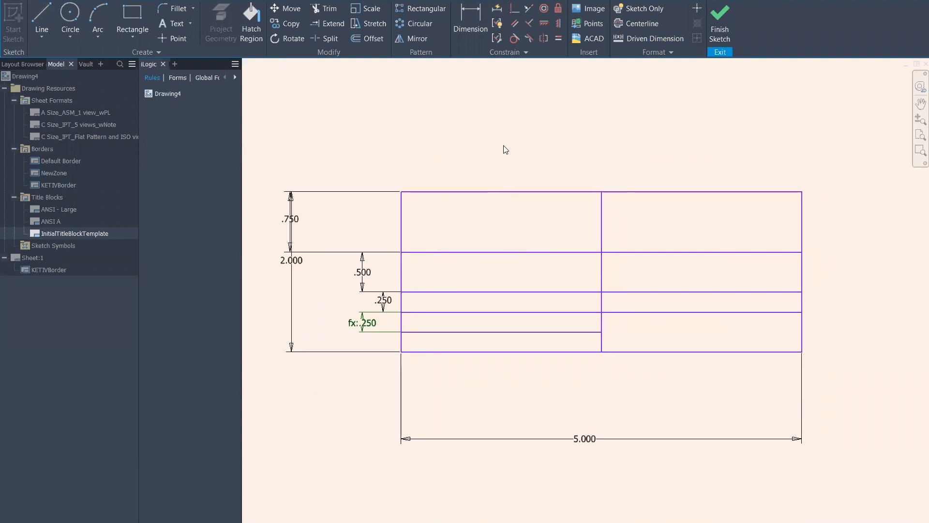
{"action": "scroll", "coordinate": [488, 194], "scroll_direction": "up", "scroll_amount": 3}
{"action": "middle_click_drag", "start_coordinate": [538, 154], "coordinate": [592, 72]}
{"action": "scroll", "coordinate": [549, 156], "scroll_direction": "down", "scroll_amount": 3}
{"action": "middle_click_drag", "start_coordinate": [608, 170], "coordinate": [587, 218]}
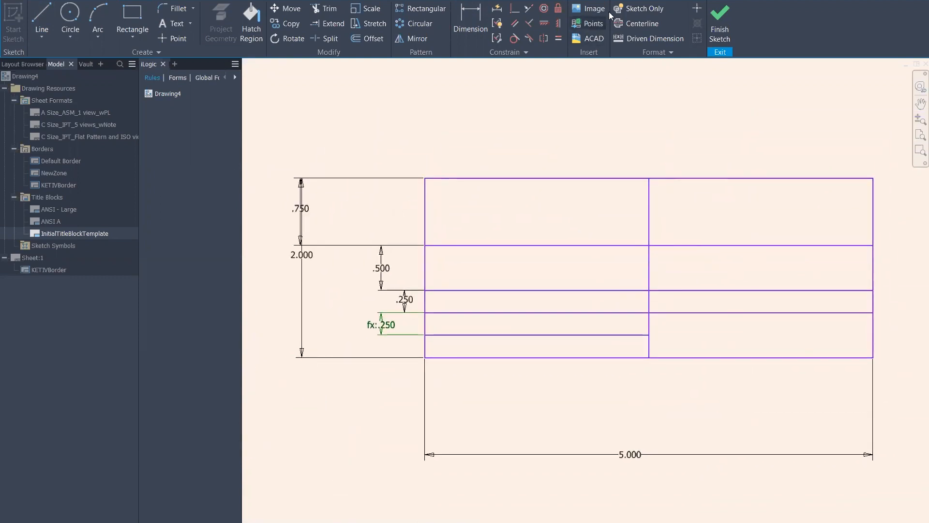
{"action": "scroll", "coordinate": [491, 231], "scroll_direction": "up", "scroll_amount": 3}
{"action": "mouse_move", "coordinate": [477, 224]}
{"action": "middle_mouse_down"}
{"action": "mouse_move", "coordinate": [506, 260]}
{"action": "mouse_move", "coordinate": [496, 271]}
{"action": "middle_mouse_up"}
{"action": "scroll", "coordinate": [452, 184], "scroll_direction": "up", "scroll_amount": 3}
{"action": "scroll", "coordinate": [509, 260], "scroll_direction": "down", "scroll_amount": 3}
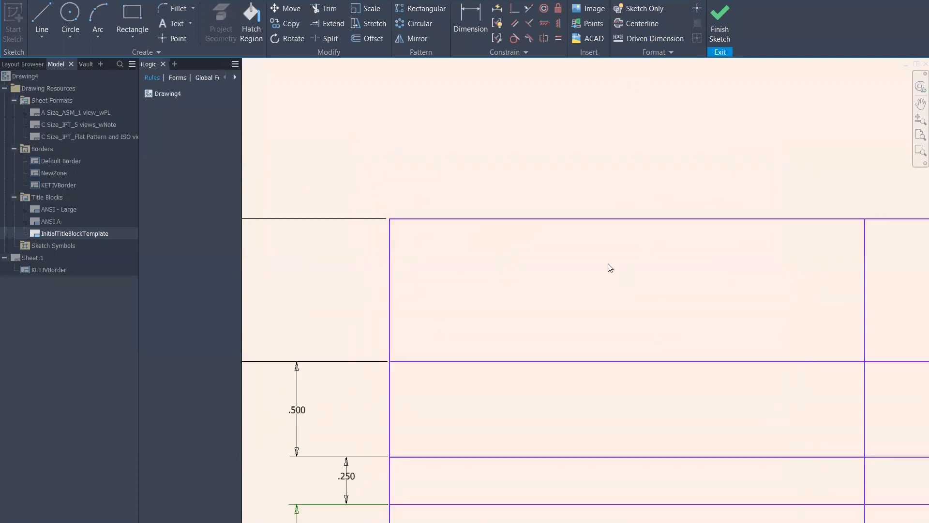
{"action": "middle_click_drag", "start_coordinate": [608, 263], "coordinate": [549, 236]}
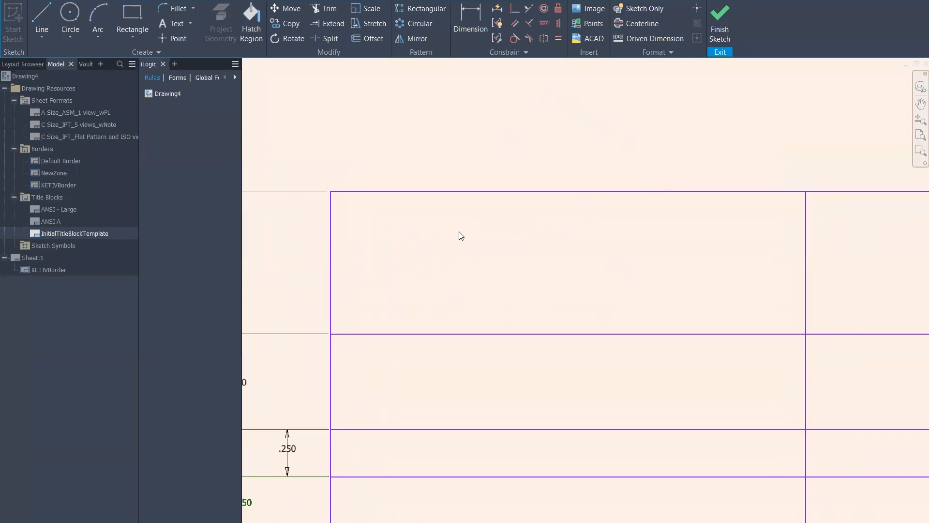
Insert the KETIV logo image into the top-left cell of the title block
{"action": "left_click", "coordinate": [578, 12]}
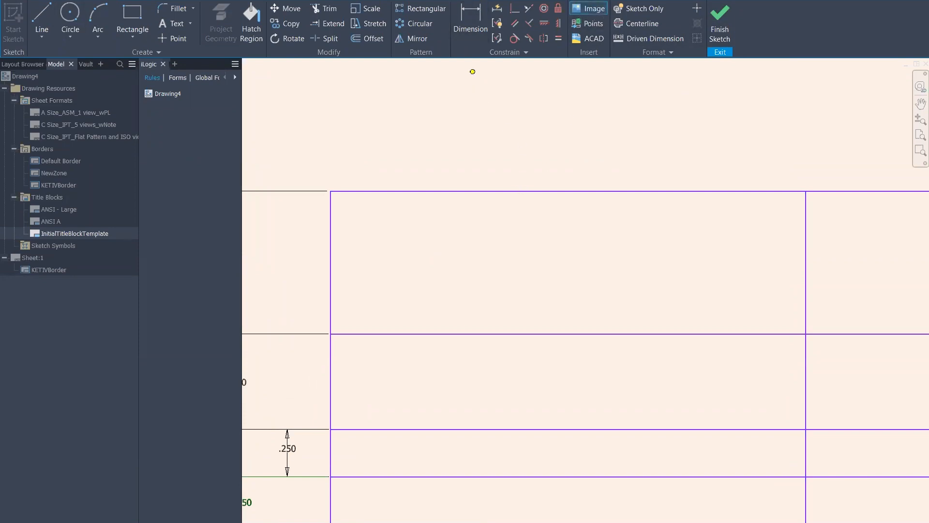
{"action": "left_click", "coordinate": [355, 213]}
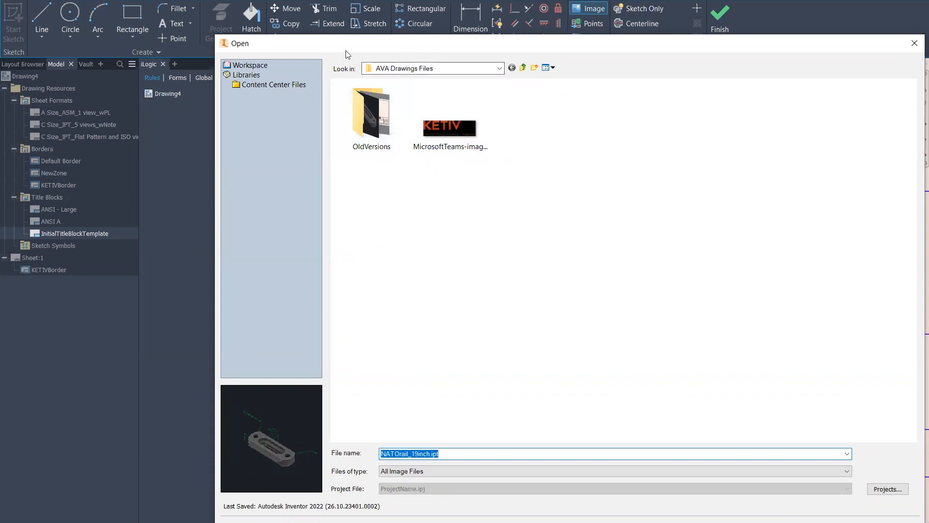
{"action": "left_click_drag", "start_coordinate": [317, 38], "coordinate": [215, 16]}
{"action": "left_click", "coordinate": [350, 103]}
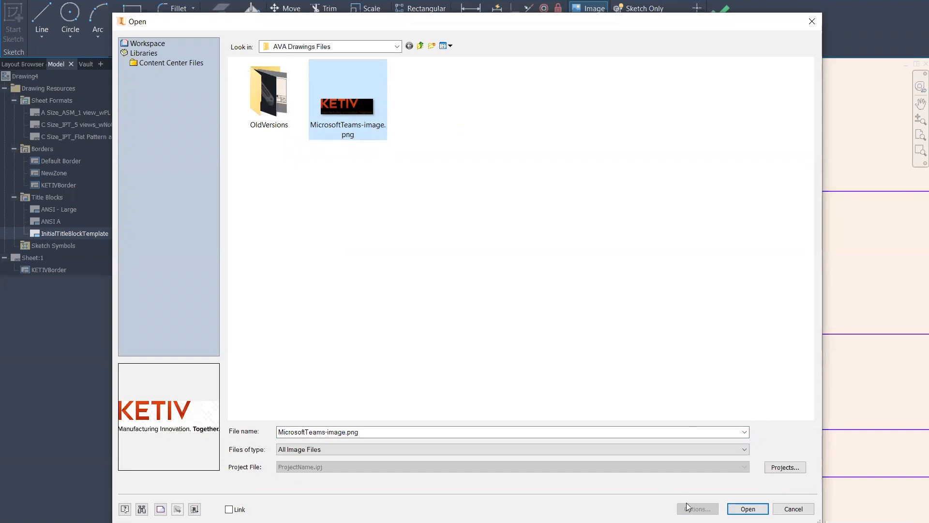
{"action": "left_click", "coordinate": [750, 508]}
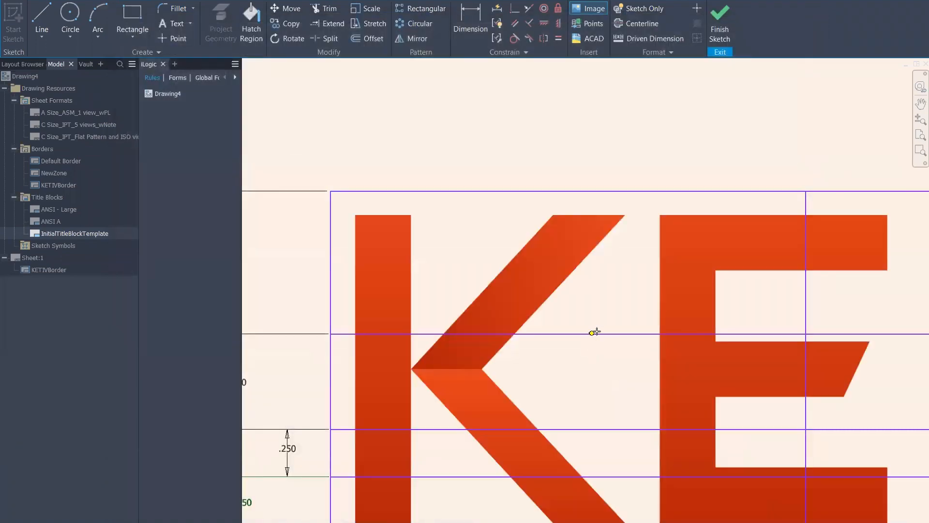
{"action": "scroll", "coordinate": [594, 332], "scroll_direction": "up", "scroll_amount": 1}
{"action": "scroll", "coordinate": [597, 329], "scroll_direction": "down", "scroll_amount": 6}
{"action": "scroll", "coordinate": [740, 335], "scroll_direction": "up", "scroll_amount": 3}
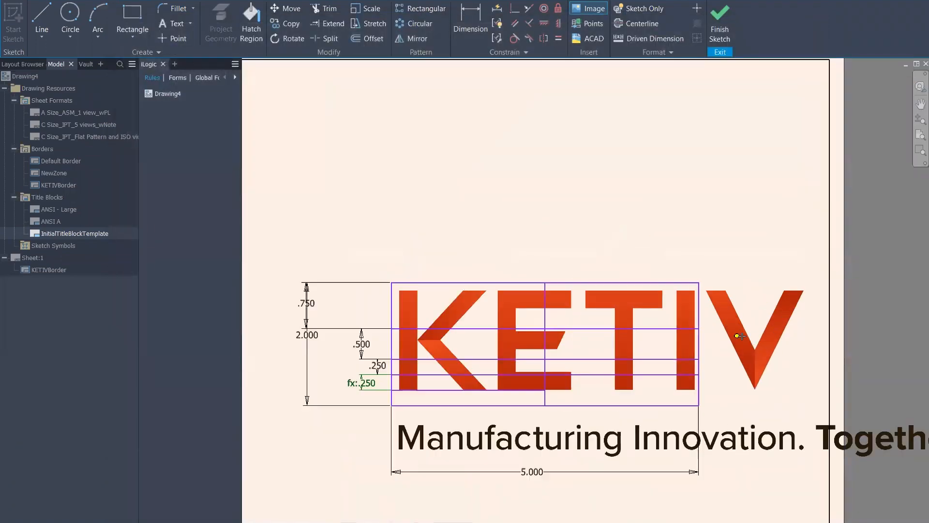
{"action": "scroll", "coordinate": [740, 336], "scroll_direction": "down", "scroll_amount": 3}
{"action": "right_click", "coordinate": [709, 275]}
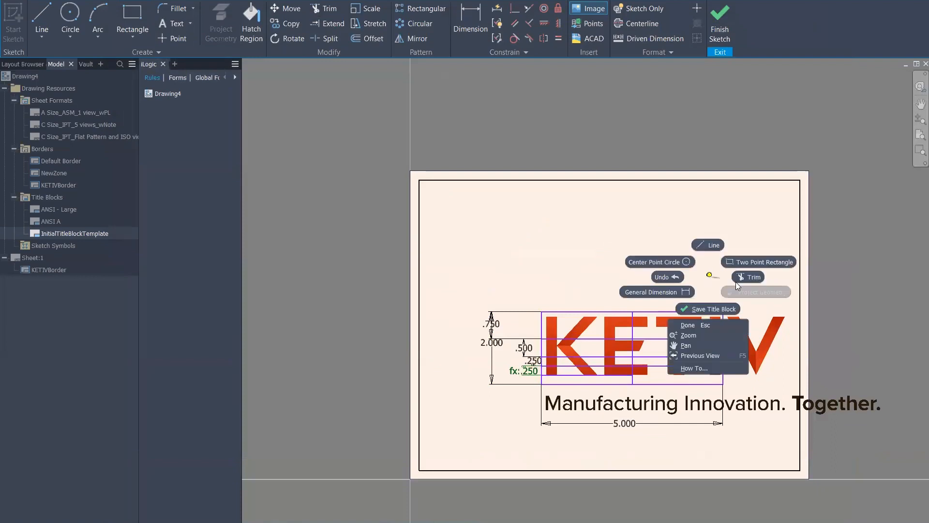
{"action": "left_click", "coordinate": [708, 328]}
Delete the oversized KETIV logo image from the title block
{"action": "middle_click_drag", "start_coordinate": [766, 370], "coordinate": [741, 328]}
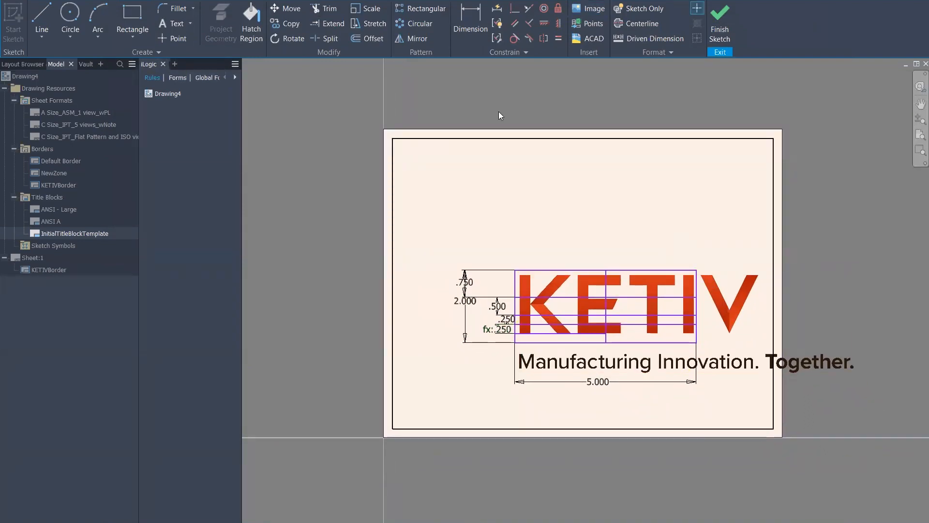
{"action": "left_click", "coordinate": [773, 300]}
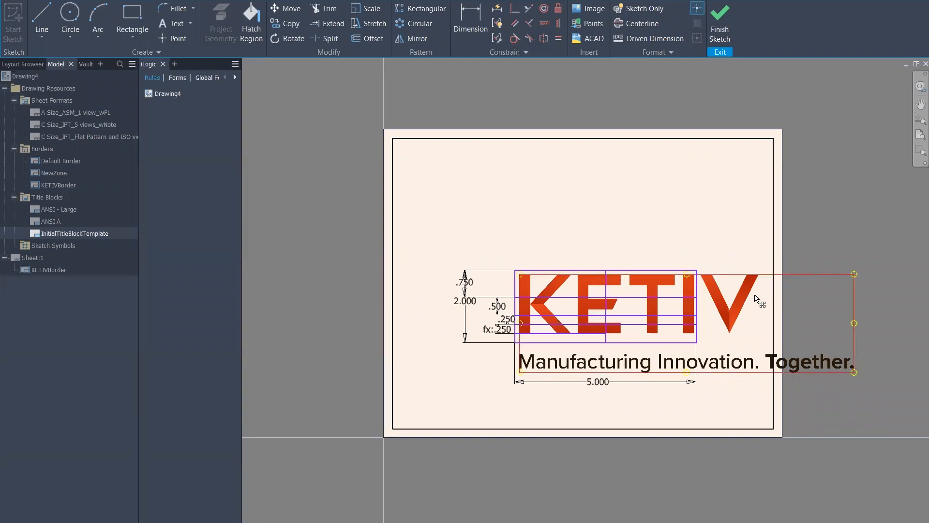
{"action": "key", "text": "Delete"}
{"action": "left_click", "coordinate": [586, 10]}
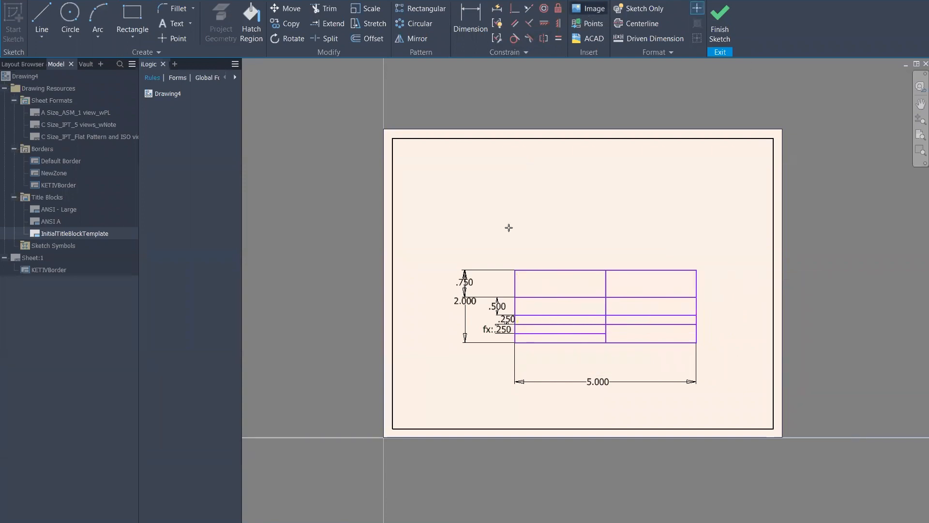
{"action": "scroll", "coordinate": [509, 369], "scroll_direction": "up", "scroll_amount": 3}
Insert MicrosoftTeams-image.png, the KETIV logo, onto the title-block sketch again
{"action": "left_click", "coordinate": [529, 192]}
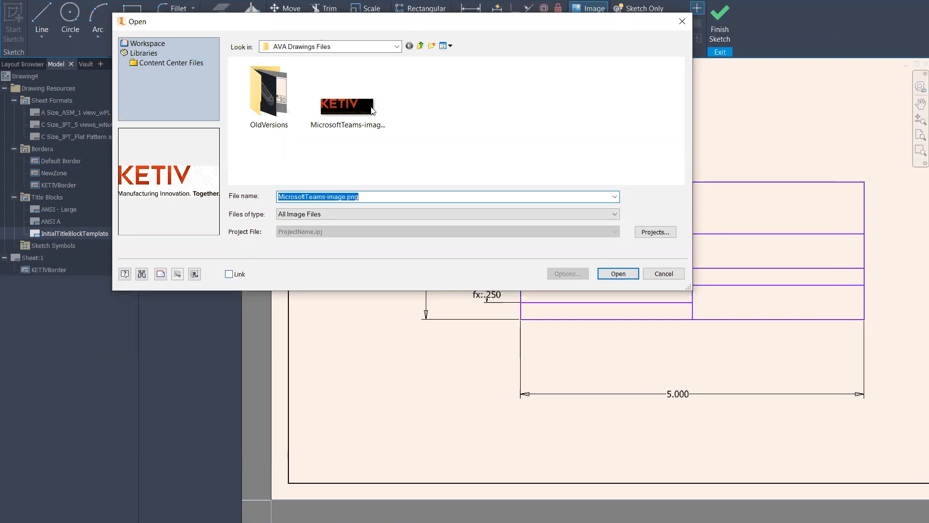
{"action": "left_click", "coordinate": [354, 129]}
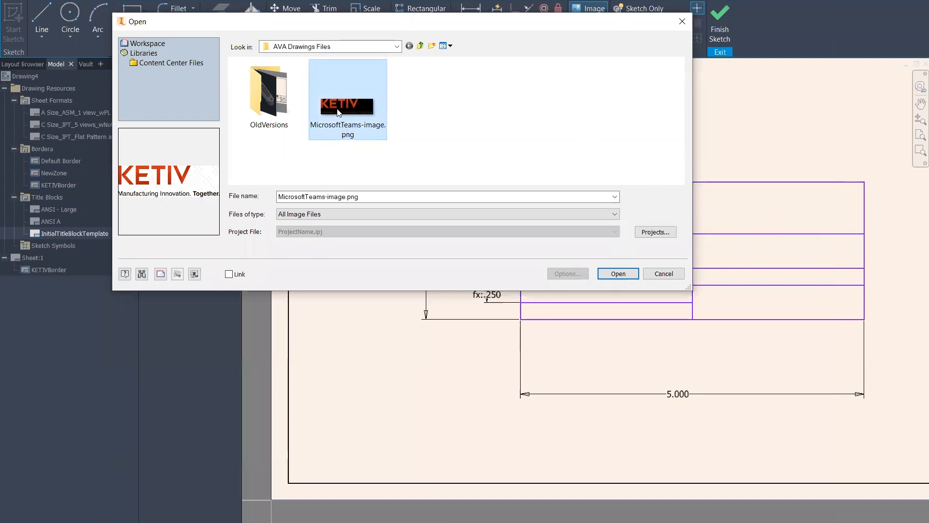
{"action": "left_click", "coordinate": [618, 273]}
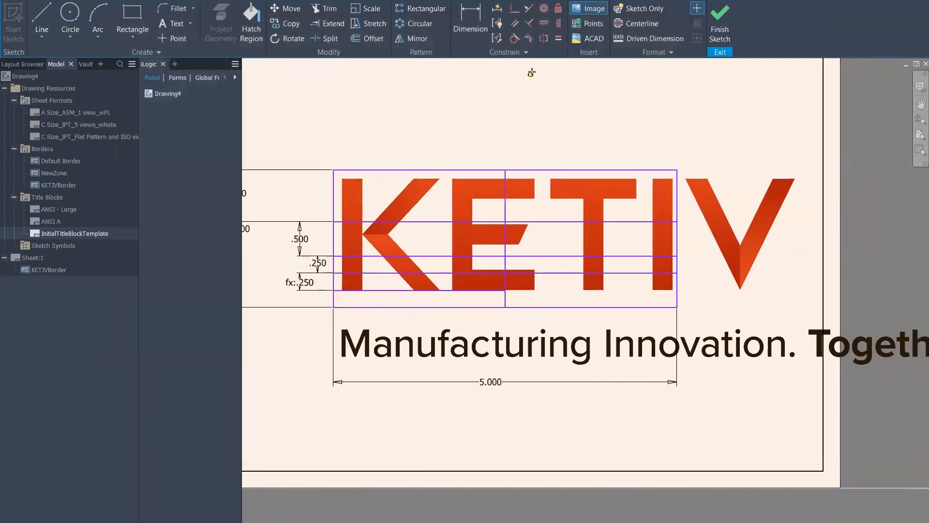
Shrink the KETIV logo proportionally and settle it into the top-left cell
{"action": "scroll", "coordinate": [741, 269], "scroll_direction": "up", "scroll_amount": 3}
{"action": "scroll", "coordinate": [739, 267], "scroll_direction": "down", "scroll_amount": 4}
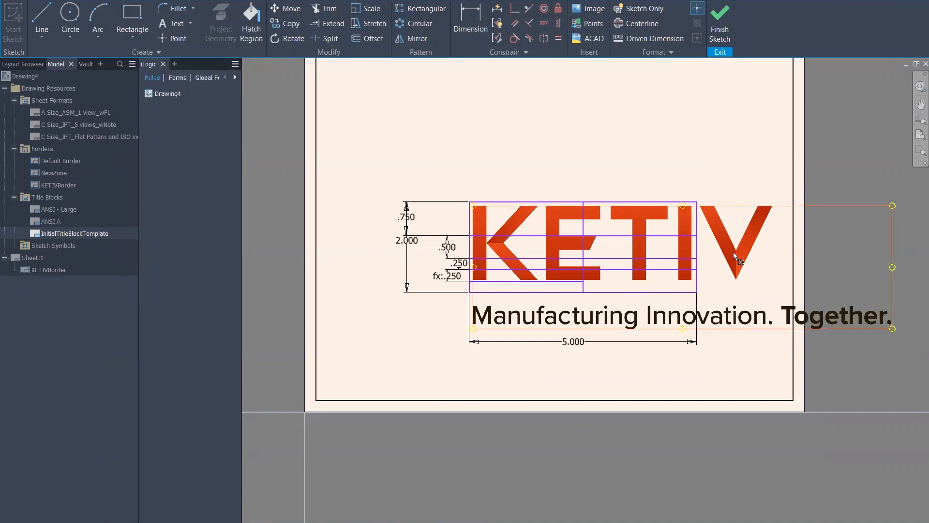
{"action": "left_click_drag", "start_coordinate": [892, 207], "coordinate": [638, 280]}
{"action": "left_click_drag", "start_coordinate": [511, 306], "coordinate": [513, 213]}
{"action": "left_click_drag", "start_coordinate": [636, 188], "coordinate": [577, 187]}
{"action": "left_click_drag", "start_coordinate": [533, 217], "coordinate": [532, 235]}
Draw a text area in the cell below the logo
{"action": "scroll", "coordinate": [502, 285], "scroll_direction": "up", "scroll_amount": 5}
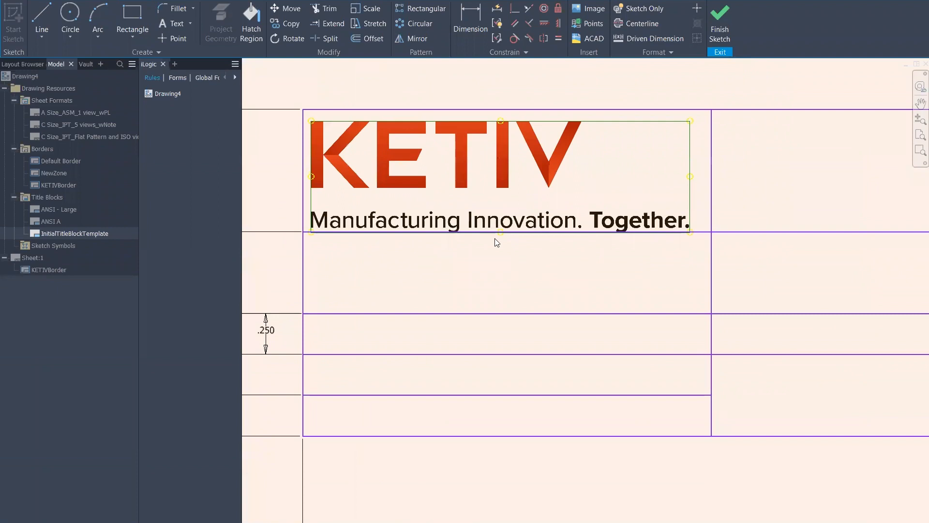
{"action": "middle_click_drag", "start_coordinate": [430, 271], "coordinate": [460, 265]}
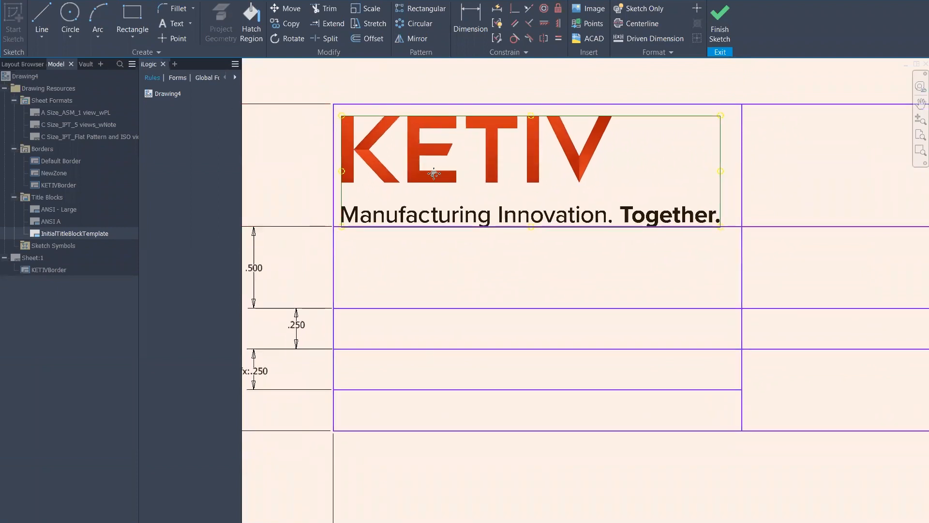
{"action": "middle_click_drag", "start_coordinate": [443, 219], "coordinate": [460, 179]}
{"action": "left_click", "coordinate": [170, 38]}
{"action": "left_click_drag", "start_coordinate": [359, 194], "coordinate": [622, 261]}
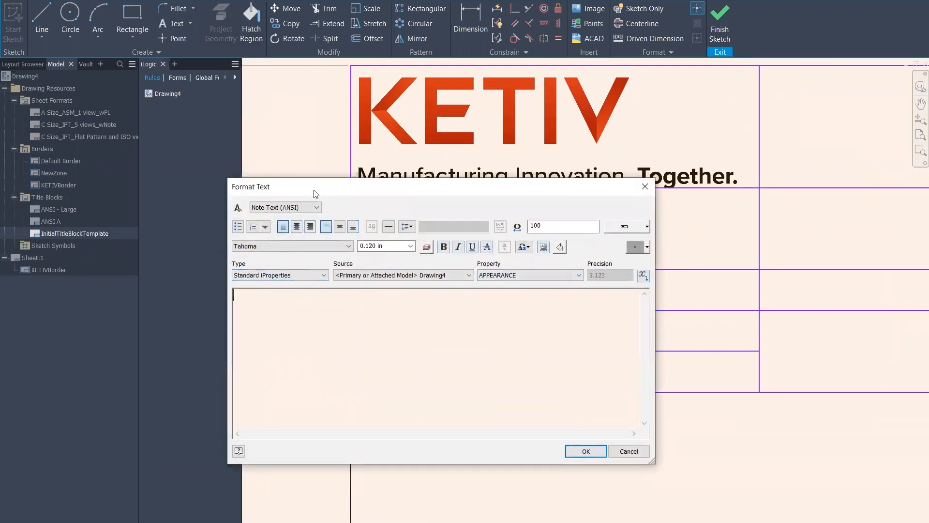
Add the label 'DATE:' at 0.120 in, Note Text (ANSI) style, below the logo
{"action": "left_click_drag", "start_coordinate": [317, 191], "coordinate": [492, 101]}
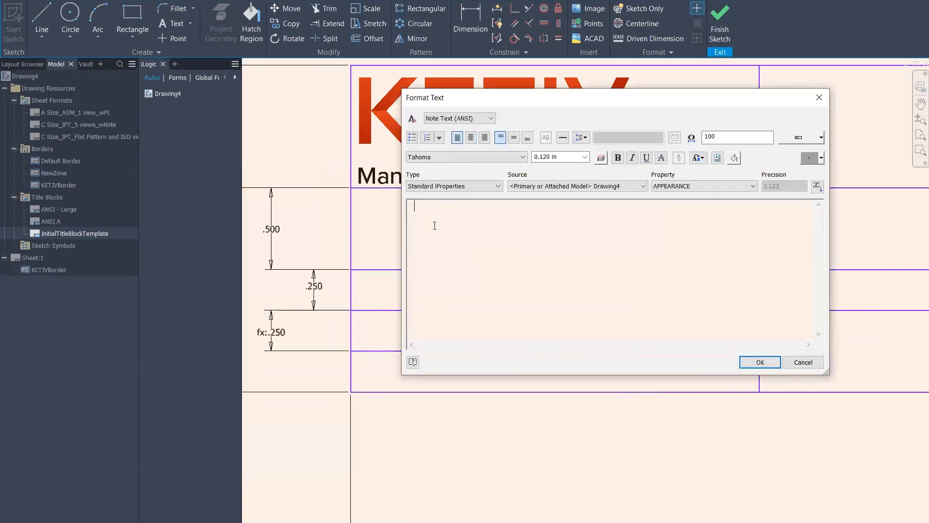
{"action": "type", "text": ":"}
{"action": "left_click", "coordinate": [585, 157]}
{"action": "left_click", "coordinate": [476, 119]}
{"action": "left_click", "coordinate": [476, 119]}
{"action": "left_click", "coordinate": [512, 117]}
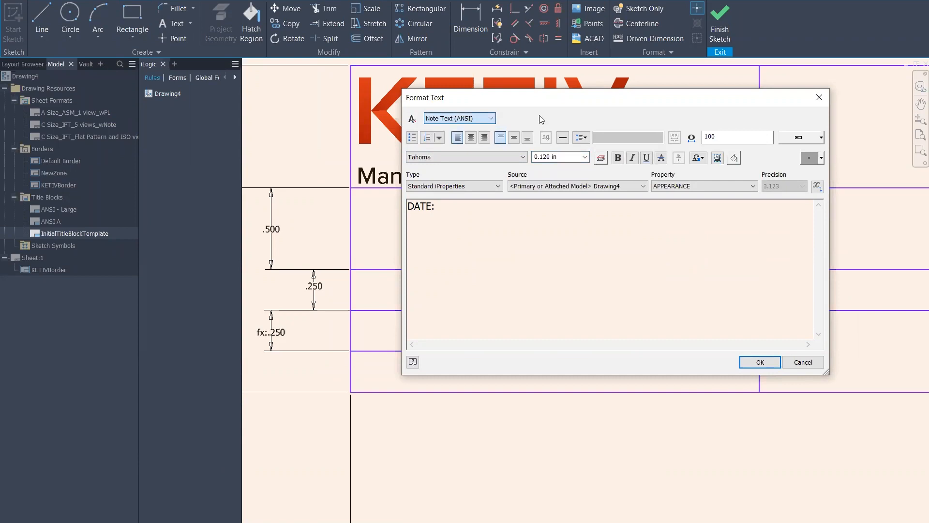
{"action": "left_click", "coordinate": [602, 158]}
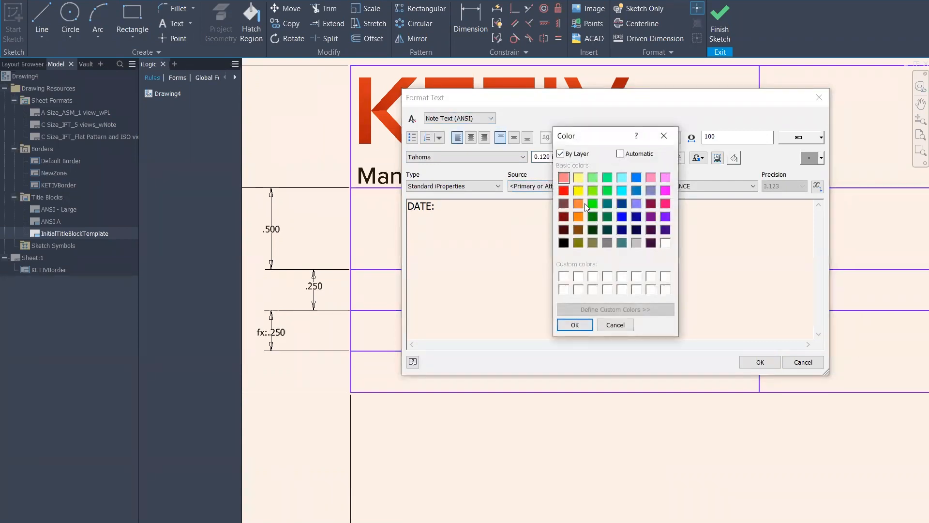
{"action": "left_click", "coordinate": [575, 325]}
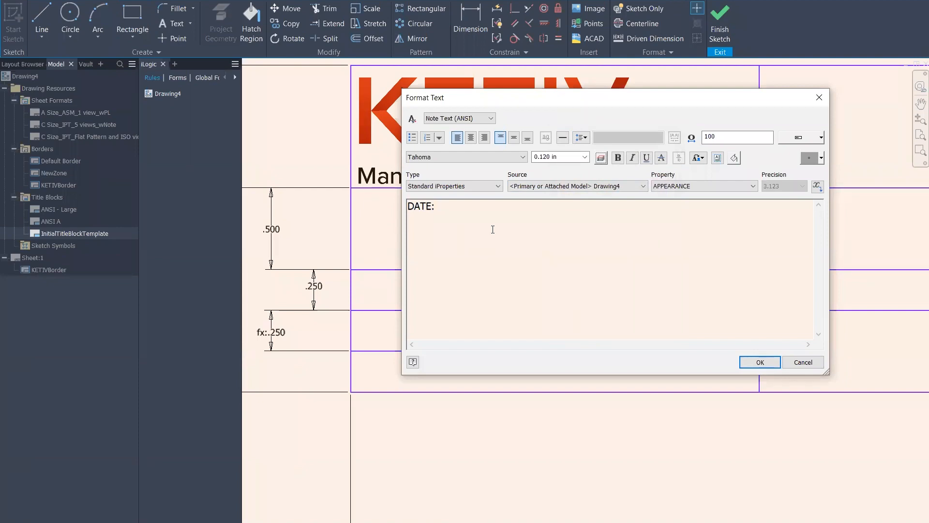
{"action": "left_click", "coordinate": [763, 364]}
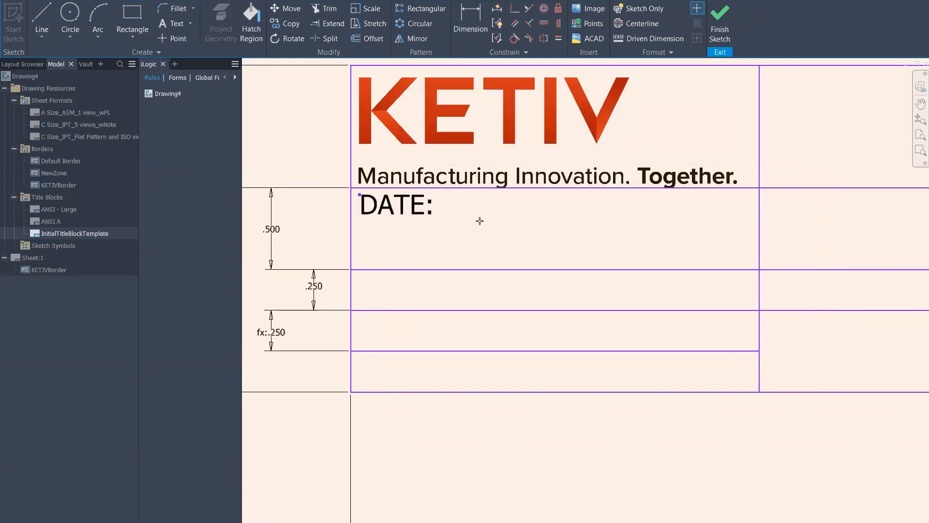
Show a text box frame around the DATE: label and reposition it in its cell
{"action": "left_click", "coordinate": [407, 209]}
{"action": "left_click_drag", "start_coordinate": [409, 211], "coordinate": [450, 235]}
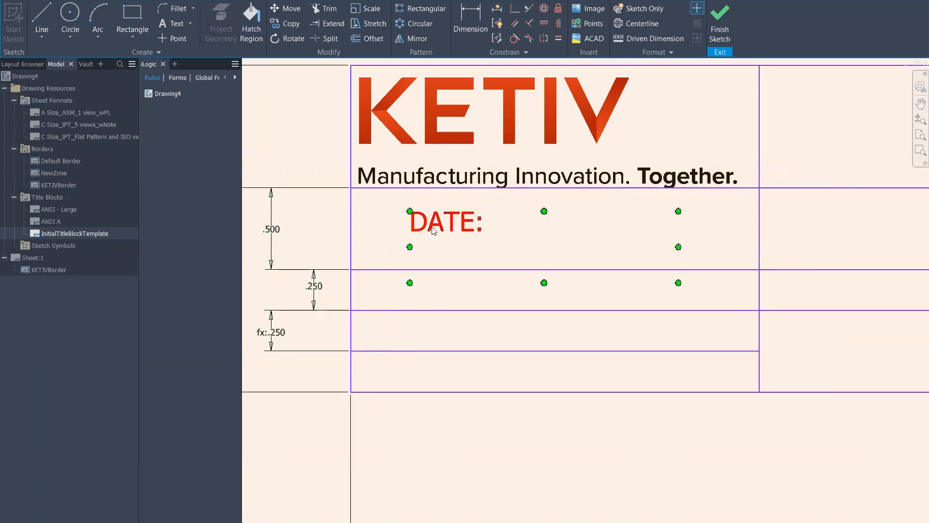
{"action": "right_click", "coordinate": [439, 228]}
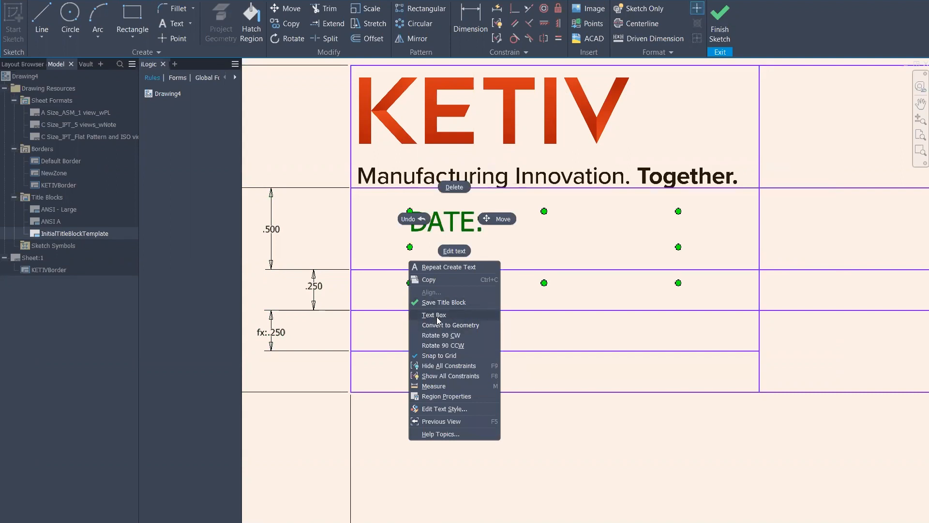
{"action": "left_click", "coordinate": [438, 315]}
{"action": "left_click_drag", "start_coordinate": [442, 234], "coordinate": [400, 228]}
{"action": "scroll", "coordinate": [399, 228], "scroll_direction": "up", "scroll_amount": 3}
{"action": "middle_click_drag", "start_coordinate": [339, 250], "coordinate": [384, 263]}
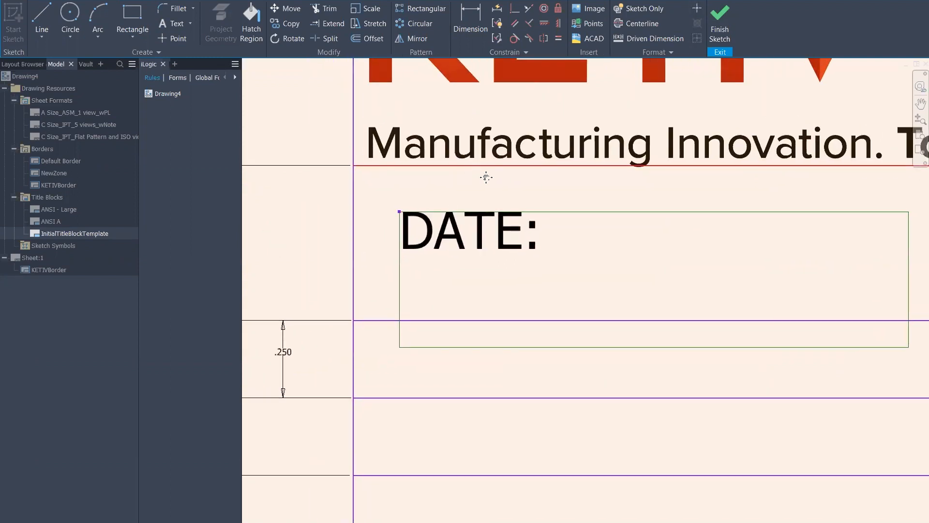
{"action": "middle_click_drag", "start_coordinate": [485, 177], "coordinate": [534, 182]}
Dimension the DATE: box .100 from the cell's top and left edges
{"action": "key", "text": "d"}
{"action": "left_click", "coordinate": [486, 218]}
{"action": "left_click", "coordinate": [465, 171]}
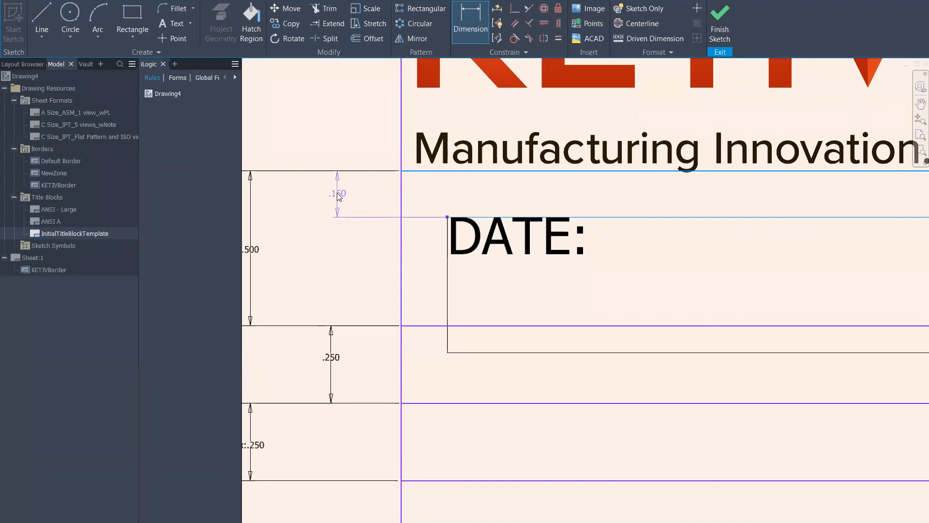
{"action": "left_click", "coordinate": [339, 196]}
{"action": "type", "text": "."}
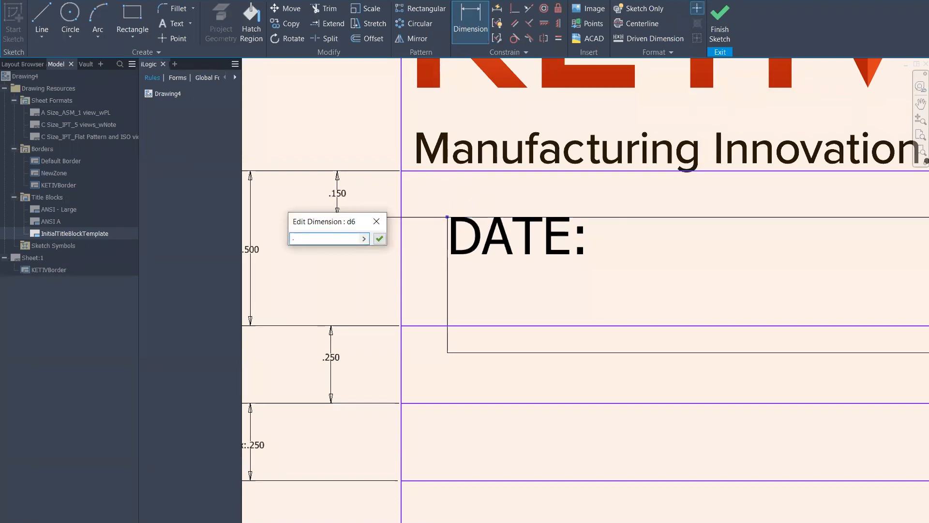
{"action": "key", "text": "Return"}
{"action": "left_click", "coordinate": [447, 230]}
{"action": "left_click", "coordinate": [400, 242]}
{"action": "left_click", "coordinate": [353, 233]}
{"action": "type", "text": ".1"}
{"action": "key", "text": "Return"}
Shrink the DATE: text box so it hugs the label
{"action": "scroll", "coordinate": [593, 287], "scroll_direction": "down", "scroll_amount": 3}
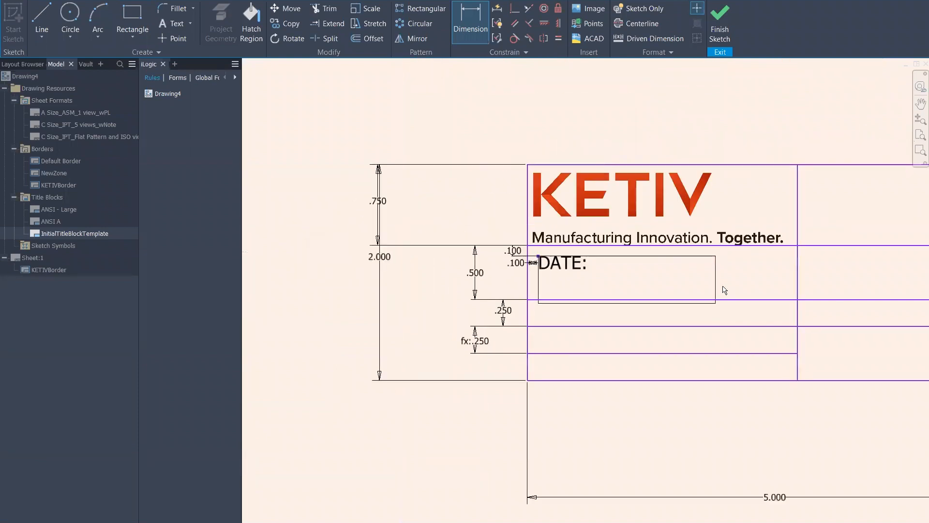
{"action": "middle_click_drag", "start_coordinate": [734, 294], "coordinate": [679, 286]}
{"action": "left_click", "coordinate": [661, 297]}
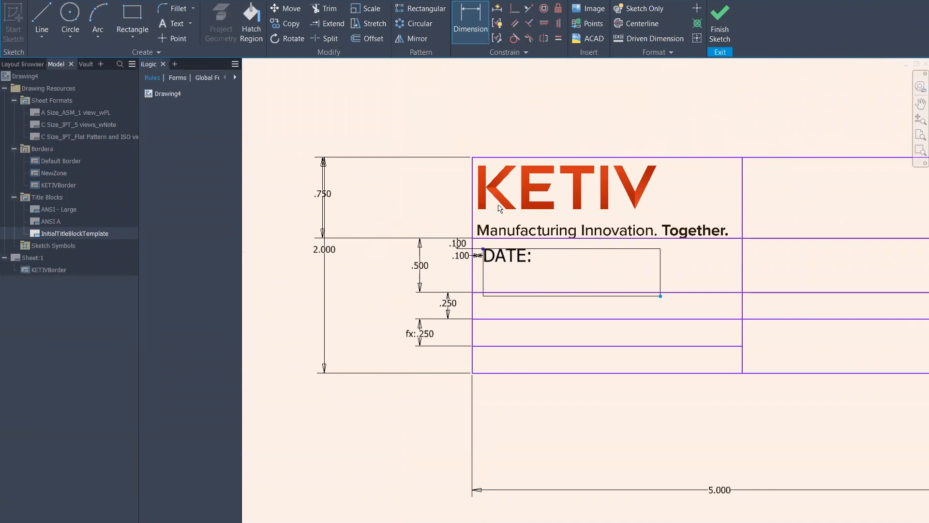
{"action": "right_click", "coordinate": [617, 198]}
{"action": "left_click", "coordinate": [651, 197]}
{"action": "left_click_drag", "start_coordinate": [661, 297], "coordinate": [547, 267]}
{"action": "scroll", "coordinate": [631, 261], "scroll_direction": "up", "scroll_amount": 4}
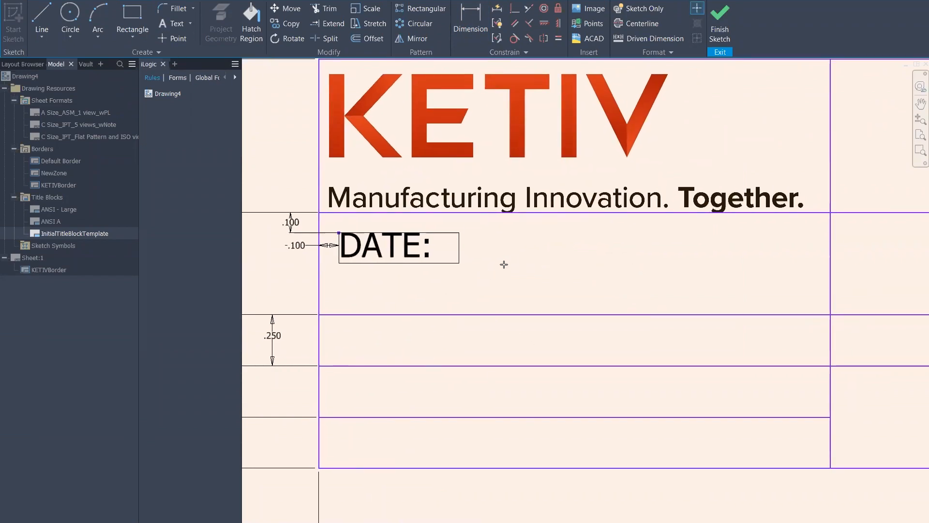
Add a Standard iProperties <CREATION DATE> text field to the right of the DATE: label
{"action": "left_click_drag", "start_coordinate": [473, 223], "coordinate": [775, 320]}
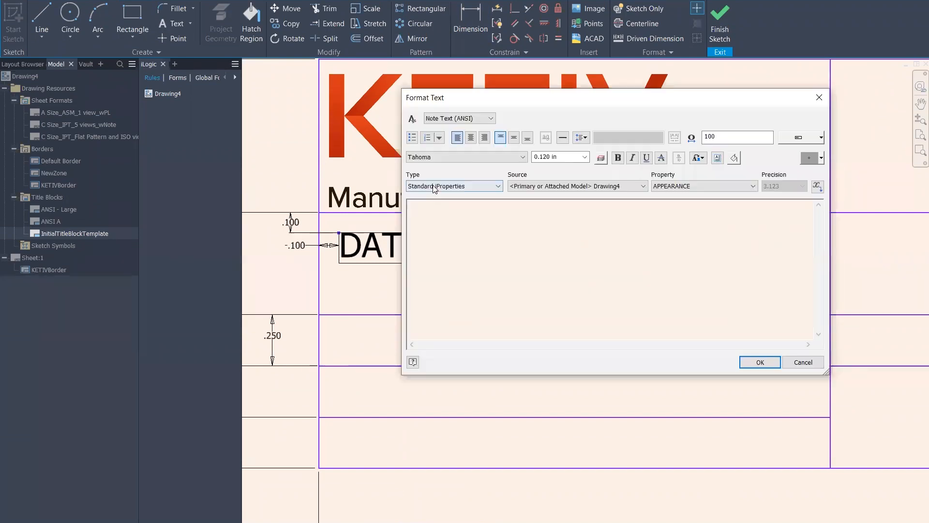
{"action": "left_click", "coordinate": [463, 185]}
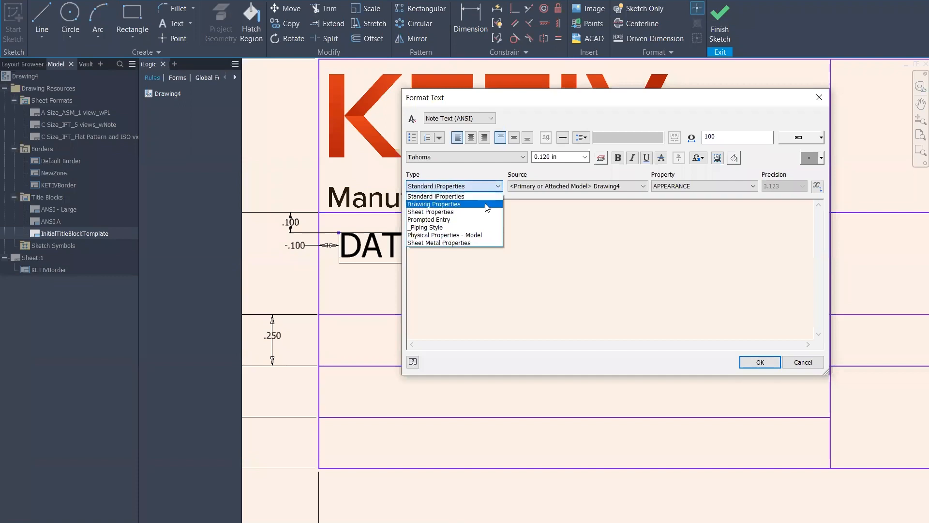
{"action": "left_click", "coordinate": [443, 175]}
{"action": "left_click", "coordinate": [437, 188]}
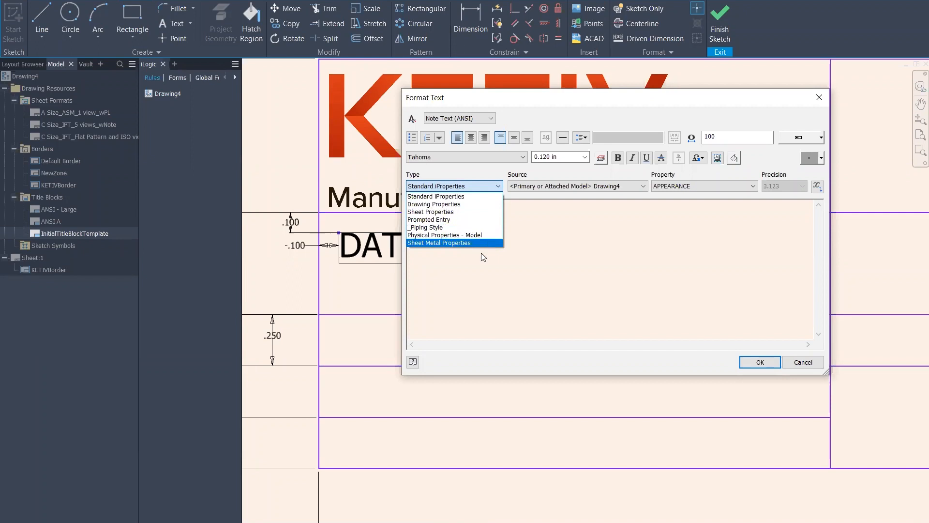
{"action": "left_click", "coordinate": [449, 196]}
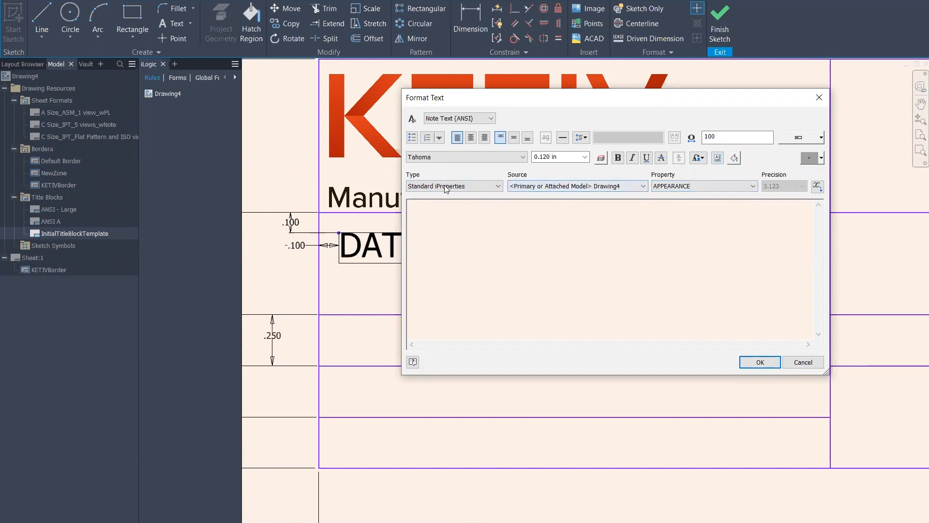
{"action": "left_click", "coordinate": [691, 186]}
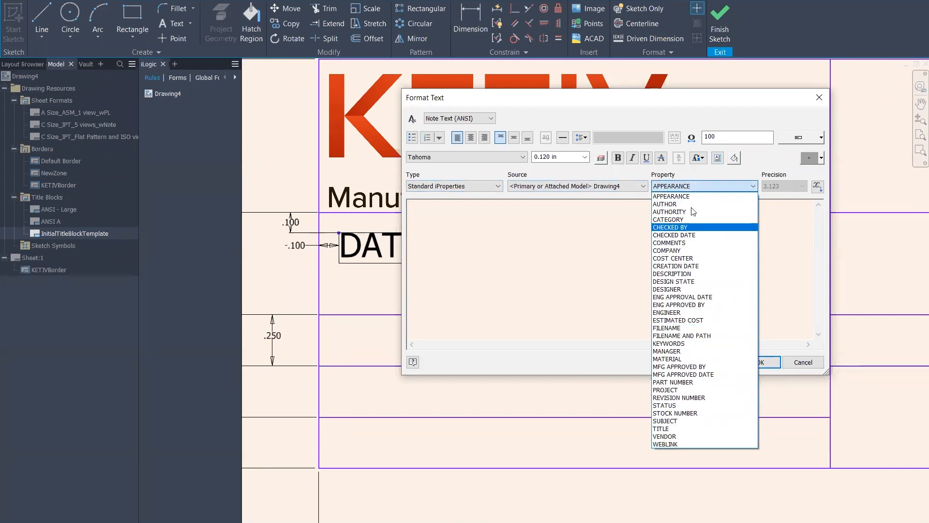
{"action": "left_click", "coordinate": [698, 265]}
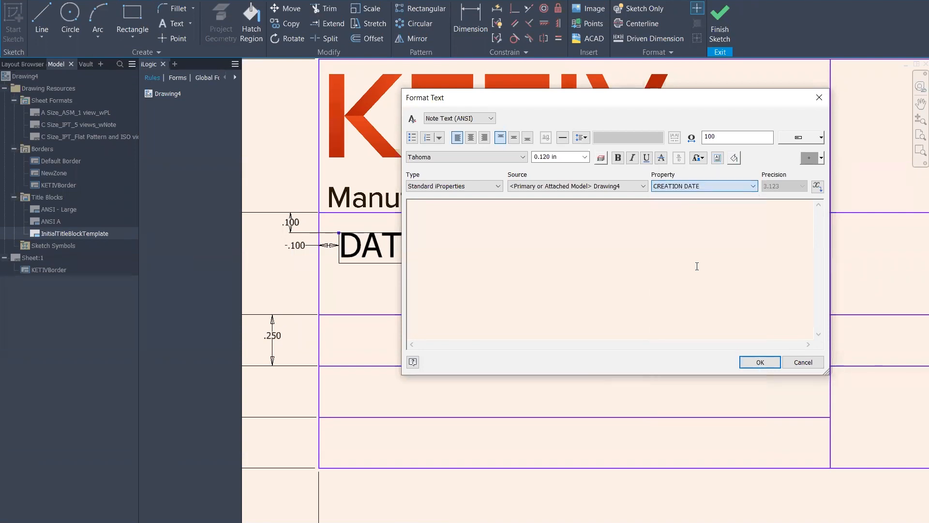
{"action": "left_click", "coordinate": [818, 187]}
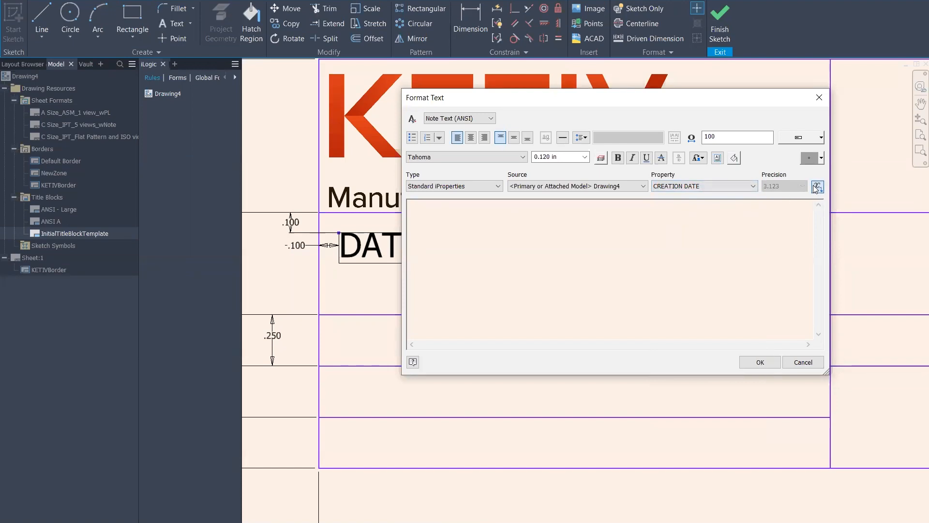
{"action": "left_click", "coordinate": [757, 362]}
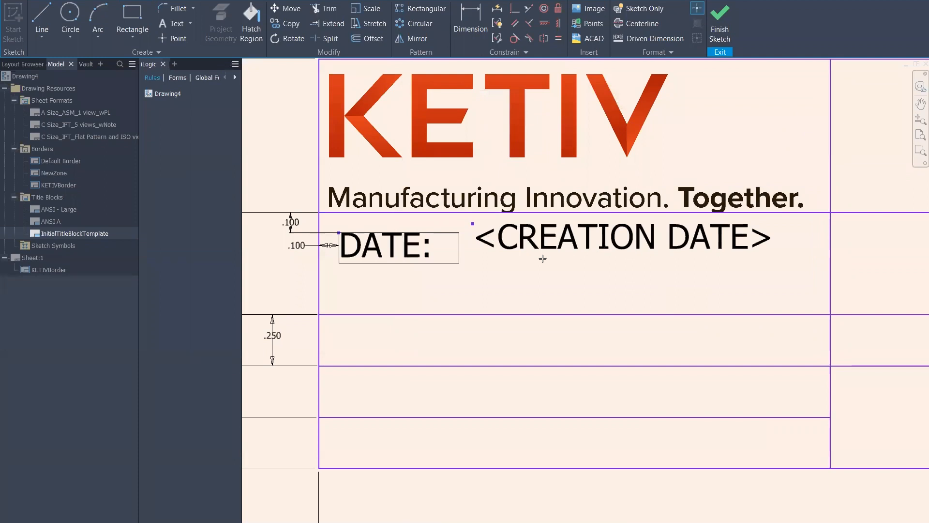
Move the <CREATION DATE> text so it sits beside the DATE: label
{"action": "middle_click_drag", "start_coordinate": [570, 244], "coordinate": [495, 254]}
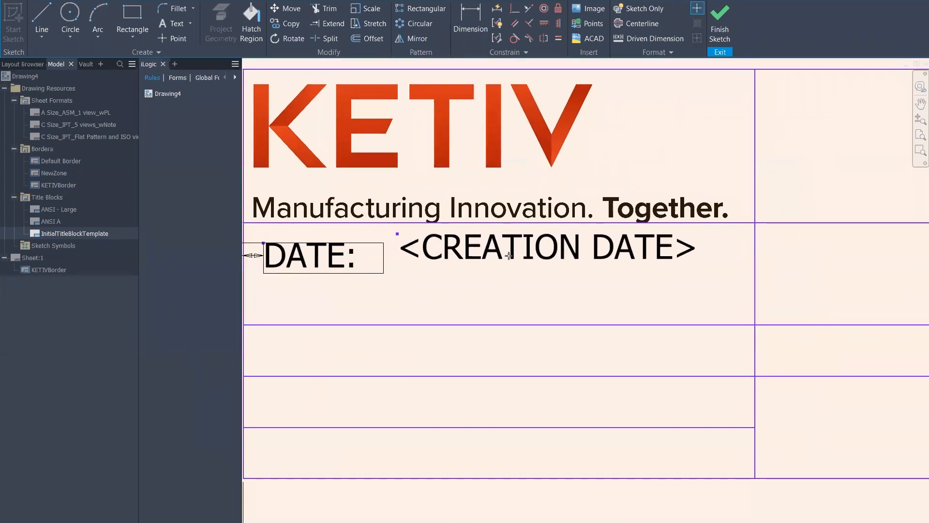
{"action": "left_click", "coordinate": [495, 261]}
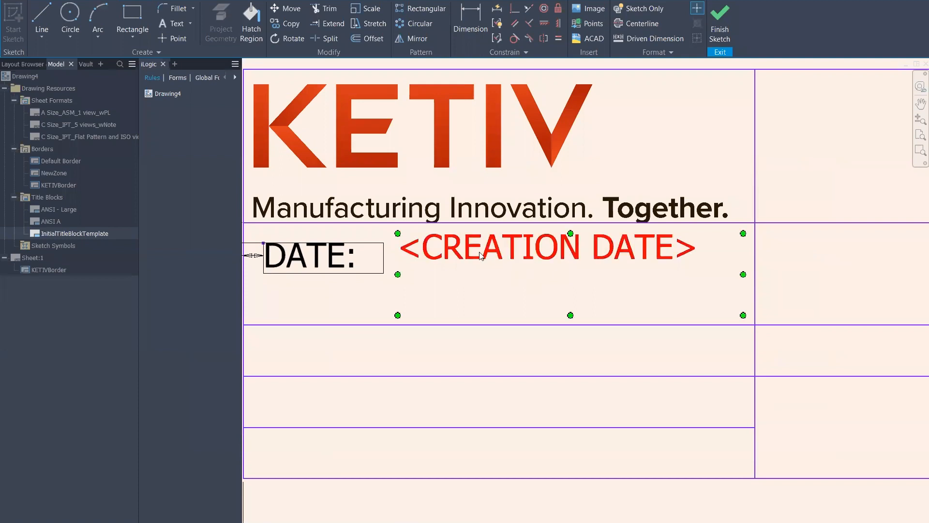
{"action": "mouse_move", "coordinate": [514, 255]}
{"action": "left_mouse_down"}
{"action": "mouse_move", "coordinate": [516, 271]}
{"action": "mouse_move", "coordinate": [532, 278]}
{"action": "left_mouse_up"}
{"action": "scroll", "coordinate": [382, 315], "scroll_direction": "down", "scroll_amount": 2}
{"action": "middle_click_drag", "start_coordinate": [376, 312], "coordinate": [473, 295]}
{"action": "scroll", "coordinate": [510, 292], "scroll_direction": "down", "scroll_amount": 3}
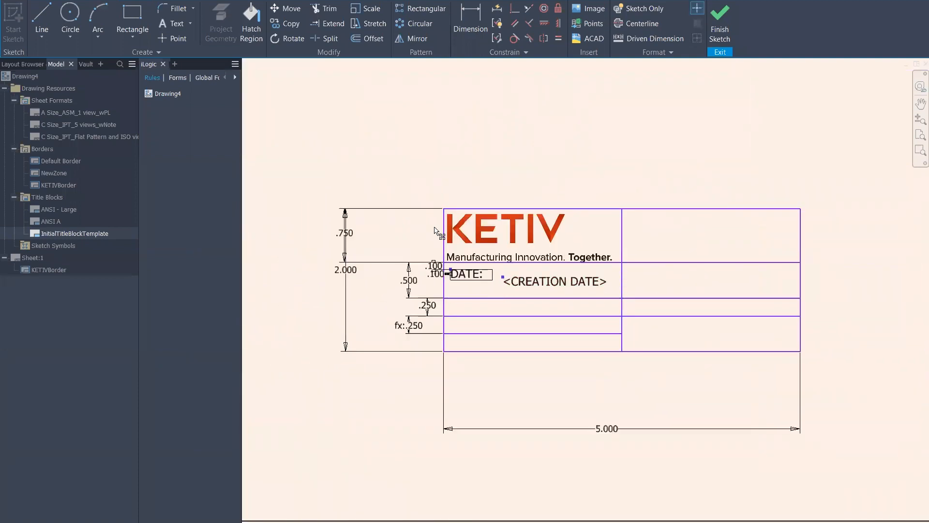
{"action": "middle_click_drag", "start_coordinate": [395, 116], "coordinate": [464, 118]}
{"action": "middle_click_drag", "start_coordinate": [681, 161], "coordinate": [595, 150]}
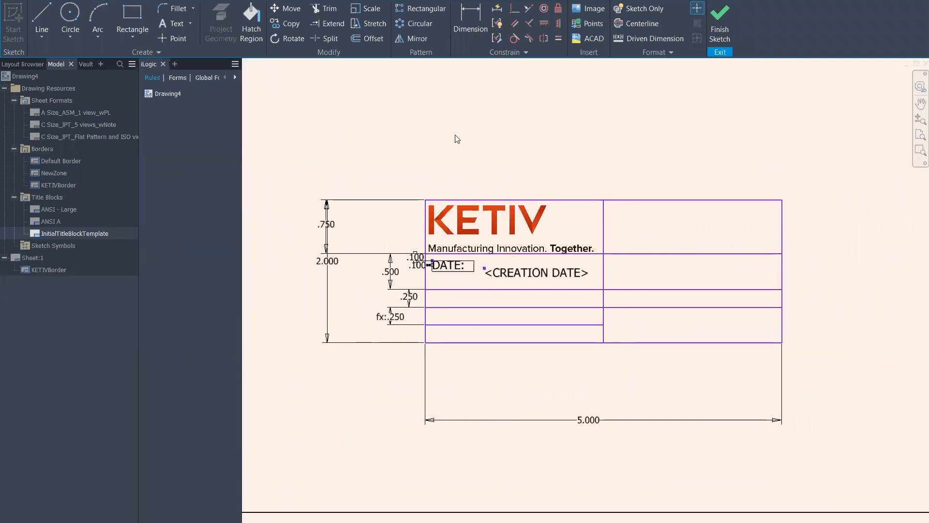
{"action": "scroll", "coordinate": [557, 271], "scroll_direction": "up", "scroll_amount": 3}
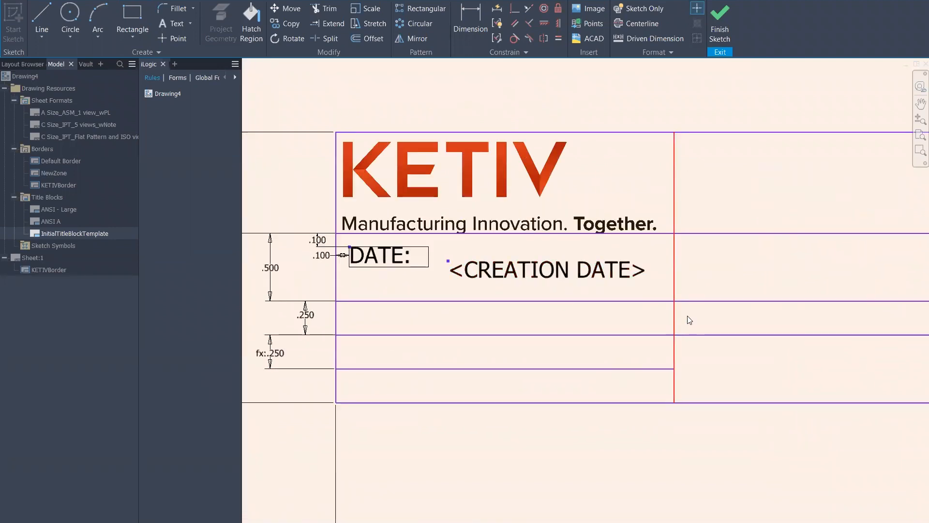
{"action": "scroll", "coordinate": [387, 287], "scroll_direction": "up", "scroll_amount": 3}
{"action": "scroll", "coordinate": [575, 295], "scroll_direction": "down", "scroll_amount": 2}
{"action": "middle_click_drag", "start_coordinate": [657, 302], "coordinate": [584, 318]}
{"action": "mouse_move", "coordinate": [828, 257]}
{"action": "middle_mouse_down"}
{"action": "mouse_move", "coordinate": [767, 245]}
{"action": "mouse_move", "coordinate": [779, 229]}
{"action": "middle_mouse_up"}
{"action": "middle_click_drag", "start_coordinate": [465, 271], "coordinate": [498, 284]}
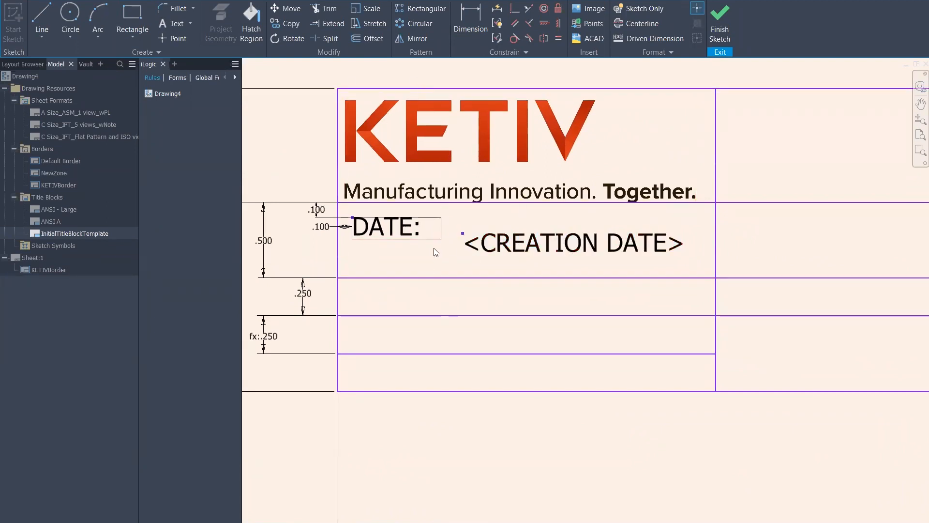
Start a text box below DATE, then cancel it without adding any text
{"action": "left_click", "coordinate": [174, 23]}
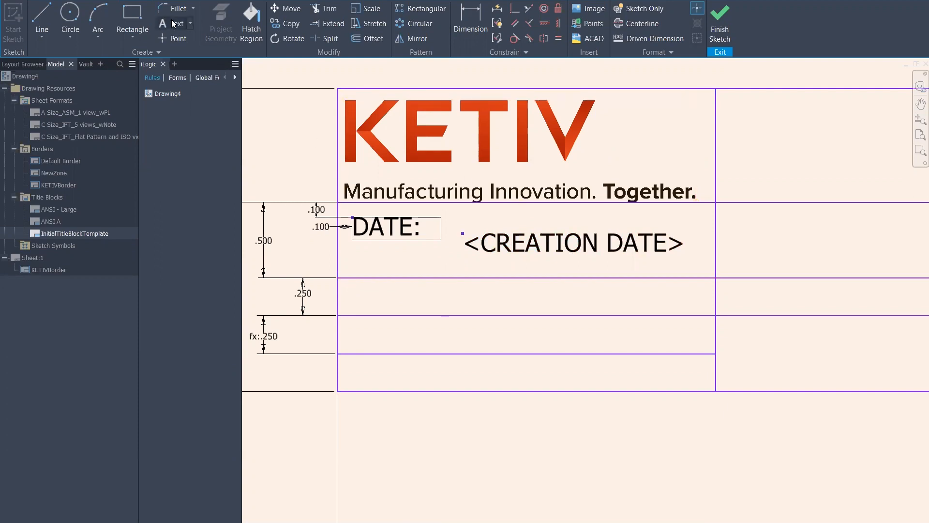
{"action": "left_click_drag", "start_coordinate": [361, 284], "coordinate": [694, 308]}
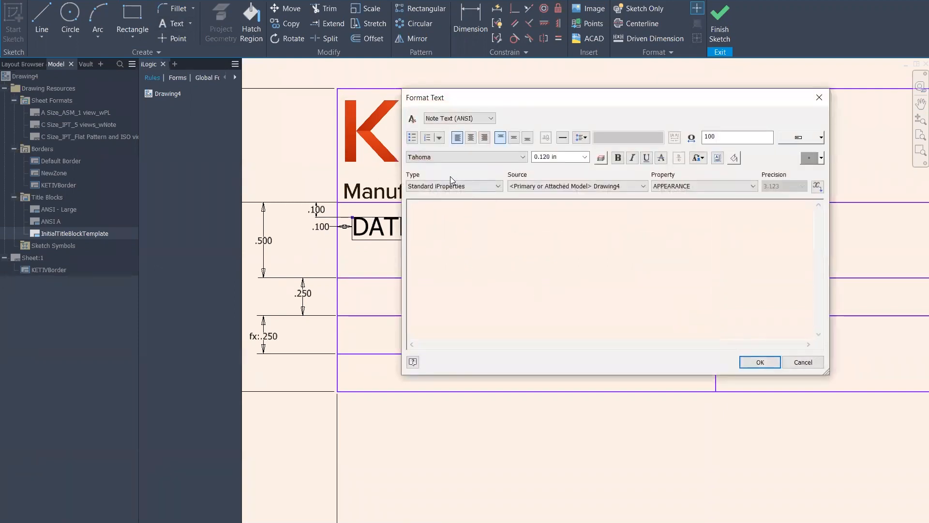
{"action": "left_click", "coordinate": [451, 184]}
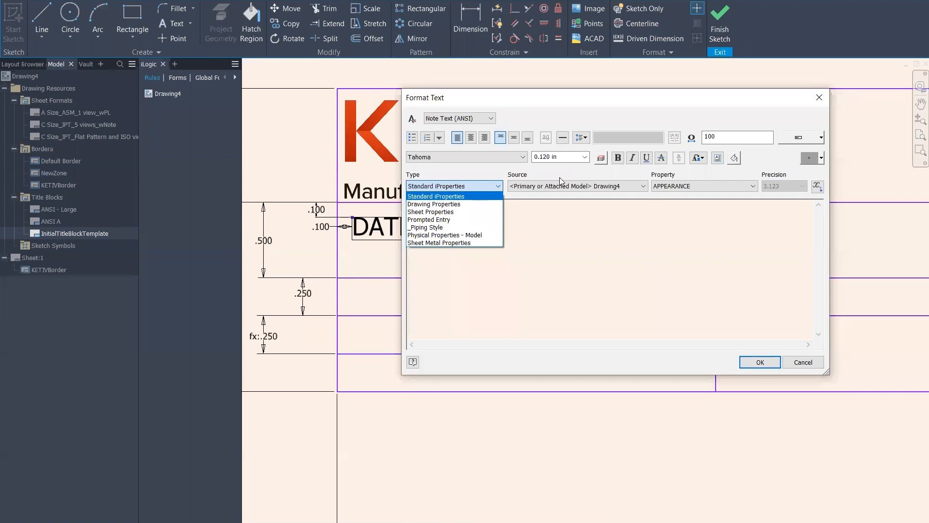
{"action": "left_click", "coordinate": [460, 185]}
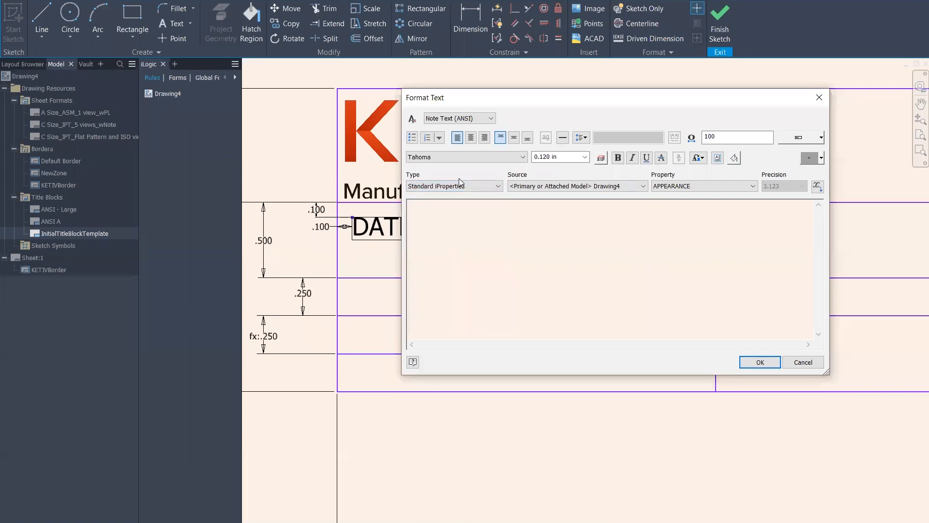
{"action": "left_click", "coordinate": [819, 361]}
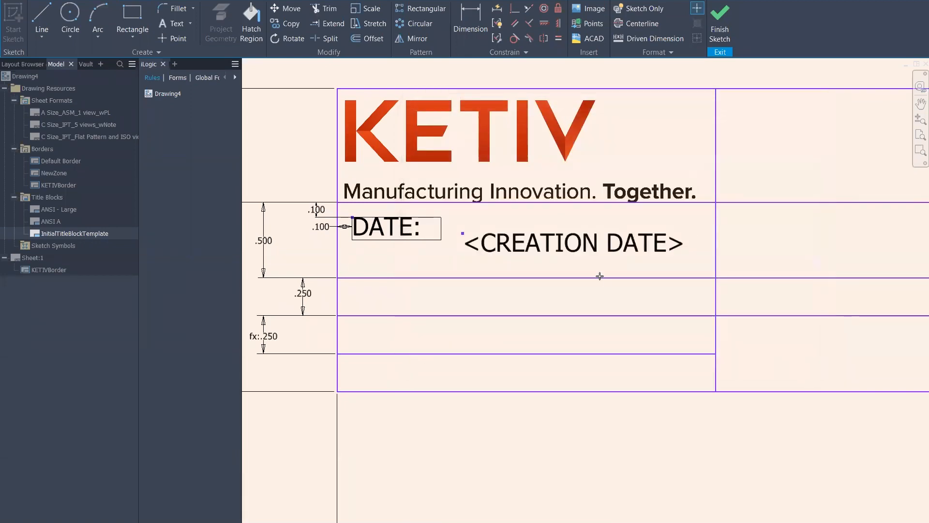
{"action": "scroll", "coordinate": [624, 271], "scroll_direction": "down", "scroll_amount": 5}
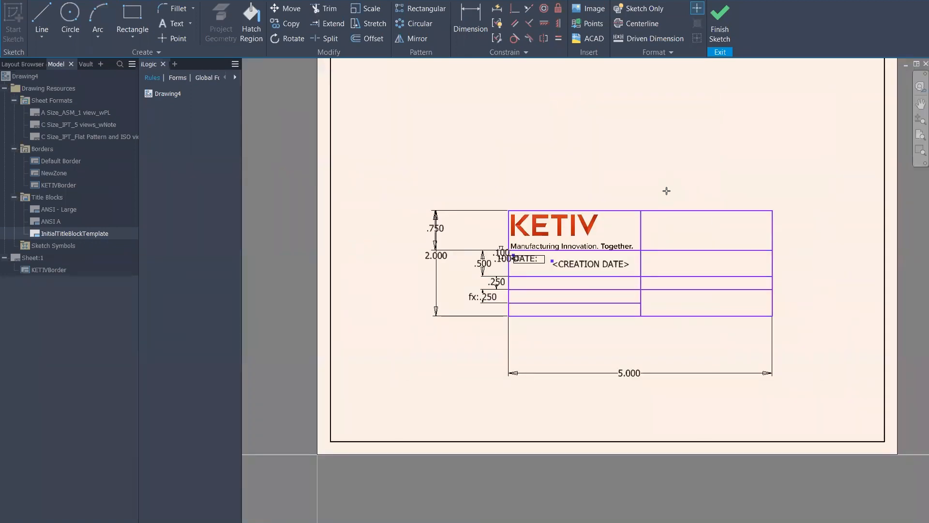
Finish the sketch and save the title block as KETIVSTANDARD
{"action": "left_click", "coordinate": [728, 12]}
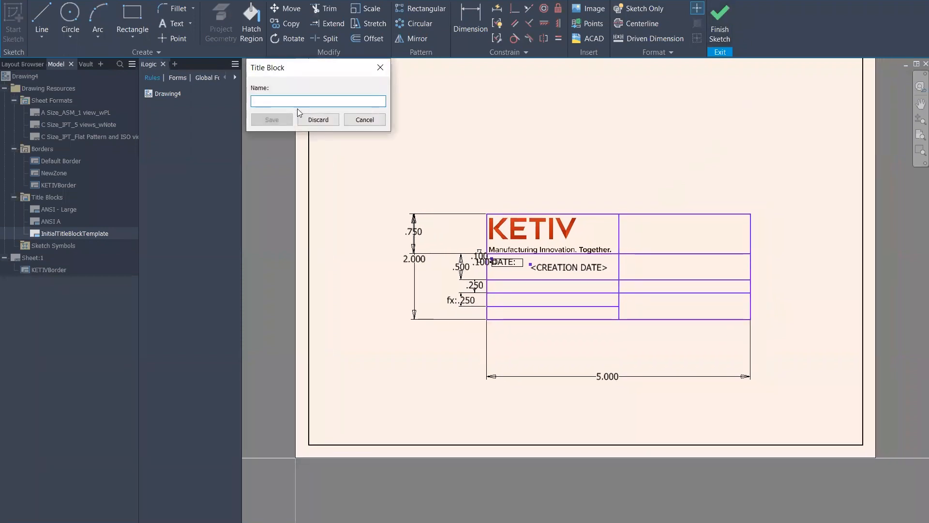
{"action": "type", "text": "KETIVSTANDARD"}
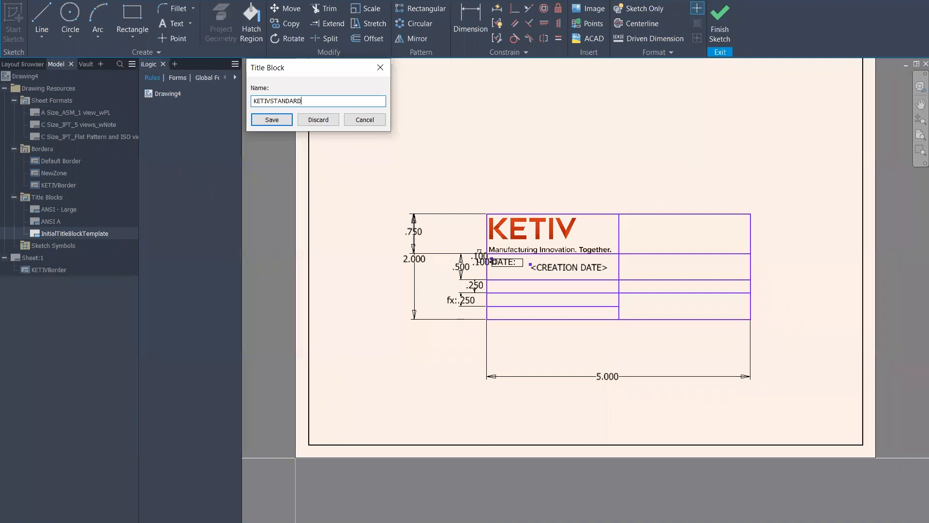
{"action": "left_click", "coordinate": [267, 123]}
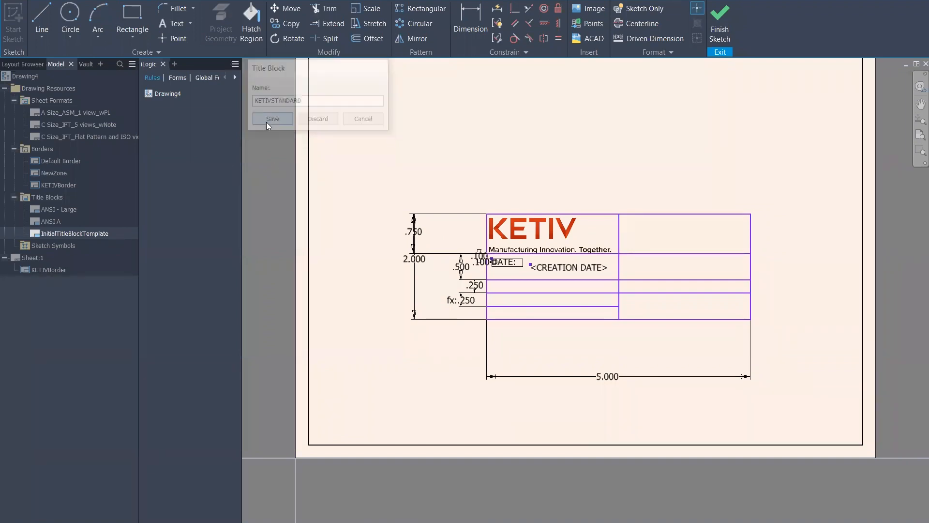
Insert KETIVSTANDARD on Sheet:1, delete it again, and switch to the NATOrail_19inch part
{"action": "double_click", "coordinate": [60, 233]}
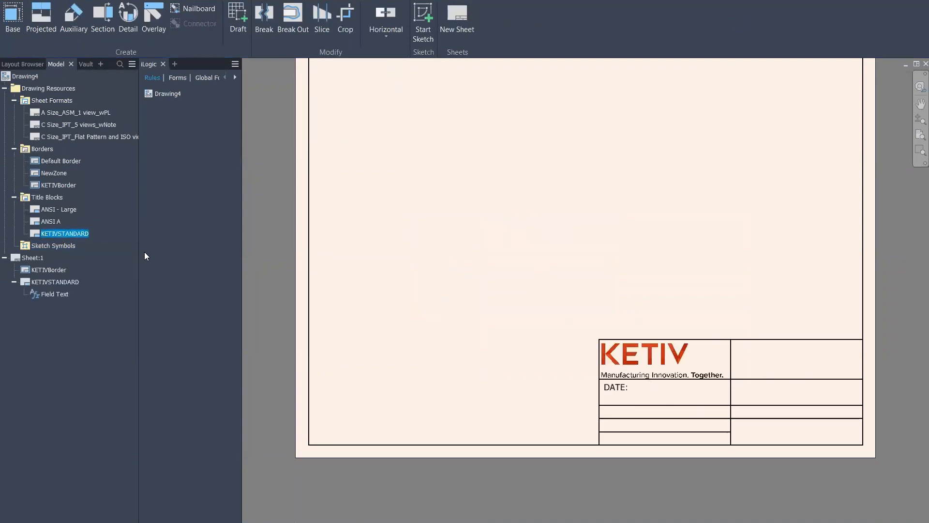
{"action": "right_click", "coordinate": [46, 282]}
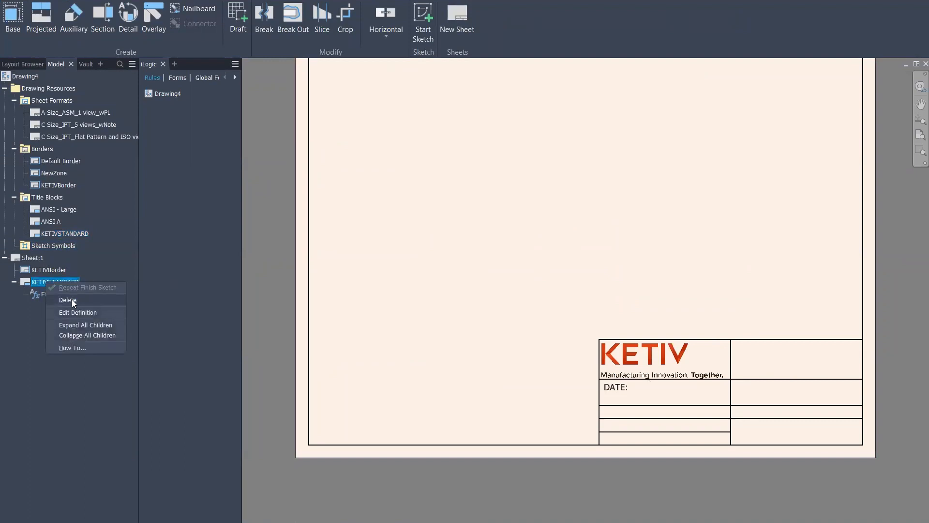
{"action": "left_click", "coordinate": [106, 299]}
{"action": "left_click", "coordinate": [53, 234]}
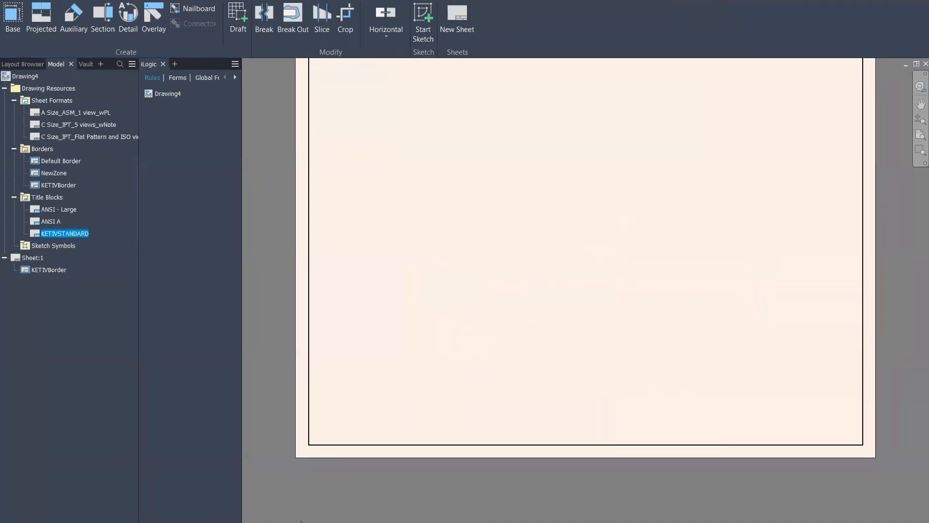
{"action": "left_click", "coordinate": [508, 520]}
Mark the YieldStrength parameter for export in the part's Parameters table
{"action": "mouse_move", "coordinate": [644, 184]}
{"action": "middle_mouse_down"}
{"action": "mouse_move", "coordinate": [611, 187]}
{"action": "mouse_move", "coordinate": [646, 189]}
{"action": "middle_mouse_up"}
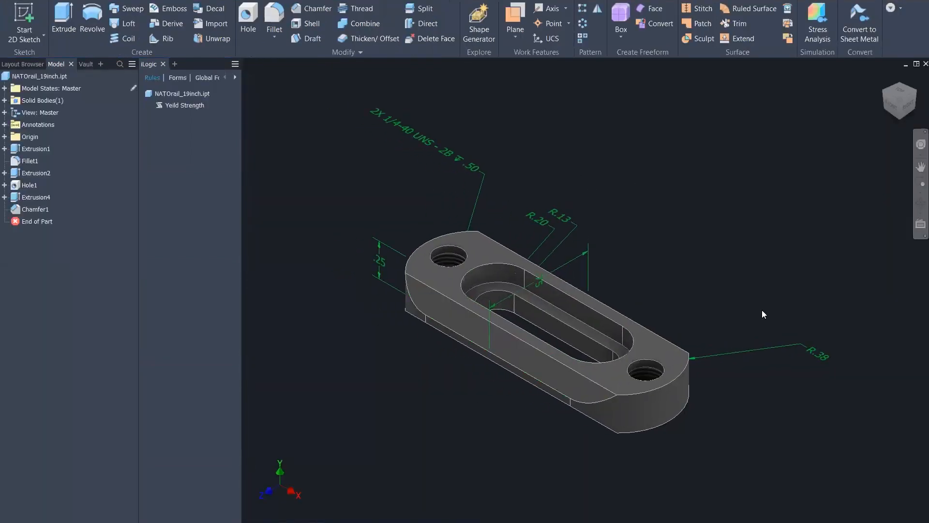
{"action": "left_click", "coordinate": [170, 1]}
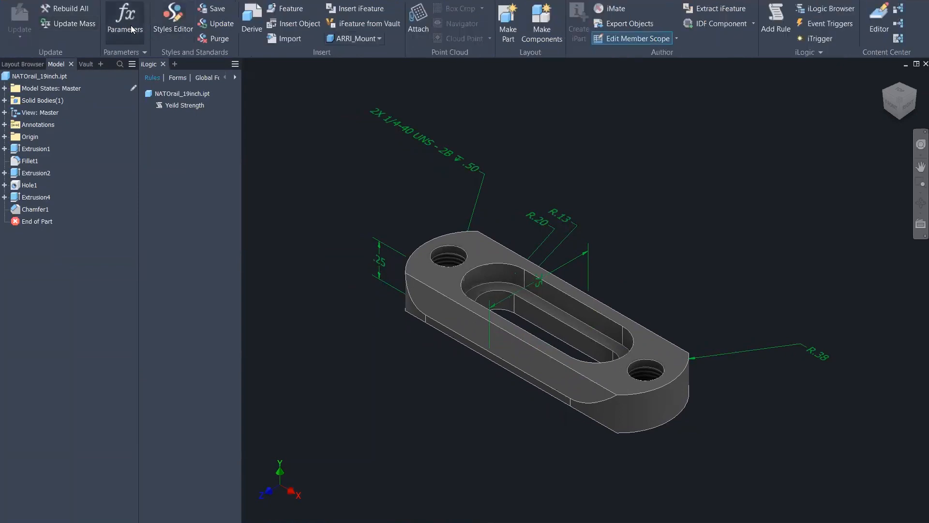
{"action": "left_click", "coordinate": [127, 19]}
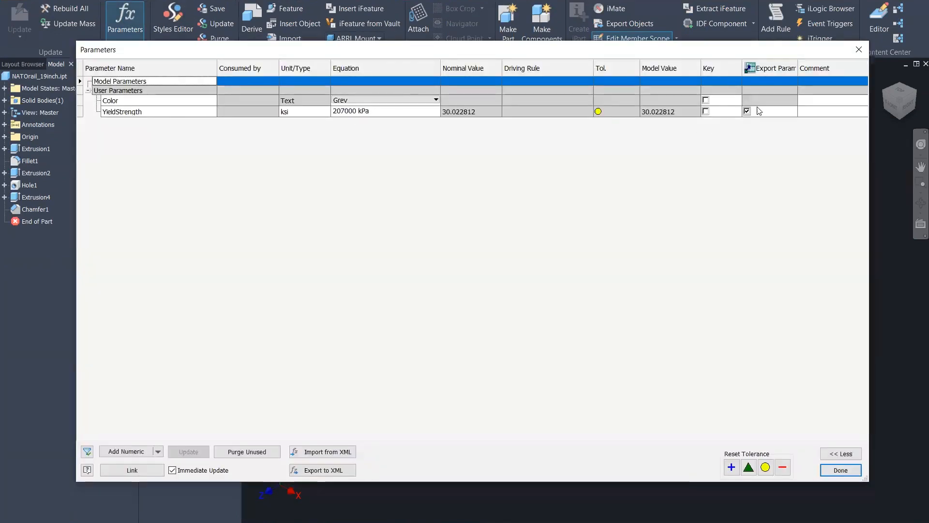
{"action": "left_click_drag", "start_coordinate": [797, 67], "coordinate": [835, 67]}
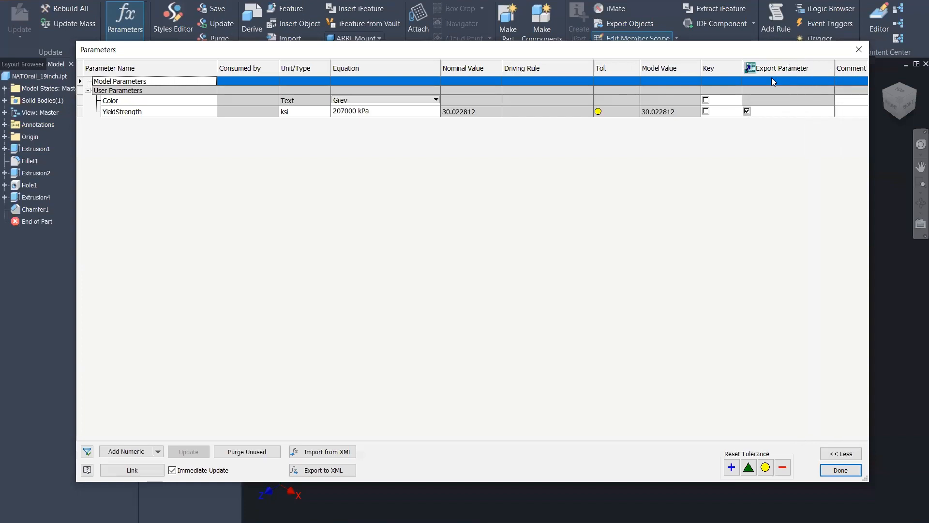
{"action": "left_click", "coordinate": [747, 111]}
{"action": "left_click", "coordinate": [859, 49]}
Check the part's Custom iProperties, where YieldStrength shows 30 ksi
{"action": "right_click", "coordinate": [42, 78]}
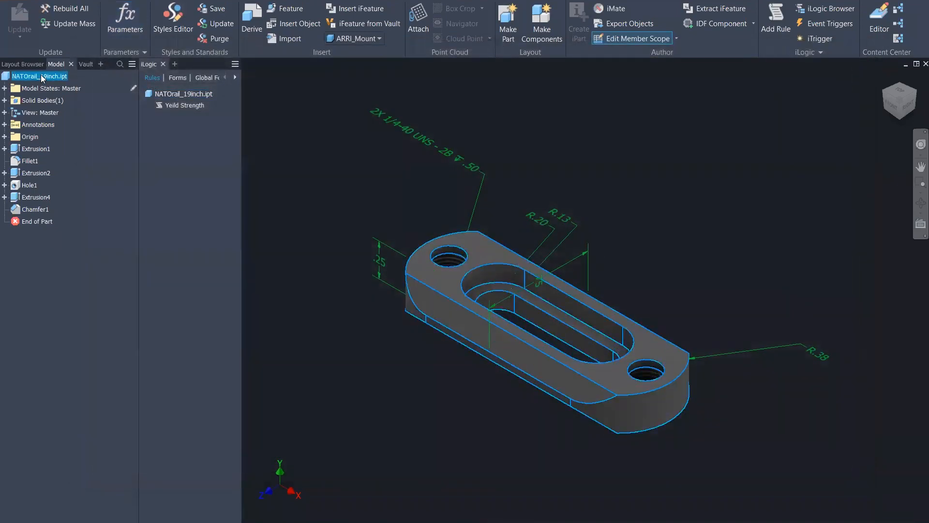
{"action": "left_click", "coordinate": [69, 218]}
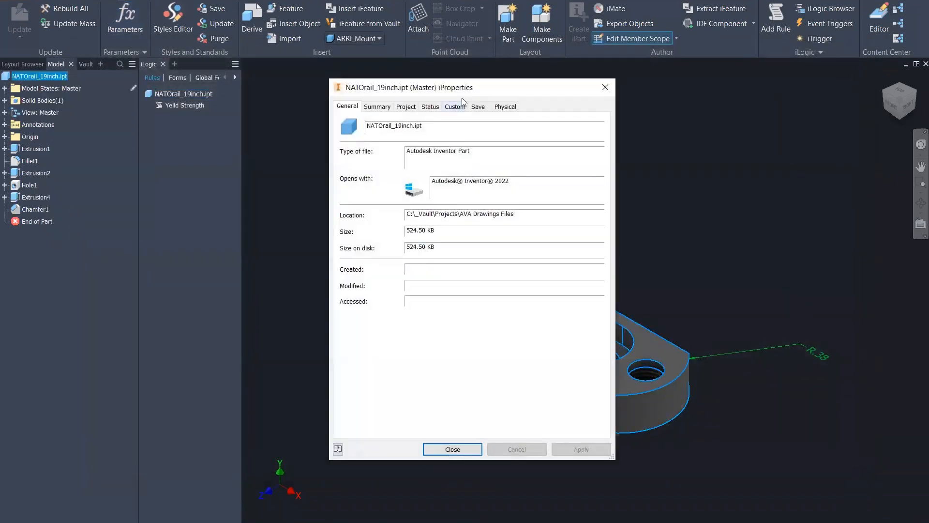
{"action": "left_click", "coordinate": [452, 107]}
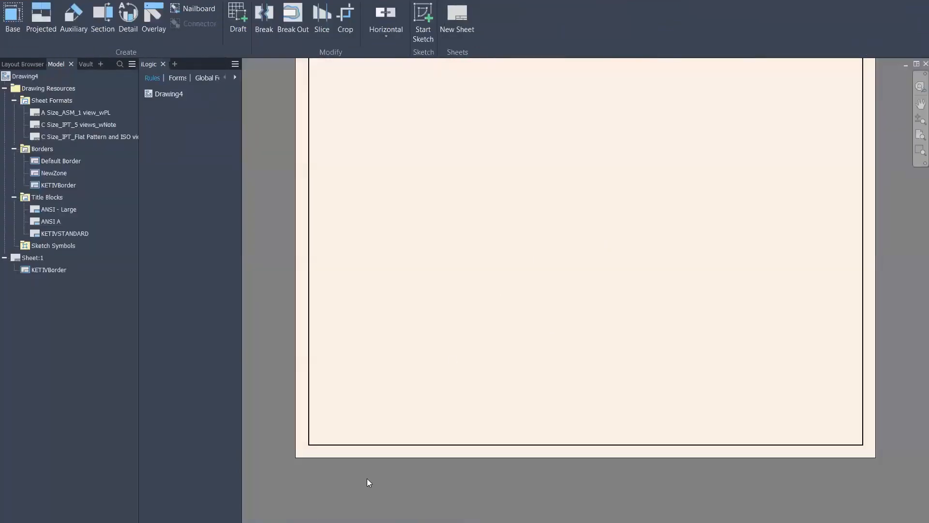
Place a base view of NATOrail_19inch.ipt on Sheet:1 and shift it left
{"action": "right_click", "coordinate": [510, 308]}
{"action": "left_click", "coordinate": [523, 277]}
{"action": "left_click", "coordinate": [586, 213]}
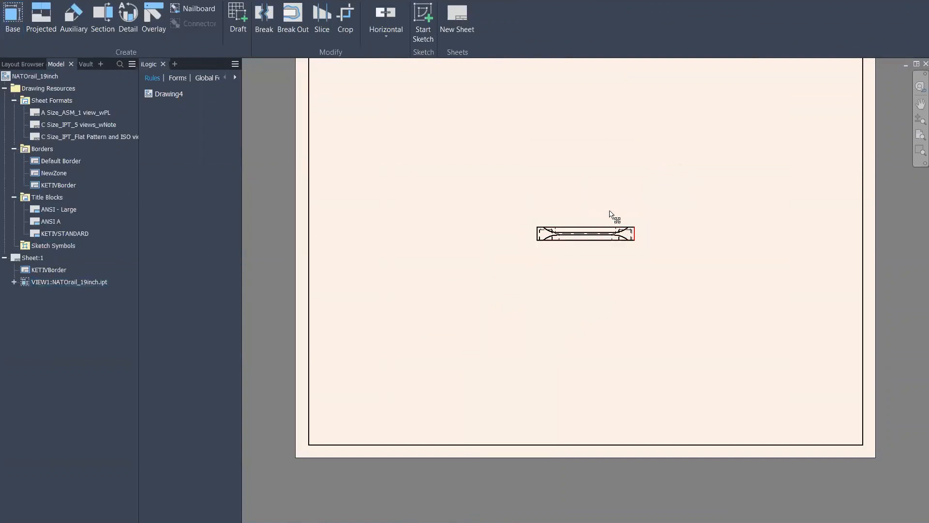
{"action": "left_click_drag", "start_coordinate": [578, 219], "coordinate": [446, 227]}
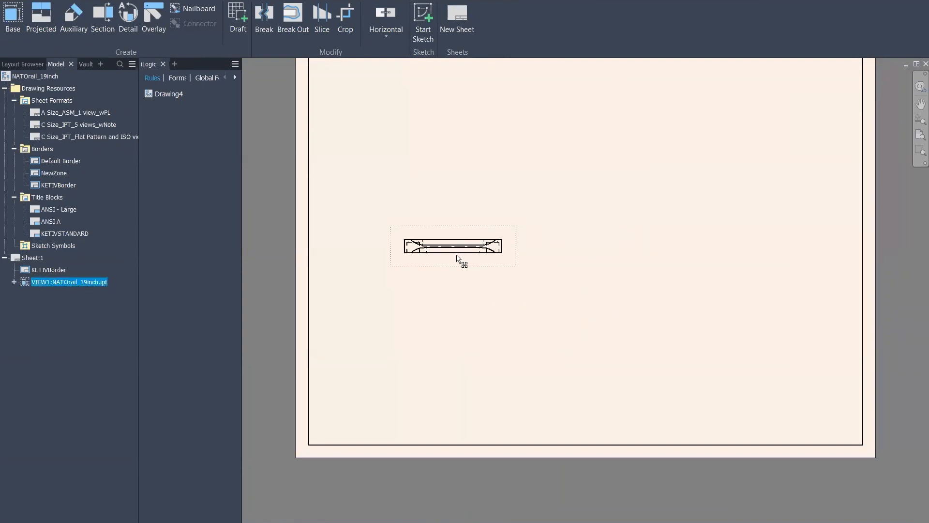
Open the KETIVSTANDARD title block for editing
{"action": "right_click", "coordinate": [63, 233]}
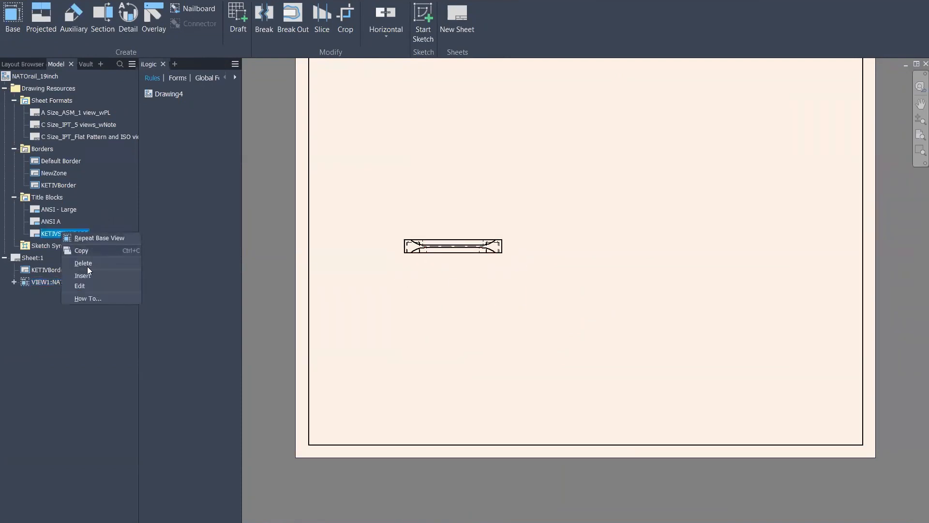
{"action": "left_click", "coordinate": [80, 286]}
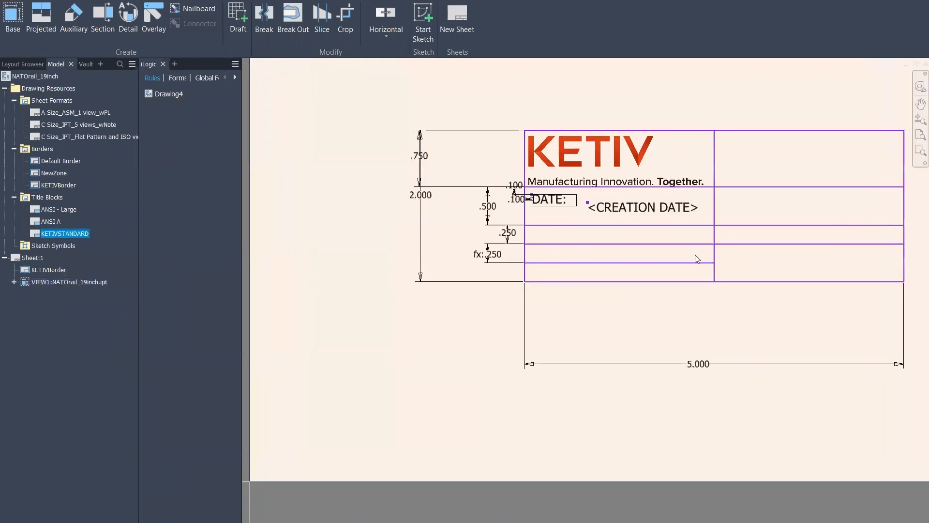
{"action": "scroll", "coordinate": [556, 163], "scroll_direction": "up", "scroll_amount": 3}
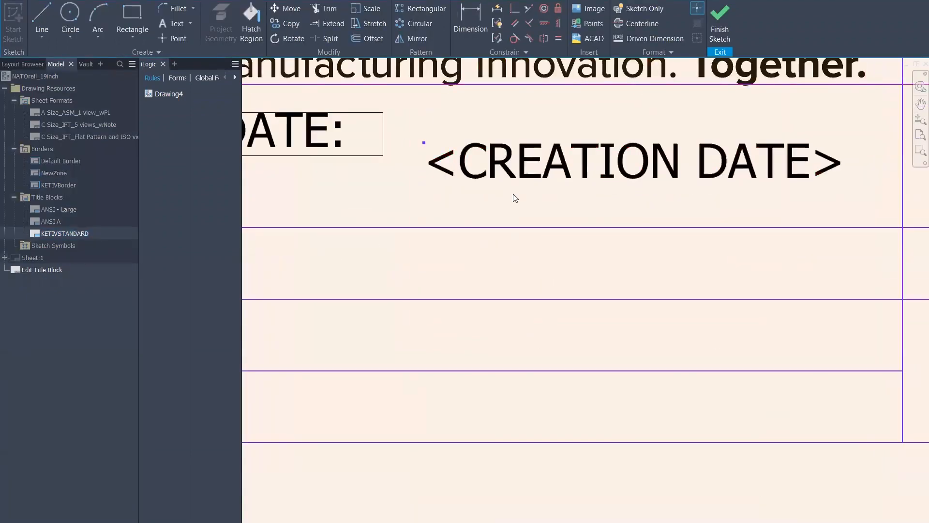
Add a Custom iProperties <YieldStrength> field in the row below <CREATION DATE>
{"action": "scroll", "coordinate": [515, 197], "scroll_direction": "down", "scroll_amount": 3}
{"action": "left_click", "coordinate": [173, 26]}
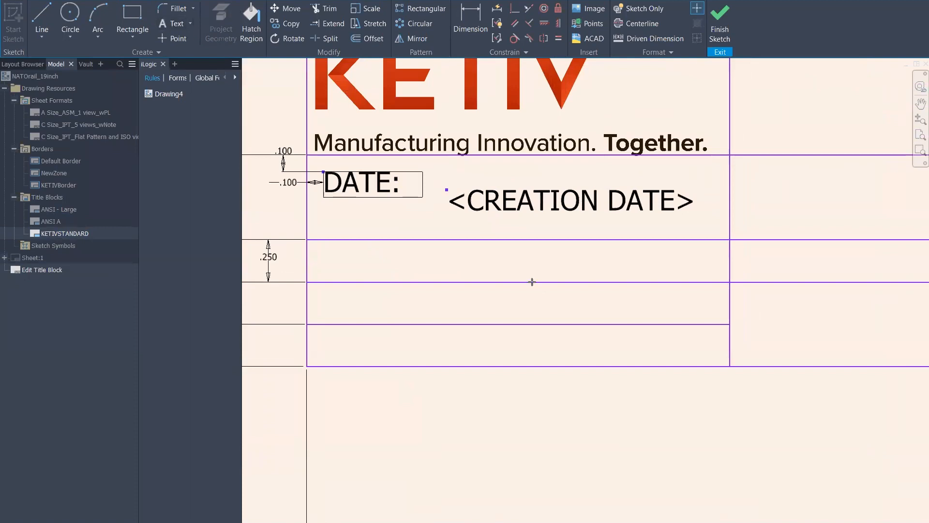
{"action": "left_click_drag", "start_coordinate": [447, 238], "coordinate": [721, 282]}
{"action": "left_click", "coordinate": [463, 184]}
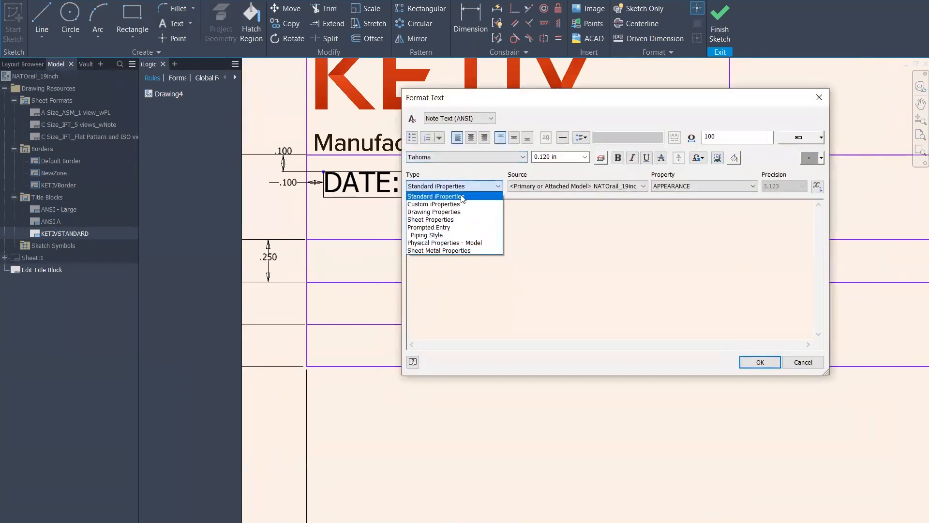
{"action": "left_click", "coordinate": [424, 204]}
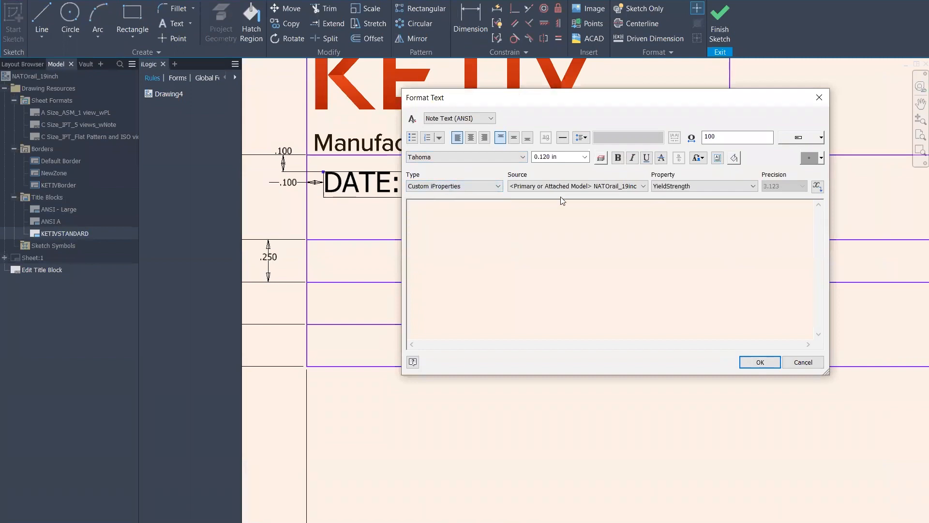
{"action": "left_click", "coordinate": [819, 188]}
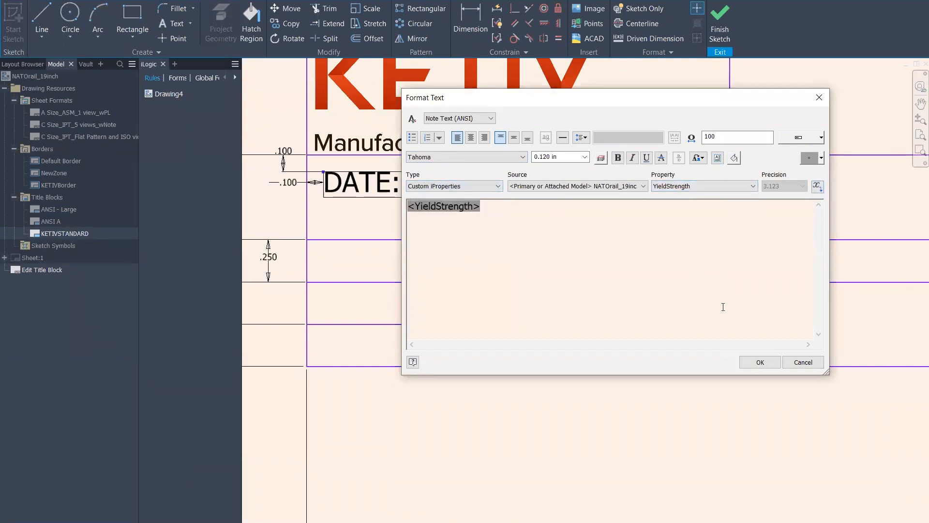
{"action": "left_click", "coordinate": [759, 362]}
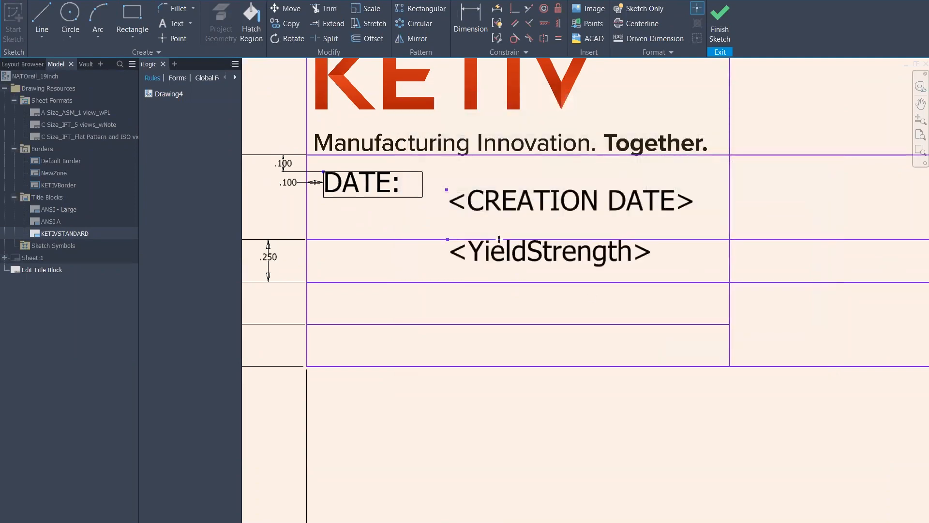
Save the KETIVSTANDARD edits and reopen the title block for editing
{"action": "left_click", "coordinate": [721, 25]}
{"action": "left_click", "coordinate": [396, 281]}
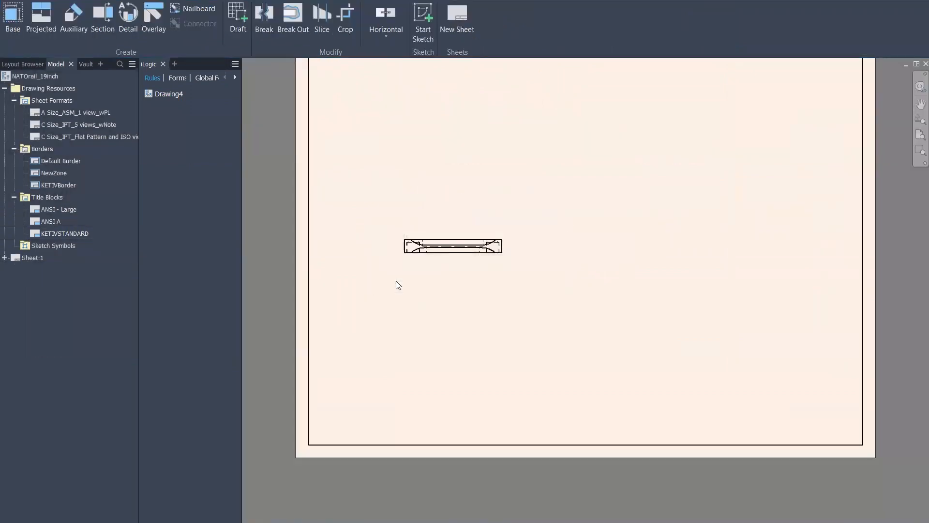
{"action": "right_click", "coordinate": [60, 233]}
{"action": "left_click", "coordinate": [89, 284]}
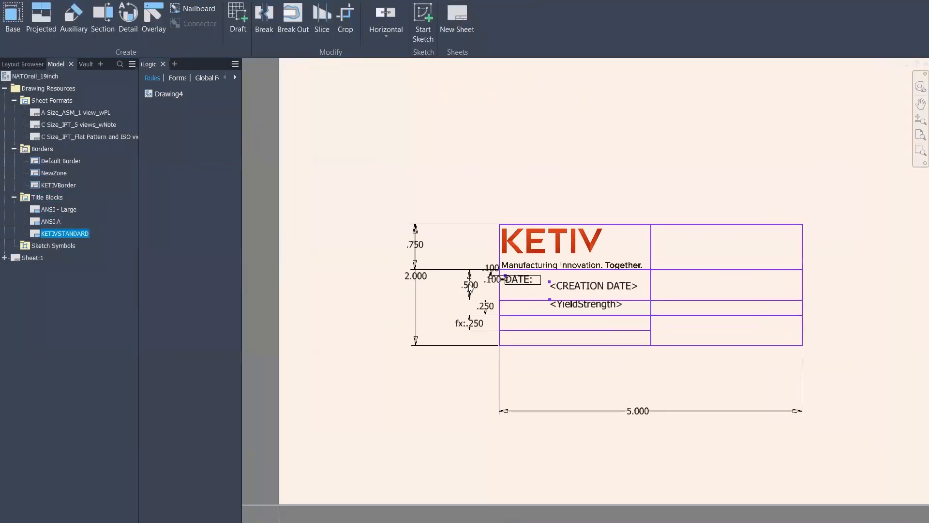
Shift the <YieldStrength> field further right in its row
{"action": "scroll", "coordinate": [654, 211], "scroll_direction": "up", "scroll_amount": 5}
{"action": "scroll", "coordinate": [626, 322], "scroll_direction": "down", "scroll_amount": 3}
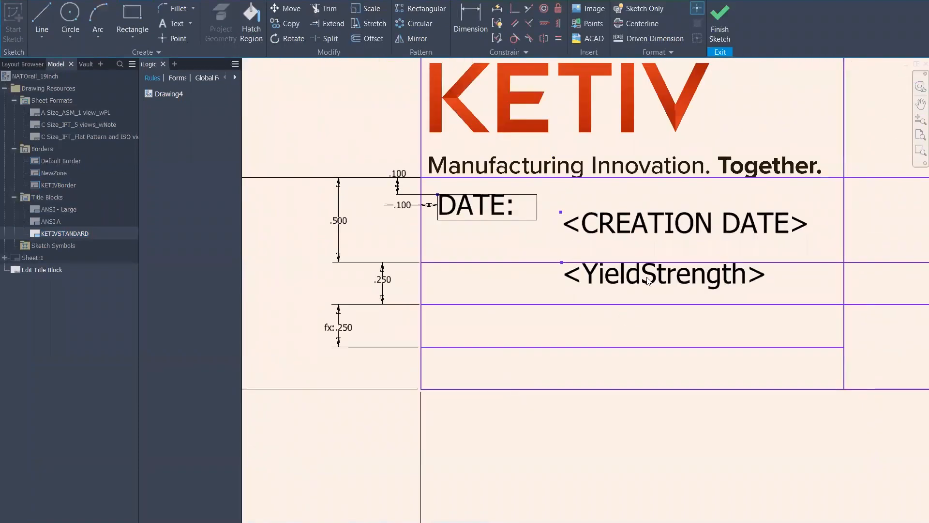
{"action": "left_click_drag", "start_coordinate": [618, 284], "coordinate": [663, 286]}
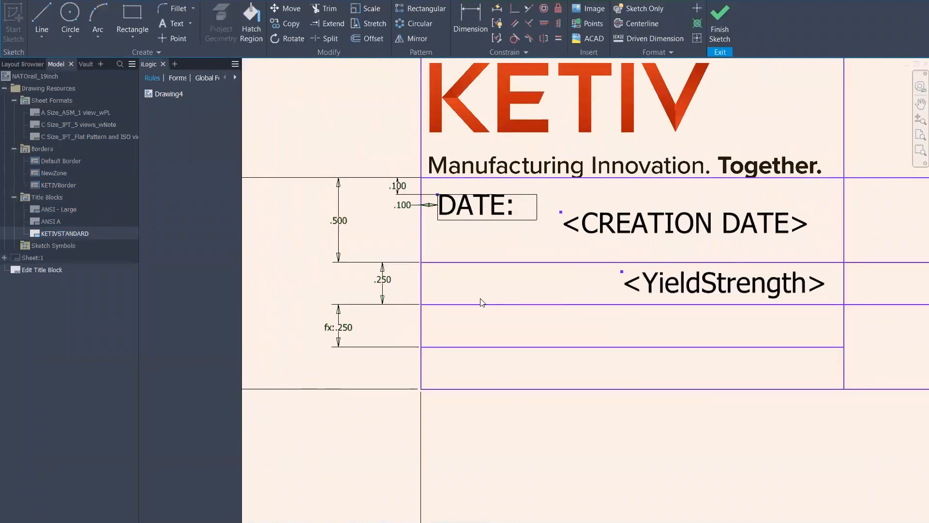
Add a 'Yield Strength:' text label to the left of the field
{"action": "left_click", "coordinate": [170, 22]}
{"action": "left_click_drag", "start_coordinate": [424, 263], "coordinate": [618, 303]}
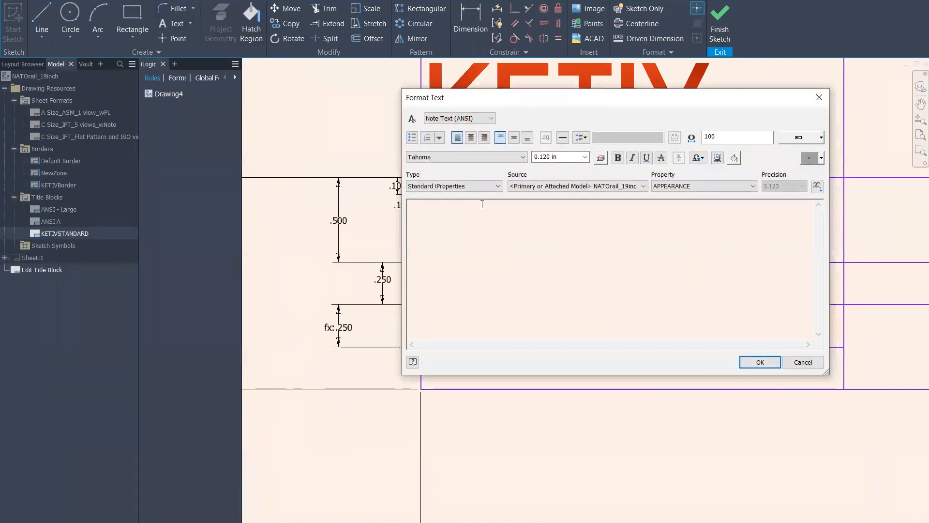
{"action": "type", "text": "Yield"}
{"action": "key", "text": "BackSpace"}
{"action": "type", "text": "ld Strag"}
{"action": "key", "text": "BackSpace"}
{"action": "key", "text": "BackSpace"}
{"action": "type", "text": "ength"}
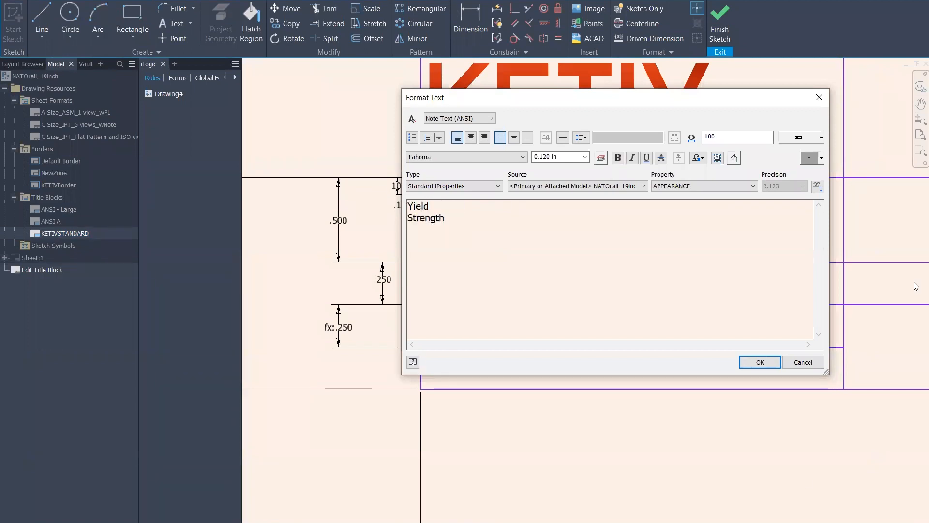
{"action": "type", "text": ":"}
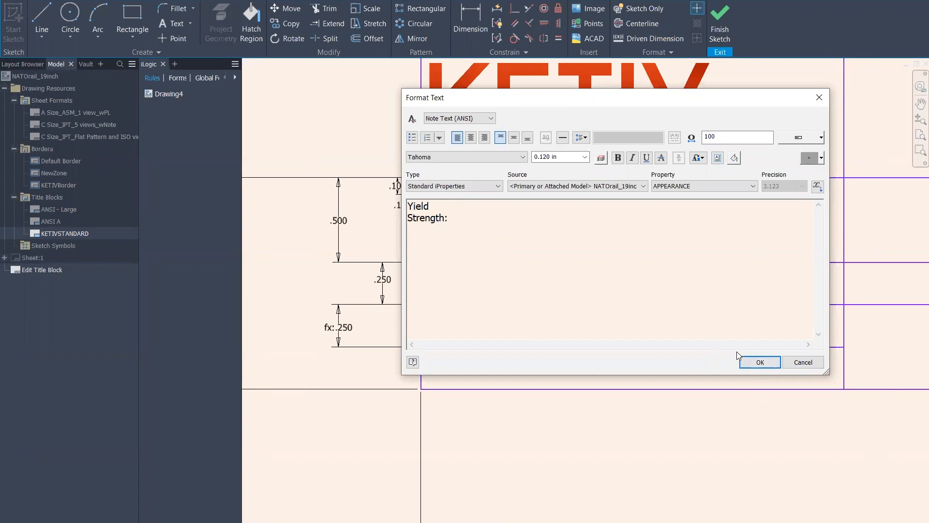
{"action": "left_click", "coordinate": [759, 362]}
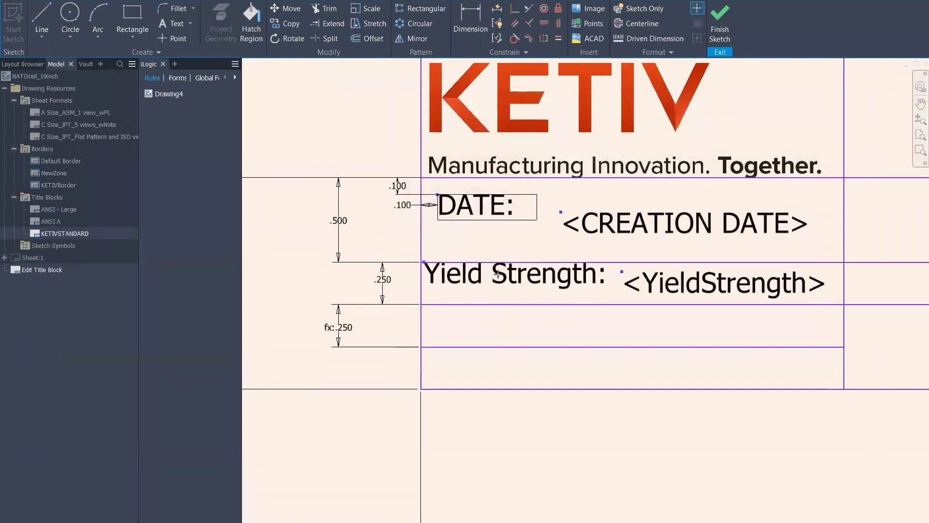
{"action": "right_click", "coordinate": [490, 220]}
{"action": "left_click", "coordinate": [539, 289]}
Line up the <YieldStrength> field level with its 'Yield Strength:' label
{"action": "key", "text": "ctrl+c"}
{"action": "key", "text": "ctrl+v"}
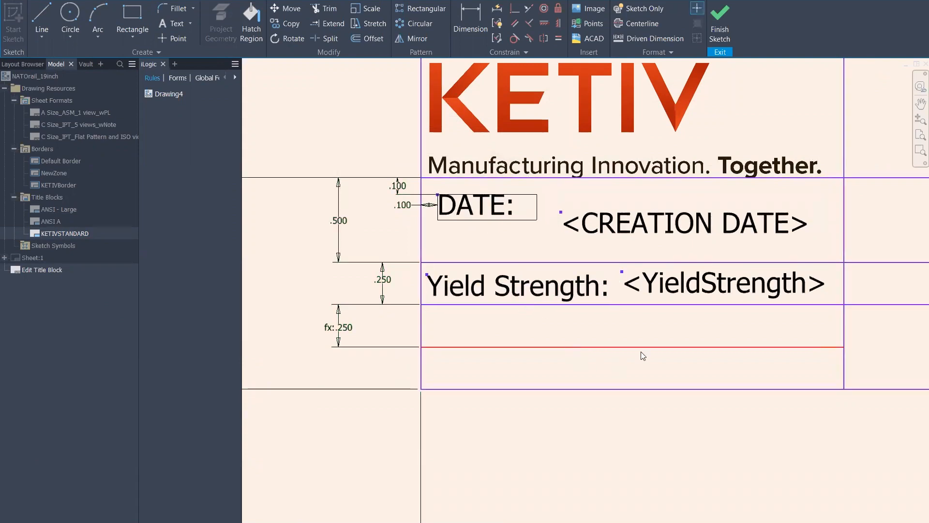
{"action": "left_click_drag", "start_coordinate": [691, 279], "coordinate": [690, 285]}
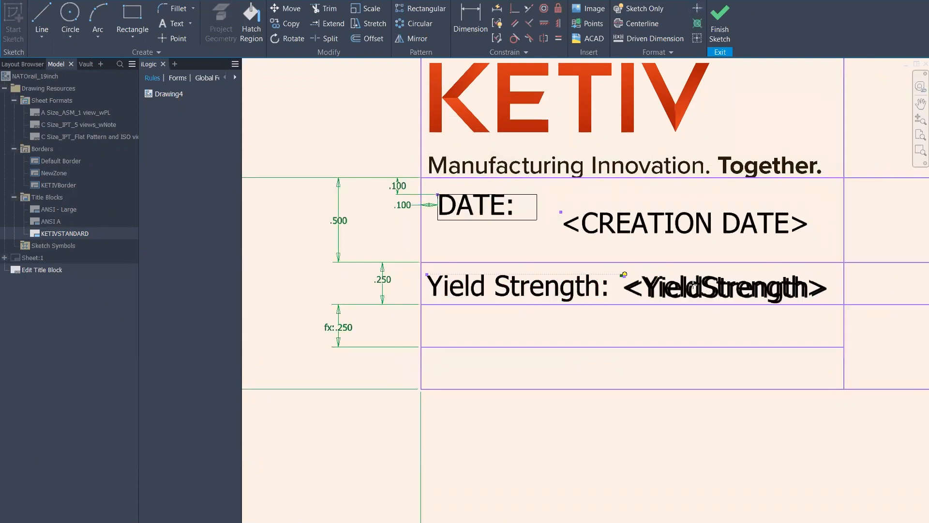
{"action": "scroll", "coordinate": [457, 284], "scroll_direction": "up", "scroll_amount": 3}
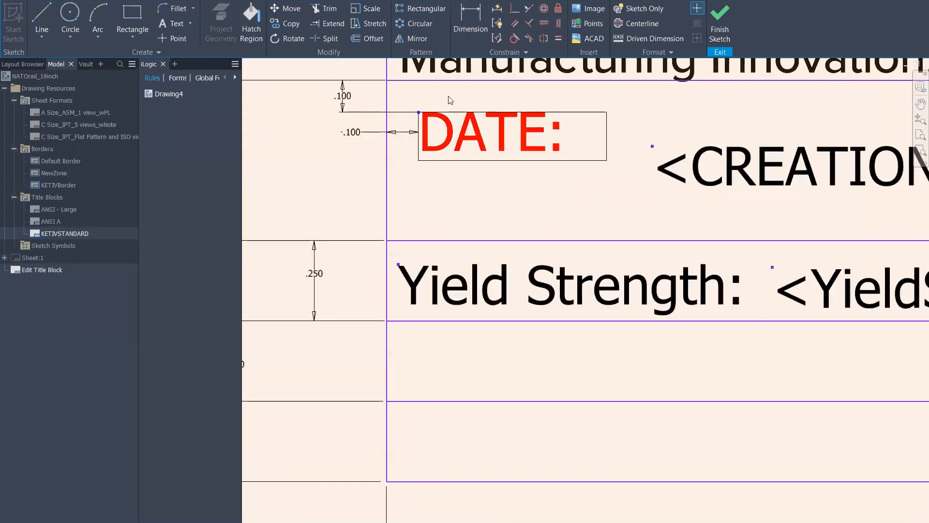
{"action": "scroll", "coordinate": [707, 251], "scroll_direction": "down", "scroll_amount": 3}
{"action": "middle_click_drag", "start_coordinate": [724, 234], "coordinate": [484, 277]}
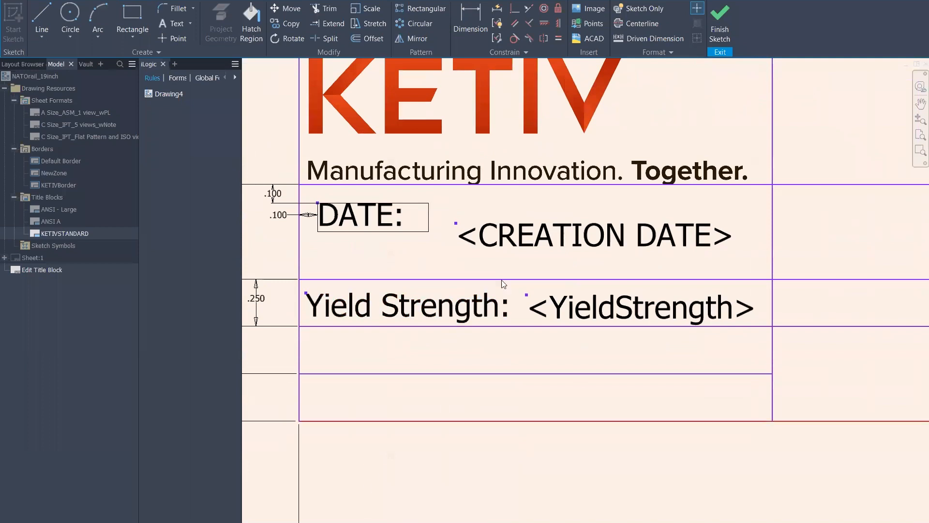
Save the KETIVSTANDARD edits and drag the title block onto the sheet
{"action": "left_click", "coordinate": [720, 22]}
{"action": "left_click", "coordinate": [384, 282]}
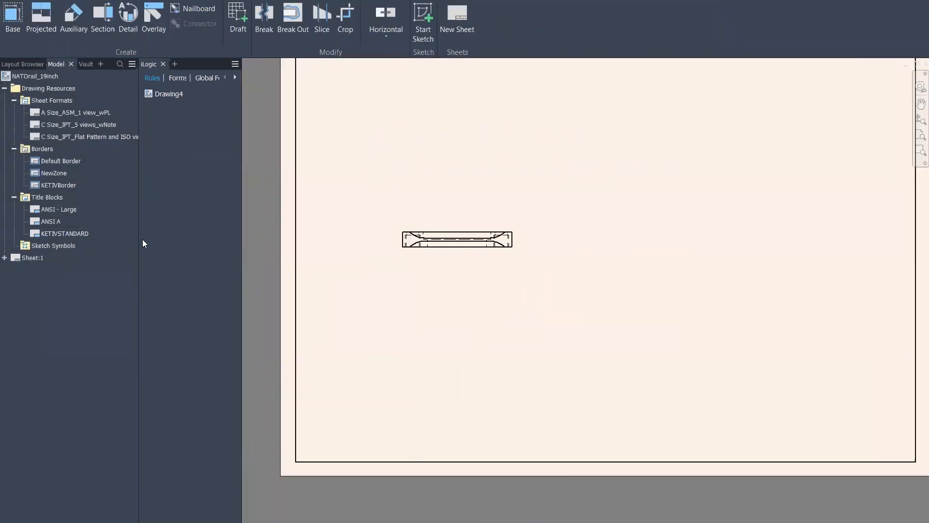
{"action": "left_click_drag", "start_coordinate": [68, 233], "coordinate": [655, 326]}
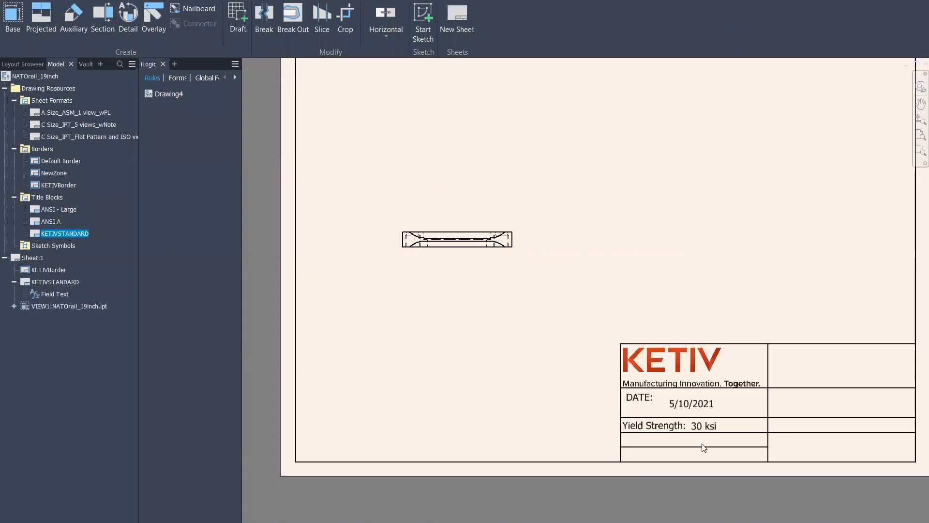
Move VIEW1 up and right, then switch to the NATOrail_19inch.ipt part
{"action": "left_click_drag", "start_coordinate": [470, 222], "coordinate": [538, 194]}
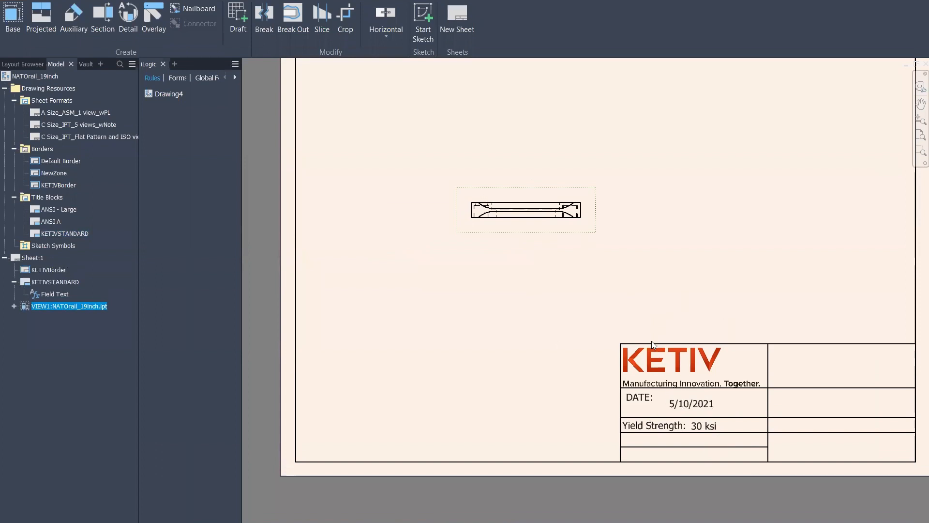
{"action": "left_click", "coordinate": [282, 521]}
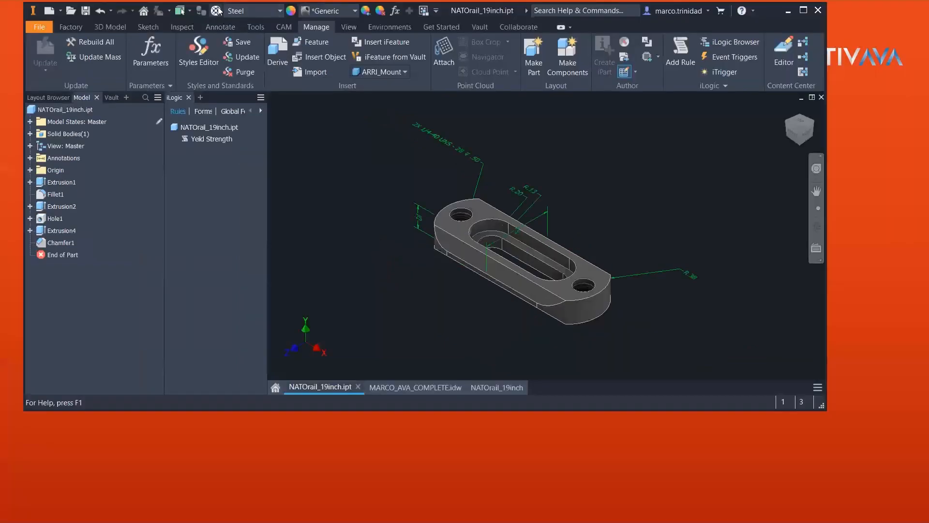
Change the part material to Titanium so the drawing's title block reads Yield Strength: 40 ksi
{"action": "left_click", "coordinate": [216, 11]}
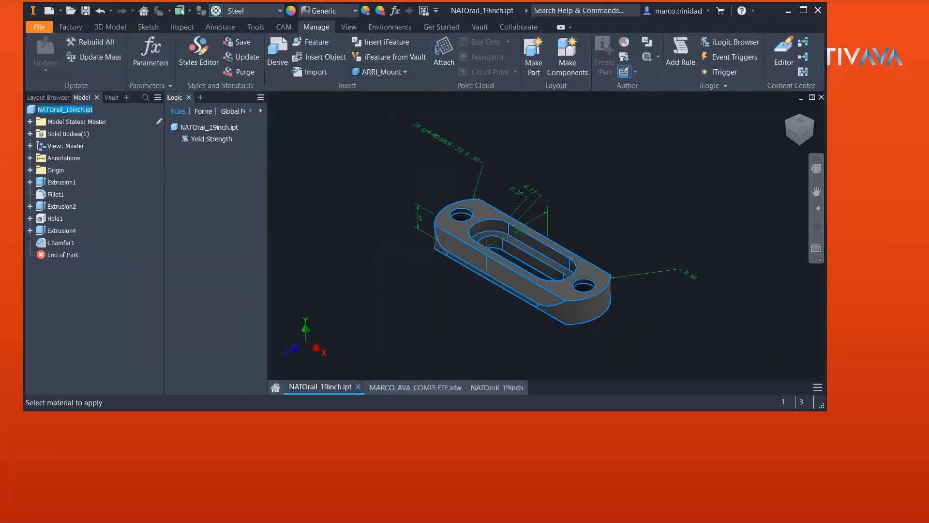
{"action": "key", "text": "Escape"}
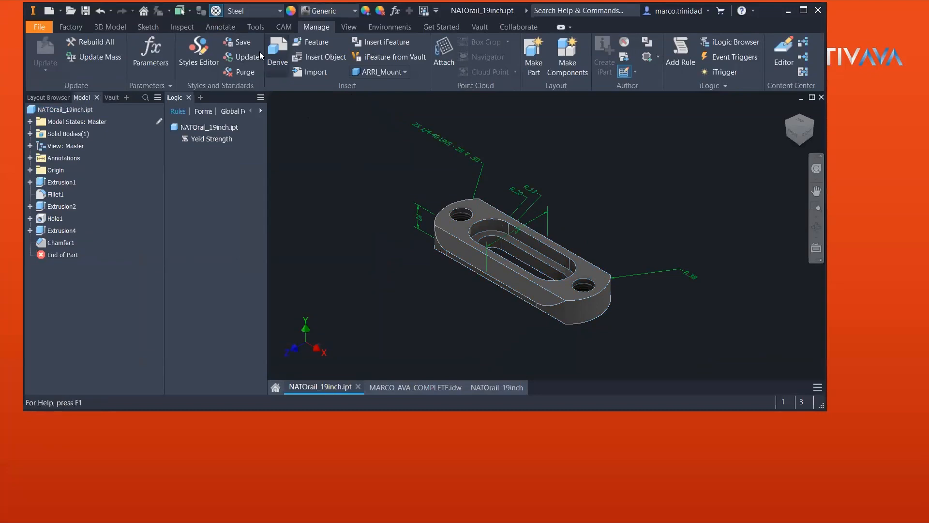
{"action": "left_click", "coordinate": [273, 12]}
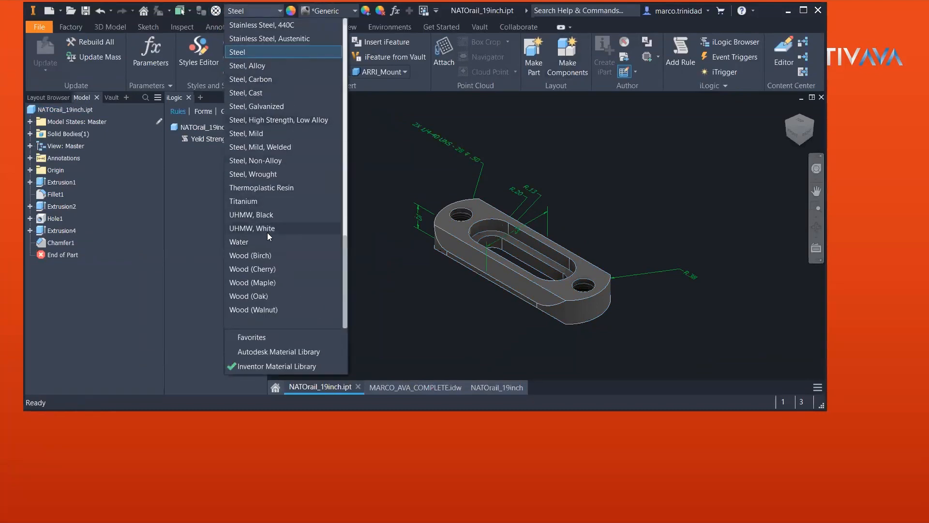
{"action": "left_click", "coordinate": [252, 203]}
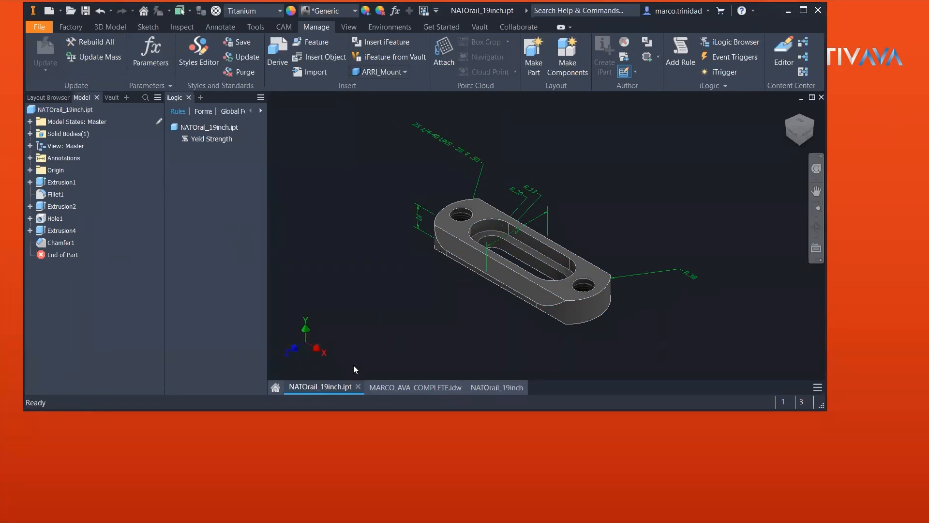
{"action": "left_click", "coordinate": [492, 387]}
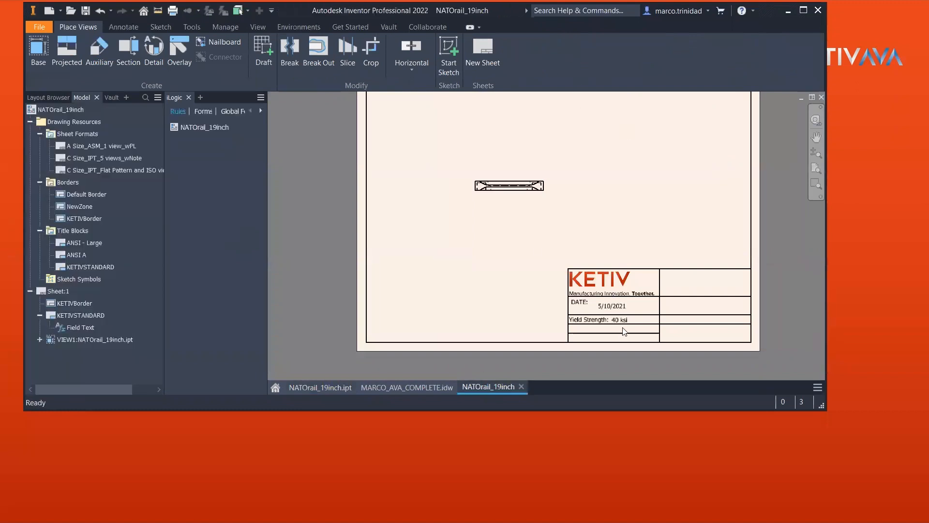
Confirm the title block reads Yield Strength: 40 ksi, then return to the NATOrail_19inch part
{"action": "scroll", "coordinate": [623, 324], "scroll_direction": "up", "scroll_amount": 6}
{"action": "scroll", "coordinate": [624, 318], "scroll_direction": "down", "scroll_amount": 3}
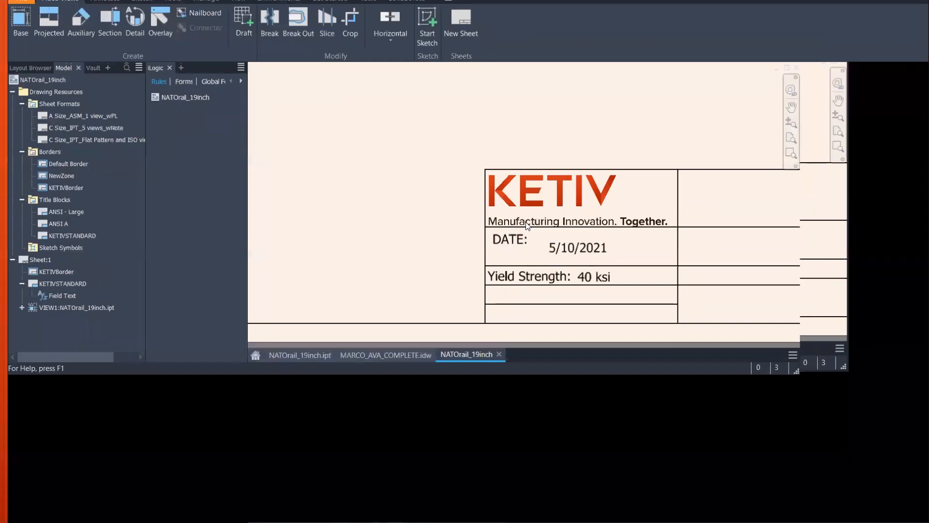
{"action": "scroll", "coordinate": [748, 347], "scroll_direction": "up", "scroll_amount": 3}
{"action": "scroll", "coordinate": [545, 271], "scroll_direction": "down", "scroll_amount": 6}
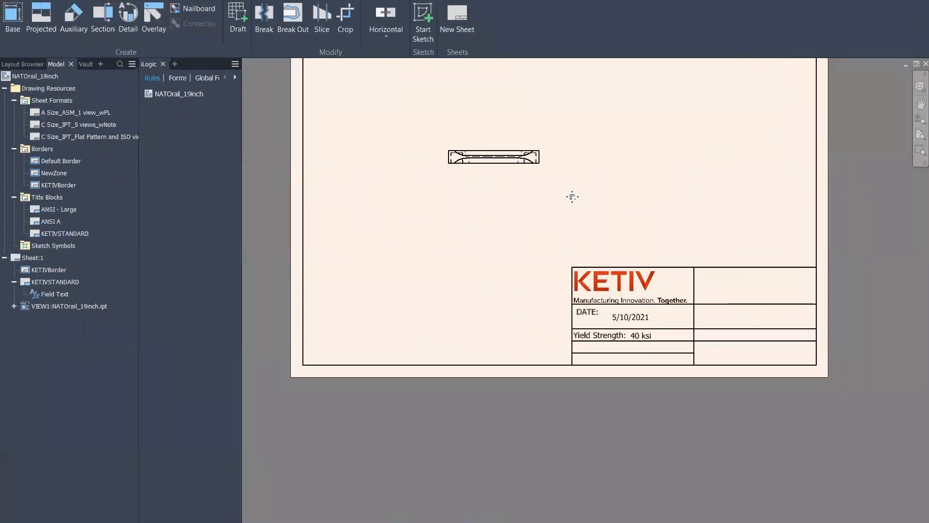
{"action": "middle_click_drag", "start_coordinate": [572, 197], "coordinate": [577, 229]}
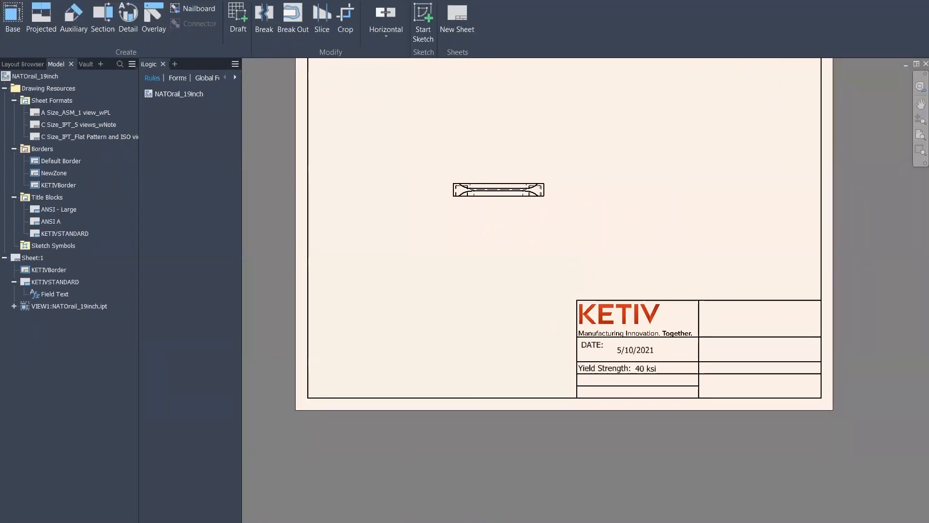
{"action": "key", "text": "ctrl+Tab"}
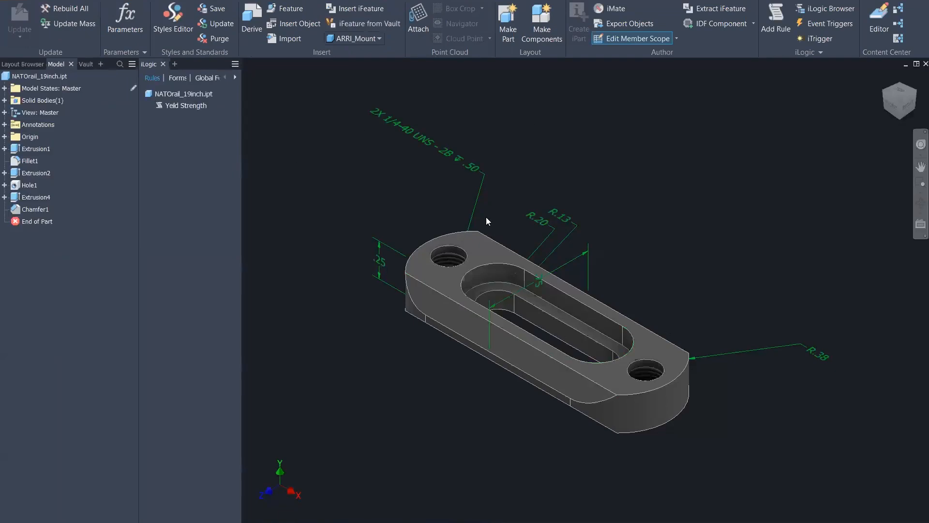
{"action": "key", "text": "ctrl+Tab"}
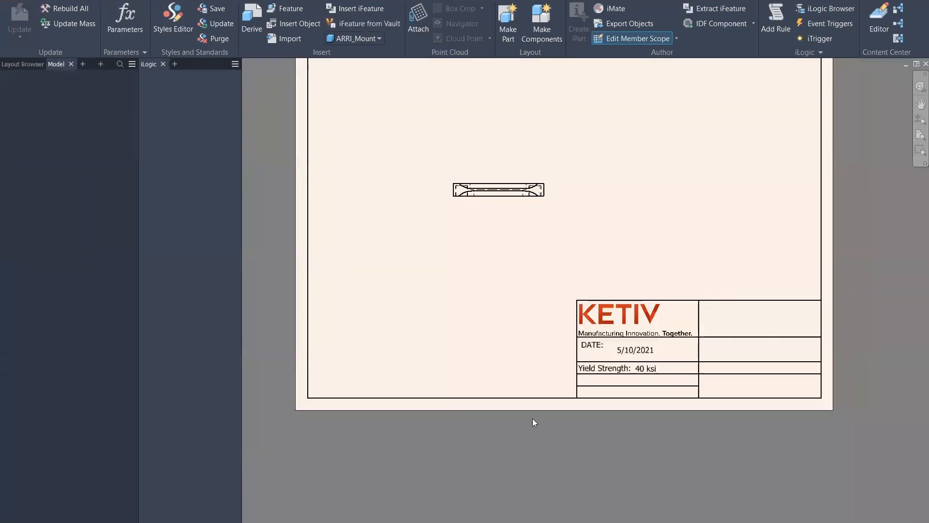
{"action": "scroll", "coordinate": [659, 375], "scroll_direction": "up", "scroll_amount": 5}
{"action": "scroll", "coordinate": [661, 379], "scroll_direction": "down", "scroll_amount": 5}
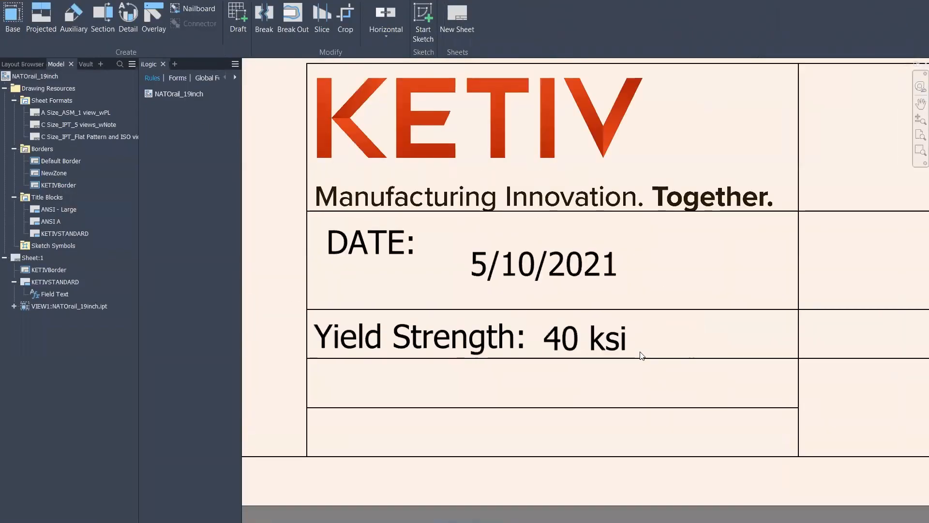
{"action": "scroll", "coordinate": [593, 300], "scroll_direction": "down", "scroll_amount": 5}
{"action": "middle_click_drag", "start_coordinate": [452, 187], "coordinate": [466, 249]}
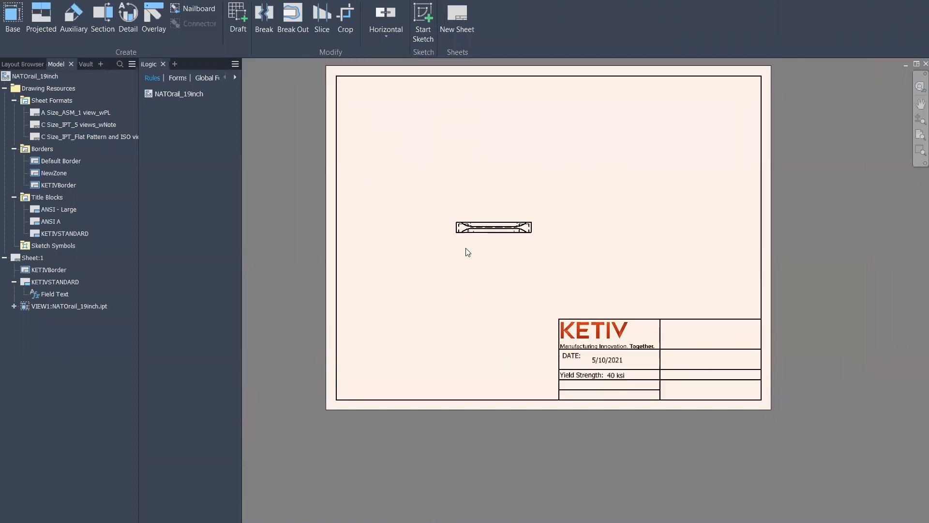
{"action": "key", "text": "ctrl+Tab"}
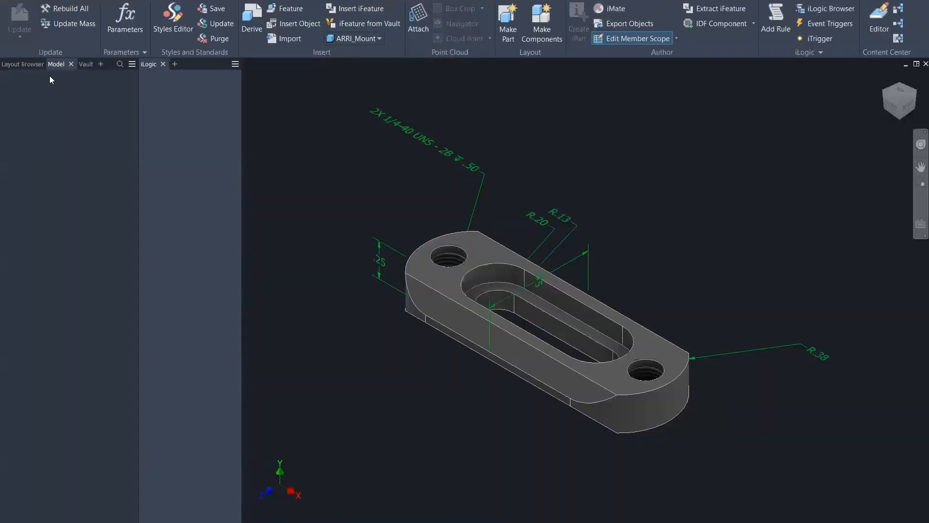
Check the part's custom iProperties show YieldStrength as 40 ksi, then return to the drawing
{"action": "right_click", "coordinate": [42, 77]}
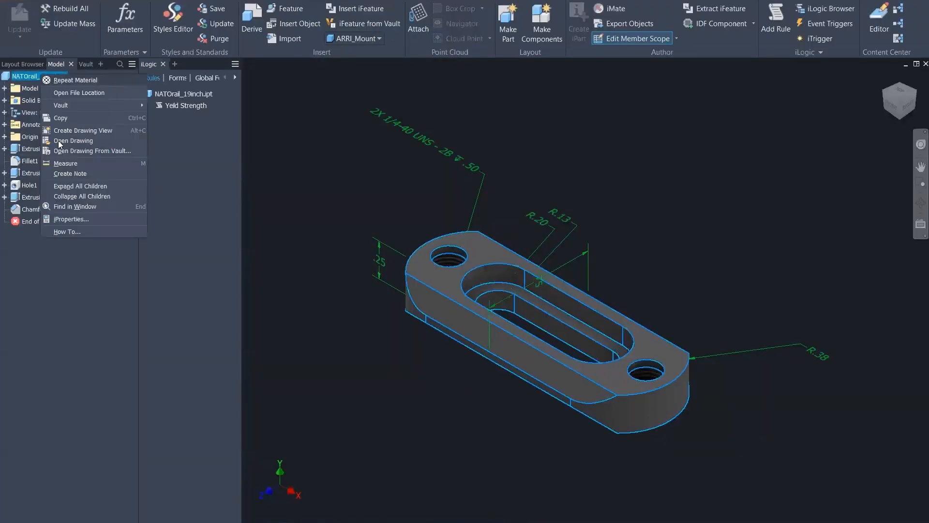
{"action": "left_click", "coordinate": [73, 219]}
{"action": "left_click", "coordinate": [457, 107]}
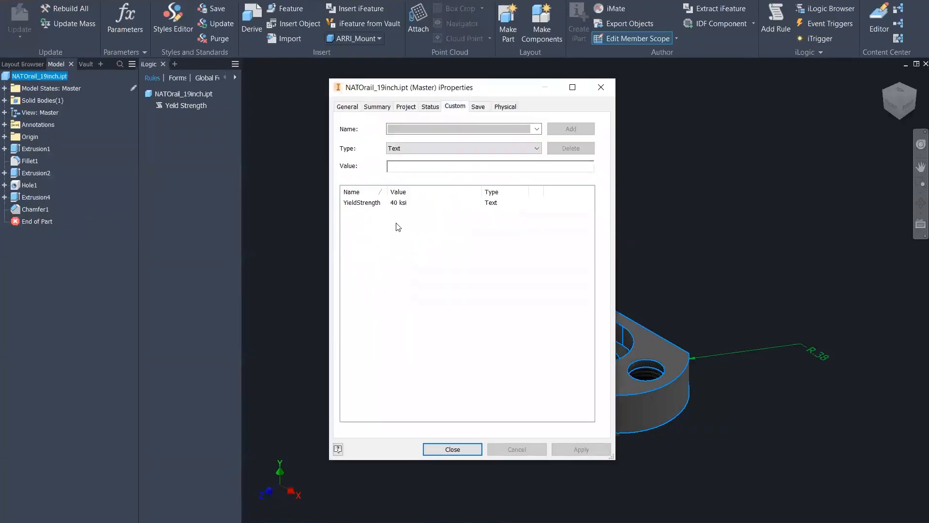
{"action": "left_click", "coordinate": [601, 87]}
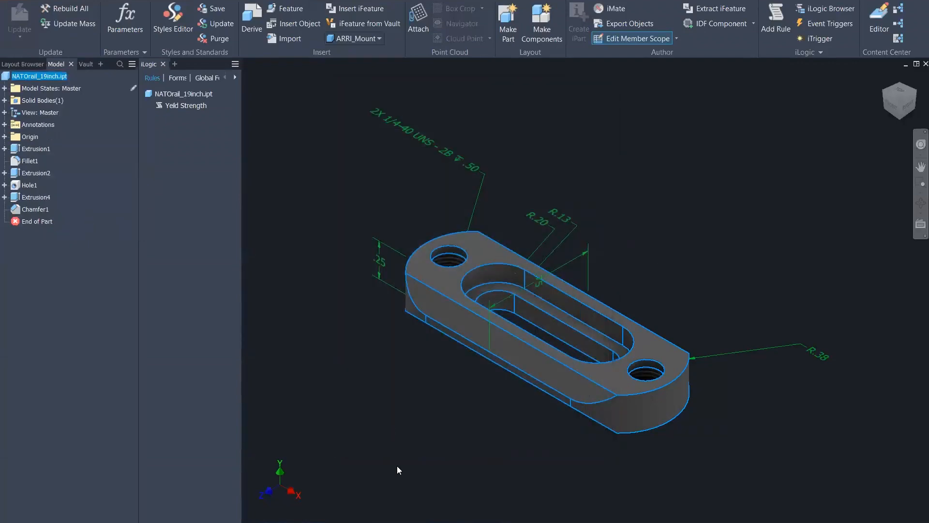
{"action": "key", "text": "ctrl+Tab"}
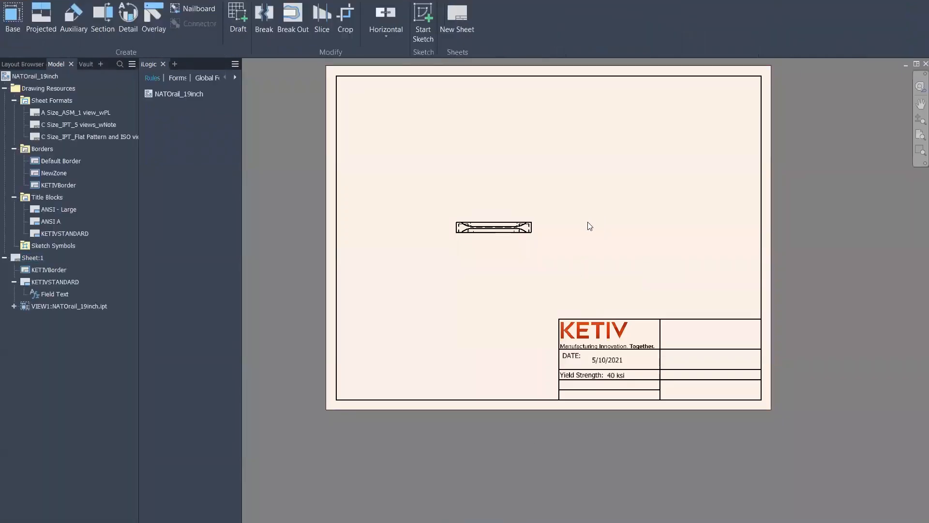
Select Sketch Symbols in the Model browser and pan the sheet to the title block
{"action": "scroll", "coordinate": [587, 223], "scroll_direction": "up", "scroll_amount": 3}
{"action": "middle_click_drag", "start_coordinate": [456, 282], "coordinate": [509, 317]}
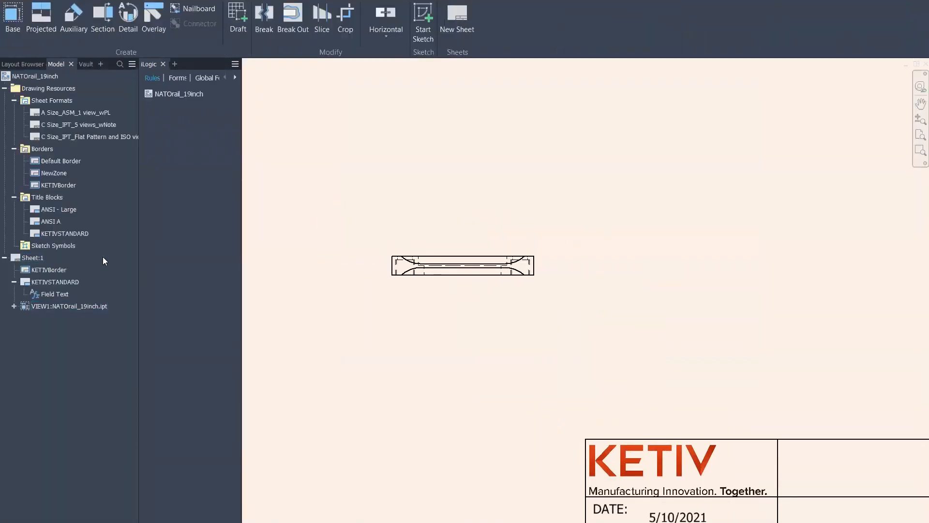
{"action": "left_click", "coordinate": [45, 246]}
{"action": "mouse_move", "coordinate": [736, 358]}
{"action": "middle_mouse_down"}
{"action": "mouse_move", "coordinate": [655, 244]}
{"action": "mouse_move", "coordinate": [556, 209]}
{"action": "middle_mouse_up"}
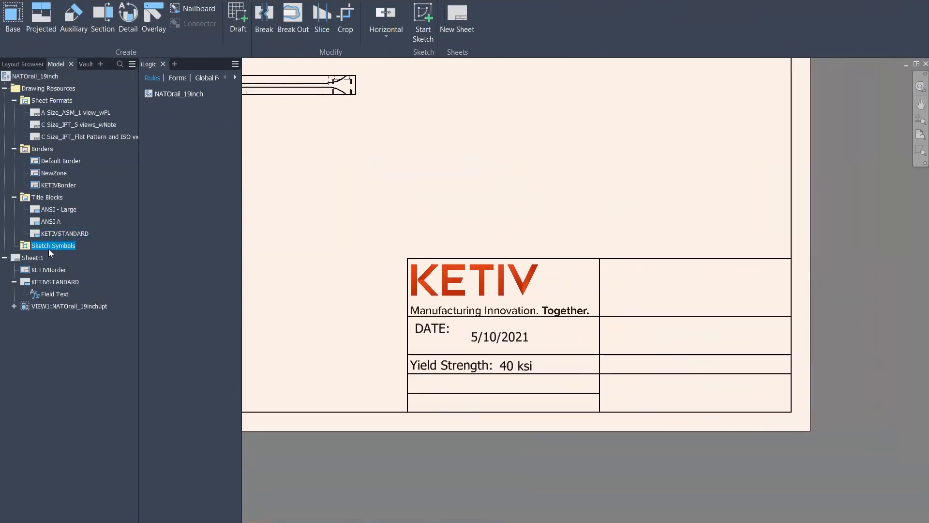
{"action": "mouse_move", "coordinate": [403, 195]}
{"action": "middle_mouse_down"}
{"action": "mouse_move", "coordinate": [424, 202]}
{"action": "mouse_move", "coordinate": [408, 198]}
{"action": "middle_mouse_up"}
{"action": "scroll", "coordinate": [592, 228], "scroll_direction": "down", "scroll_amount": 3}
{"action": "scroll", "coordinate": [592, 226], "scroll_direction": "up", "scroll_amount": 2}
{"action": "mouse_move", "coordinate": [599, 234]}
{"action": "middle_mouse_down"}
{"action": "mouse_move", "coordinate": [588, 196]}
{"action": "mouse_move", "coordinate": [597, 191]}
{"action": "middle_mouse_up"}
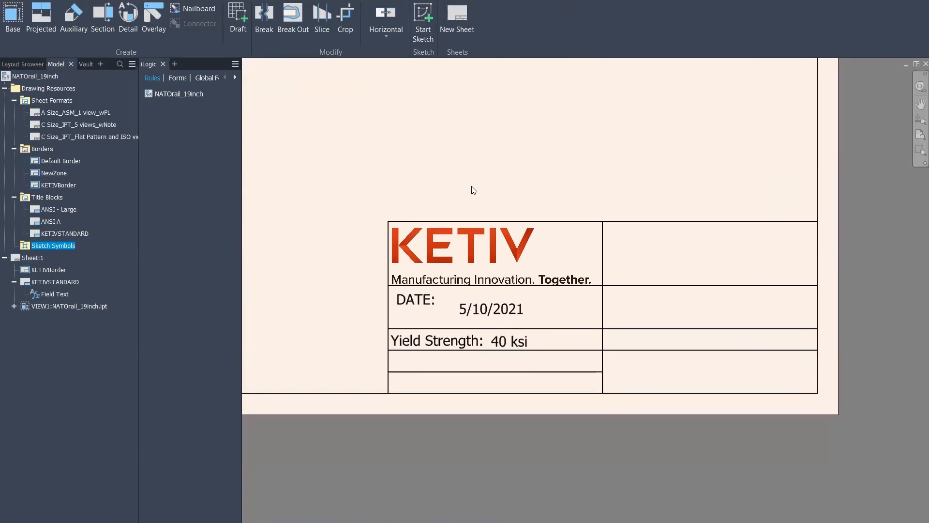
{"action": "middle_click_drag", "start_coordinate": [429, 156], "coordinate": [589, 295]}
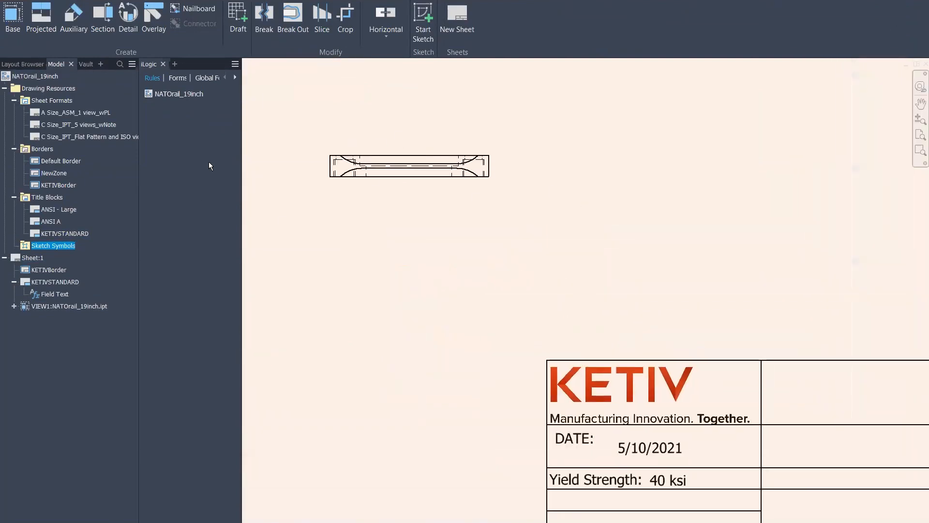
{"action": "right_click", "coordinate": [46, 247]}
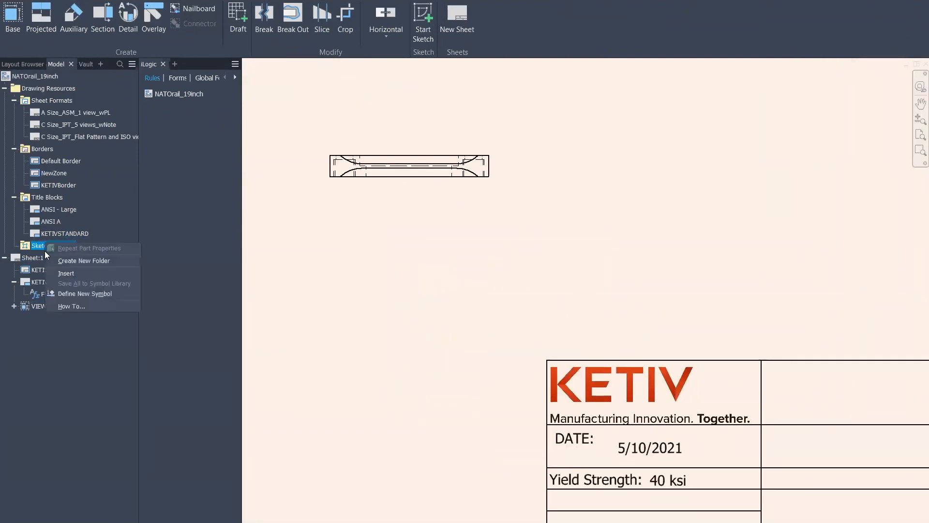
{"action": "left_click", "coordinate": [526, 181]}
Define a new sketch symbol from the Sketch Symbols context menu
{"action": "mouse_move", "coordinate": [557, 272]}
{"action": "middle_mouse_down"}
{"action": "mouse_move", "coordinate": [458, 187]}
{"action": "mouse_move", "coordinate": [370, 173]}
{"action": "middle_mouse_up"}
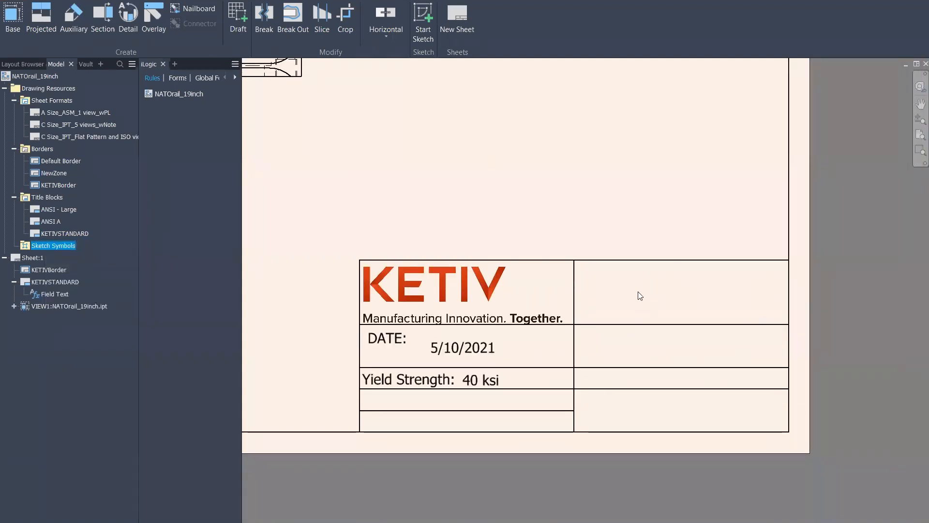
{"action": "middle_click_drag", "start_coordinate": [423, 185], "coordinate": [578, 229]}
{"action": "scroll", "coordinate": [478, 217], "scroll_direction": "down", "scroll_amount": 3}
{"action": "middle_click_drag", "start_coordinate": [479, 220], "coordinate": [527, 245]}
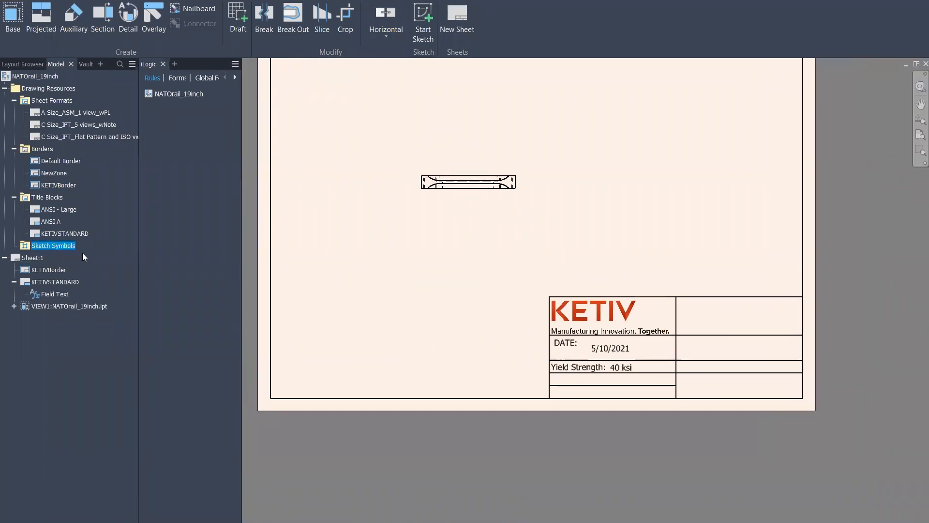
{"action": "right_click", "coordinate": [47, 242]}
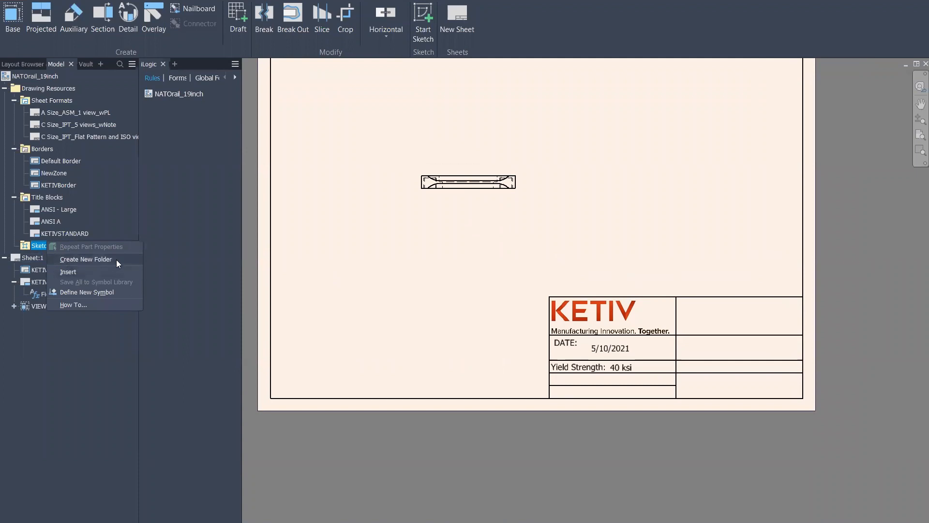
{"action": "left_click", "coordinate": [94, 293]}
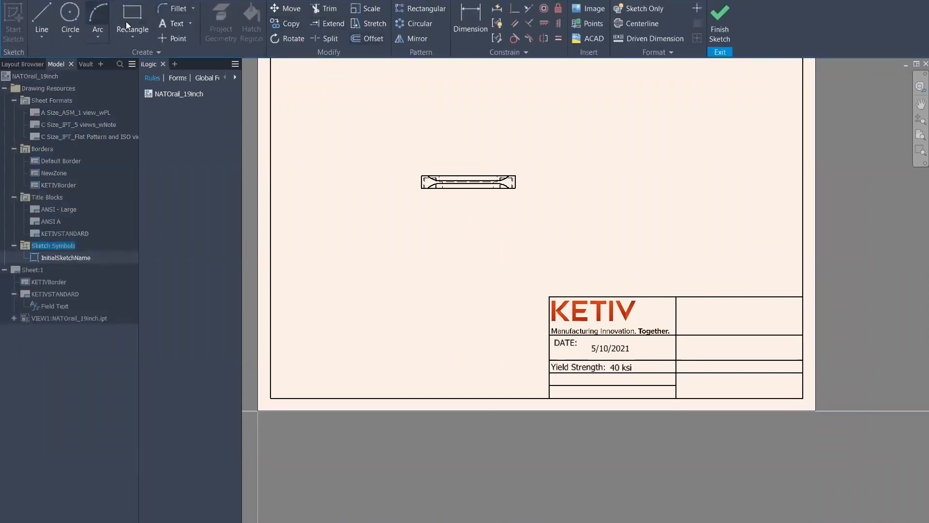
Add 'DO NOT COPY' text at 0.400 in height to the symbol sketch
{"action": "left_click", "coordinate": [70, 14]}
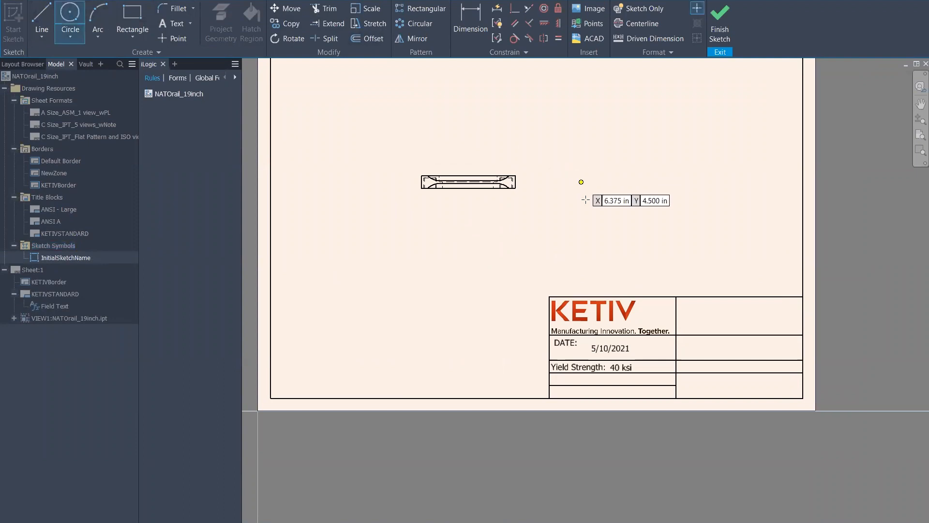
{"action": "left_click", "coordinate": [177, 24]}
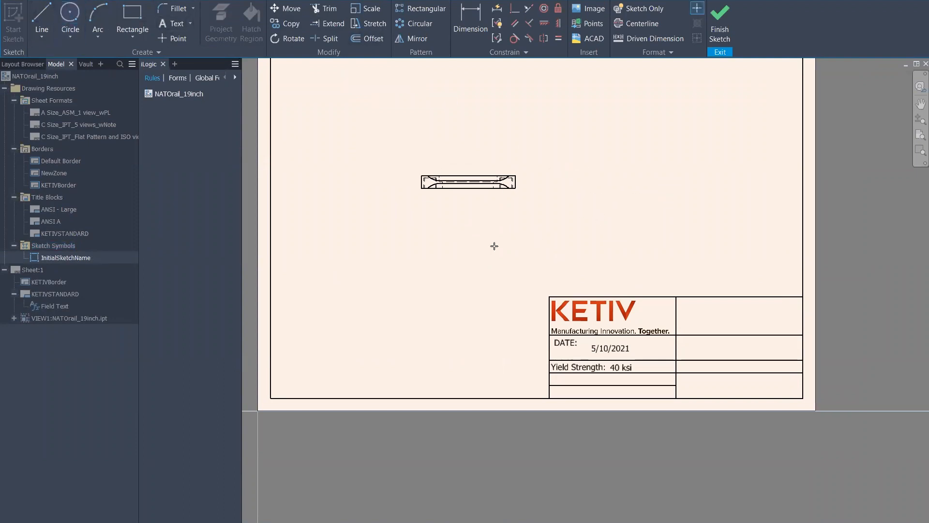
{"action": "left_click", "coordinate": [717, 259]}
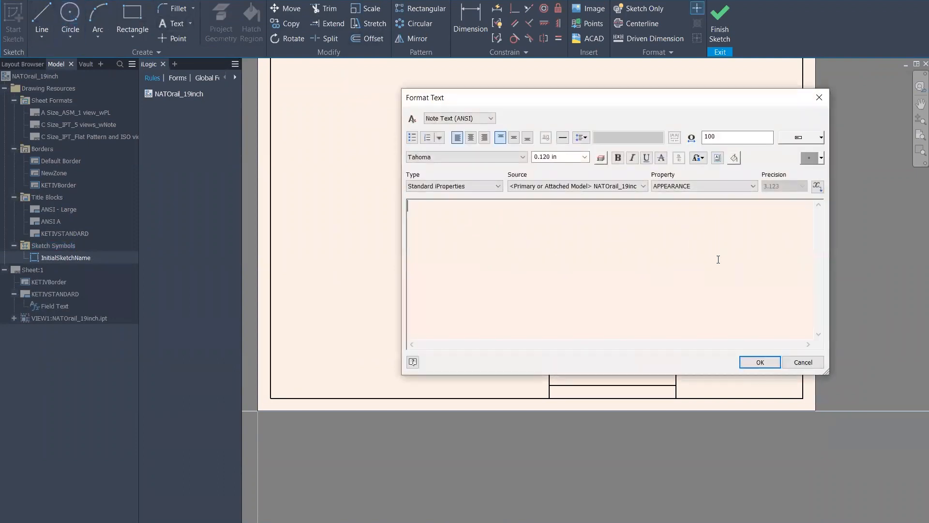
{"action": "type", "text": "DO NOT COPY"}
{"action": "key", "text": "ctrl+a"}
{"action": "left_click", "coordinate": [584, 157]}
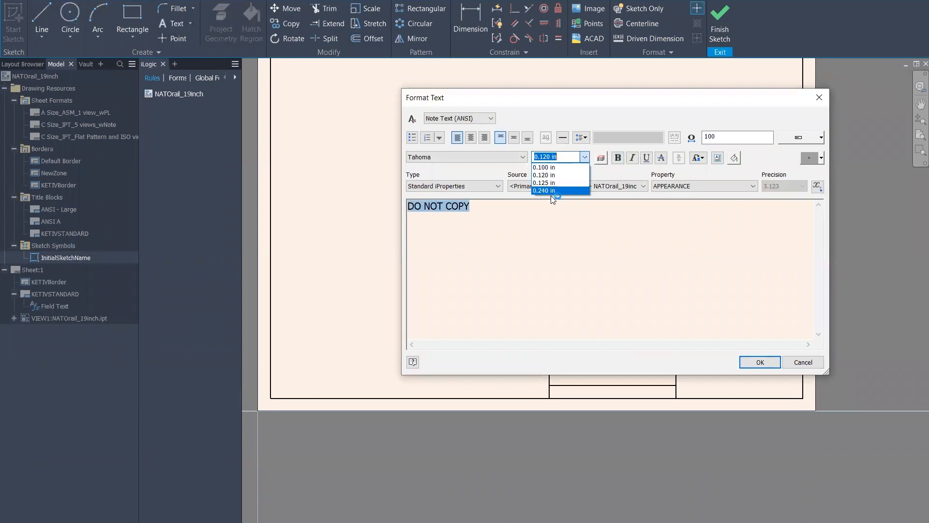
{"action": "left_click", "coordinate": [553, 191]}
{"action": "left_click", "coordinate": [543, 157]}
{"action": "left_click_drag", "start_coordinate": [572, 157], "coordinate": [540, 155]}
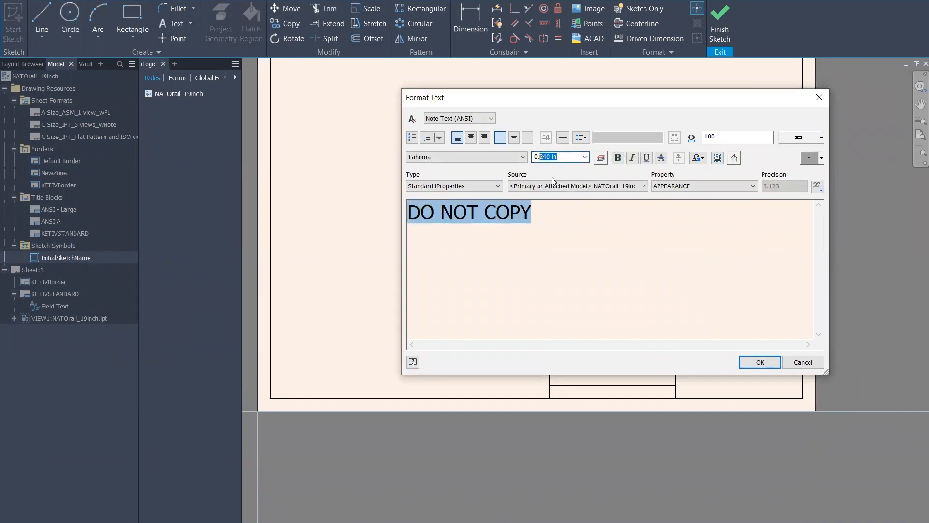
{"action": "type", "text": "4"}
{"action": "left_click", "coordinate": [673, 264]}
{"action": "left_click", "coordinate": [760, 363]}
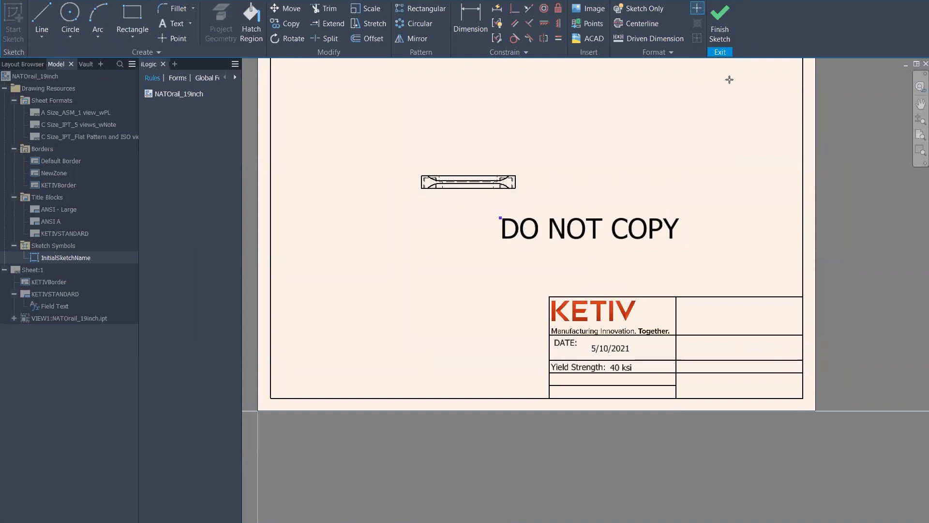
Save the sketched symbol as 'Do not copy' and drag it onto the sheet
{"action": "left_click", "coordinate": [730, 14]}
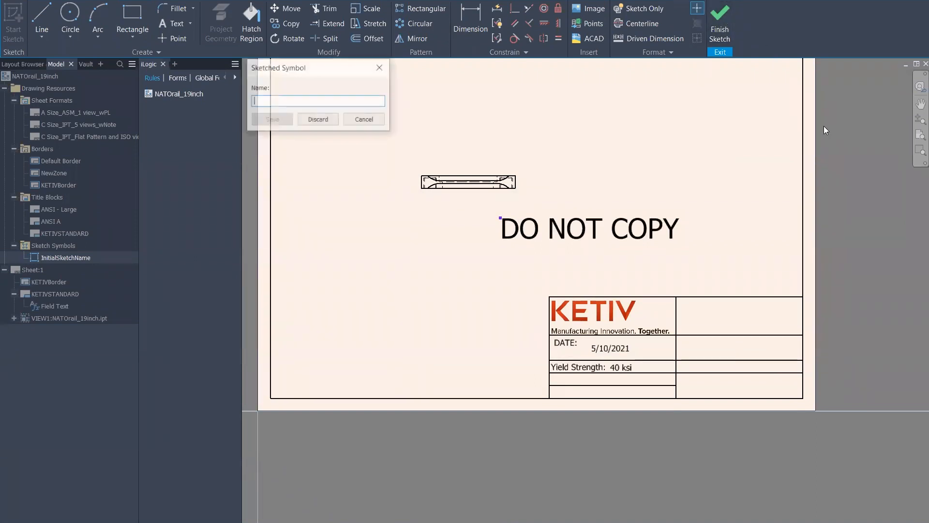
{"action": "type", "text": "Do An"}
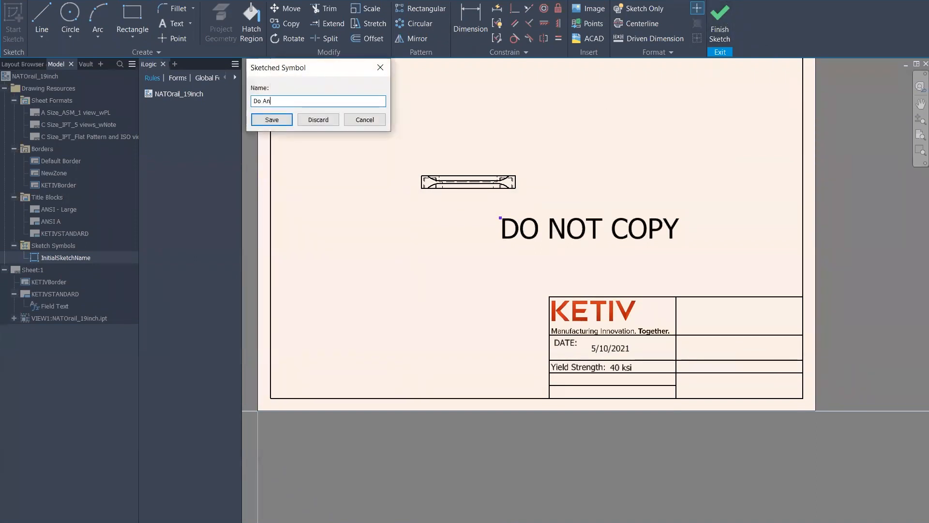
{"action": "key", "text": "BackSpace"}
{"action": "type", "text": "not copy"}
{"action": "key", "text": "BackSpace"}
{"action": "left_click", "coordinate": [271, 121]}
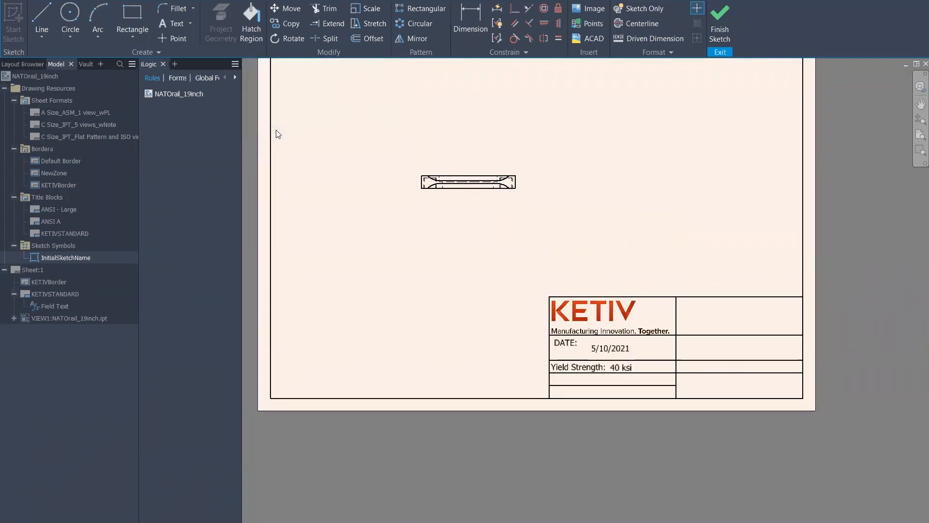
{"action": "mouse_move", "coordinate": [60, 255]}
{"action": "left_mouse_down"}
{"action": "mouse_move", "coordinate": [464, 245]}
{"action": "mouse_move", "coordinate": [657, 275]}
{"action": "left_mouse_up"}
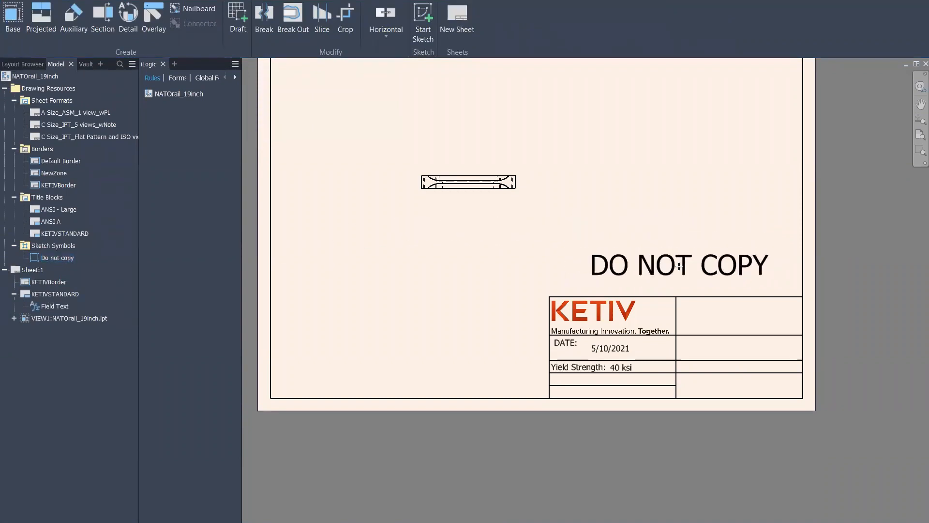
Place the DO NOT COPY symbol just above the title block
{"action": "left_click", "coordinate": [653, 284]}
{"action": "right_click", "coordinate": [559, 222]}
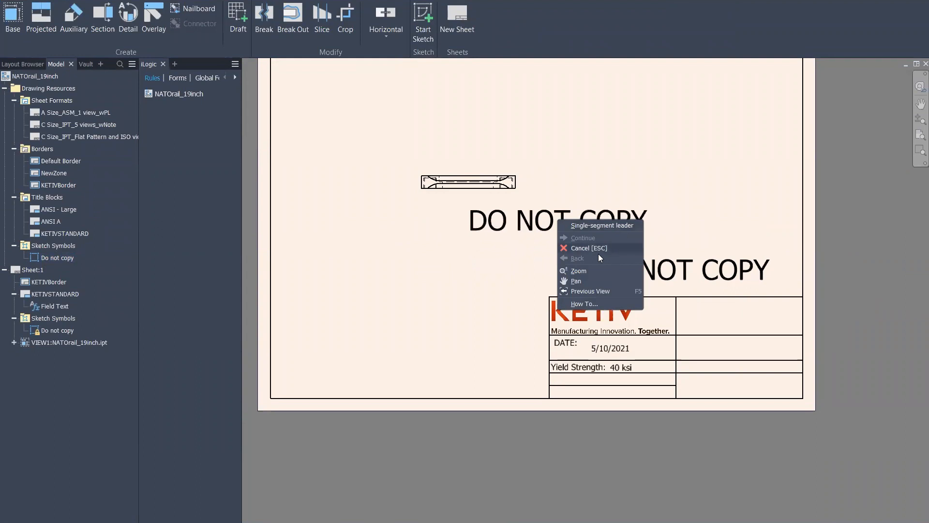
{"action": "key", "text": "Escape"}
{"action": "key", "text": "Escape"}
Delete the DO NOT COPY symbol, then select VIEW1 and the KETIVSTANDARD title block
{"action": "middle_click_drag", "start_coordinate": [574, 242], "coordinate": [612, 266]}
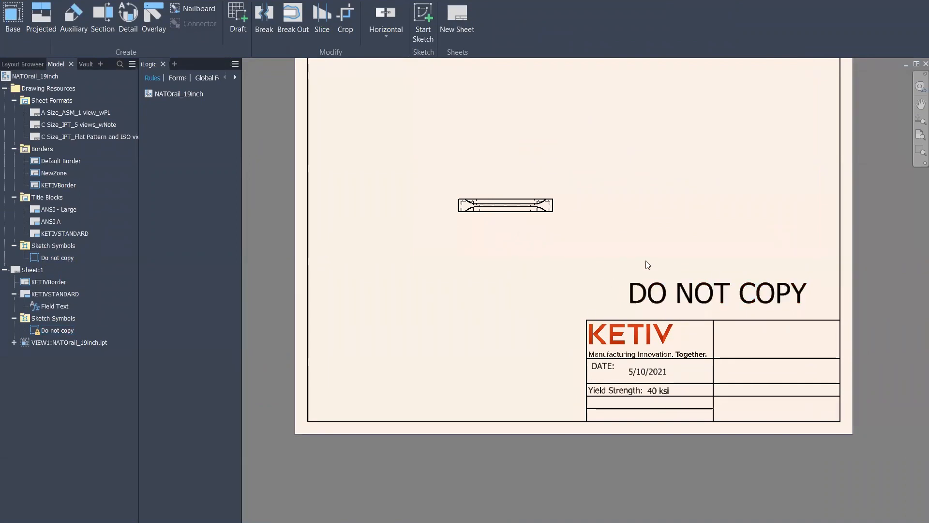
{"action": "scroll", "coordinate": [785, 307], "scroll_direction": "up", "scroll_amount": 4}
{"action": "scroll", "coordinate": [772, 272], "scroll_direction": "down", "scroll_amount": 3}
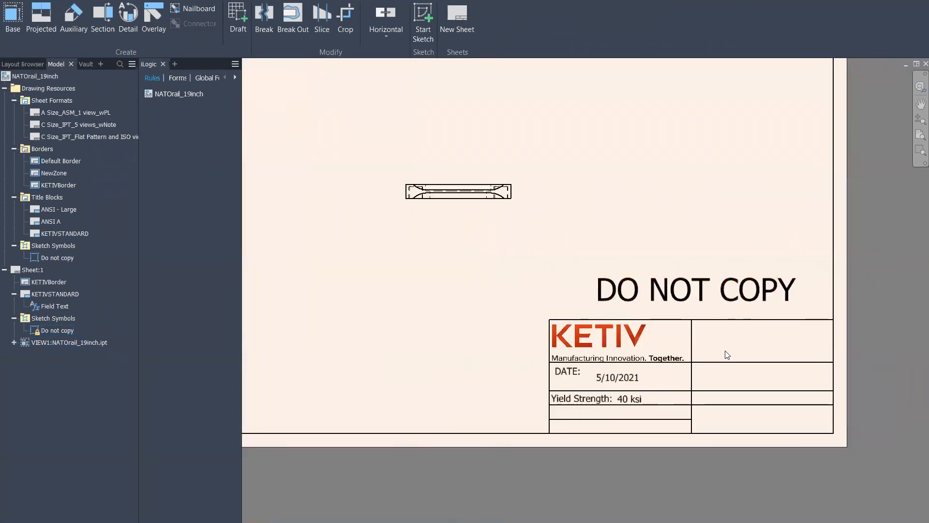
{"action": "scroll", "coordinate": [726, 355], "scroll_direction": "up", "scroll_amount": 2}
{"action": "scroll", "coordinate": [575, 265], "scroll_direction": "down", "scroll_amount": 2}
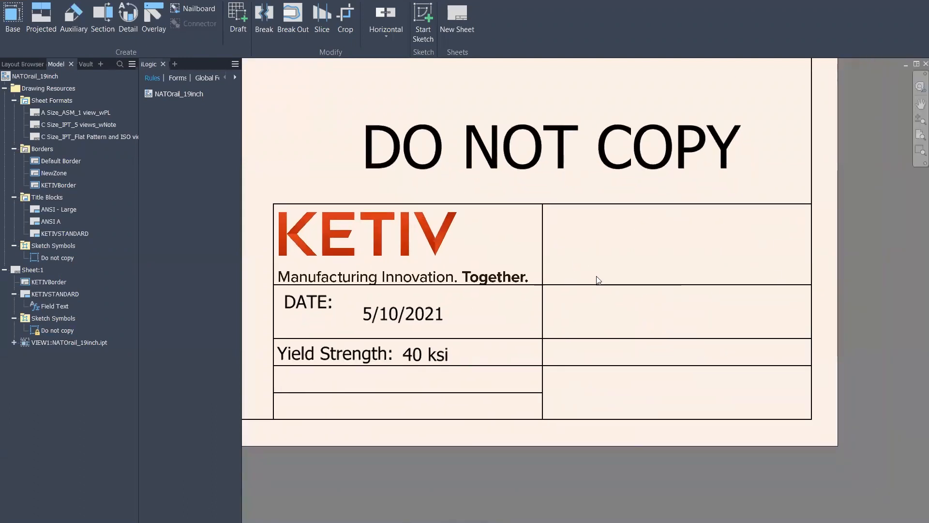
{"action": "scroll", "coordinate": [598, 271], "scroll_direction": "down", "scroll_amount": 1}
{"action": "middle_click_drag", "start_coordinate": [481, 207], "coordinate": [619, 276]}
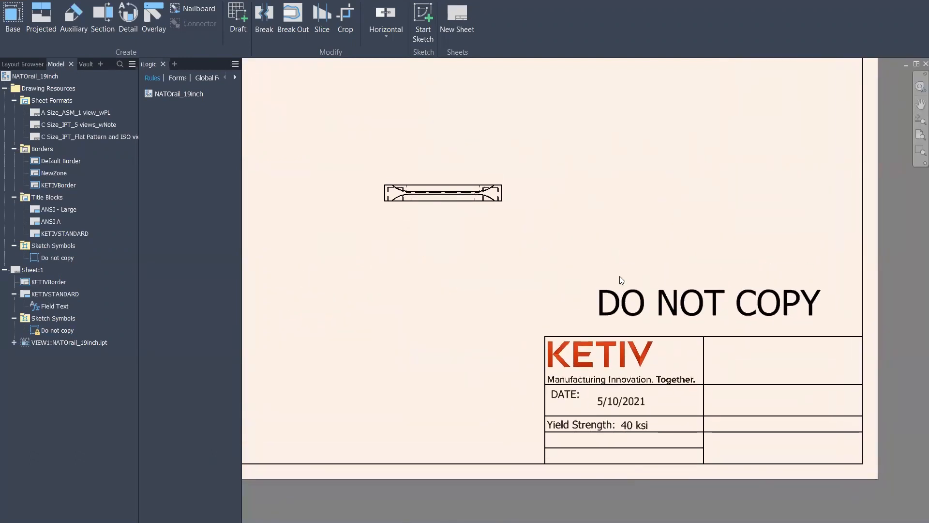
{"action": "key", "text": "Delete"}
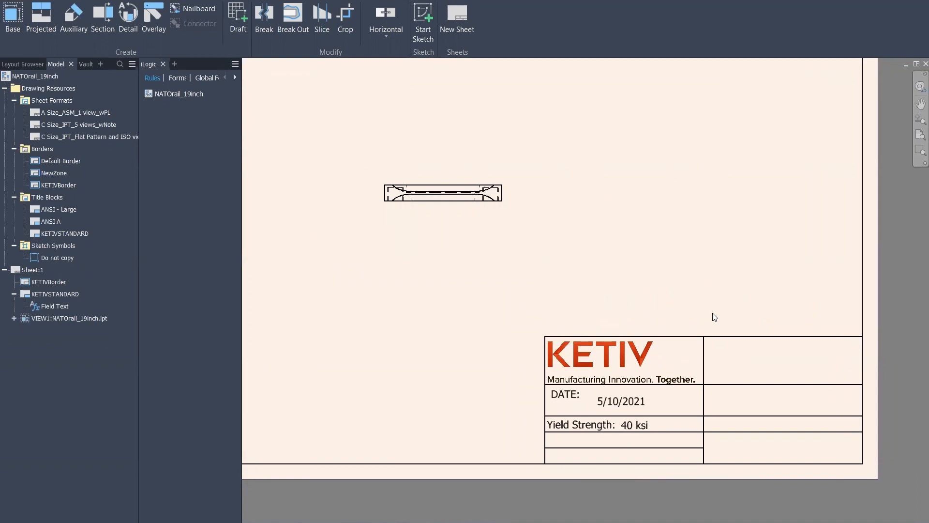
{"action": "left_click", "coordinate": [51, 317]}
{"action": "left_click", "coordinate": [41, 294], "text": "ctrl"}
Select the KETIVBorder border and then the front view, checking their context menus
{"action": "left_click", "coordinate": [43, 285], "text": "ctrl"}
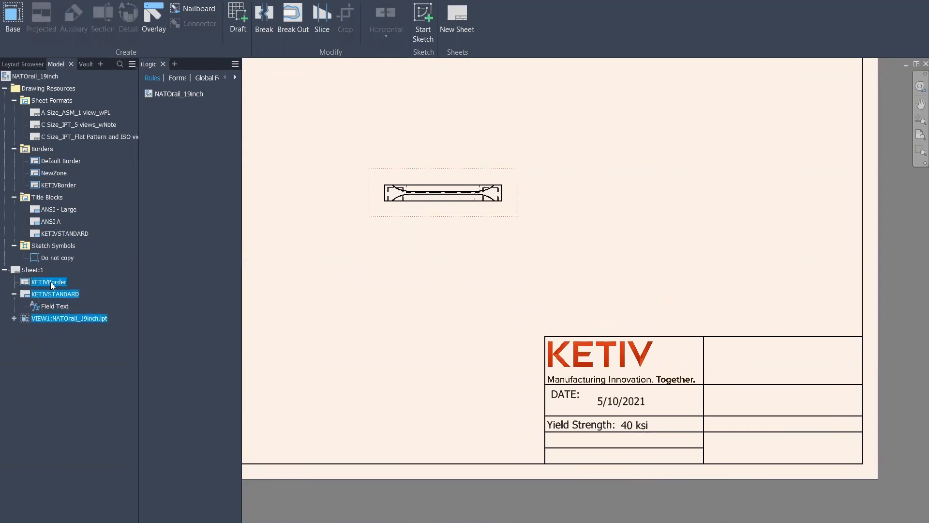
{"action": "right_click", "coordinate": [47, 282]}
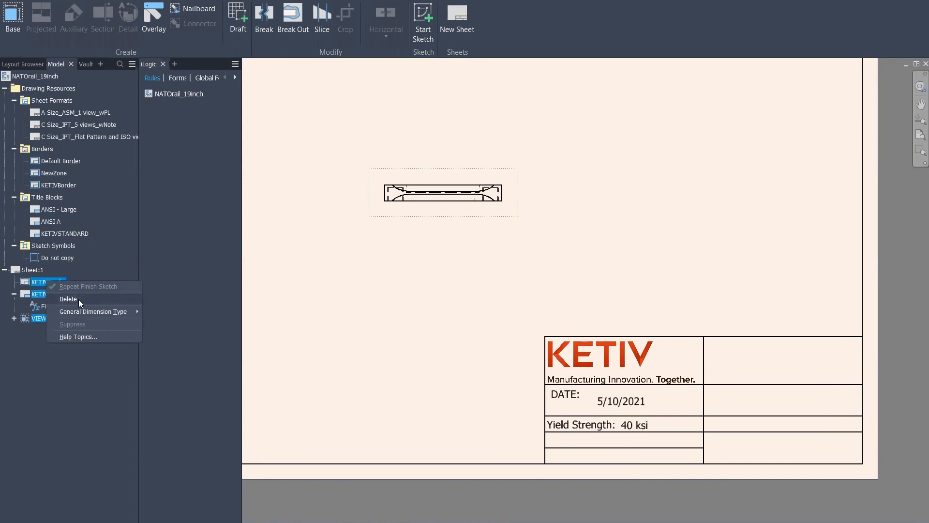
{"action": "left_click", "coordinate": [308, 306]}
{"action": "middle_click_drag", "start_coordinate": [319, 271], "coordinate": [378, 302]}
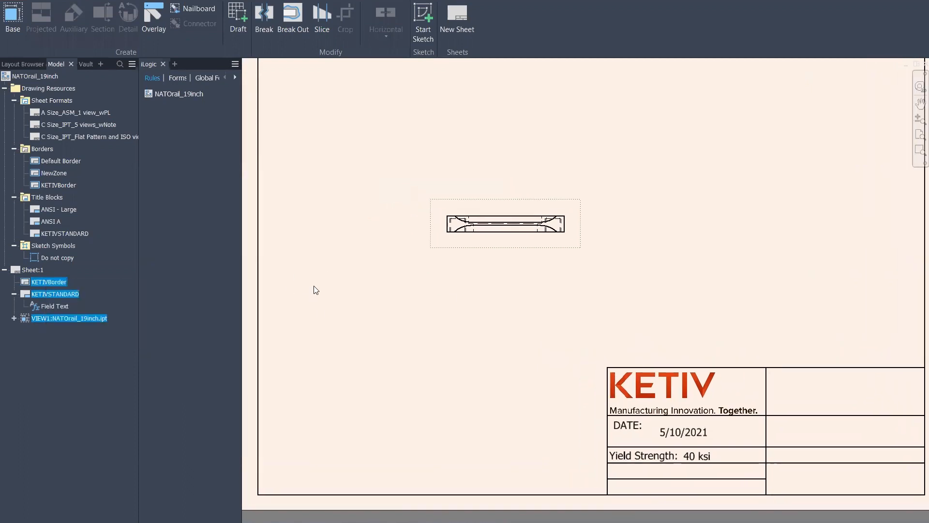
{"action": "left_click", "coordinate": [501, 201]}
{"action": "right_click", "coordinate": [499, 197]}
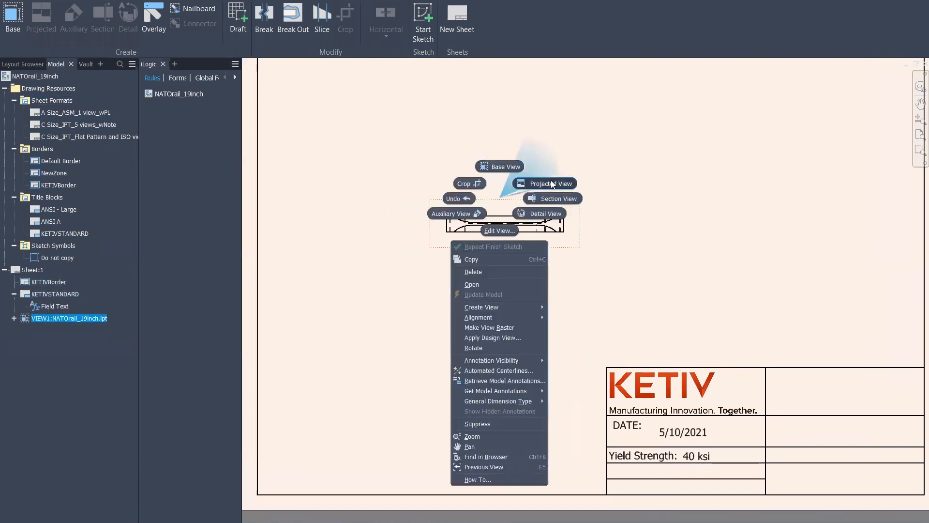
{"action": "left_click", "coordinate": [259, 242]}
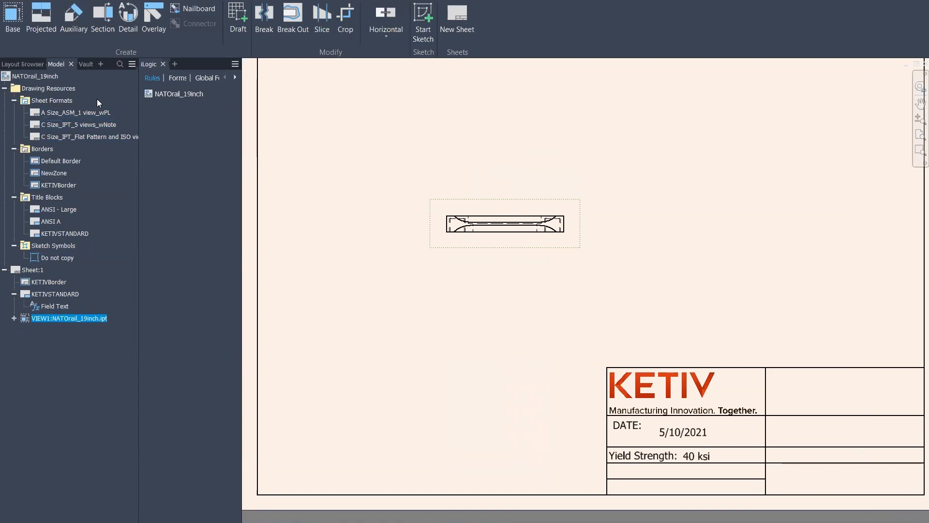
Project a top view and an isometric view from the front view, then edit VIEW1
{"action": "right_click", "coordinate": [555, 202]}
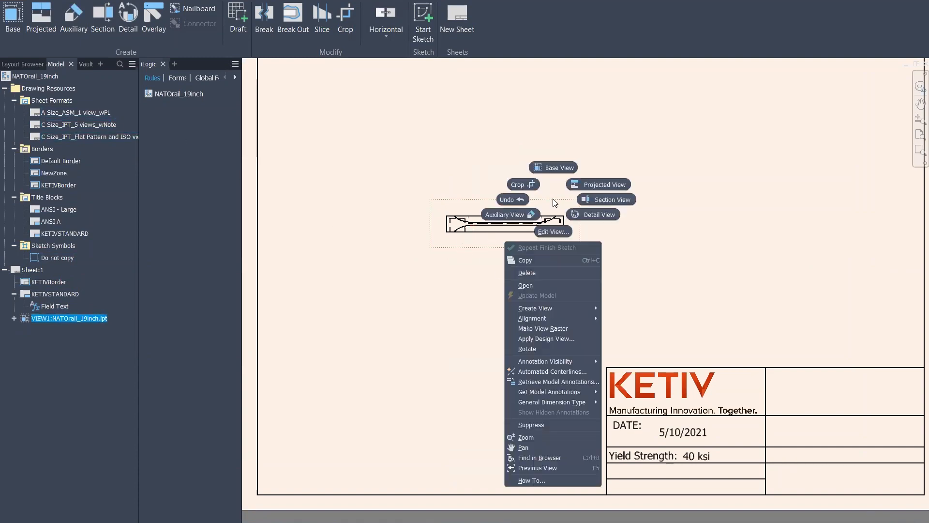
{"action": "left_click", "coordinate": [593, 182]}
{"action": "left_click", "coordinate": [505, 126]}
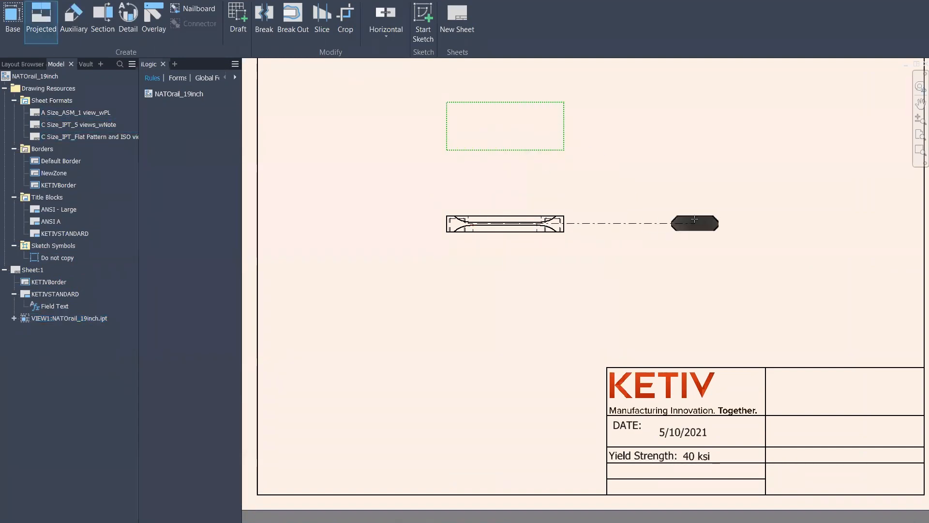
{"action": "left_click", "coordinate": [686, 139]}
{"action": "right_click", "coordinate": [638, 239]}
{"action": "left_click", "coordinate": [674, 240]}
{"action": "right_click", "coordinate": [562, 208]}
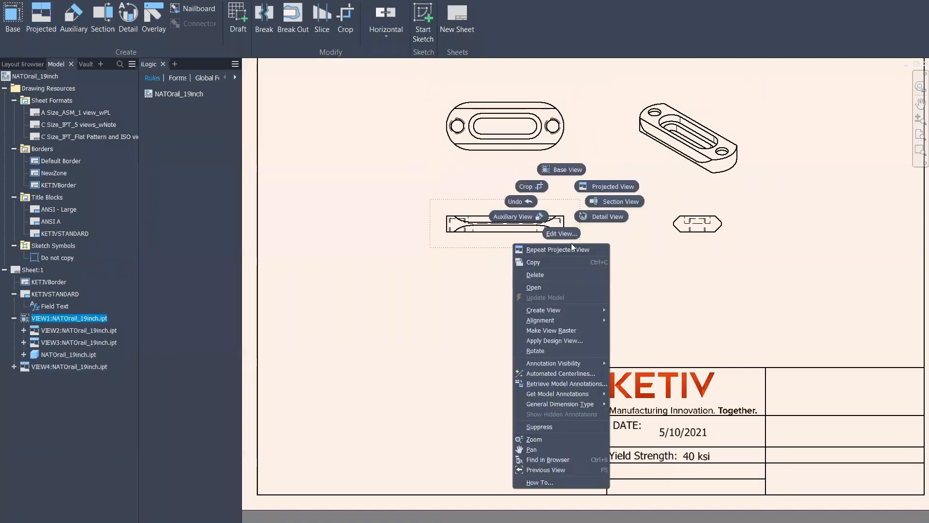
{"action": "left_click", "coordinate": [560, 232]}
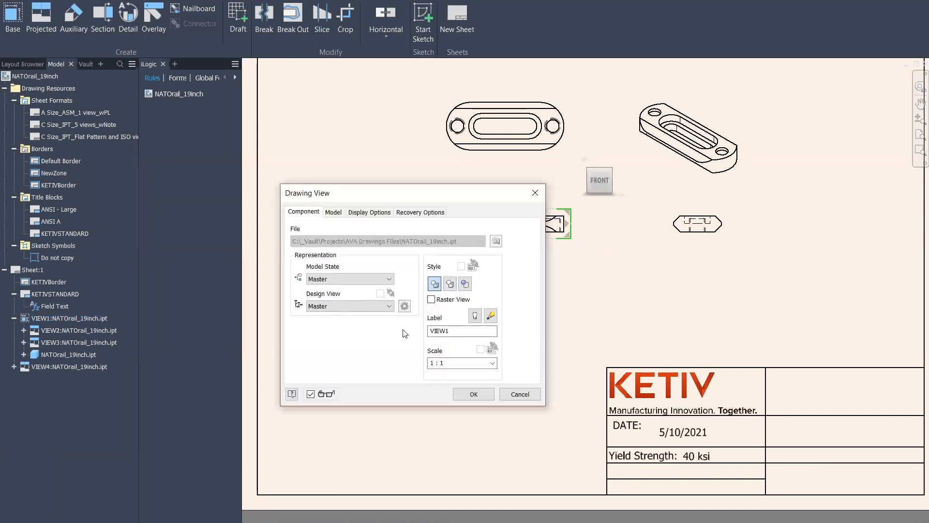
Set the front view and the isometric view to 2 : 1 scale
{"action": "left_click", "coordinate": [456, 362]}
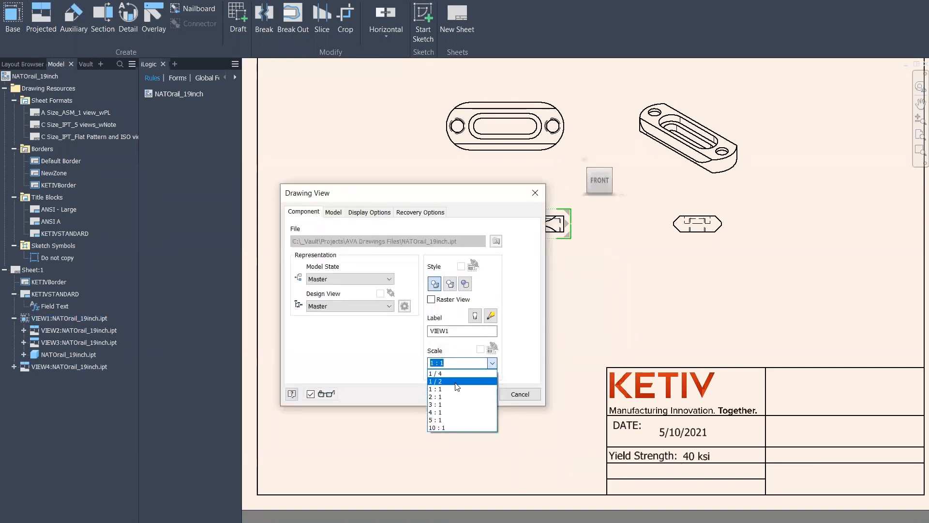
{"action": "left_click", "coordinate": [457, 397]}
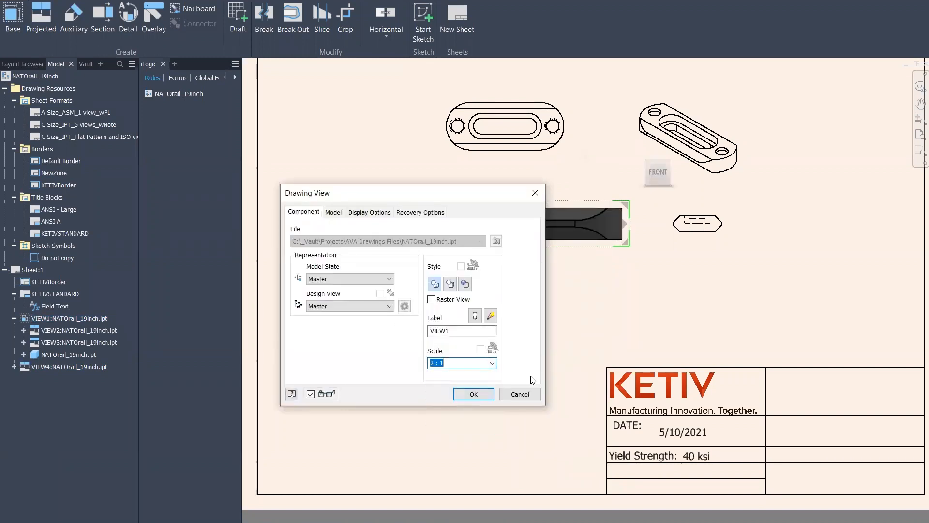
{"action": "left_click", "coordinate": [476, 395]}
{"action": "right_click", "coordinate": [754, 176]}
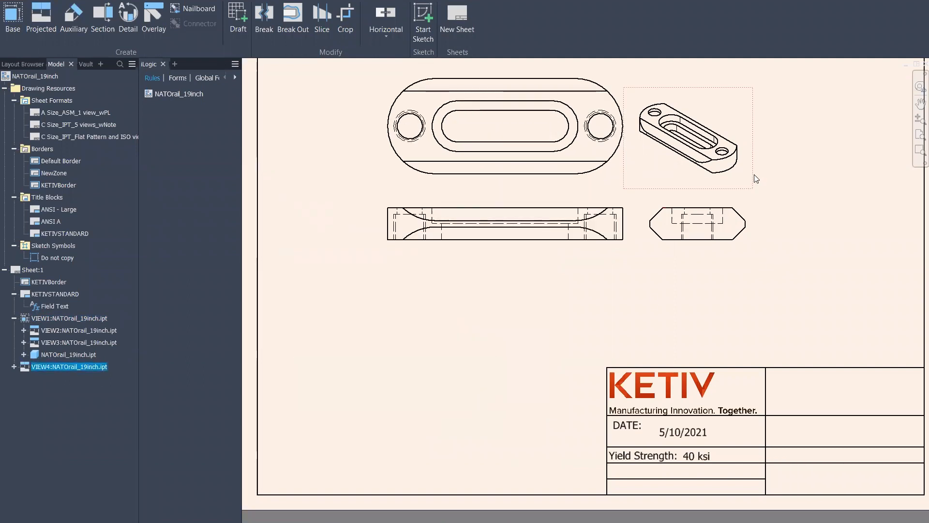
{"action": "left_click", "coordinate": [751, 206]}
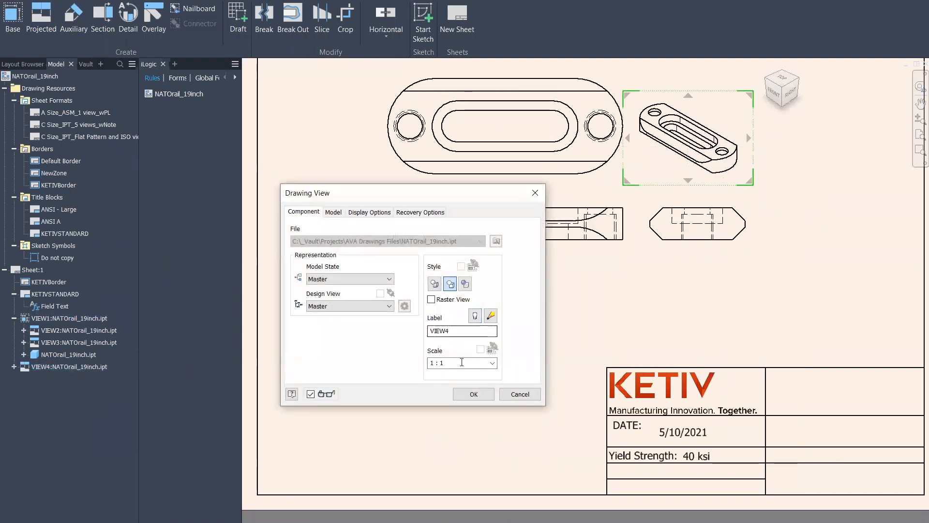
{"action": "left_click", "coordinate": [492, 363]}
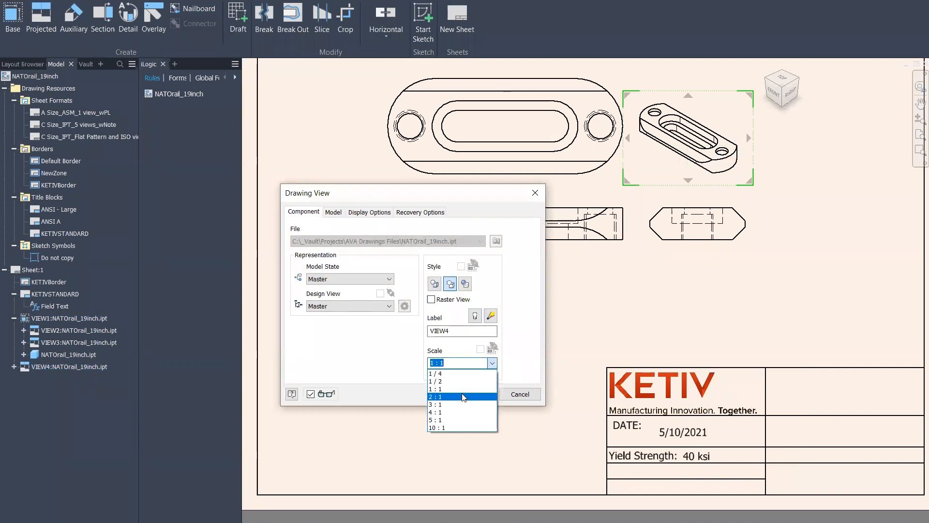
{"action": "left_click", "coordinate": [464, 397]}
{"action": "left_click", "coordinate": [471, 390]}
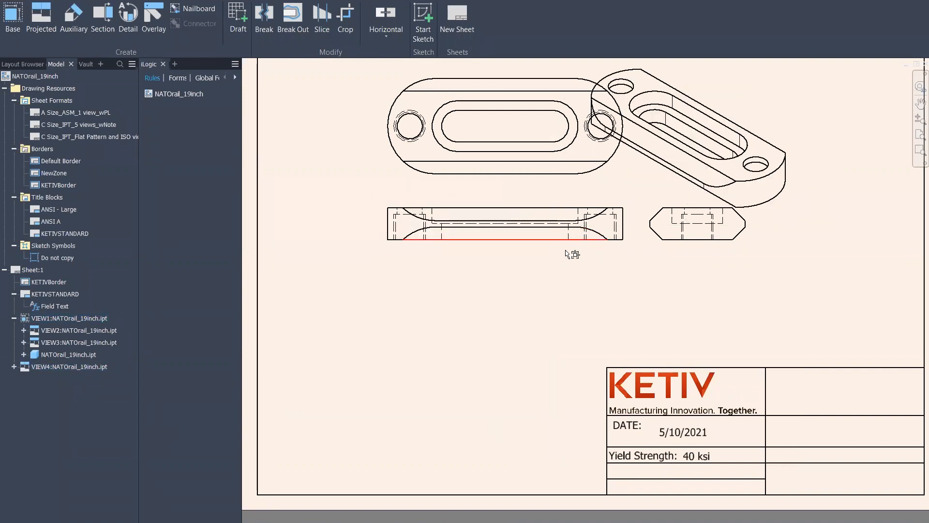
Move the front view down and left, then recentre the sheet
{"action": "left_click_drag", "start_coordinate": [568, 264], "coordinate": [504, 349]}
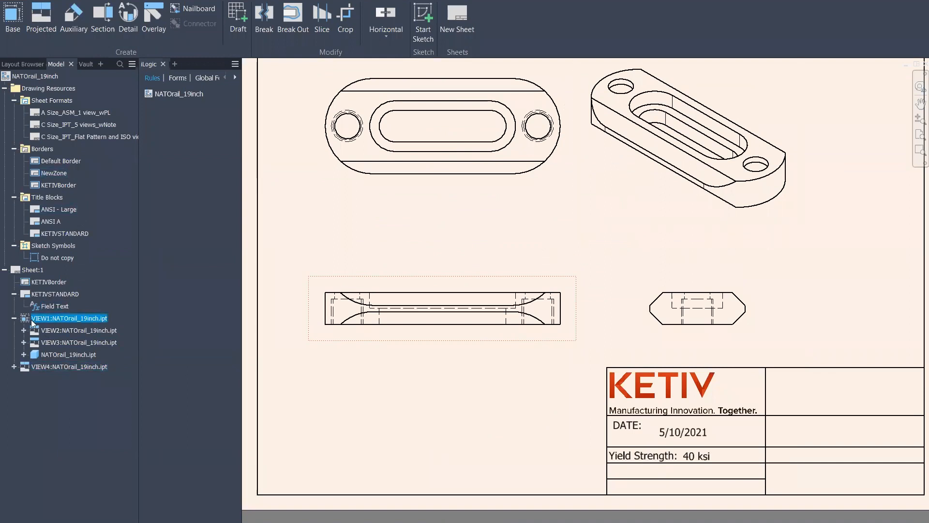
{"action": "scroll", "coordinate": [745, 309], "scroll_direction": "down", "scroll_amount": 3}
{"action": "middle_click_drag", "start_coordinate": [767, 261], "coordinate": [683, 273]}
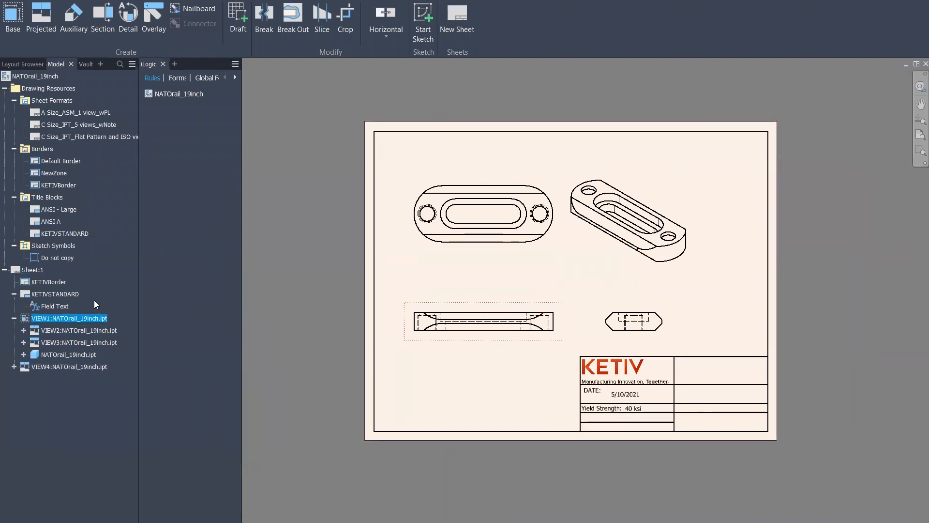
Create a sheet format named KetivFormat from Sheet:1
{"action": "right_click", "coordinate": [33, 269]}
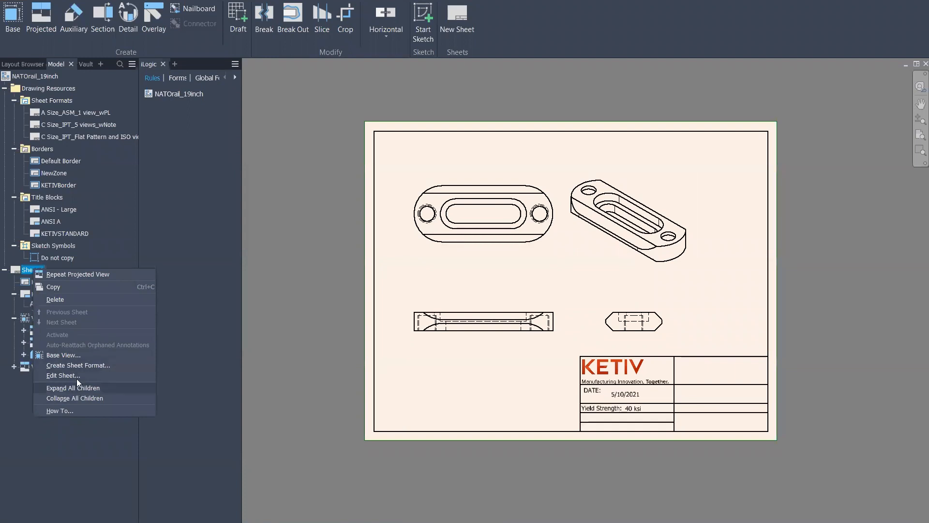
{"action": "left_click", "coordinate": [128, 368]}
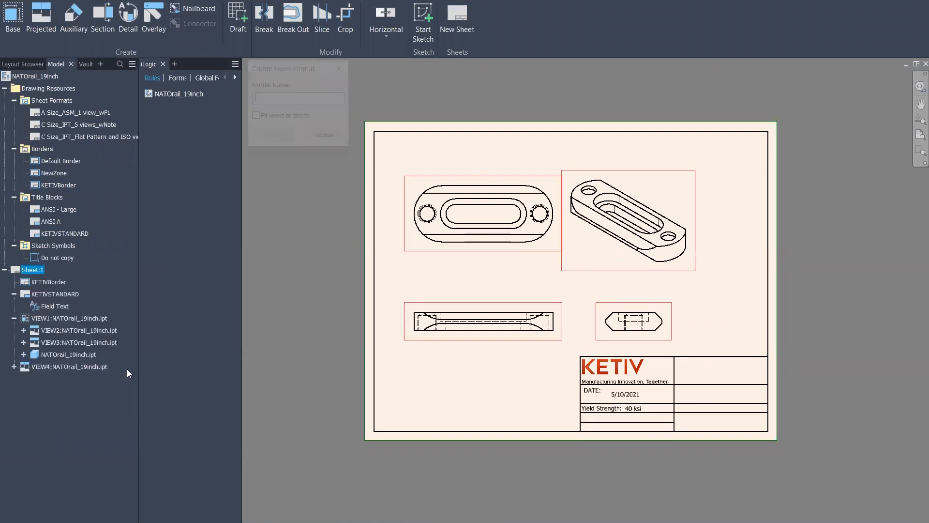
{"action": "type", "text": "KetivFormate"}
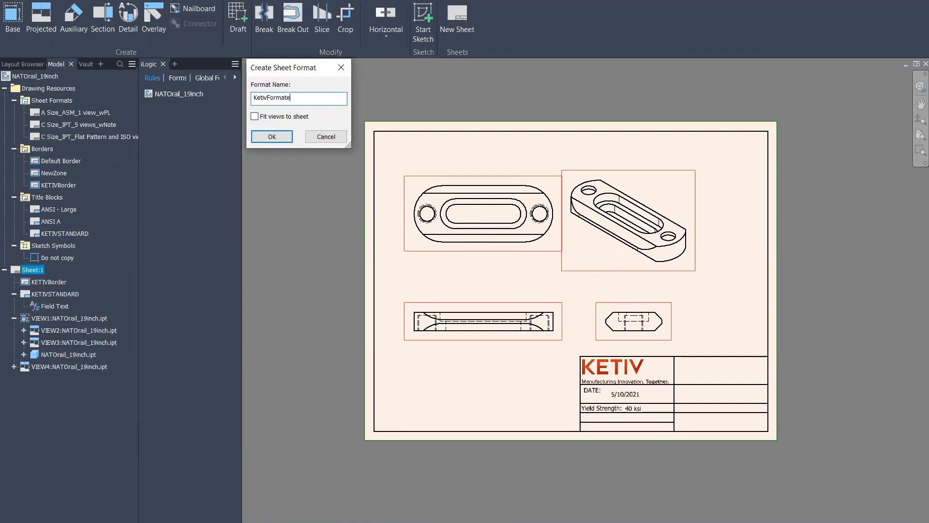
{"action": "left_click", "coordinate": [272, 137]}
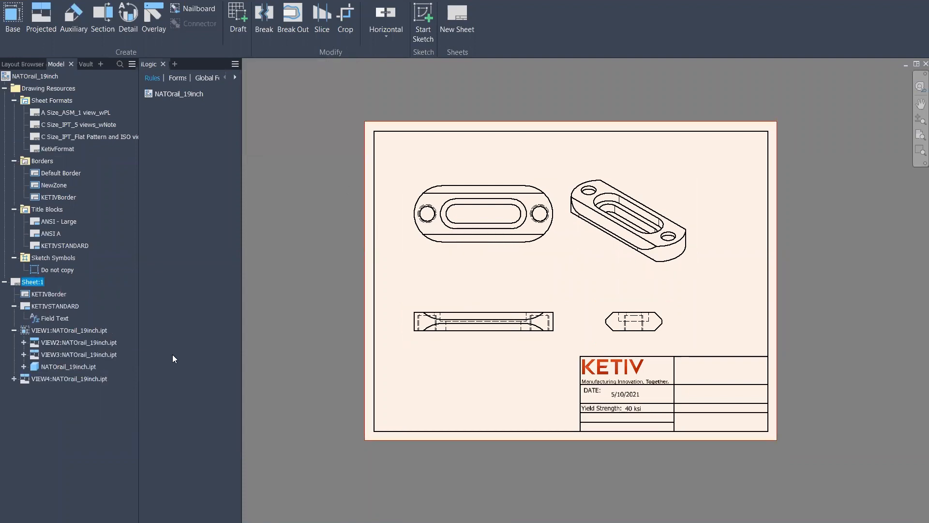
{"action": "right_click", "coordinate": [41, 295]}
Delete KETIVBorder, KETIVSTANDARD, VIEW1 with dependents and VIEW4, then apply KetivFormat
{"action": "left_click", "coordinate": [70, 311]}
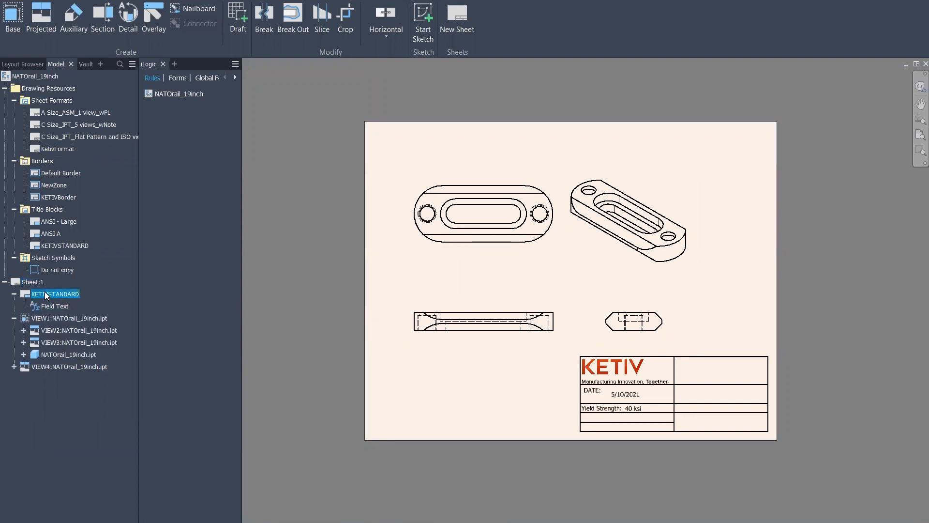
{"action": "right_click", "coordinate": [45, 292]}
{"action": "left_click", "coordinate": [71, 309]}
{"action": "right_click", "coordinate": [42, 293]}
{"action": "left_click", "coordinate": [70, 322]}
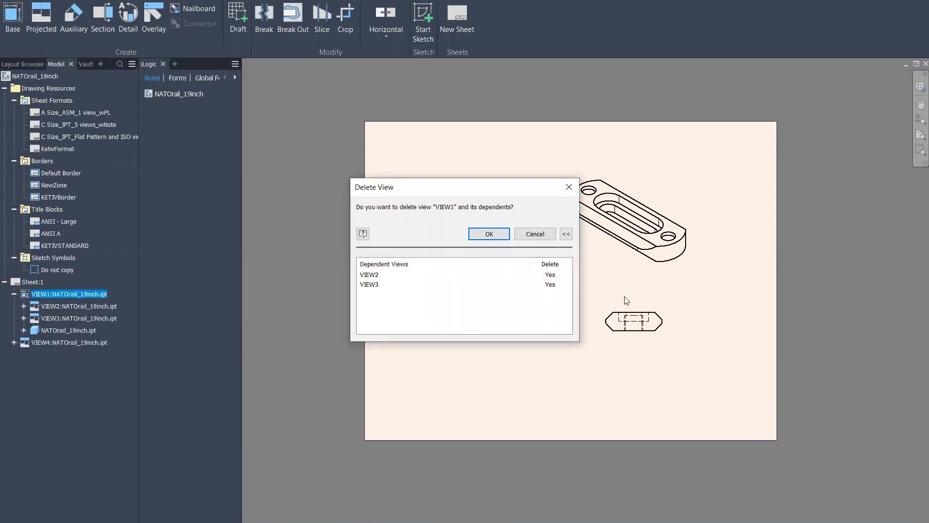
{"action": "left_click", "coordinate": [478, 236]}
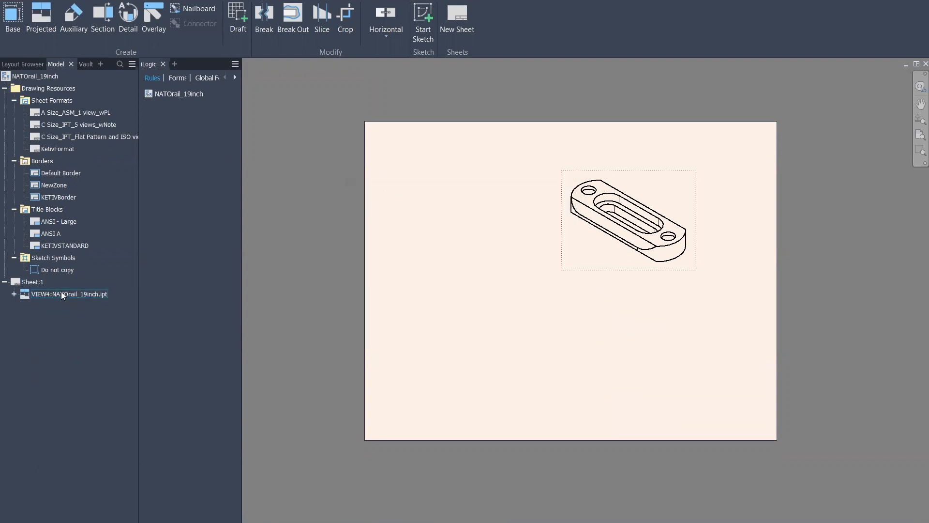
{"action": "right_click", "coordinate": [60, 293]}
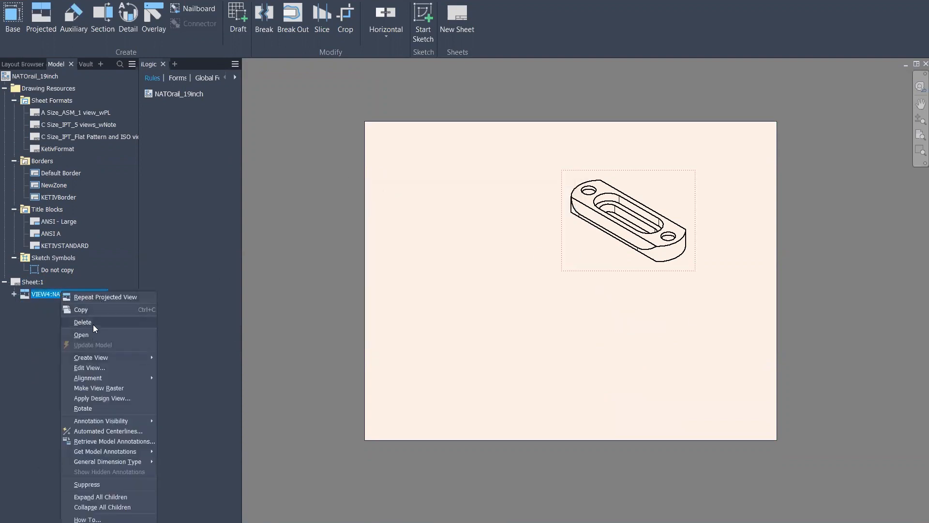
{"action": "left_click", "coordinate": [92, 325]}
{"action": "left_click", "coordinate": [457, 293]}
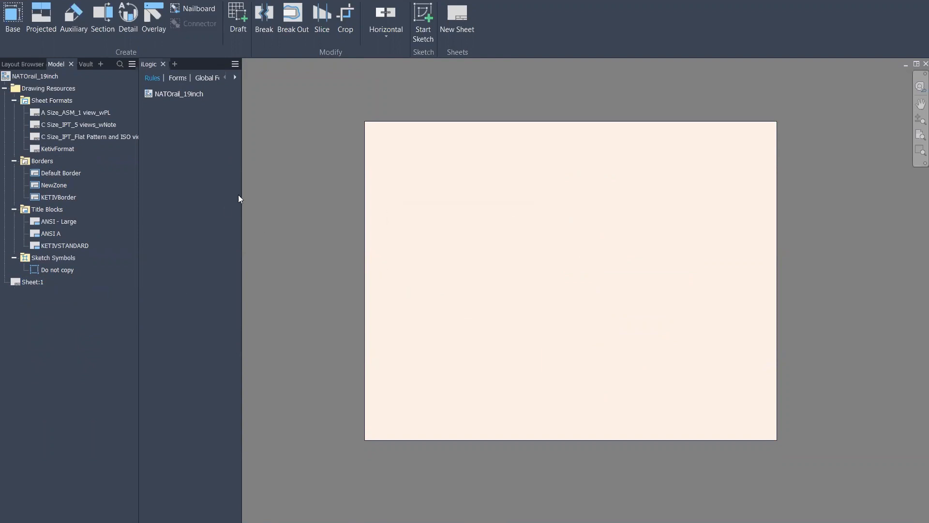
{"action": "left_click", "coordinate": [58, 150]}
{"action": "double_click", "coordinate": [77, 150]}
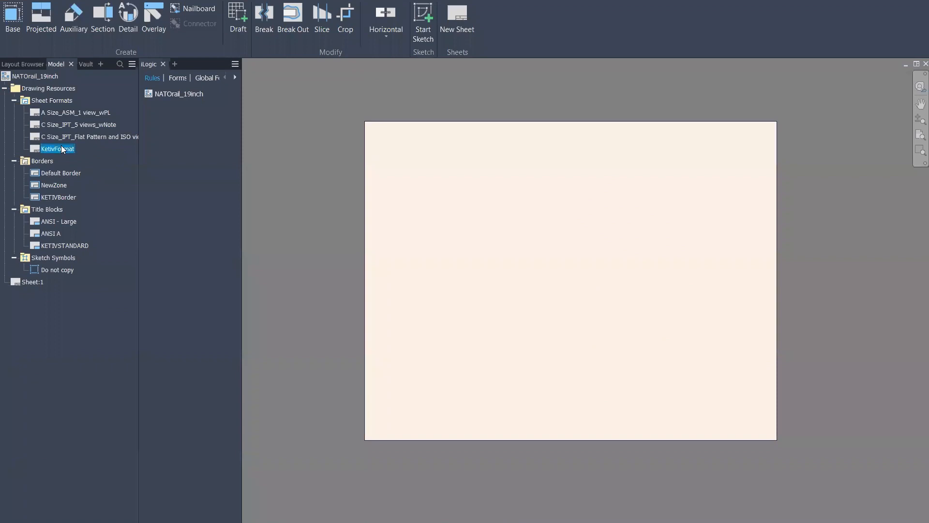
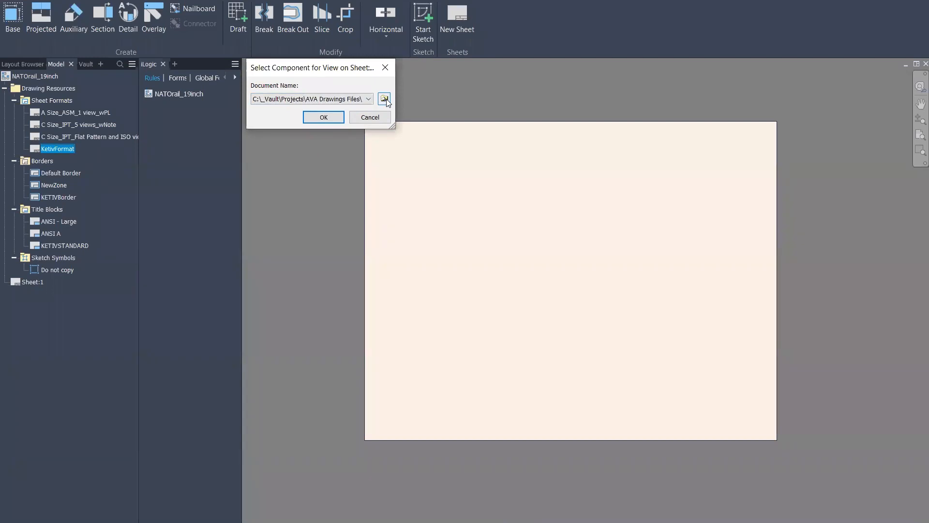
Place the four part views on a new Sheet:2 and look them over
{"action": "left_click", "coordinate": [332, 120]}
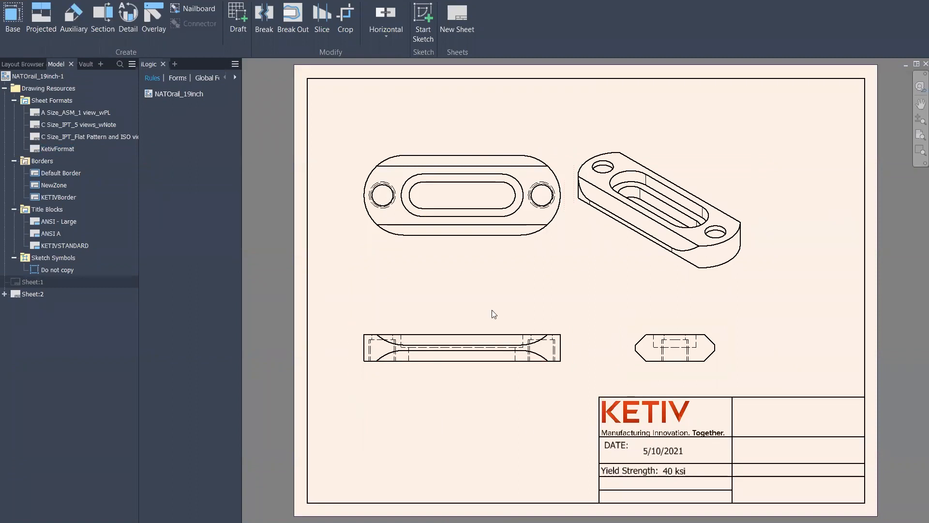
{"action": "mouse_move", "coordinate": [769, 331]}
{"action": "middle_mouse_down"}
{"action": "mouse_move", "coordinate": [725, 292]}
{"action": "mouse_move", "coordinate": [744, 310]}
{"action": "middle_mouse_up"}
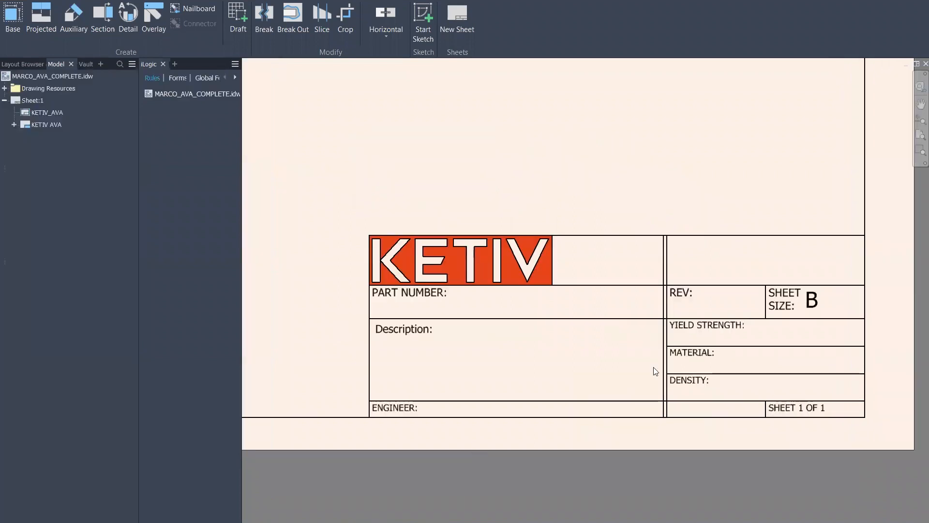
{"action": "scroll", "coordinate": [653, 366], "scroll_direction": "down", "scroll_amount": 5}
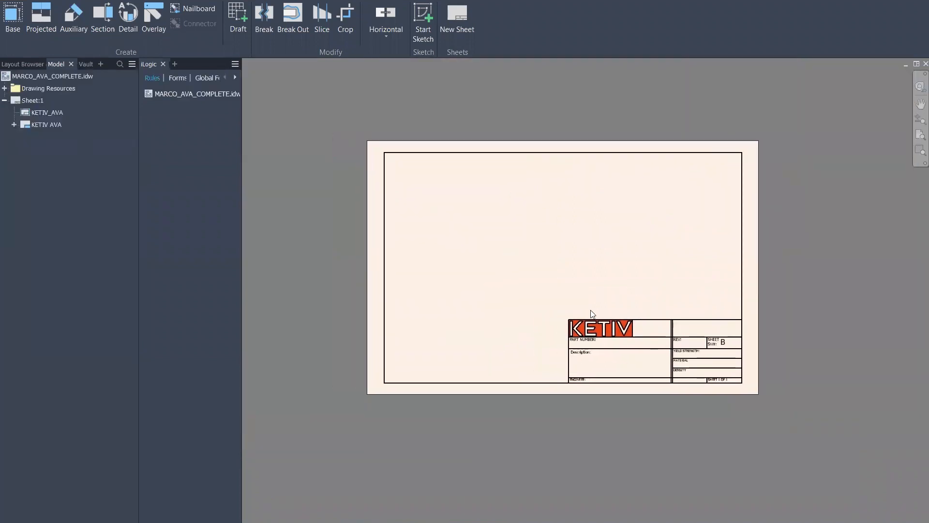
Open the KETIV AVA title block from Drawing Resources > Title Blocks for editing
{"action": "scroll", "coordinate": [610, 321], "scroll_direction": "up", "scroll_amount": 6}
{"action": "scroll", "coordinate": [494, 388], "scroll_direction": "down", "scroll_amount": 2}
{"action": "middle_click_drag", "start_coordinate": [415, 347], "coordinate": [408, 243]}
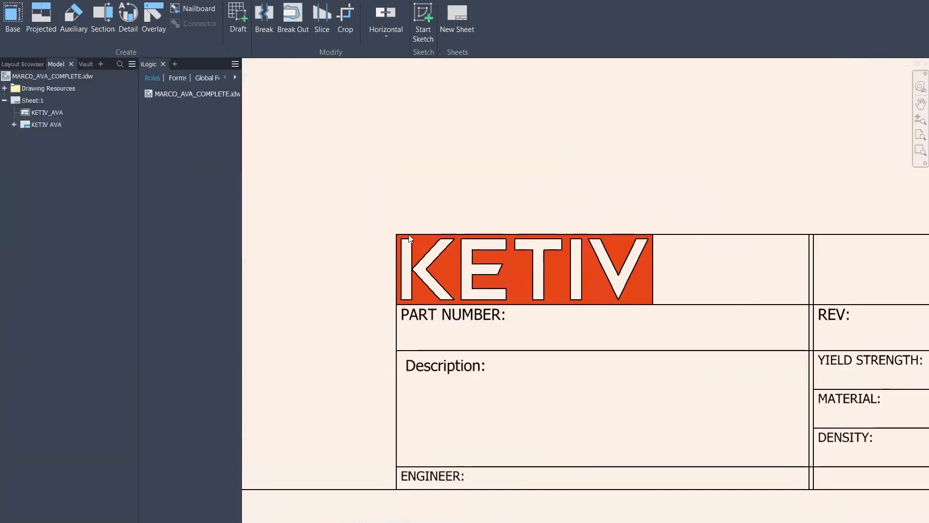
{"action": "scroll", "coordinate": [569, 253], "scroll_direction": "up", "scroll_amount": 2}
{"action": "middle_click_drag", "start_coordinate": [390, 278], "coordinate": [517, 285]}
{"action": "left_click", "coordinate": [4, 88]}
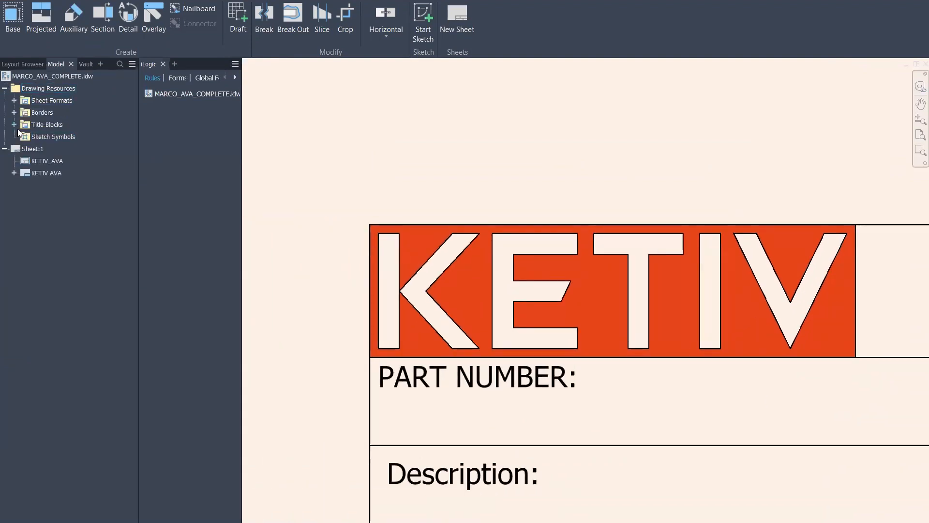
{"action": "left_click", "coordinate": [14, 124]}
{"action": "right_click", "coordinate": [52, 162]}
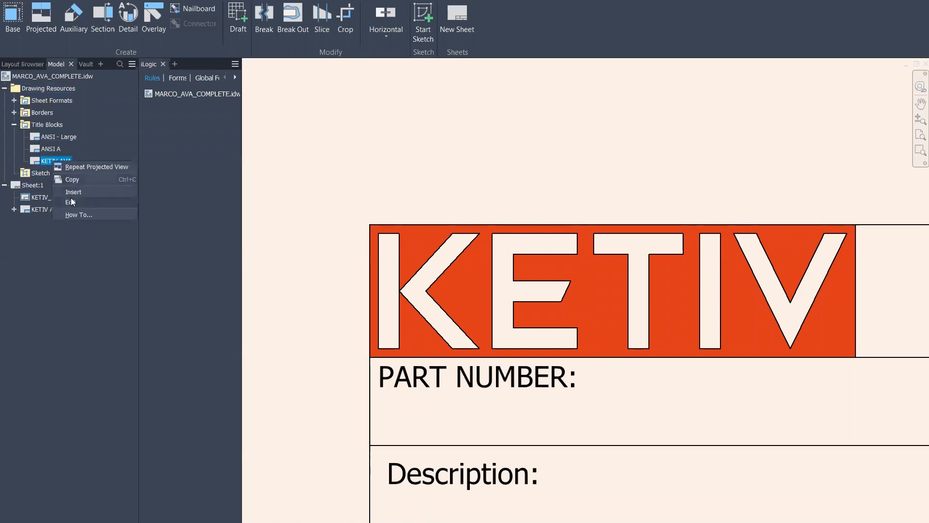
{"action": "left_click", "coordinate": [87, 200]}
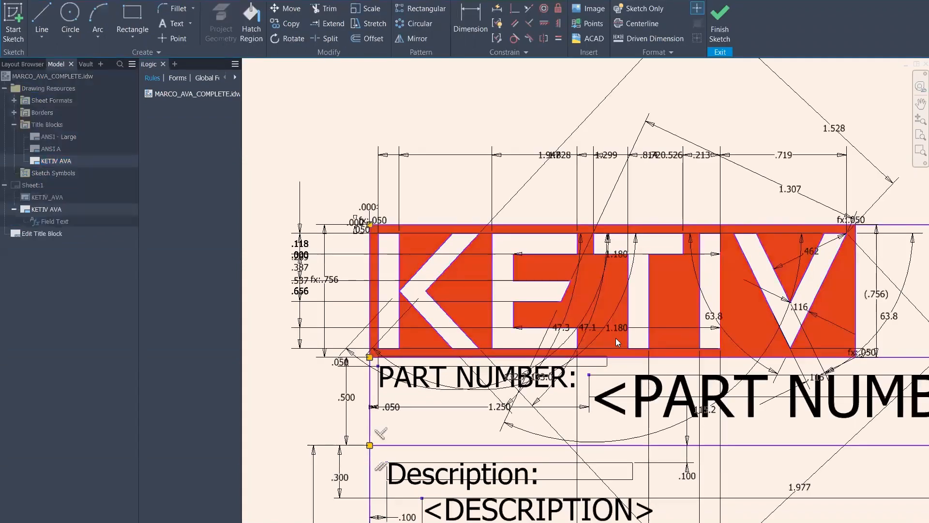
Inspect the KETIV logo and part number field, then finish the sketch without saving
{"action": "scroll", "coordinate": [678, 323], "scroll_direction": "down", "scroll_amount": 3}
{"action": "scroll", "coordinate": [677, 314], "scroll_direction": "down", "scroll_amount": 3}
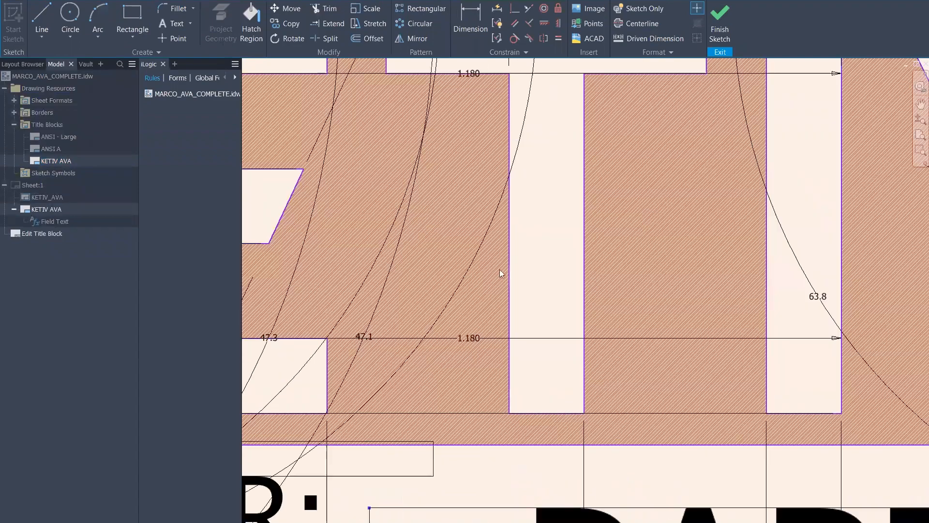
{"action": "middle_click_drag", "start_coordinate": [622, 244], "coordinate": [735, 257]}
{"action": "middle_click_drag", "start_coordinate": [484, 271], "coordinate": [867, 271]}
{"action": "scroll", "coordinate": [547, 268], "scroll_direction": "up", "scroll_amount": 5}
{"action": "middle_click_drag", "start_coordinate": [539, 210], "coordinate": [511, 250]}
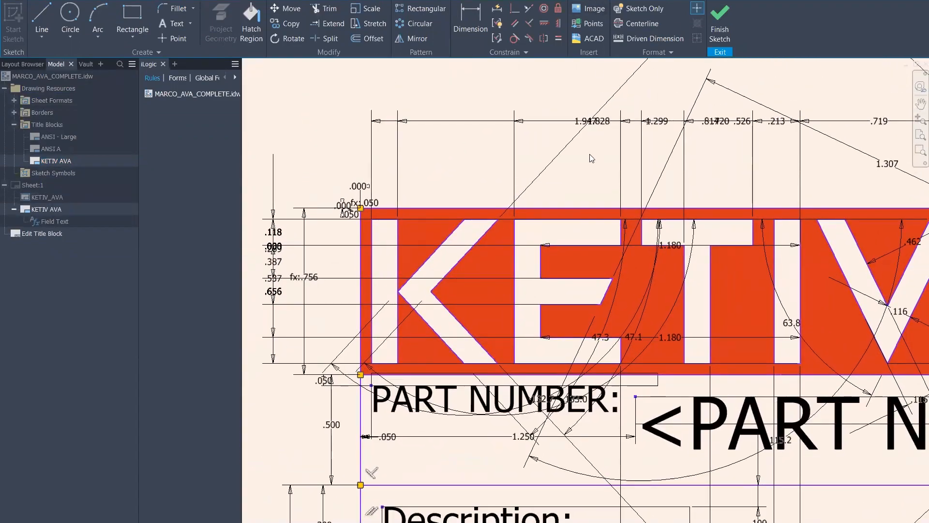
{"action": "left_click", "coordinate": [720, 21]}
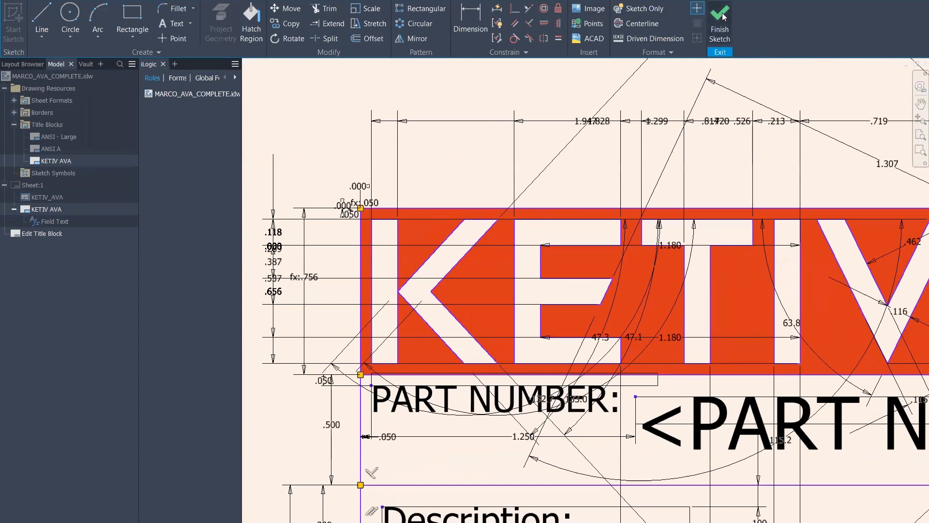
{"action": "left_click", "coordinate": [428, 283]}
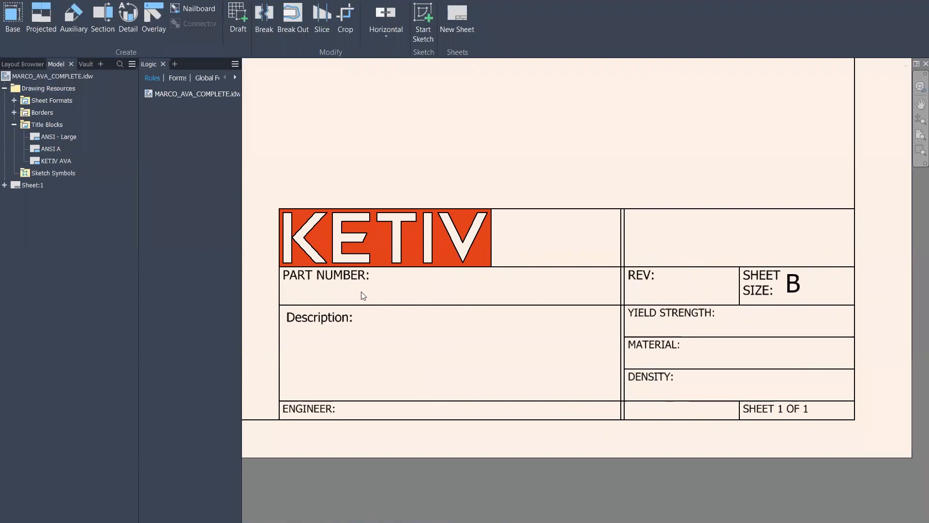
Start a base view of NATOrail_19inch.ipt from the sheet's right-click menu
{"action": "mouse_move", "coordinate": [406, 256]}
{"action": "middle_mouse_down"}
{"action": "mouse_move", "coordinate": [512, 269]}
{"action": "mouse_move", "coordinate": [486, 257]}
{"action": "middle_mouse_up"}
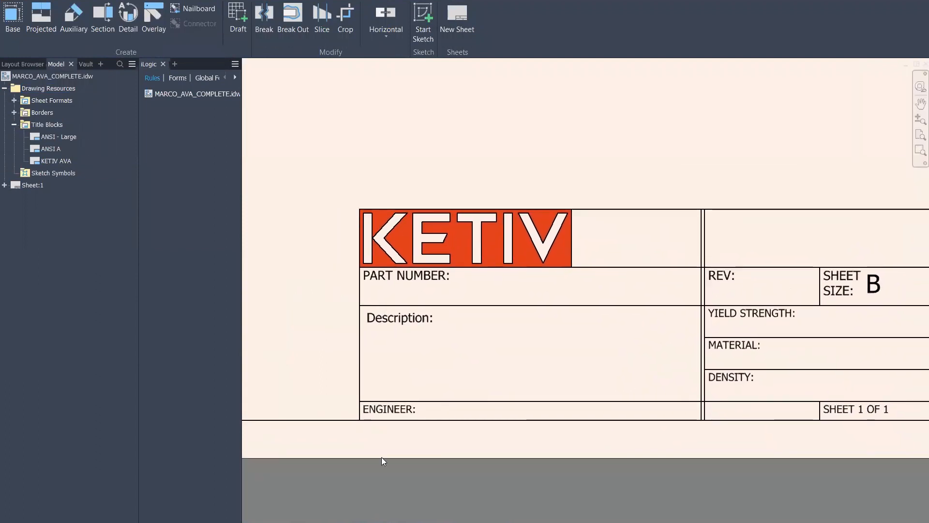
{"action": "scroll", "coordinate": [411, 165], "scroll_direction": "down", "scroll_amount": 5}
{"action": "middle_click_drag", "start_coordinate": [450, 183], "coordinate": [549, 262]}
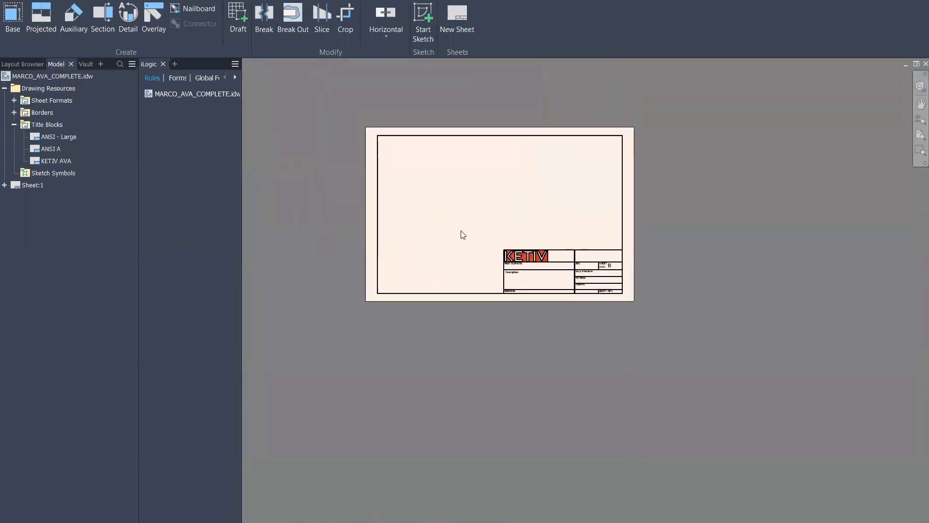
{"action": "right_click", "coordinate": [461, 231]}
{"action": "left_click", "coordinate": [460, 199]}
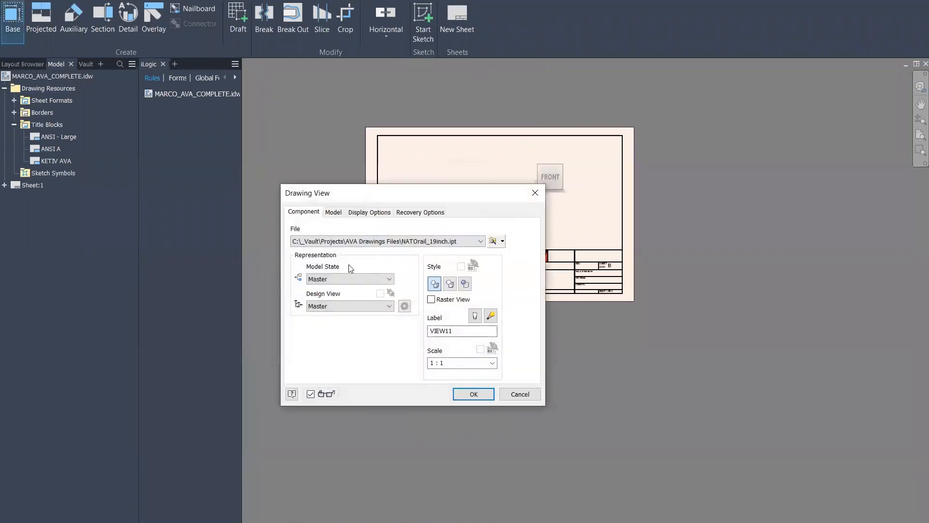
Place the NATOrail base view and review the auto-filled title block (NATO192580, Titanium, 40 ksi)
{"action": "left_click", "coordinate": [473, 394]}
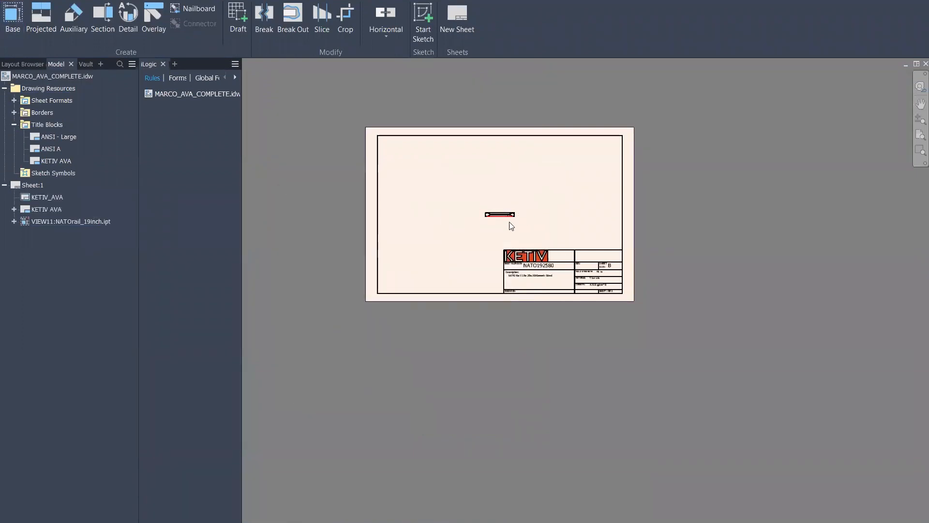
{"action": "scroll", "coordinate": [512, 225], "scroll_direction": "up", "scroll_amount": 8}
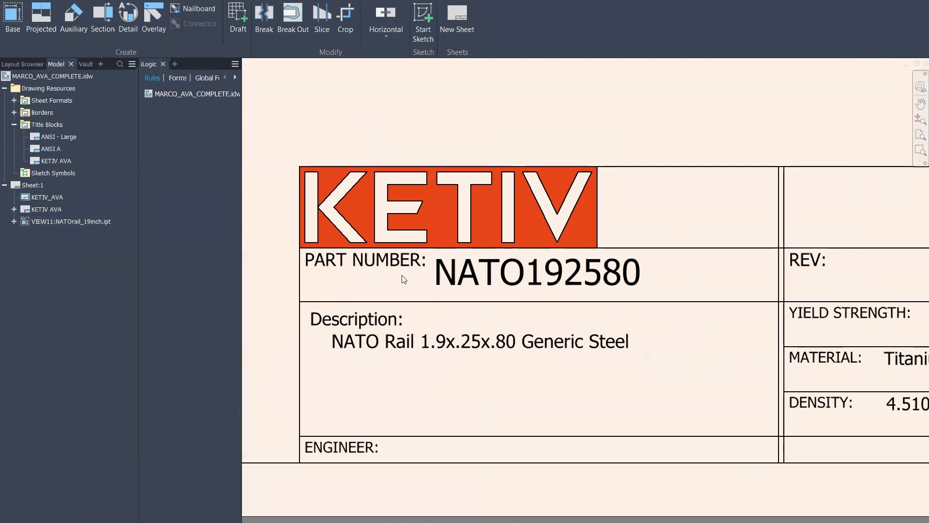
{"action": "middle_click_drag", "start_coordinate": [701, 384], "coordinate": [632, 342]}
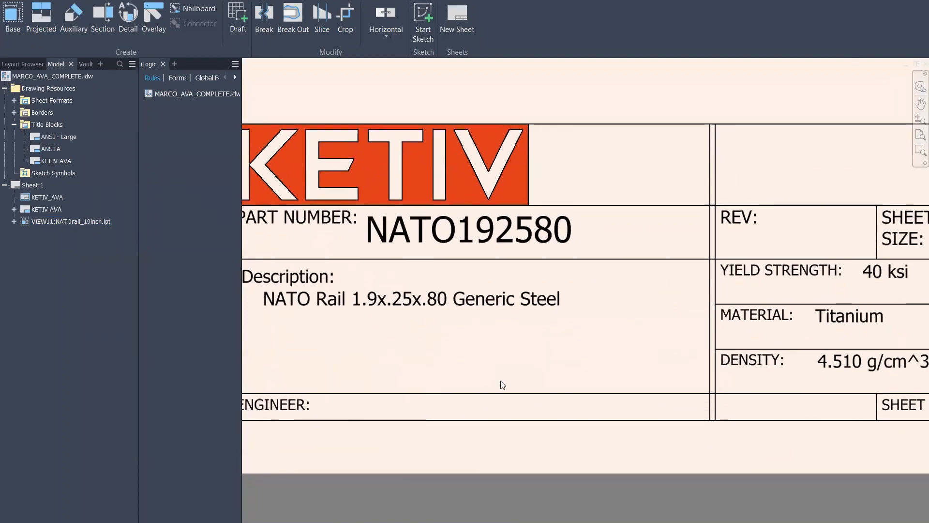
{"action": "middle_click_drag", "start_coordinate": [566, 357], "coordinate": [293, 324]}
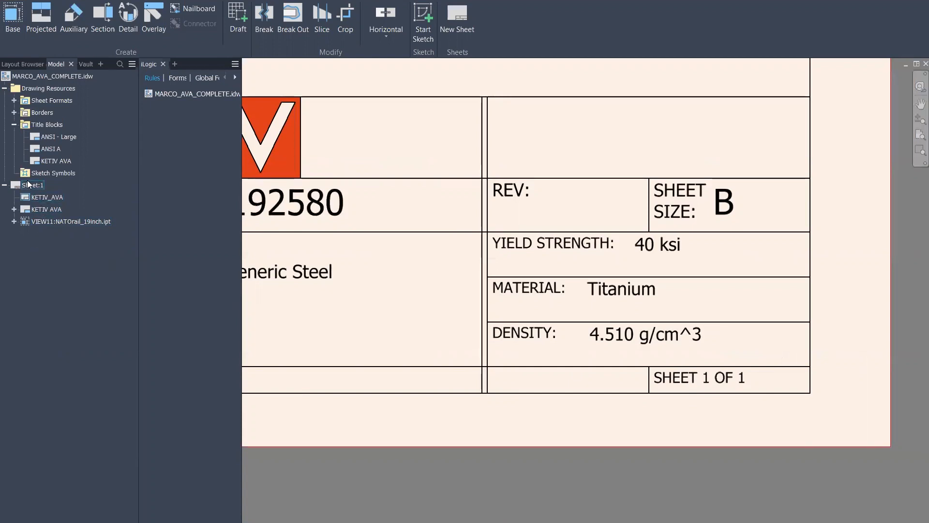
Add a new Sheet:2, then return to Sheet:1
{"action": "left_click", "coordinate": [456, 18]}
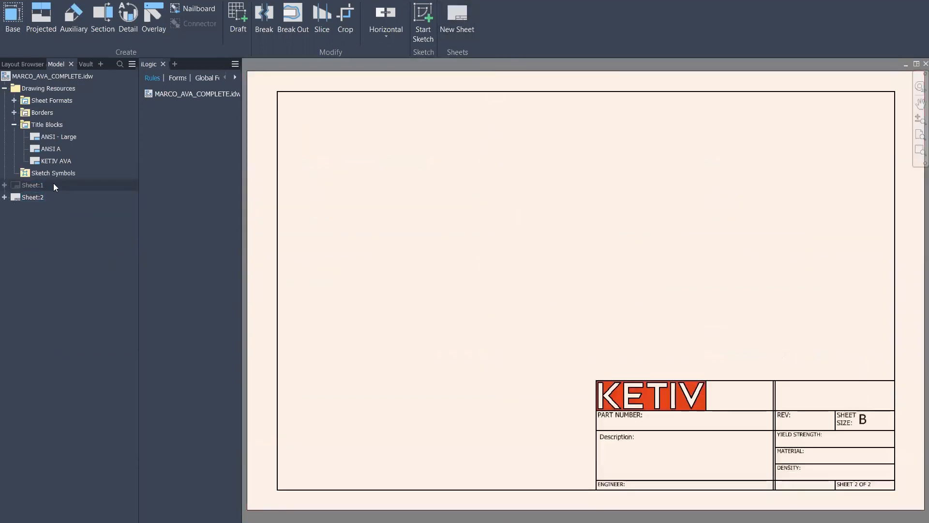
{"action": "double_click", "coordinate": [34, 185]}
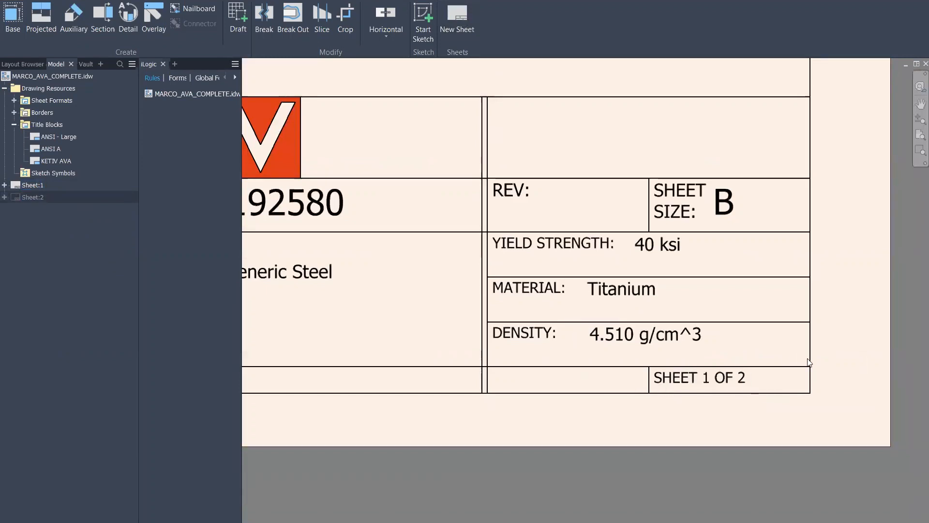
{"action": "scroll", "coordinate": [555, 237], "scroll_direction": "down", "scroll_amount": 5}
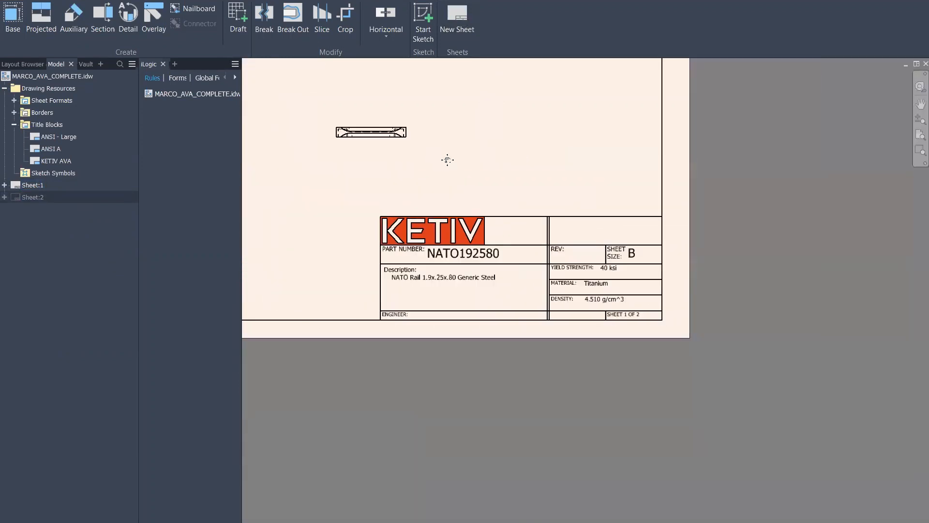
{"action": "middle_click_drag", "start_coordinate": [435, 230], "coordinate": [488, 253]}
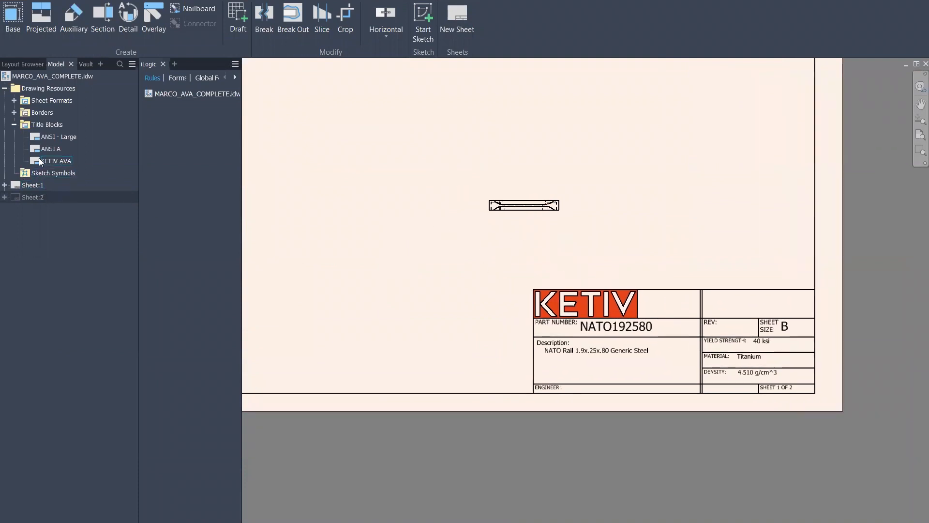
Open the KETIV_AVA border for editing and exit its sketch
{"action": "left_click", "coordinate": [13, 112]}
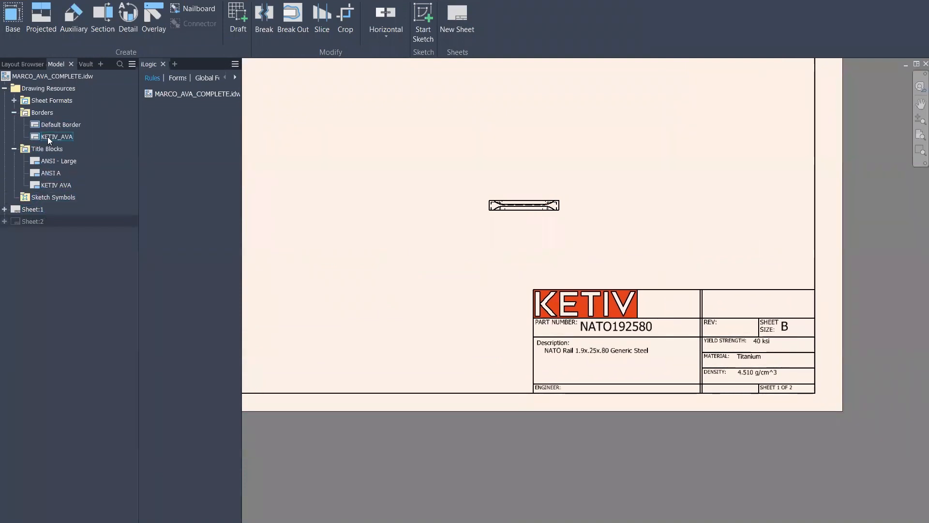
{"action": "right_click", "coordinate": [48, 136]}
{"action": "left_click", "coordinate": [72, 176]}
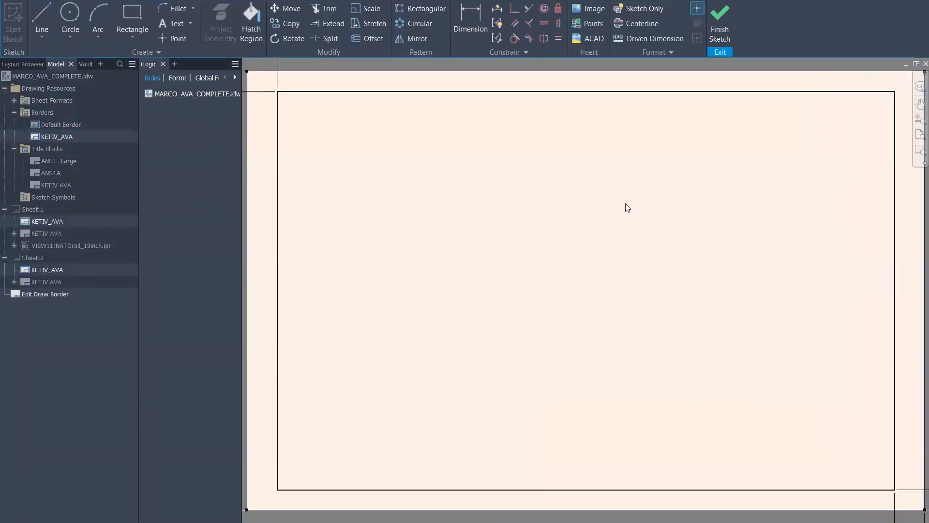
{"action": "left_click", "coordinate": [731, 19]}
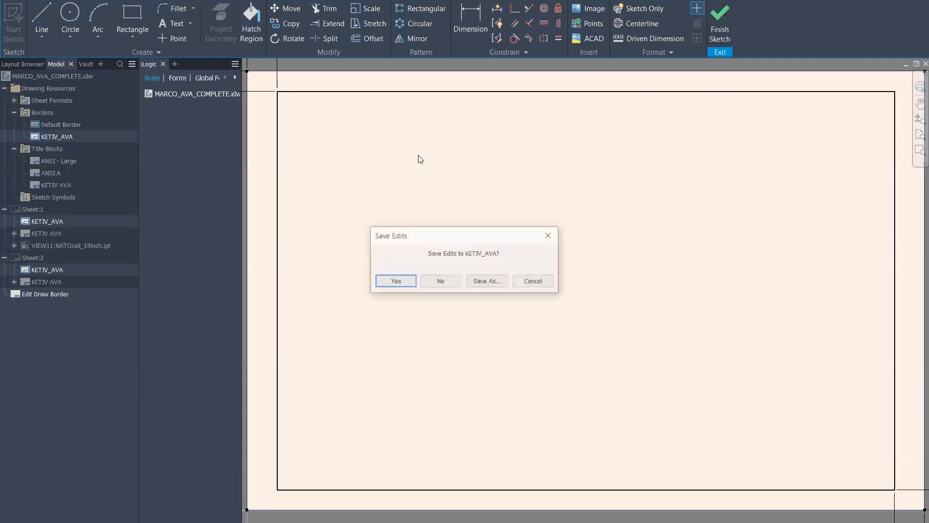
{"action": "left_click", "coordinate": [441, 281]}
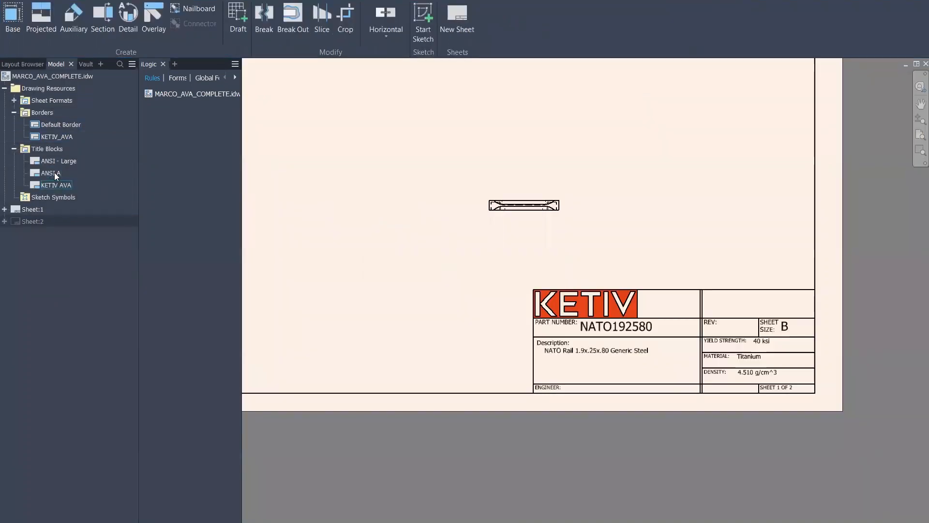
Open the KETIV AVA title block for editing and bring the DENSITY row into view
{"action": "right_click", "coordinate": [54, 184]}
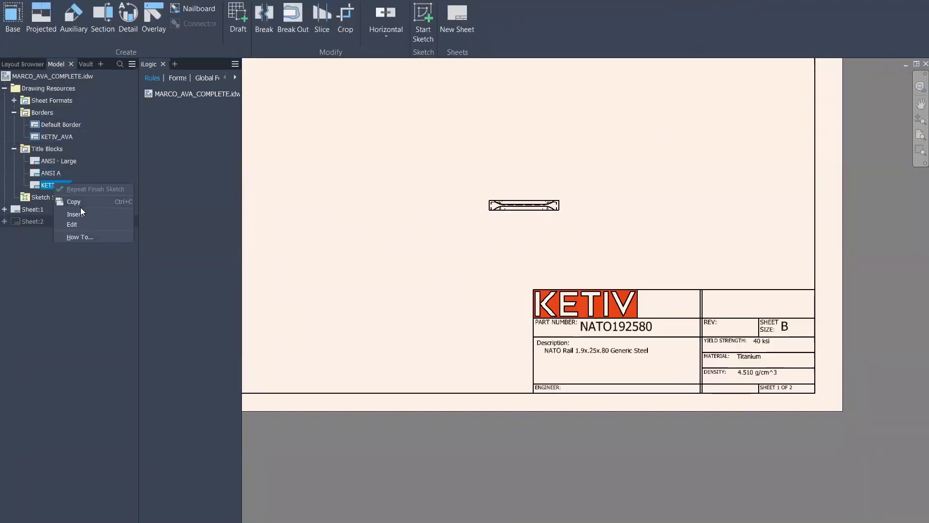
{"action": "left_click", "coordinate": [76, 223]}
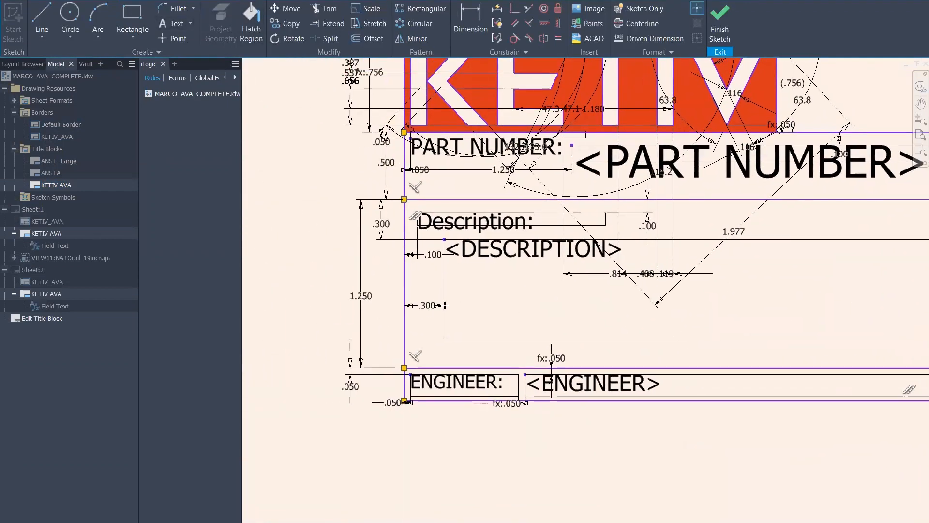
{"action": "scroll", "coordinate": [785, 355], "scroll_direction": "up", "scroll_amount": 3}
{"action": "scroll", "coordinate": [794, 351], "scroll_direction": "down", "scroll_amount": 2}
{"action": "middle_click_drag", "start_coordinate": [584, 311], "coordinate": [298, 281]}
{"action": "scroll", "coordinate": [729, 320], "scroll_direction": "down", "scroll_amount": 3}
{"action": "middle_click_drag", "start_coordinate": [729, 320], "coordinate": [343, 304]}
{"action": "scroll", "coordinate": [361, 316], "scroll_direction": "up", "scroll_amount": 5}
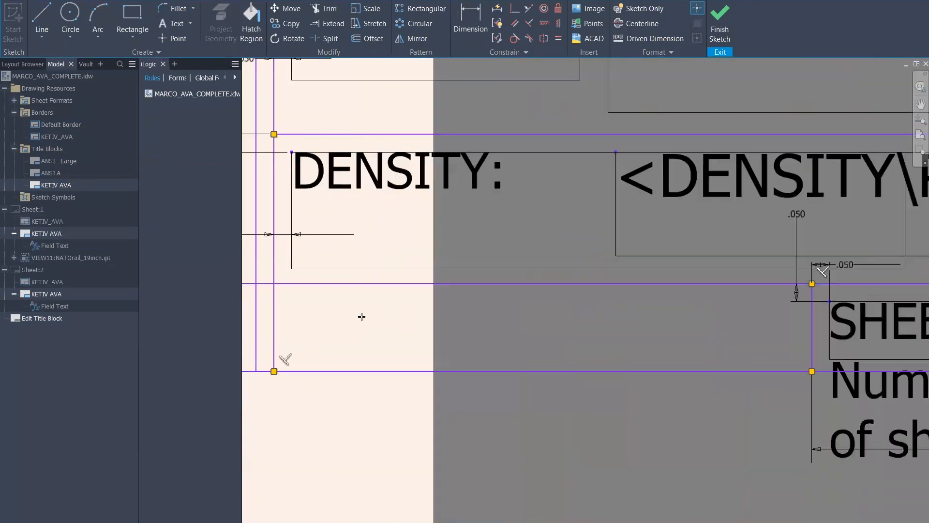
Add a Prompted Entry text field below DENSITY and save the title block edits
{"action": "left_click_drag", "start_coordinate": [803, 364], "coordinate": [285, 292]}
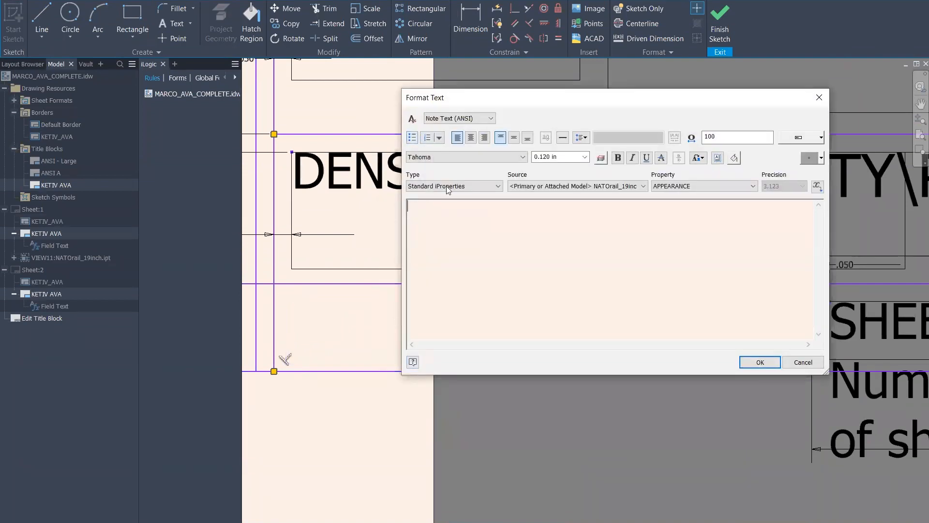
{"action": "left_click", "coordinate": [446, 185]}
{"action": "left_click", "coordinate": [431, 222]}
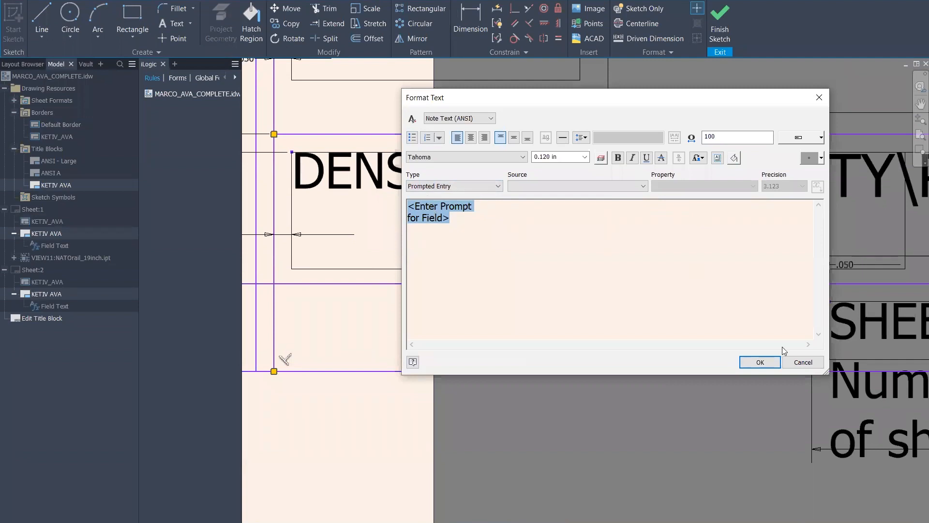
{"action": "left_click", "coordinate": [759, 362]}
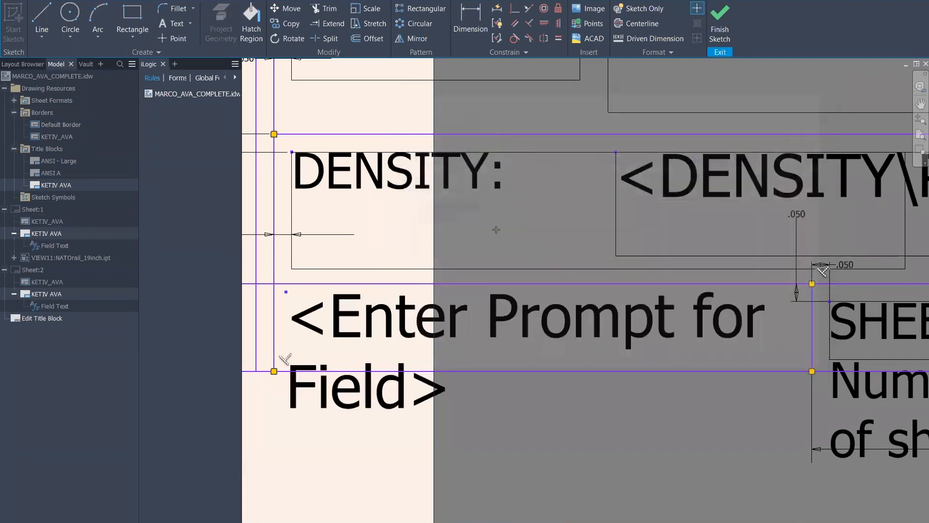
{"action": "left_click", "coordinate": [731, 33]}
{"action": "left_click", "coordinate": [401, 282]}
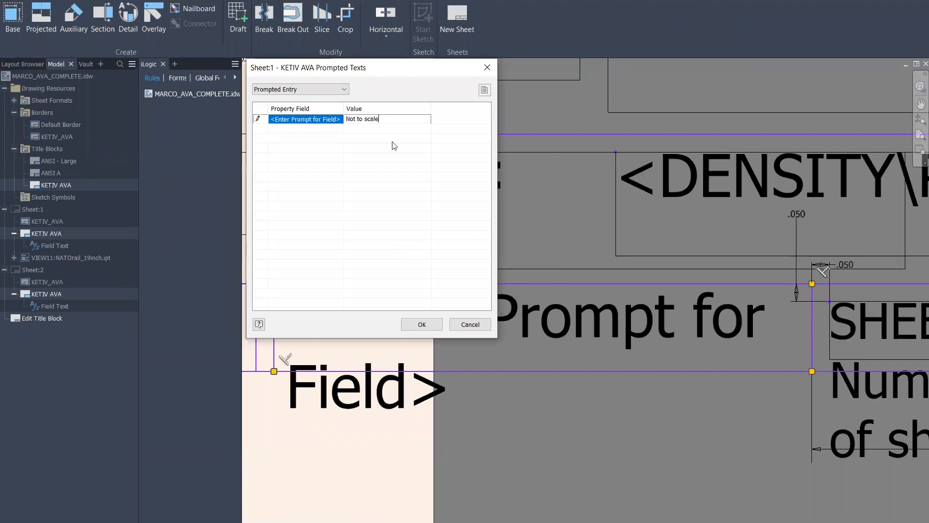
Enter 'Not to scale' as the prompted value and inspect Sheet:1's KETIV AVA field text
{"action": "left_click", "coordinate": [422, 329]}
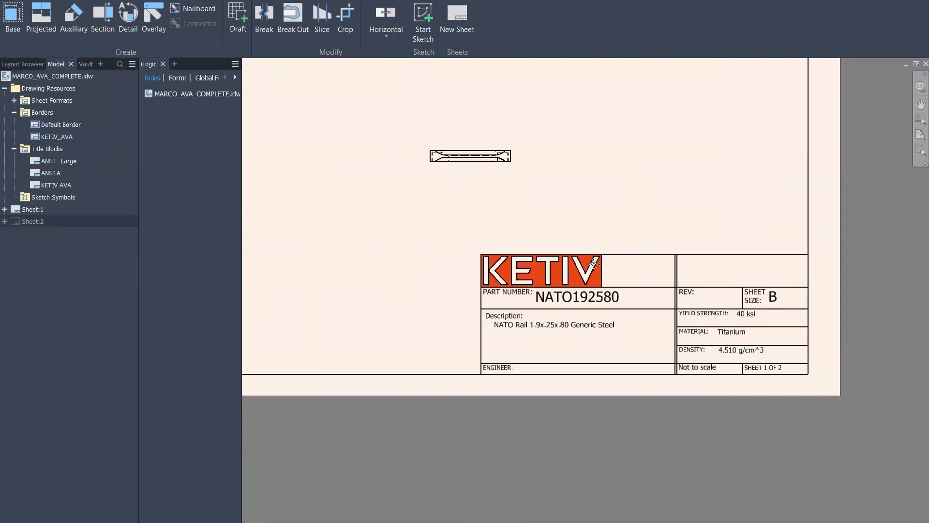
{"action": "left_click", "coordinate": [5, 209]}
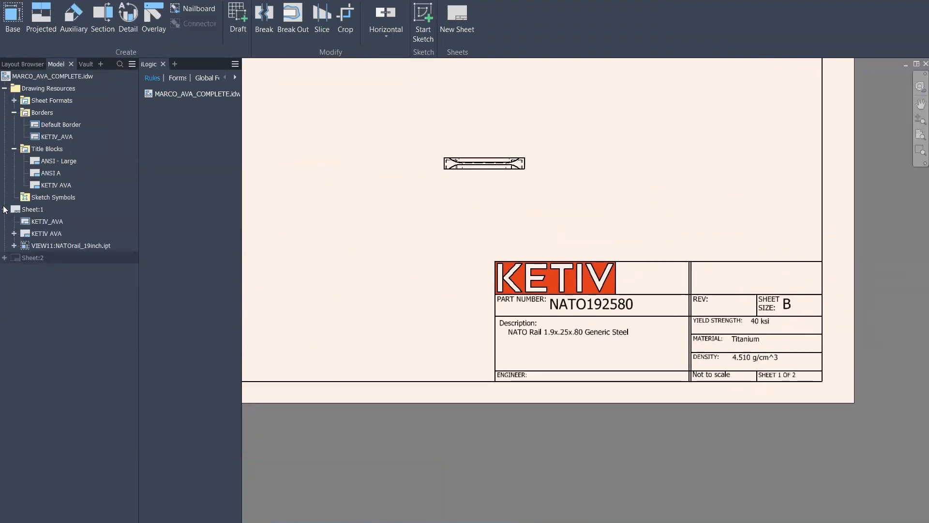
{"action": "left_click", "coordinate": [14, 246]}
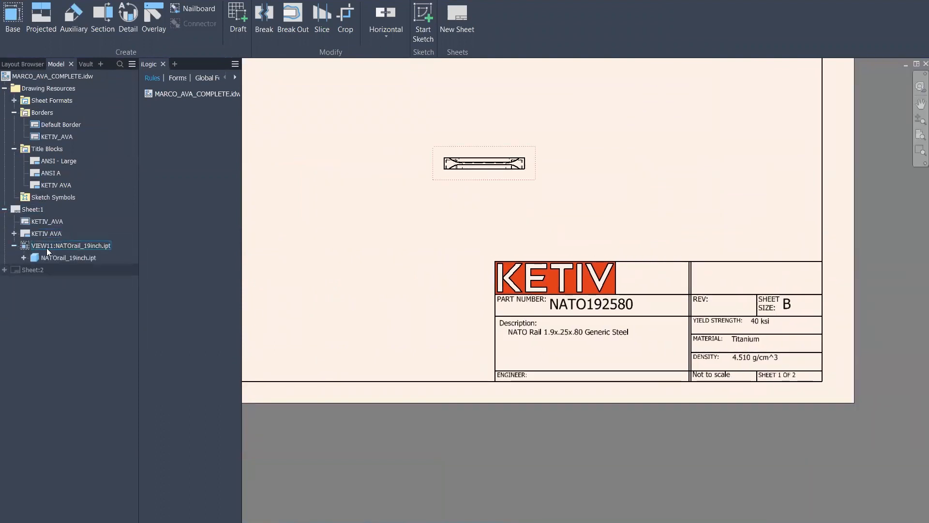
{"action": "left_click", "coordinate": [14, 234]}
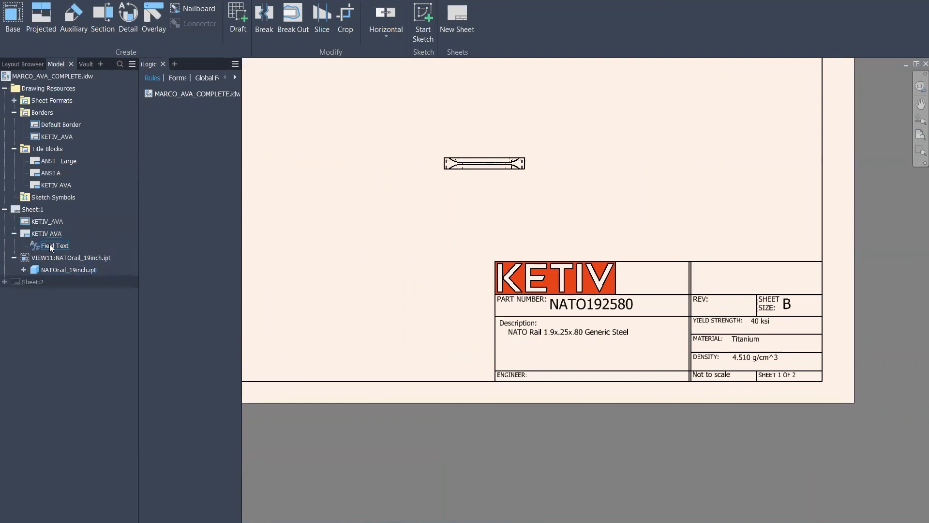
{"action": "right_click", "coordinate": [54, 243]}
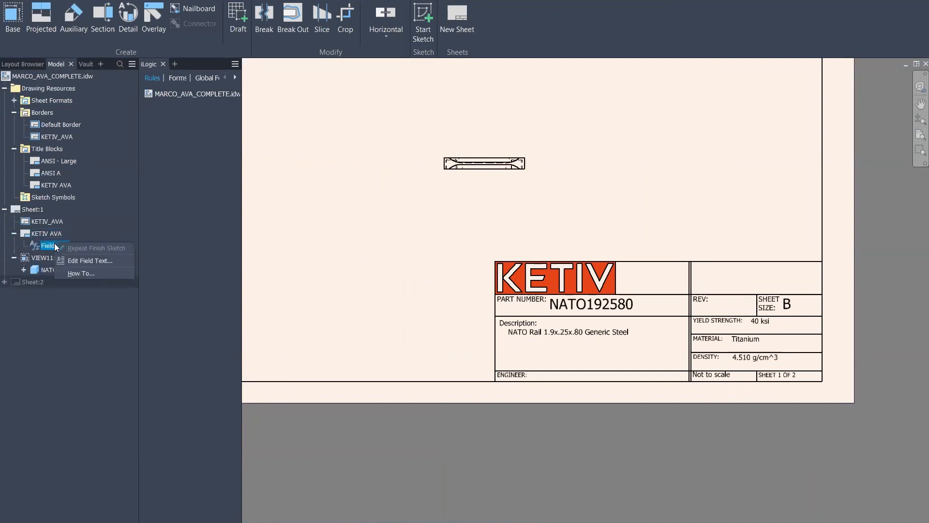
{"action": "left_click", "coordinate": [88, 260]}
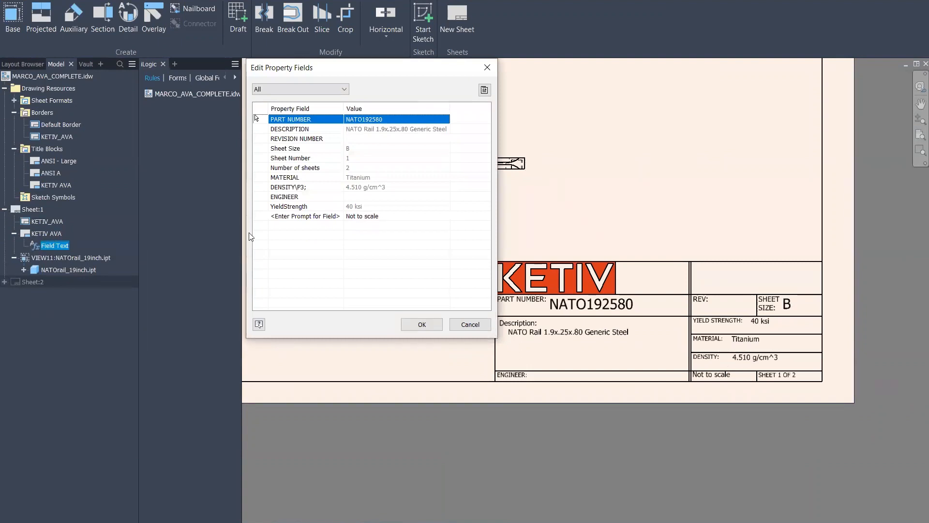
{"action": "left_click", "coordinate": [488, 72]}
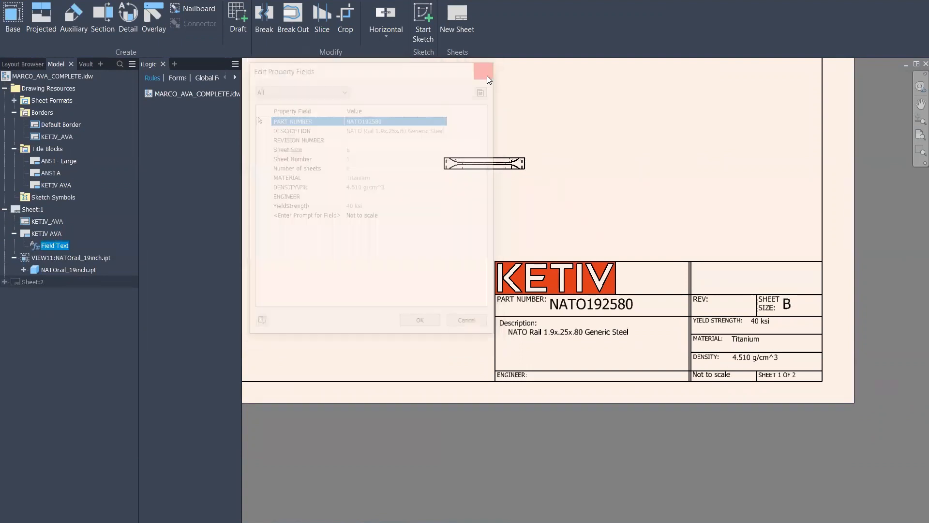
Confirm the field text still reads 'Not to scale' and zoom out to the whole sheet
{"action": "right_click", "coordinate": [52, 245]}
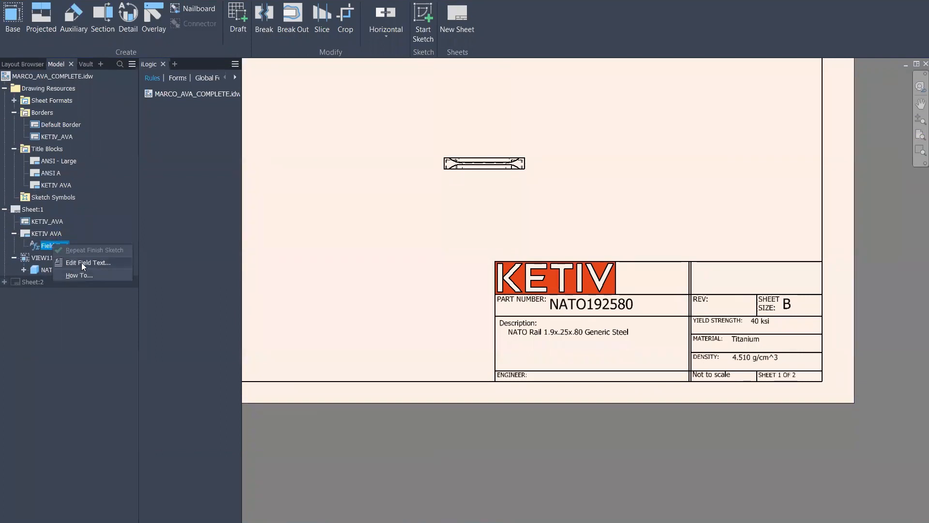
{"action": "left_click", "coordinate": [81, 262]}
{"action": "left_click", "coordinate": [387, 216]}
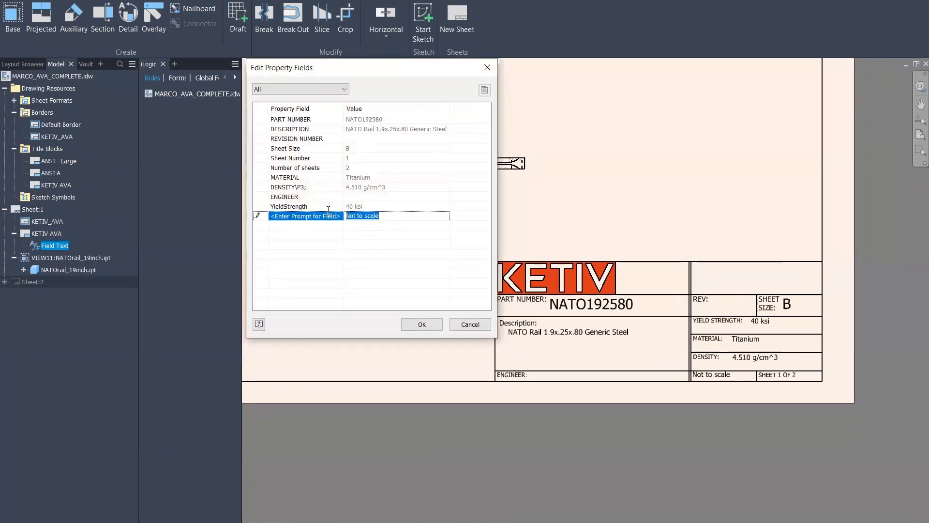
{"action": "left_click", "coordinate": [393, 217]}
{"action": "left_click", "coordinate": [421, 323]}
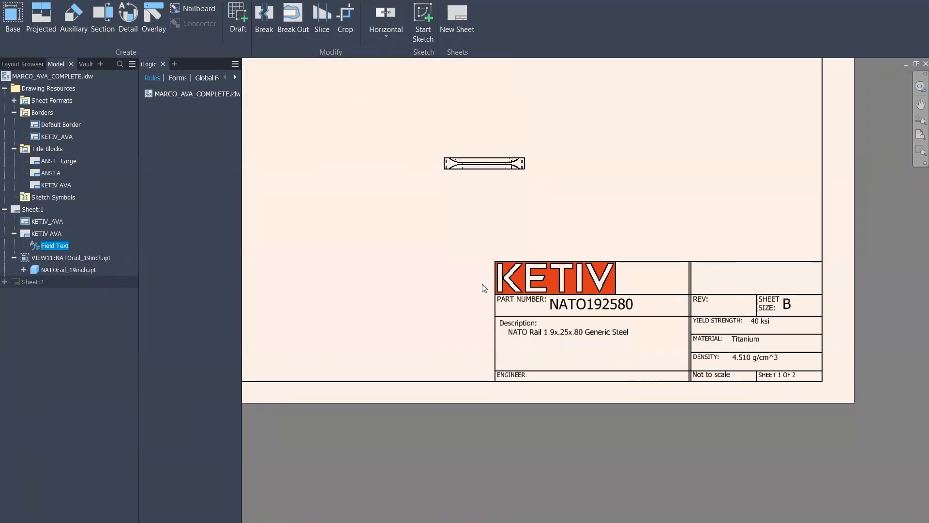
{"action": "key", "text": "Home"}
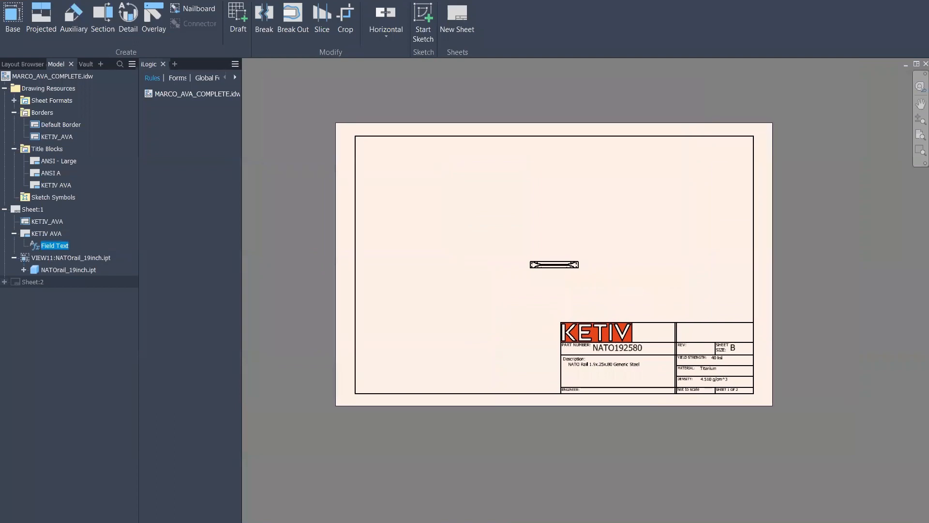
Delete the NATOrail view VIEW11 from the MARCO_AVA_COMPLETE sheet
{"action": "key", "text": "ctrl+F4"}
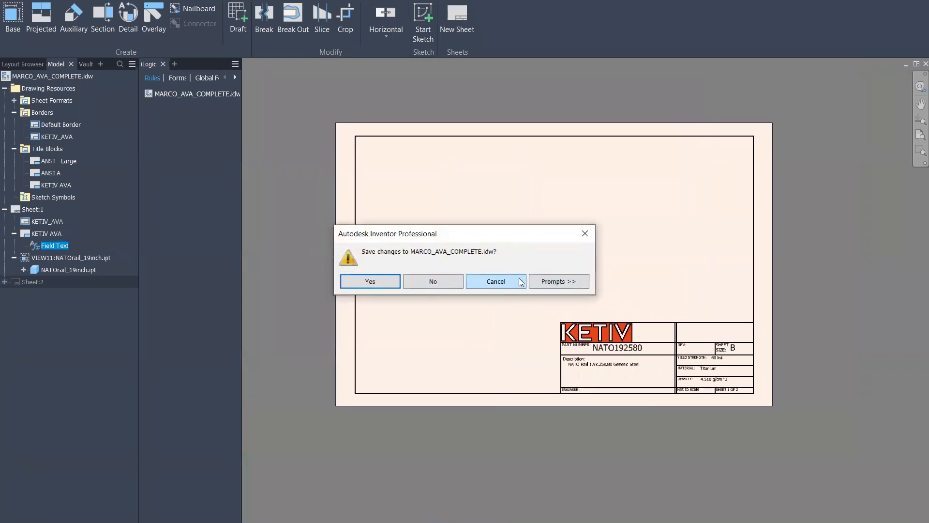
{"action": "left_click", "coordinate": [496, 282]}
{"action": "left_click", "coordinate": [583, 274]}
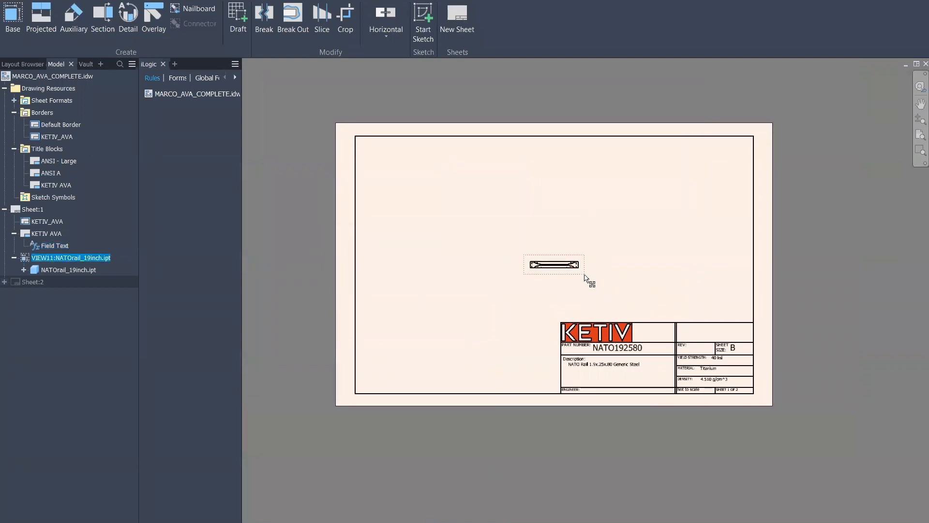
{"action": "key", "text": "Delete"}
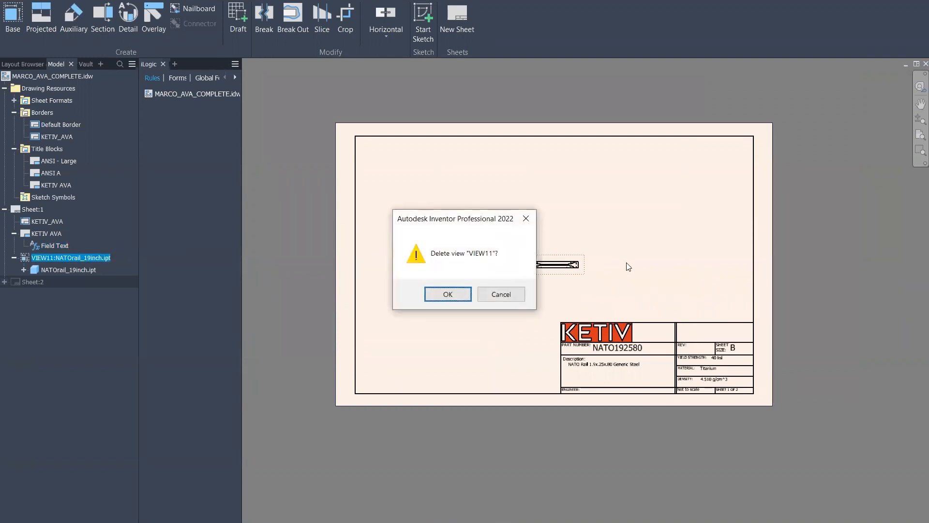
{"action": "left_click", "coordinate": [440, 296]}
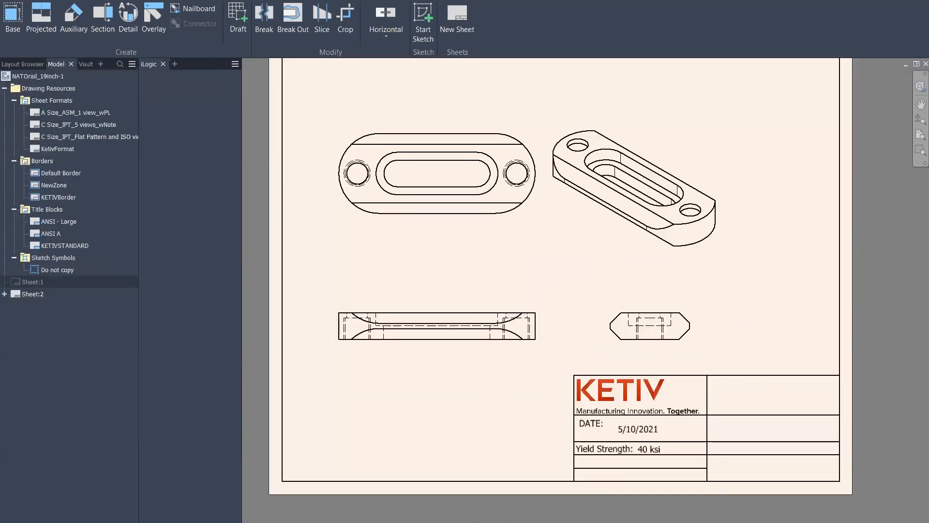
Close NATOrail_19inch-1 and NATOrail_19inch.ipt without saving
{"action": "left_click", "coordinate": [520, 521]}
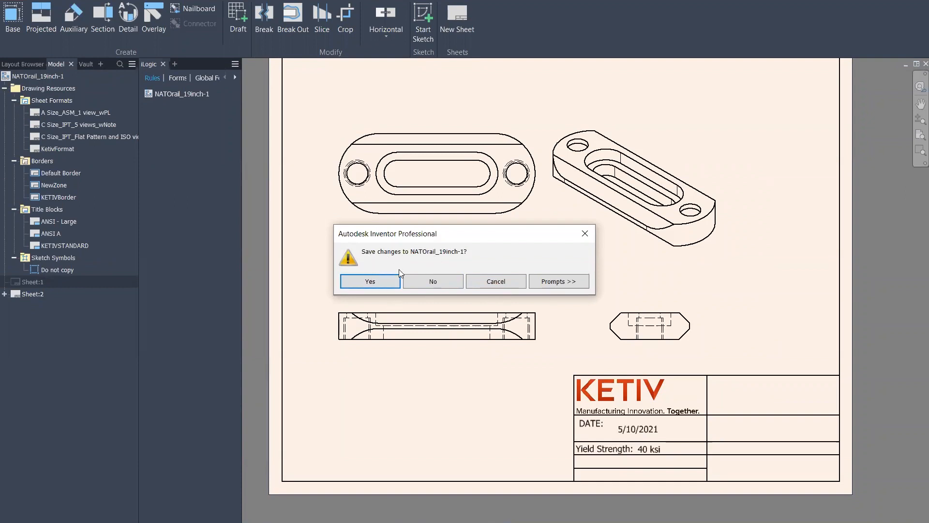
{"action": "left_click", "coordinate": [439, 280]}
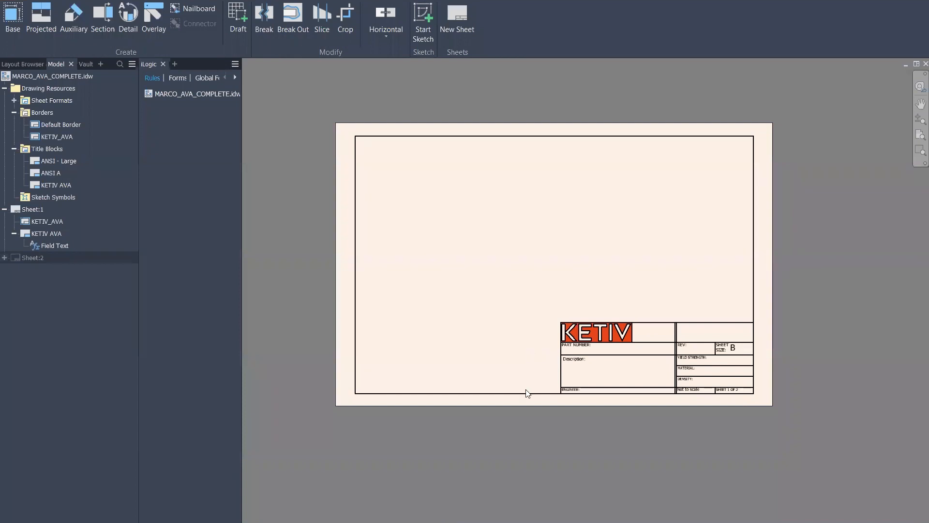
{"action": "left_click", "coordinate": [433, 522]}
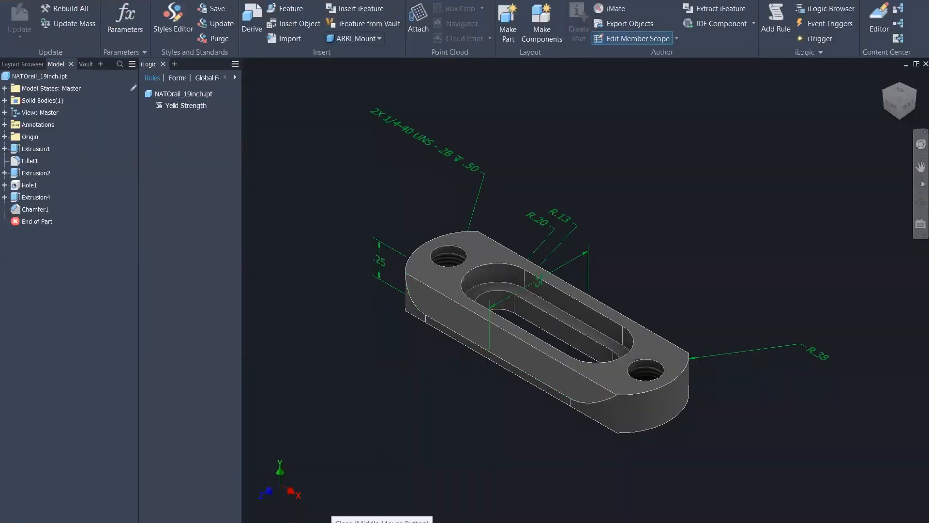
{"action": "left_click", "coordinate": [431, 521]}
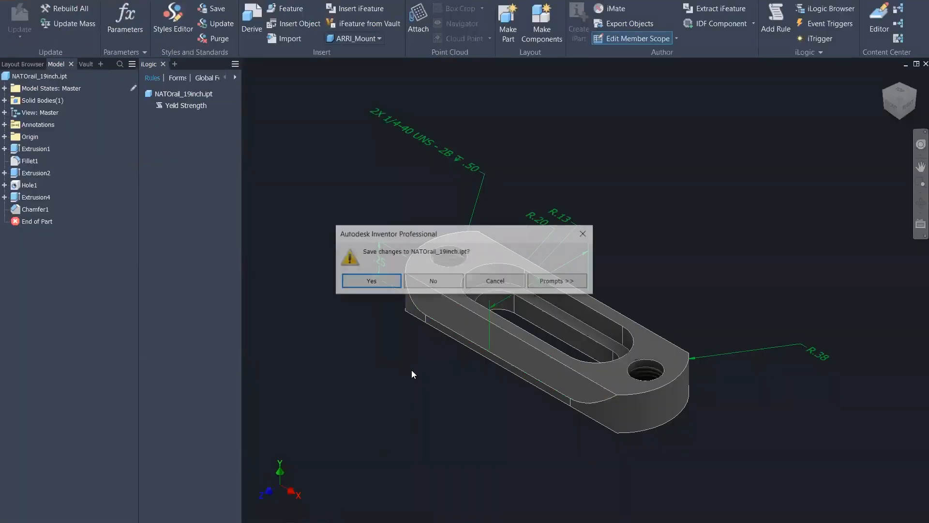
{"action": "left_click", "coordinate": [434, 282]}
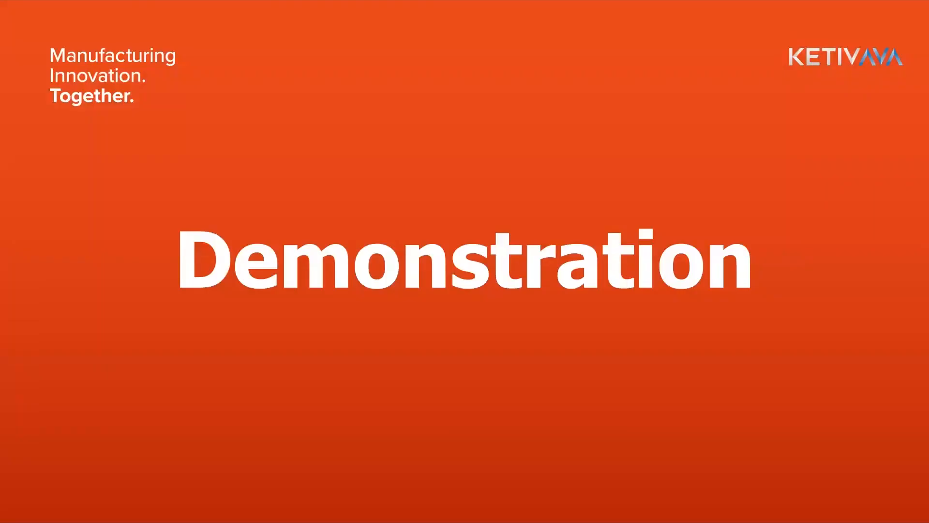
Search 'drawing' in the Start menu and launch Drawing Resource Transfer Wizard 2022
{"action": "key", "text": "super"}
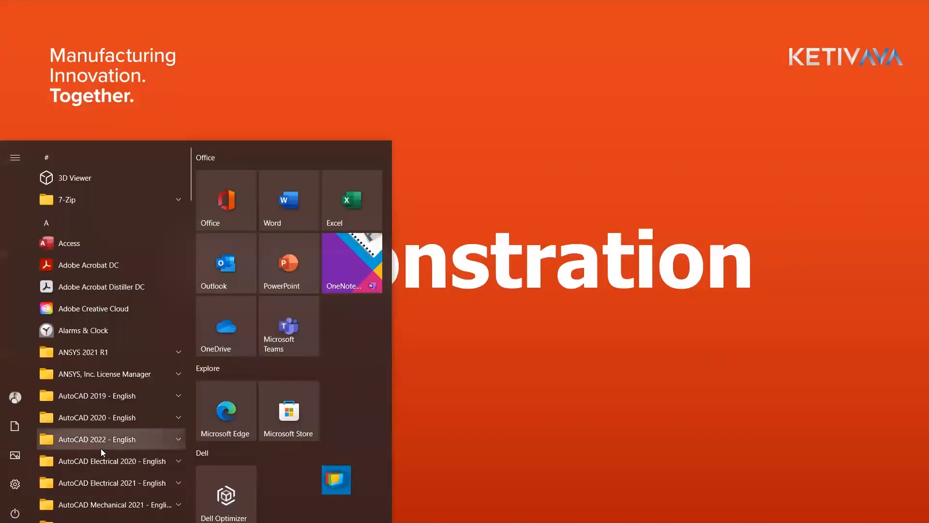
{"action": "type", "text": "drawing"}
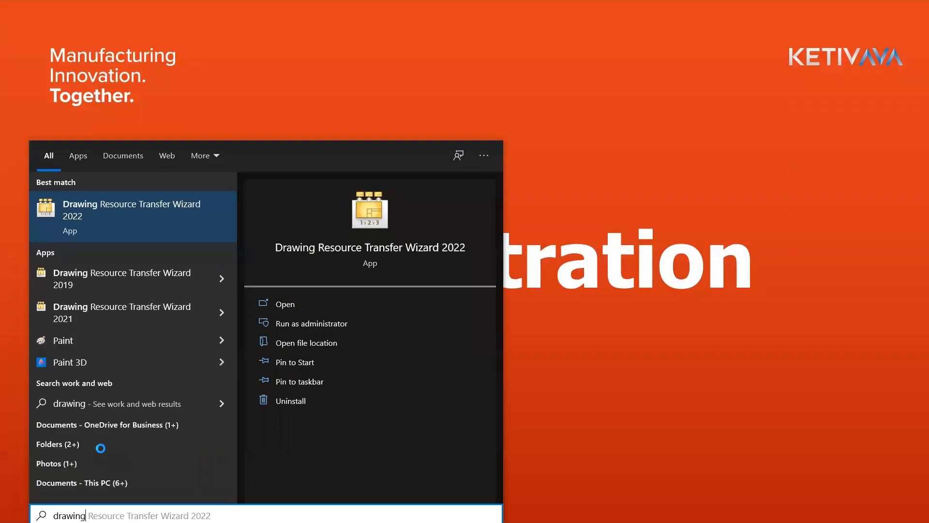
{"action": "left_click", "coordinate": [137, 216]}
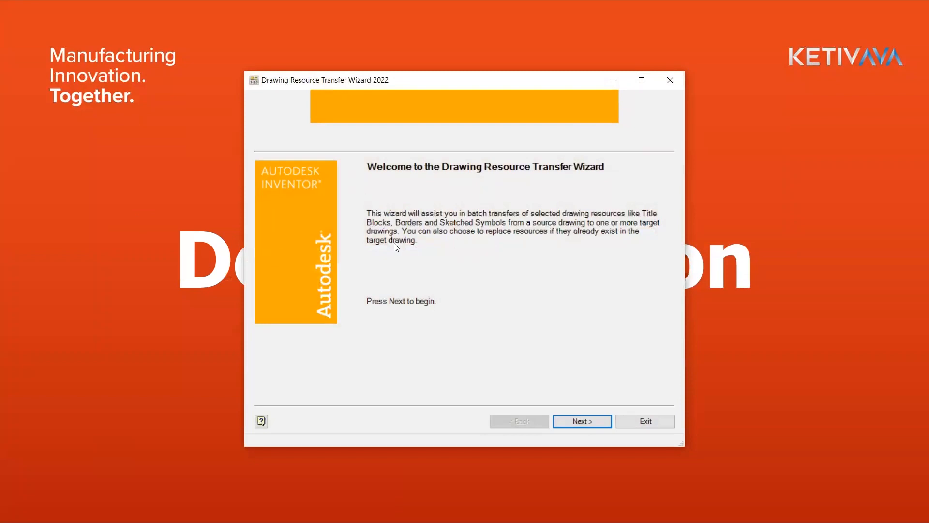
Choose MARCO_AVA_COMPLETE.idw as source, unchecking the ANSI - Large and ANSI A title blocks
{"action": "left_click", "coordinate": [577, 420]}
{"action": "left_click", "coordinate": [657, 182]}
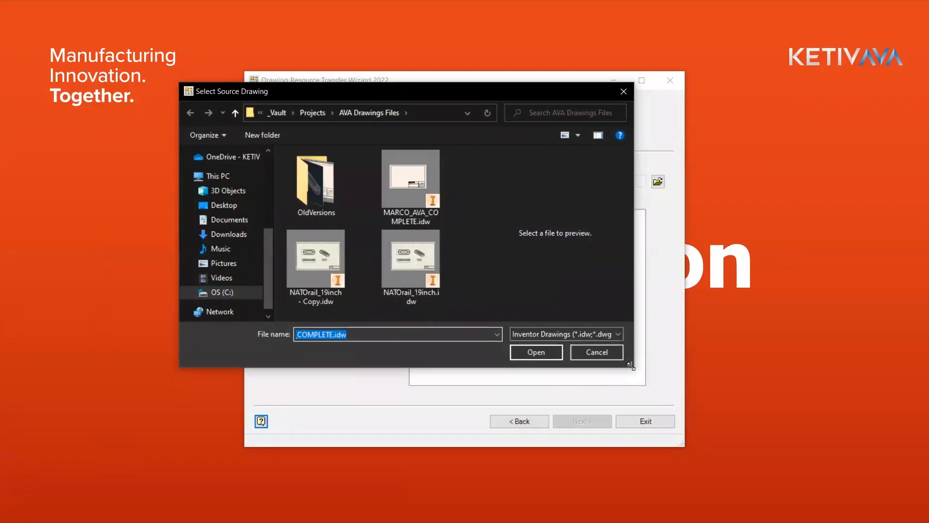
{"action": "left_click_drag", "start_coordinate": [631, 366], "coordinate": [732, 428]}
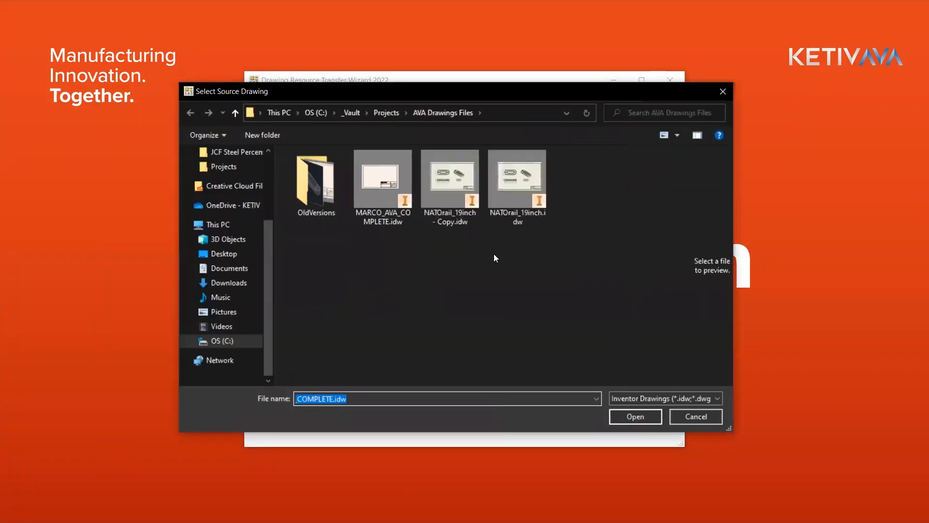
{"action": "double_click", "coordinate": [382, 177]}
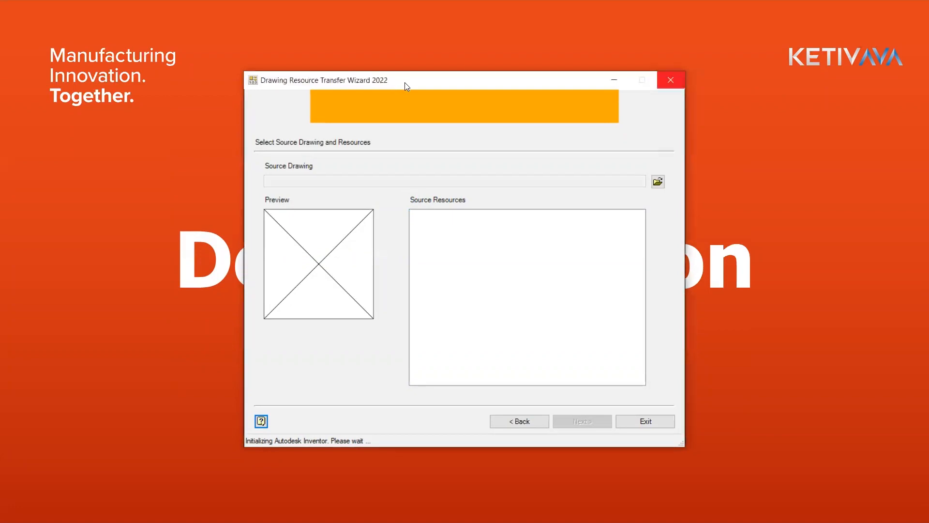
{"action": "left_click_drag", "start_coordinate": [404, 82], "coordinate": [422, 74]}
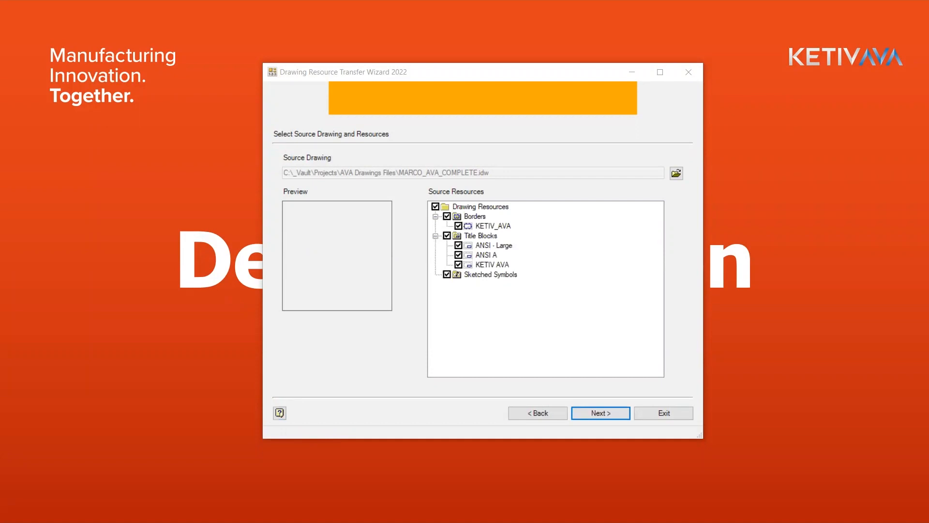
{"action": "left_click", "coordinate": [458, 245]}
{"action": "left_click", "coordinate": [458, 255]}
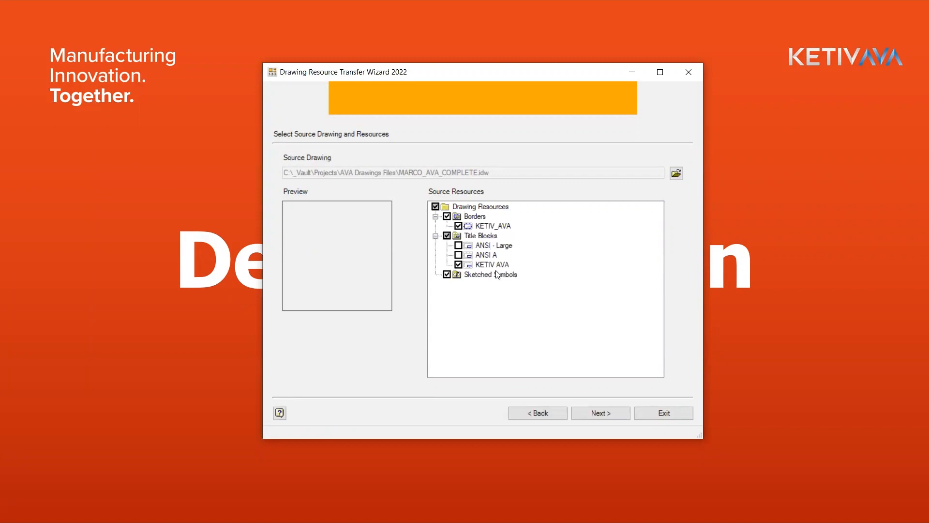
Target NATOrail_19inch.idw, keep No for replacing resources, and start the transfer
{"action": "left_click", "coordinate": [602, 413]}
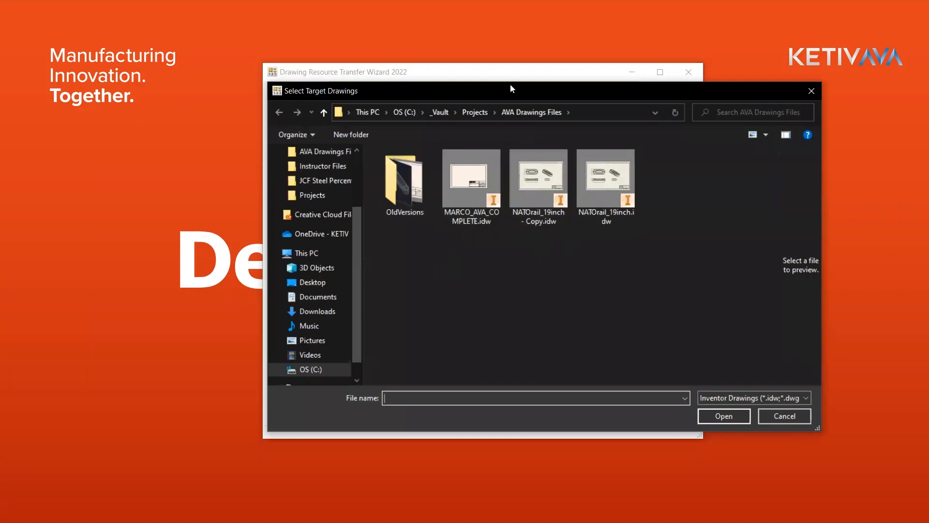
{"action": "left_click_drag", "start_coordinate": [420, 97], "coordinate": [317, 105]}
{"action": "left_click", "coordinate": [435, 186]}
{"action": "left_click", "coordinate": [499, 183]}
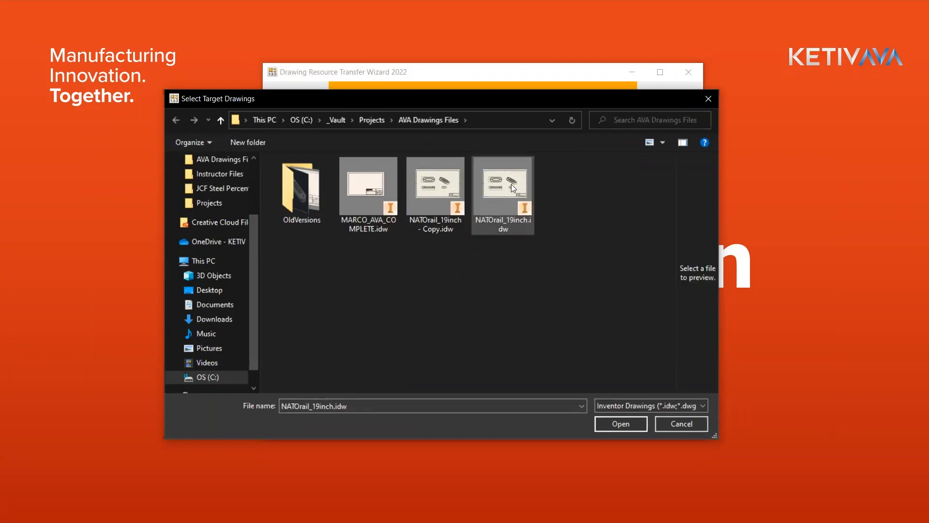
{"action": "left_click", "coordinate": [615, 424]}
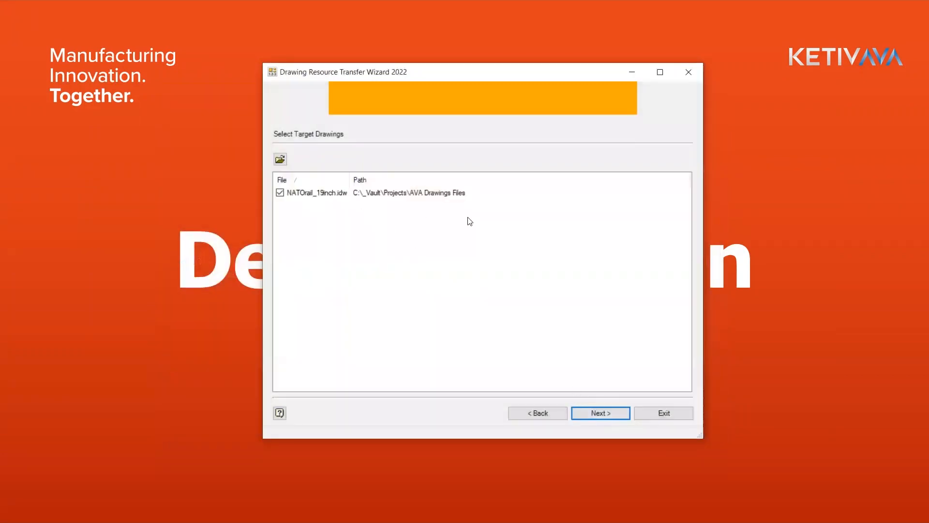
{"action": "left_click", "coordinate": [601, 411]}
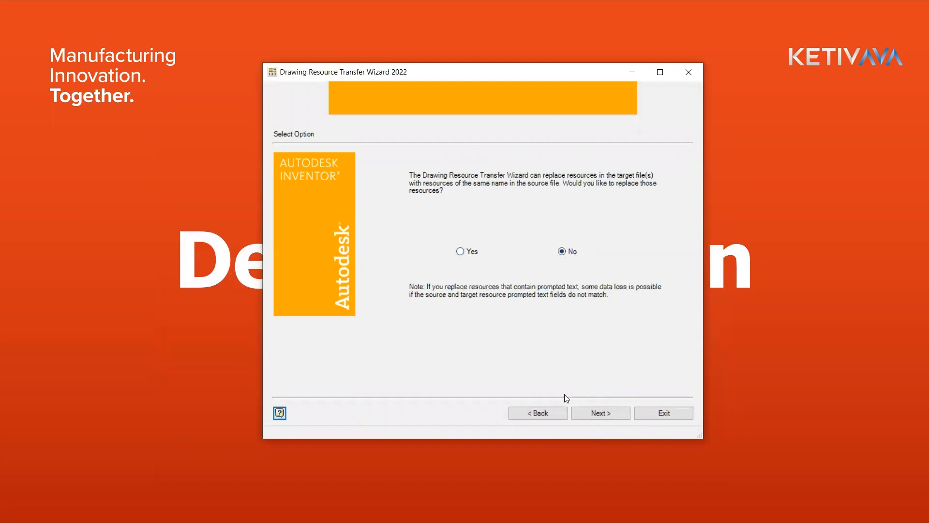
{"action": "left_click", "coordinate": [603, 413]}
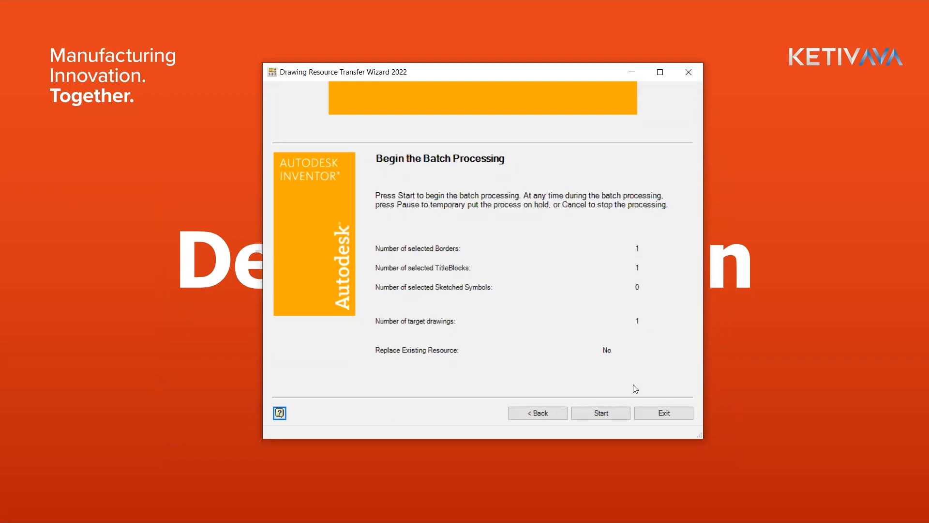
{"action": "left_click", "coordinate": [596, 415]}
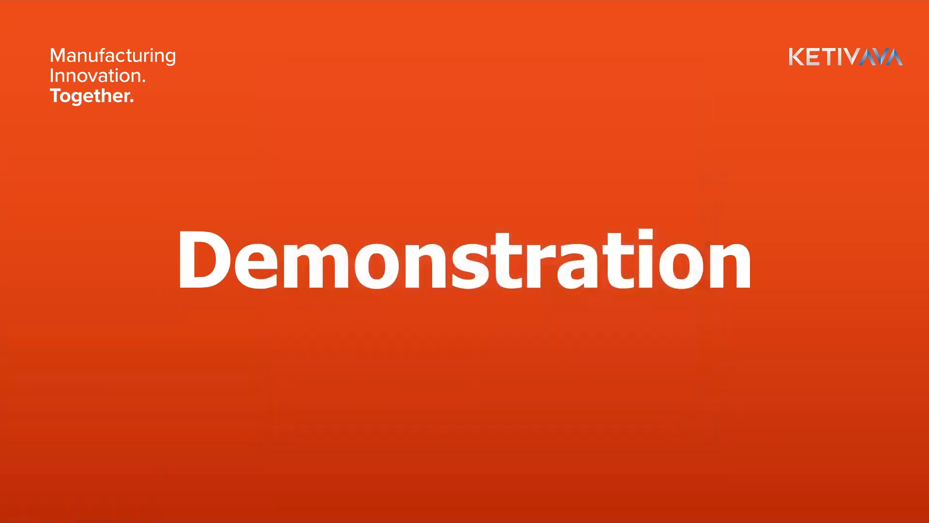
Open and close the Windows Start menu to return to Inventor
{"action": "key", "text": "super"}
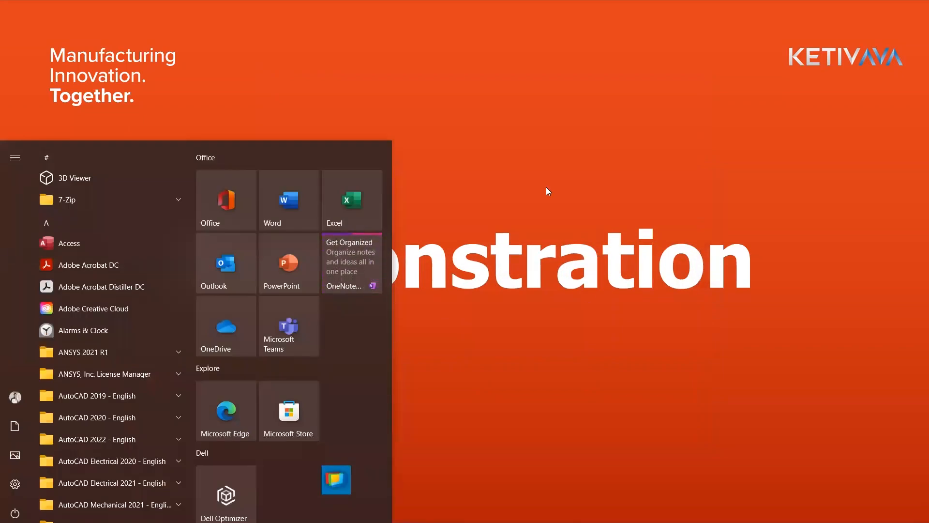
{"action": "key", "text": "super"}
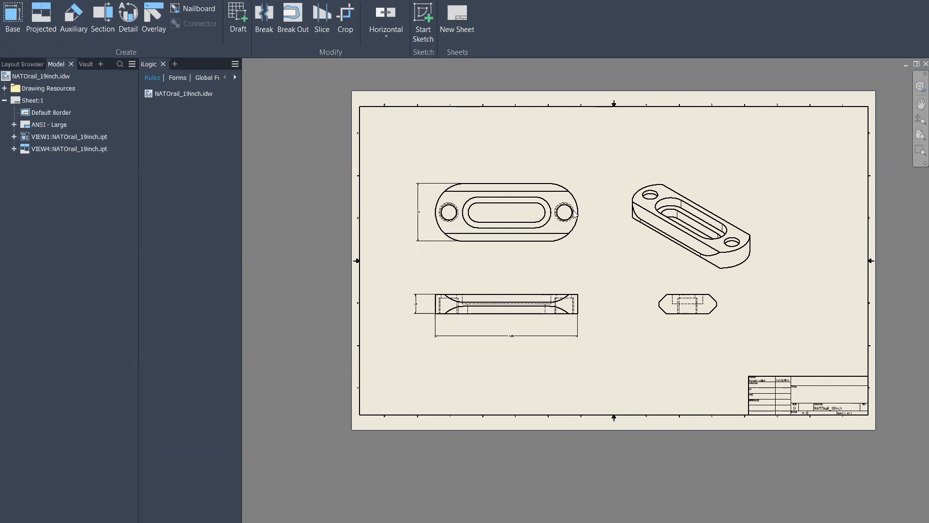
Zoom and pan around the sheet to inspect the title block's DRAWN cell and part views
{"action": "scroll", "coordinate": [581, 316], "scroll_direction": "up", "scroll_amount": 3}
{"action": "middle_click_drag", "start_coordinate": [639, 310], "coordinate": [525, 285]}
{"action": "middle_click_drag", "start_coordinate": [555, 234], "coordinate": [604, 265]}
{"action": "scroll", "coordinate": [820, 387], "scroll_direction": "down", "scroll_amount": 6}
{"action": "middle_click_drag", "start_coordinate": [768, 388], "coordinate": [644, 217]}
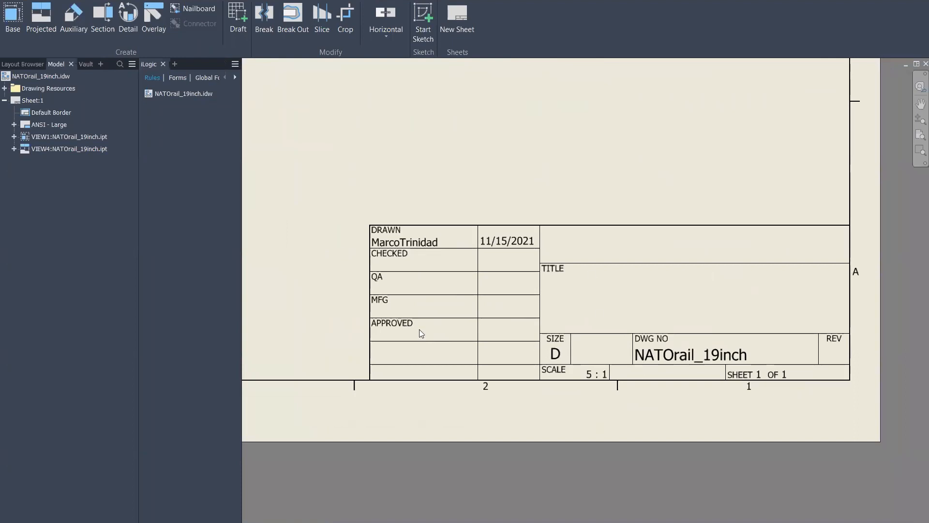
{"action": "scroll", "coordinate": [465, 280], "scroll_direction": "up", "scroll_amount": 6}
{"action": "middle_click_drag", "start_coordinate": [540, 282], "coordinate": [690, 360]}
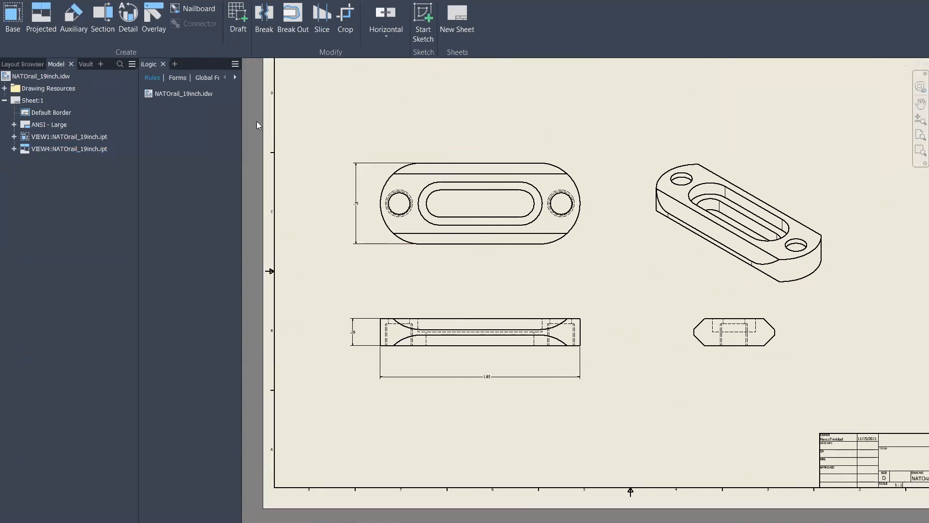
Expand Drawing Resources, Title Blocks and Borders to reveal the KETIV AVA entries
{"action": "left_click", "coordinate": [5, 88]}
{"action": "left_click", "coordinate": [14, 125]}
{"action": "left_click", "coordinate": [14, 112]}
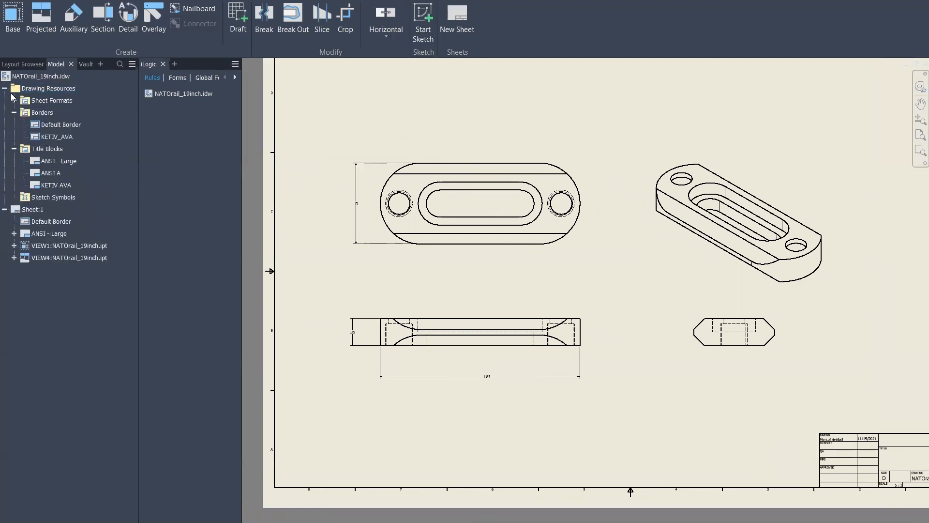
Delete the sheet's Default Border and ANSI - Large title block after the KETIV_AVA border is refused
{"action": "double_click", "coordinate": [57, 137]}
{"action": "key", "text": "Return"}
{"action": "left_click", "coordinate": [51, 221]}
{"action": "right_click", "coordinate": [55, 222]}
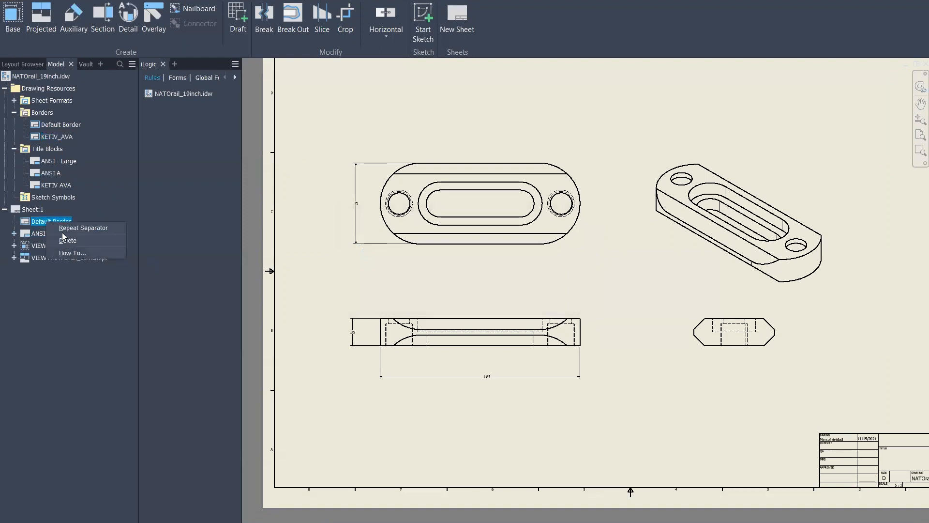
{"action": "left_click", "coordinate": [67, 240]}
{"action": "right_click", "coordinate": [42, 221]}
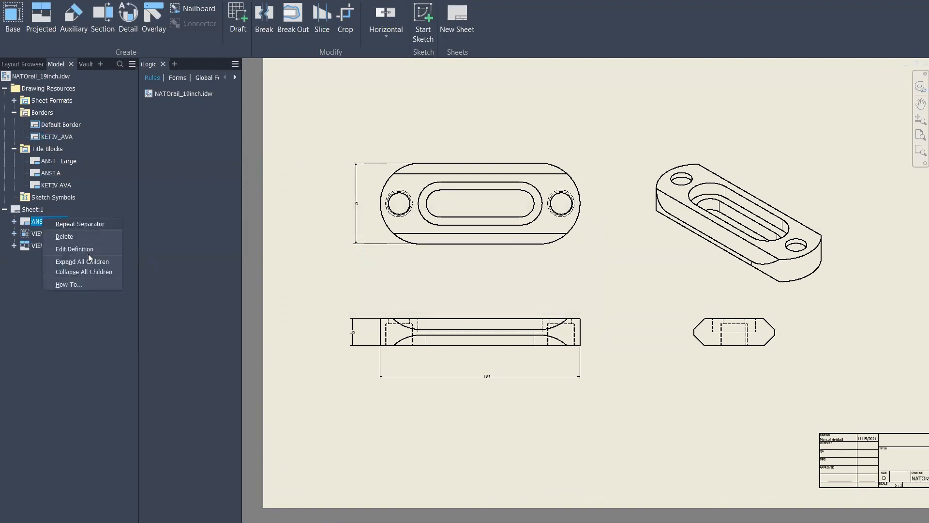
{"action": "left_click", "coordinate": [65, 237]}
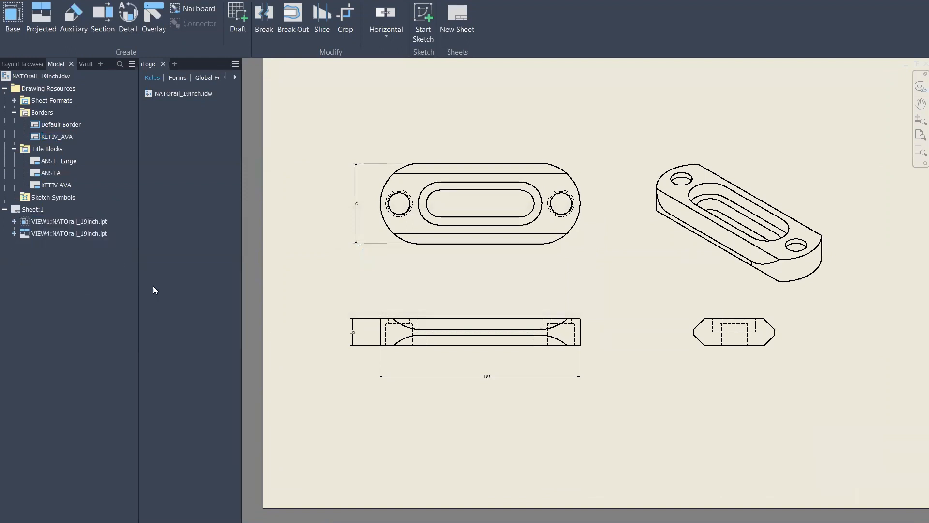
Insert the KETIV_AVA border and KETIV AVA title block with 'DO NOT COPY' as the prompted text
{"action": "left_click", "coordinate": [50, 184]}
{"action": "double_click", "coordinate": [56, 136]}
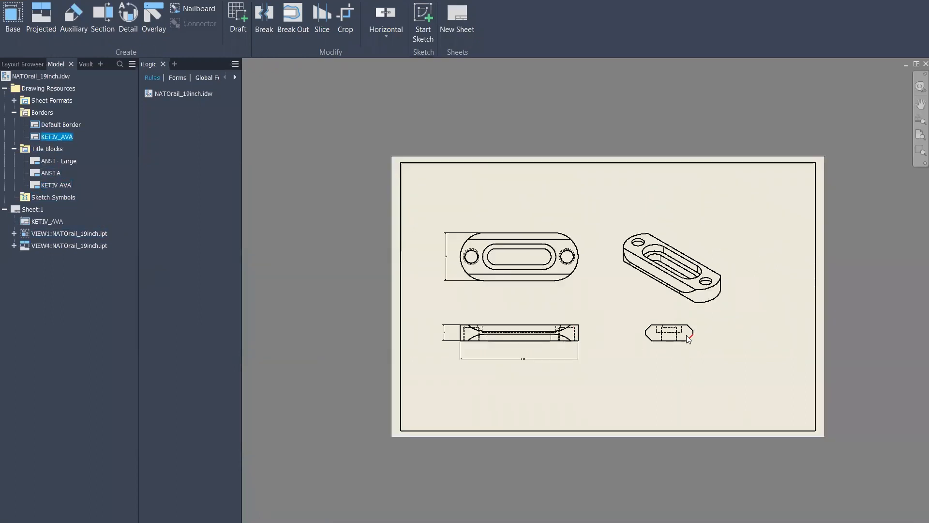
{"action": "double_click", "coordinate": [48, 185]}
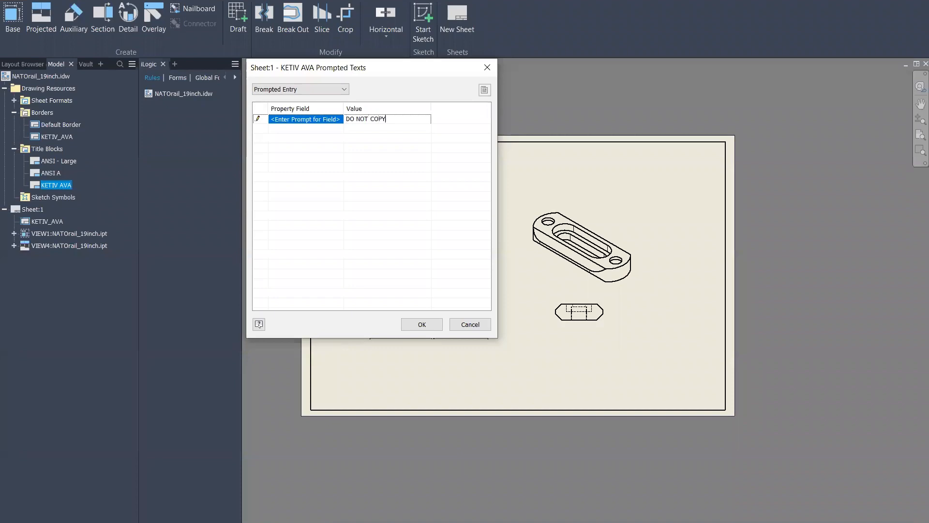
{"action": "left_click", "coordinate": [421, 324]}
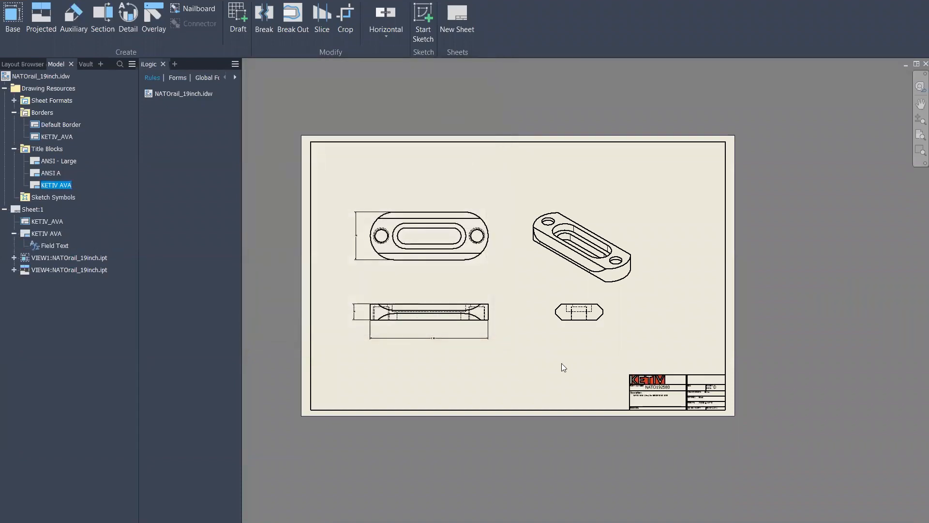
Inspect the filled title block showing NATO192580, Steel, 30 ksi and DO NOT COPY
{"action": "scroll", "coordinate": [638, 382], "scroll_direction": "up", "scroll_amount": 3}
{"action": "scroll", "coordinate": [639, 382], "scroll_direction": "up", "scroll_amount": 5}
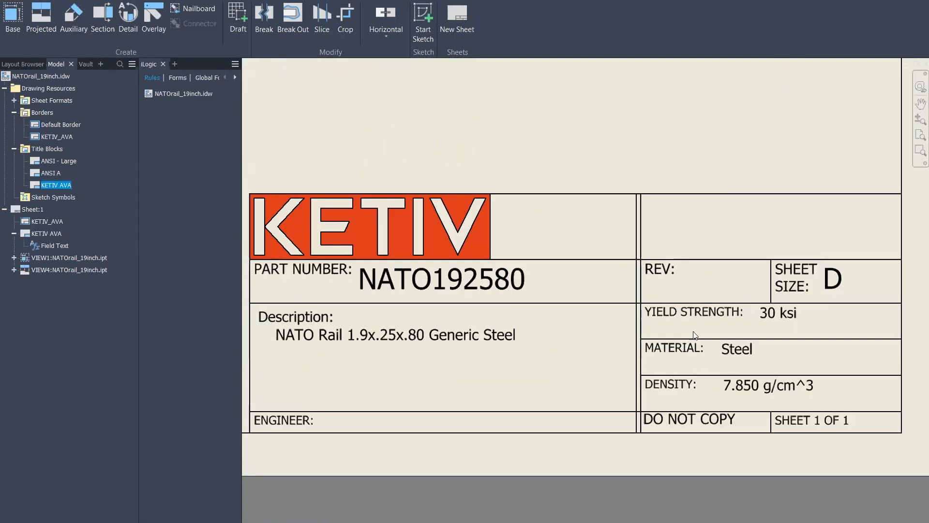
{"action": "mouse_move", "coordinate": [608, 345]}
{"action": "middle_mouse_down"}
{"action": "mouse_move", "coordinate": [628, 335]}
{"action": "mouse_move", "coordinate": [612, 349]}
{"action": "middle_mouse_up"}
{"action": "scroll", "coordinate": [587, 186], "scroll_direction": "down", "scroll_amount": 5}
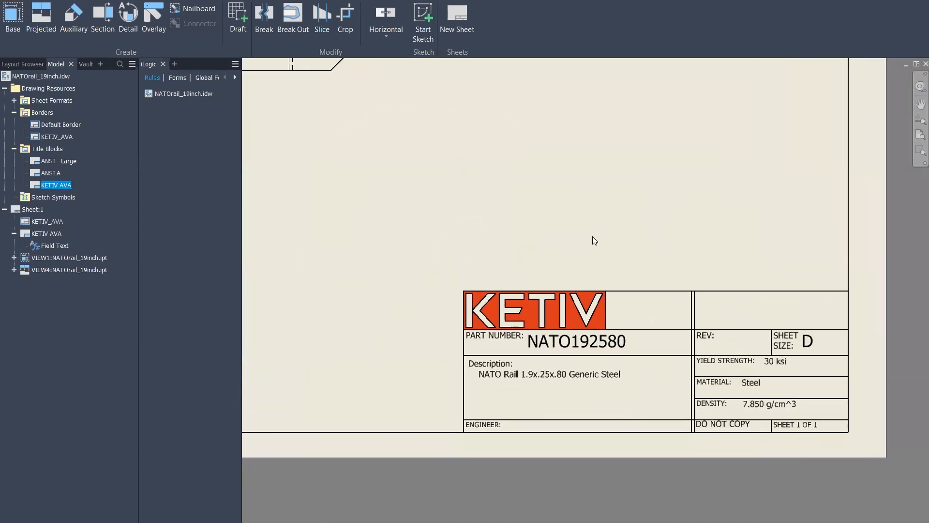
{"action": "middle_click_drag", "start_coordinate": [436, 145], "coordinate": [499, 196]}
{"action": "mouse_move", "coordinate": [450, 153]}
{"action": "middle_mouse_down"}
{"action": "mouse_move", "coordinate": [513, 202]}
{"action": "mouse_move", "coordinate": [533, 181]}
{"action": "mouse_move", "coordinate": [599, 219]}
{"action": "middle_mouse_up"}
{"action": "scroll", "coordinate": [534, 180], "scroll_direction": "down", "scroll_amount": 3}
{"action": "mouse_move", "coordinate": [445, 146]}
{"action": "middle_mouse_down"}
{"action": "mouse_move", "coordinate": [510, 229]}
{"action": "mouse_move", "coordinate": [487, 237]}
{"action": "middle_mouse_up"}
{"action": "scroll", "coordinate": [486, 246], "scroll_direction": "down", "scroll_amount": 2}
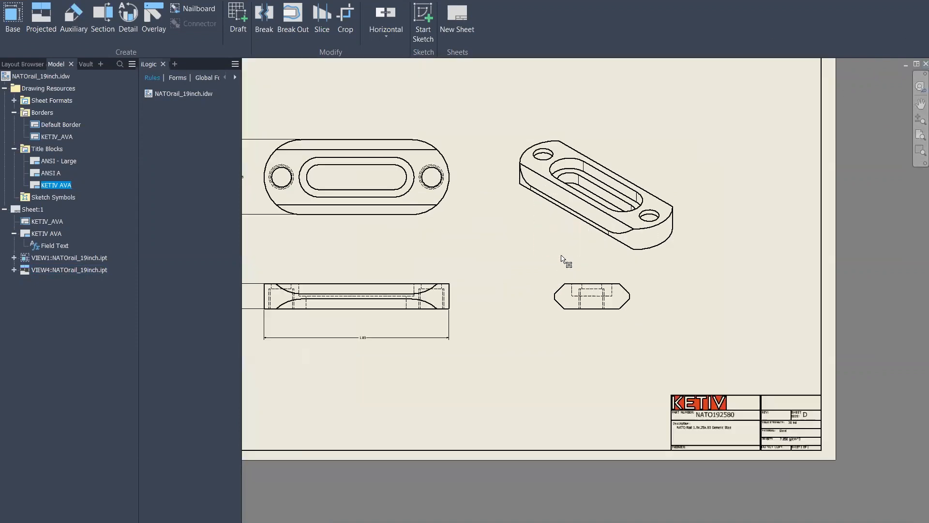
{"action": "scroll", "coordinate": [559, 256], "scroll_direction": "up", "scroll_amount": 3}
{"action": "middle_click_drag", "start_coordinate": [795, 378], "coordinate": [742, 306]}
{"action": "scroll", "coordinate": [741, 305], "scroll_direction": "up", "scroll_amount": 3}
{"action": "middle_click_drag", "start_coordinate": [631, 277], "coordinate": [610, 245]}
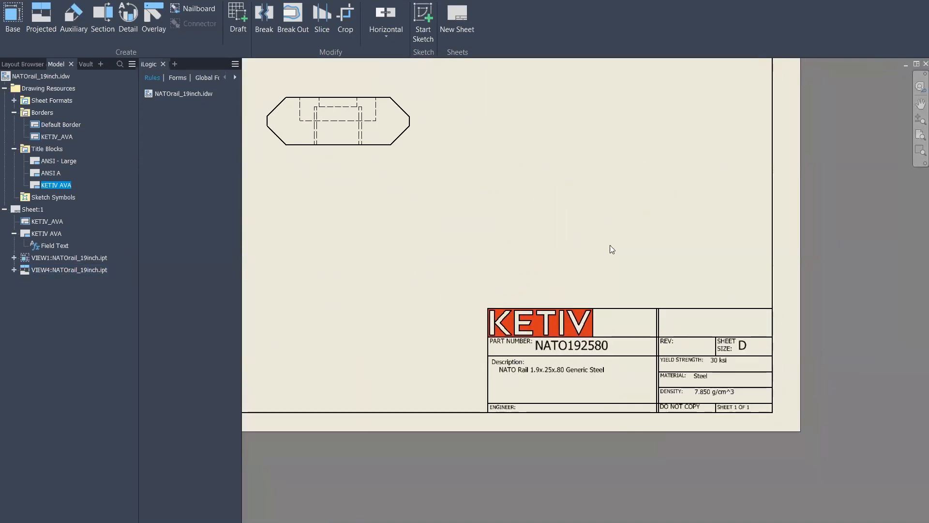
Expand the Sheet Formats folder, select Sketch Symbols, and fit the whole drawing in view
{"action": "left_click", "coordinate": [13, 101]}
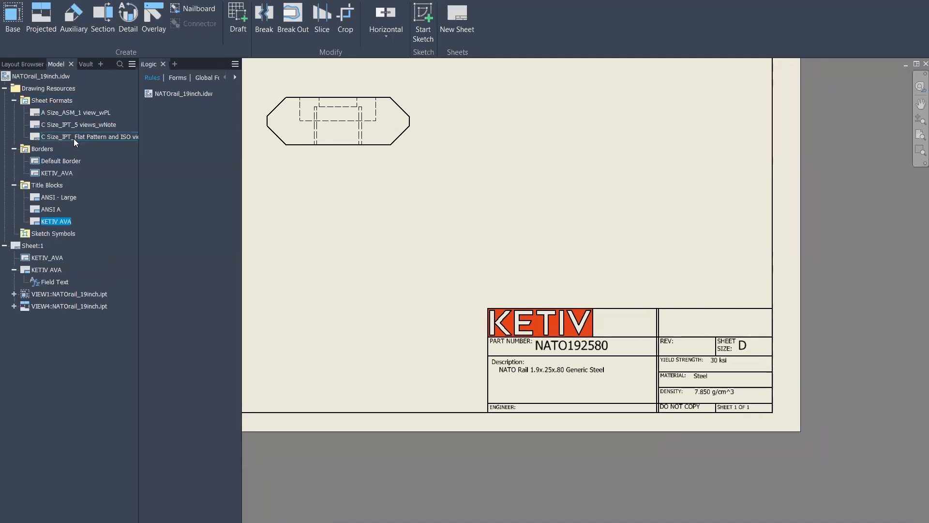
{"action": "middle_click_drag", "start_coordinate": [545, 242], "coordinate": [735, 343]}
{"action": "scroll", "coordinate": [421, 157], "scroll_direction": "down", "scroll_amount": 3}
{"action": "middle_click_drag", "start_coordinate": [616, 191], "coordinate": [704, 244]}
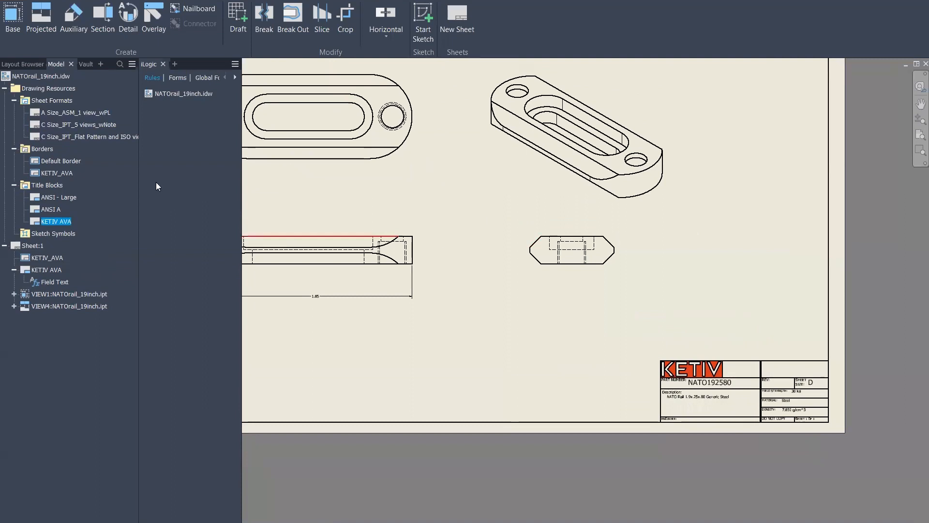
{"action": "left_click", "coordinate": [63, 234]}
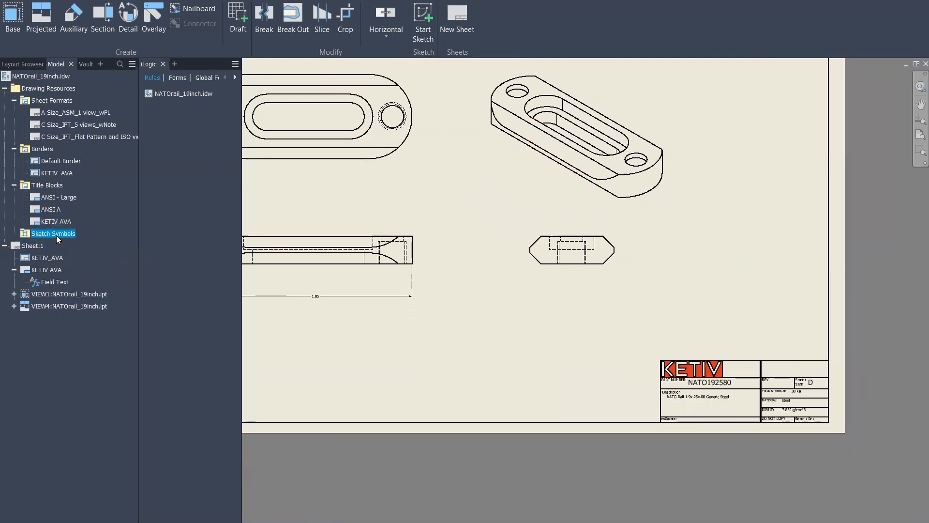
{"action": "middle_click_drag", "start_coordinate": [616, 278], "coordinate": [705, 336]}
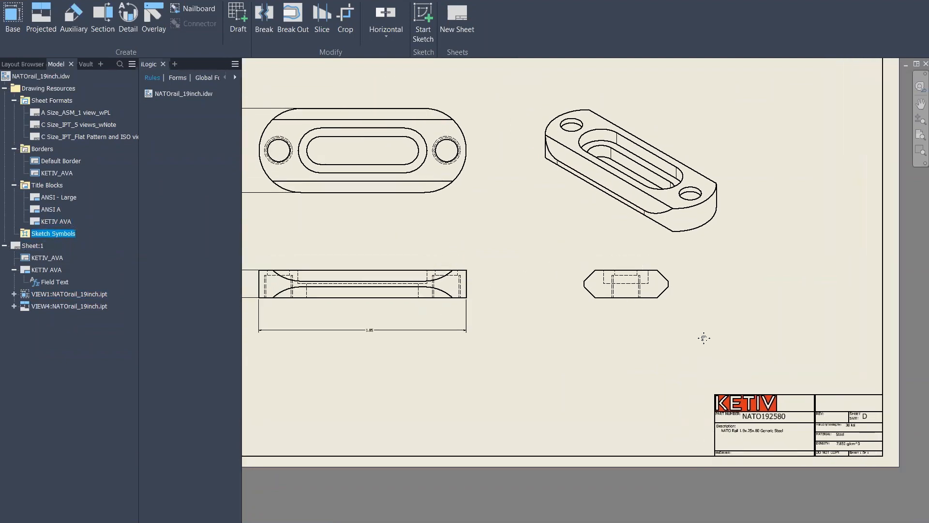
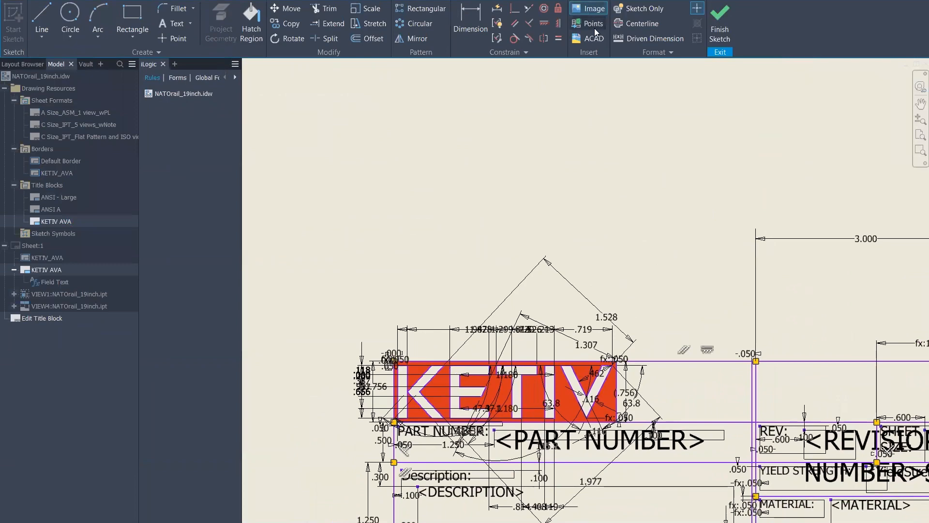
Insert MicrosoftTeams-image.png as the KETIV logo and drag it up and left above the title block
{"action": "left_click", "coordinate": [636, 217]}
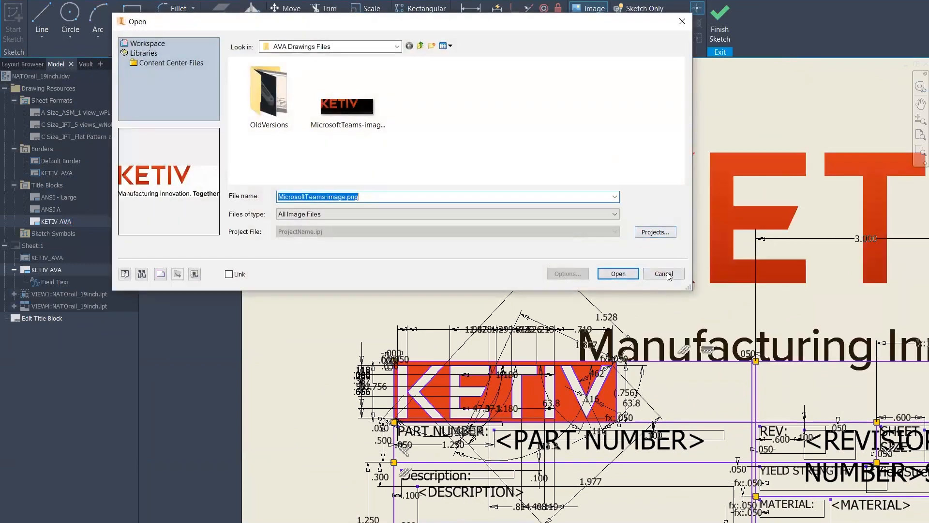
{"action": "left_click", "coordinate": [617, 274]}
{"action": "right_click", "coordinate": [569, 156]}
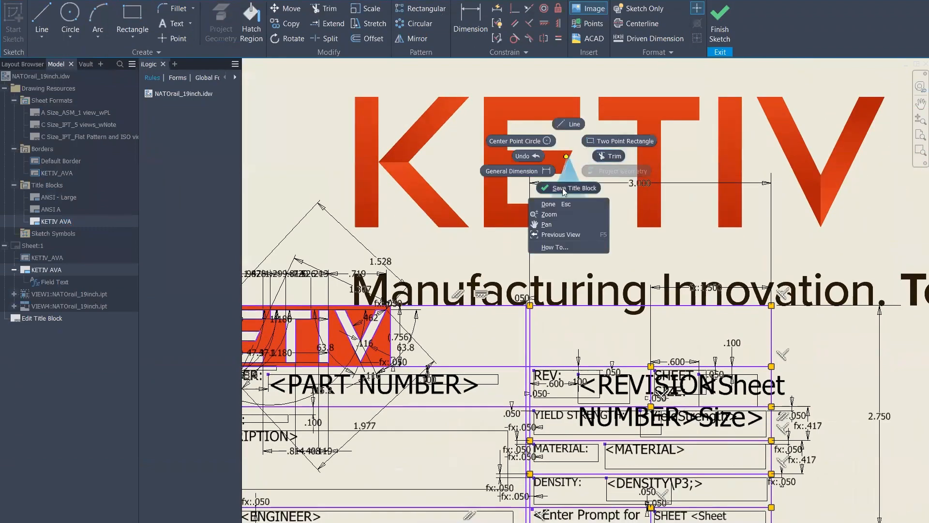
{"action": "left_click", "coordinate": [720, 86]}
{"action": "left_click", "coordinate": [414, 174]}
{"action": "left_click", "coordinate": [663, 274]}
{"action": "scroll", "coordinate": [603, 209], "scroll_direction": "down", "scroll_amount": 5}
{"action": "key", "text": "Escape"}
{"action": "left_click_drag", "start_coordinate": [548, 178], "coordinate": [440, 139]}
{"action": "scroll", "coordinate": [542, 202], "scroll_direction": "up", "scroll_amount": 6}
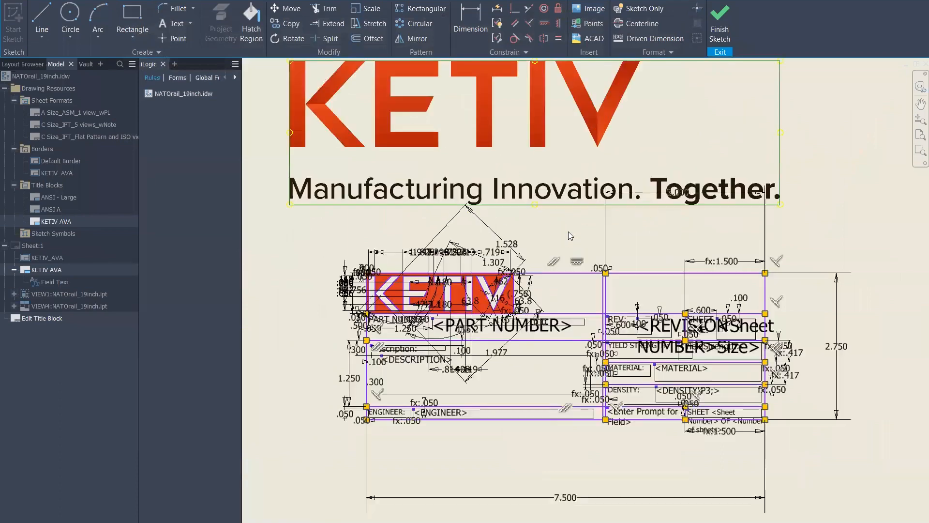
Toggle grid snapping from the sketch context menu and try the dimension command near the logo
{"action": "key", "text": "d"}
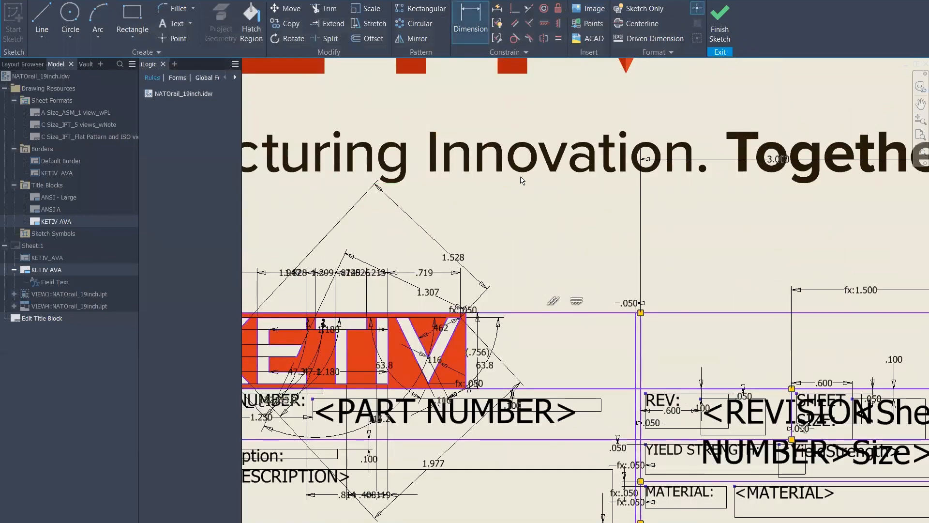
{"action": "scroll", "coordinate": [538, 188], "scroll_direction": "down", "scroll_amount": 5}
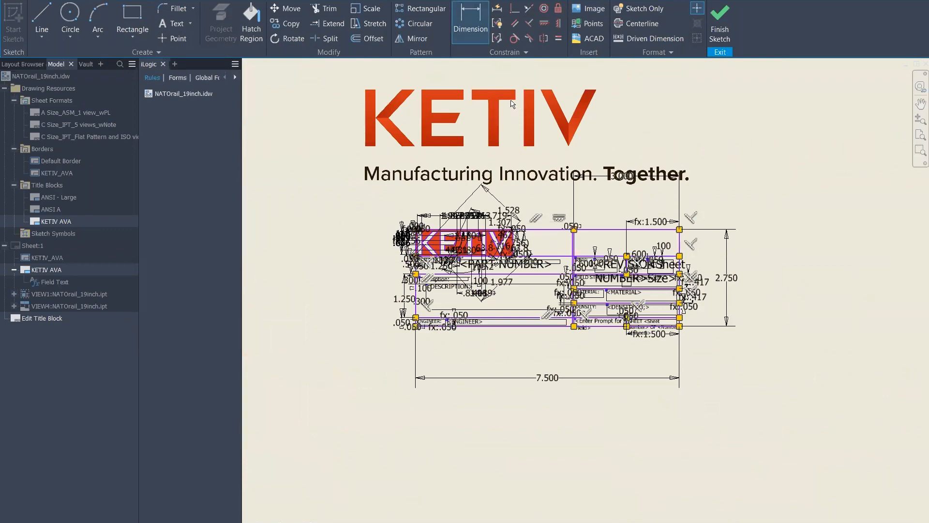
{"action": "scroll", "coordinate": [527, 92], "scroll_direction": "down", "scroll_amount": 3}
{"action": "key", "text": "Escape"}
{"action": "right_click", "coordinate": [521, 112]}
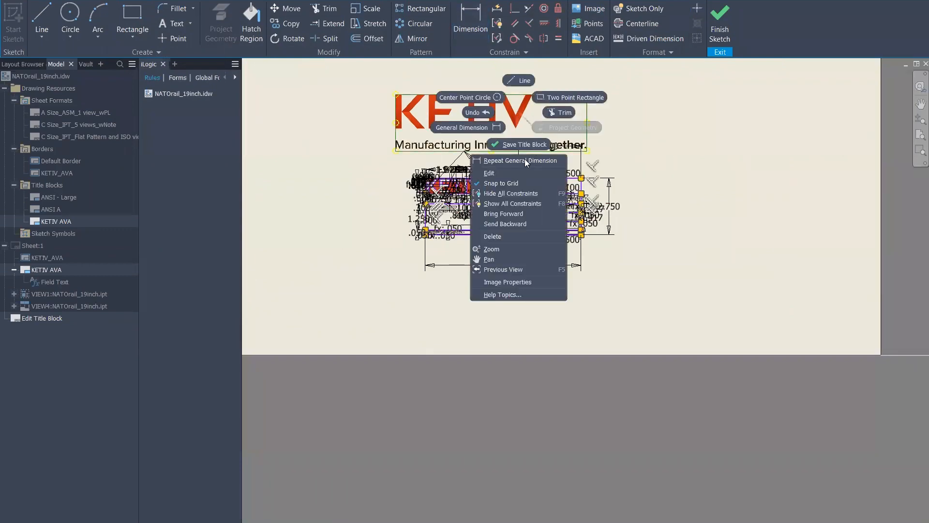
{"action": "left_click", "coordinate": [517, 184]}
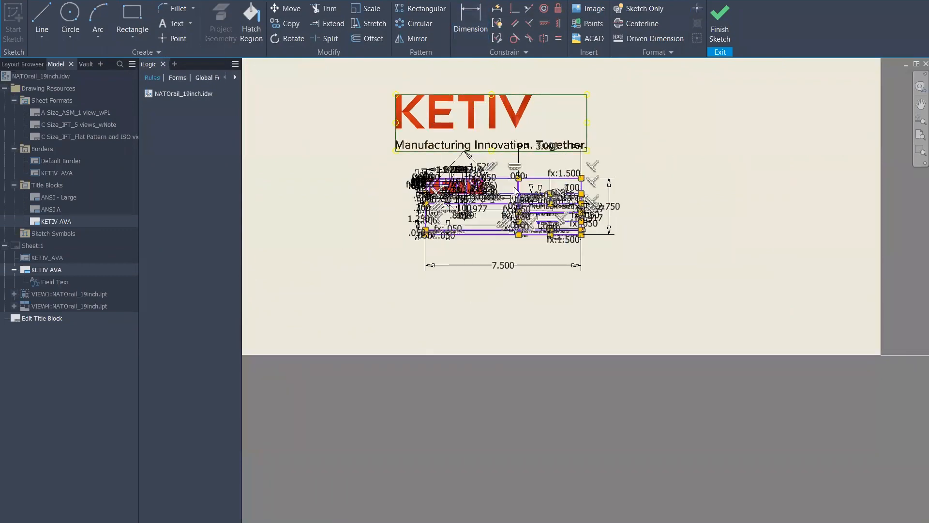
{"action": "scroll", "coordinate": [514, 148], "scroll_direction": "up", "scroll_amount": 4}
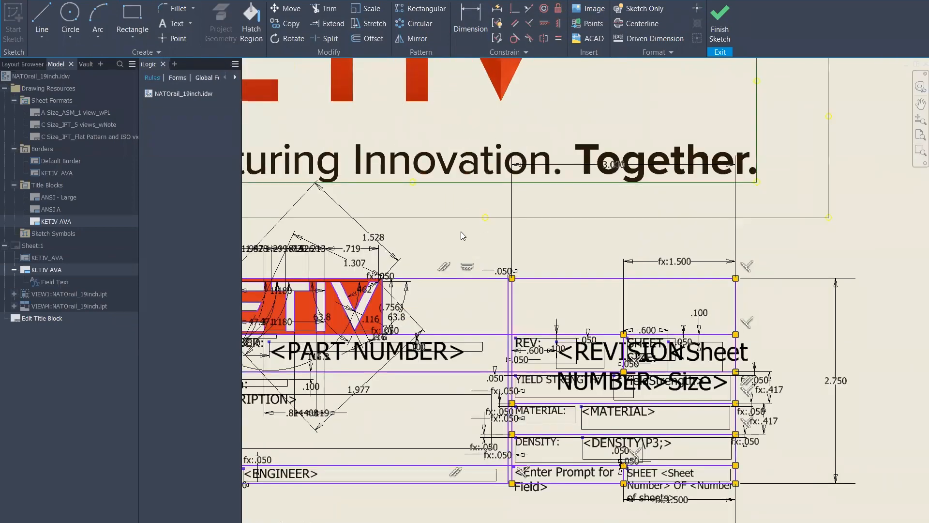
{"action": "key", "text": "d"}
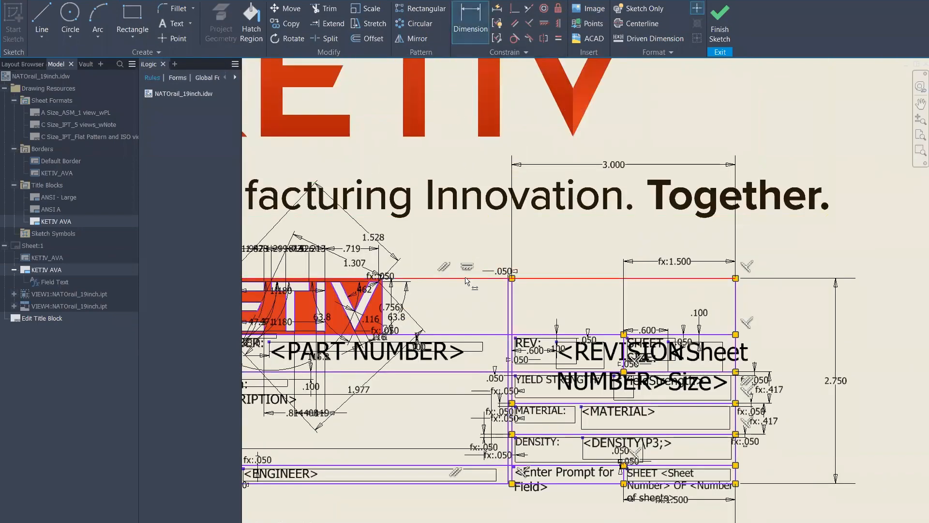
{"action": "key", "text": "Escape"}
{"action": "scroll", "coordinate": [455, 123], "scroll_direction": "down", "scroll_amount": 3}
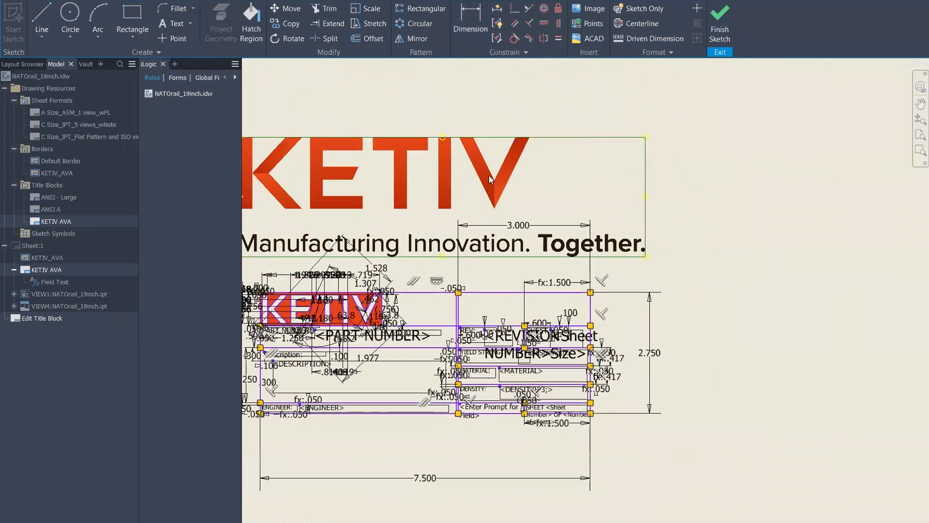
{"action": "right_click", "coordinate": [488, 175]}
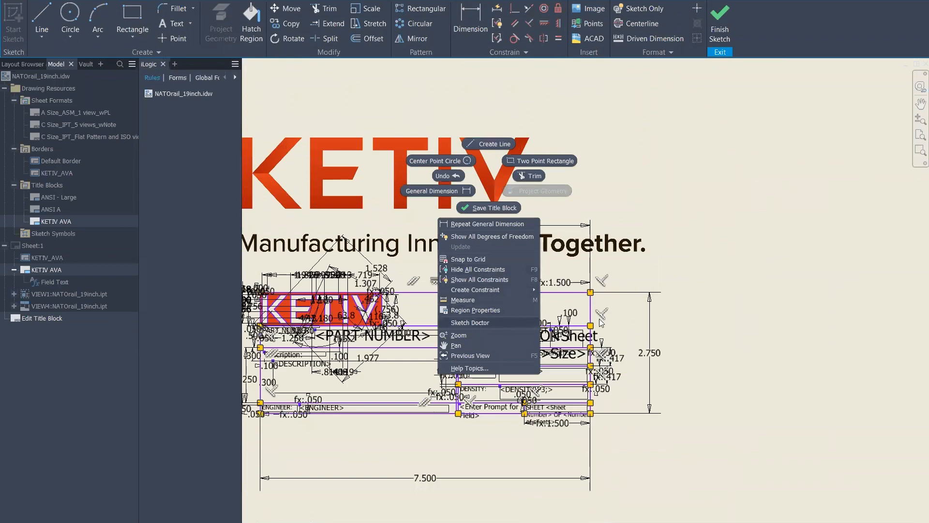
{"action": "left_click", "coordinate": [488, 335]}
Reposition the KETIV logo image around the sketch, finally moving it up and left
{"action": "middle_click_drag", "start_coordinate": [385, 201], "coordinate": [502, 214]}
{"action": "left_click_drag", "start_coordinate": [528, 210], "coordinate": [759, 227]}
{"action": "mouse_move", "coordinate": [630, 163]}
{"action": "middle_mouse_down"}
{"action": "mouse_move", "coordinate": [381, 143]}
{"action": "mouse_move", "coordinate": [311, 126]}
{"action": "middle_mouse_up"}
{"action": "left_click_drag", "start_coordinate": [317, 108], "coordinate": [441, 158]}
{"action": "mouse_move", "coordinate": [395, 171]}
{"action": "left_mouse_down"}
{"action": "mouse_move", "coordinate": [608, 208]}
{"action": "mouse_move", "coordinate": [623, 294]}
{"action": "mouse_move", "coordinate": [566, 315]}
{"action": "left_mouse_up"}
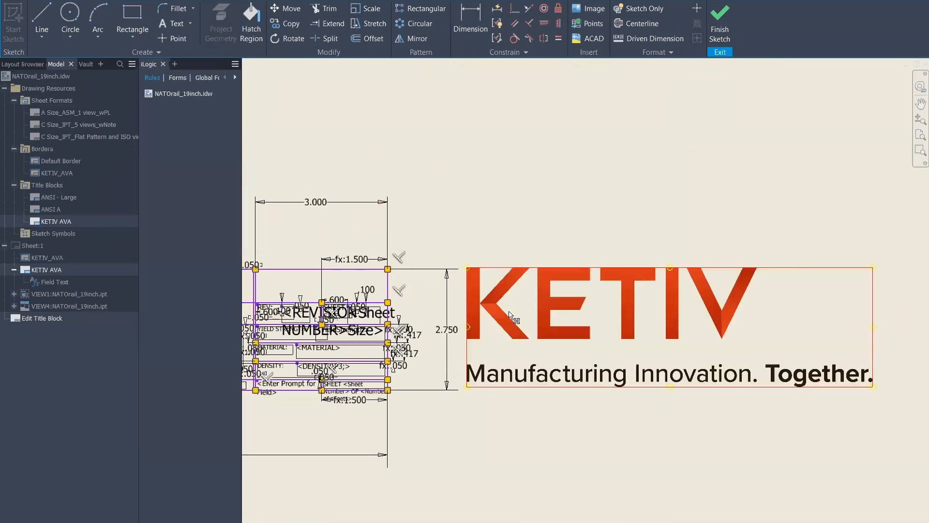
{"action": "scroll", "coordinate": [481, 294], "scroll_direction": "up", "scroll_amount": 3}
{"action": "scroll", "coordinate": [436, 300], "scroll_direction": "down", "scroll_amount": 1}
{"action": "middle_click_drag", "start_coordinate": [391, 309], "coordinate": [462, 294]}
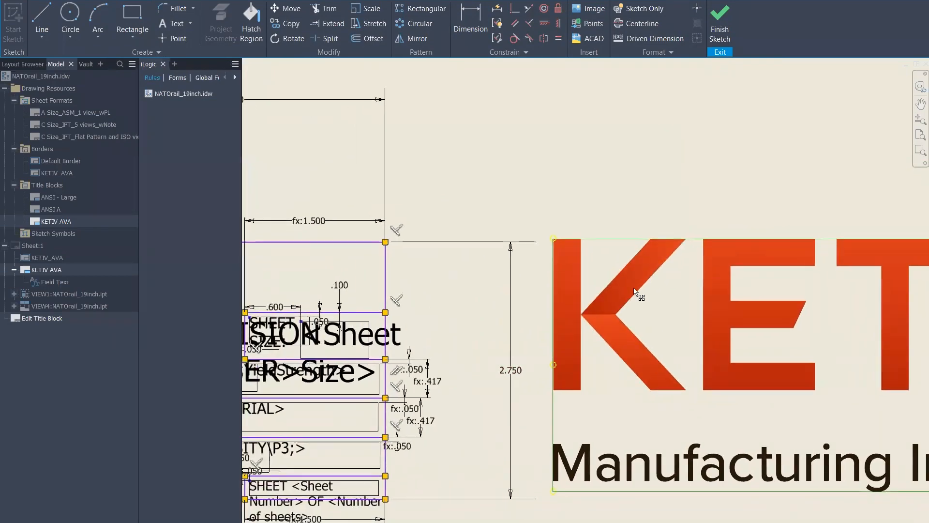
{"action": "left_click_drag", "start_coordinate": [604, 295], "coordinate": [522, 158]}
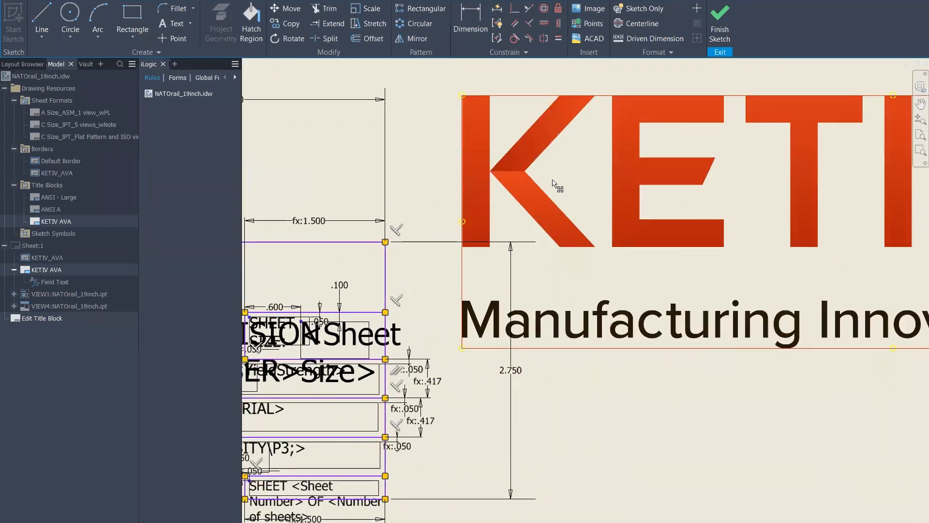
{"action": "middle_click_drag", "start_coordinate": [437, 244], "coordinate": [721, 212]}
Pan and zoom across the title block and red hatched logo over to the large reference image
{"action": "middle_click_drag", "start_coordinate": [496, 184], "coordinate": [663, 155]}
{"action": "middle_click_drag", "start_coordinate": [469, 244], "coordinate": [609, 239]}
{"action": "scroll", "coordinate": [491, 220], "scroll_direction": "up", "scroll_amount": 7}
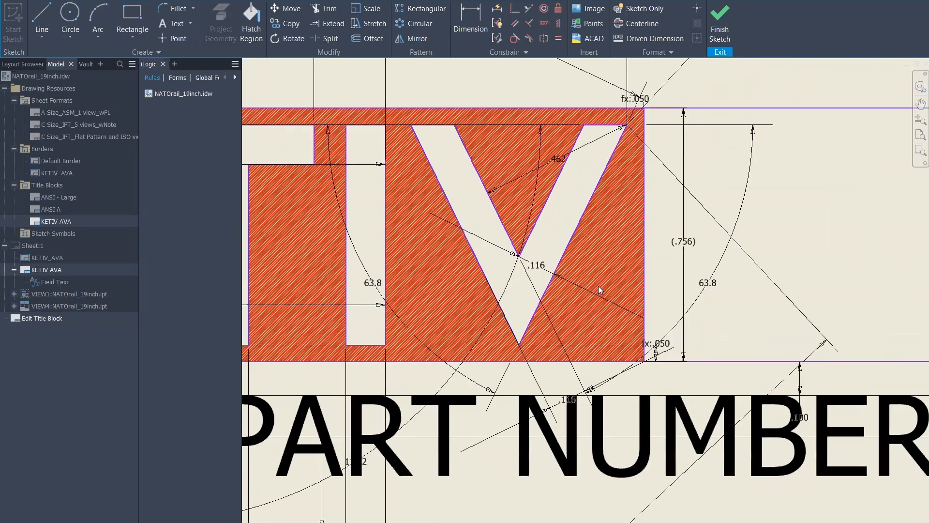
{"action": "middle_click_drag", "start_coordinate": [406, 282], "coordinate": [611, 297]}
{"action": "scroll", "coordinate": [446, 274], "scroll_direction": "down", "scroll_amount": 5}
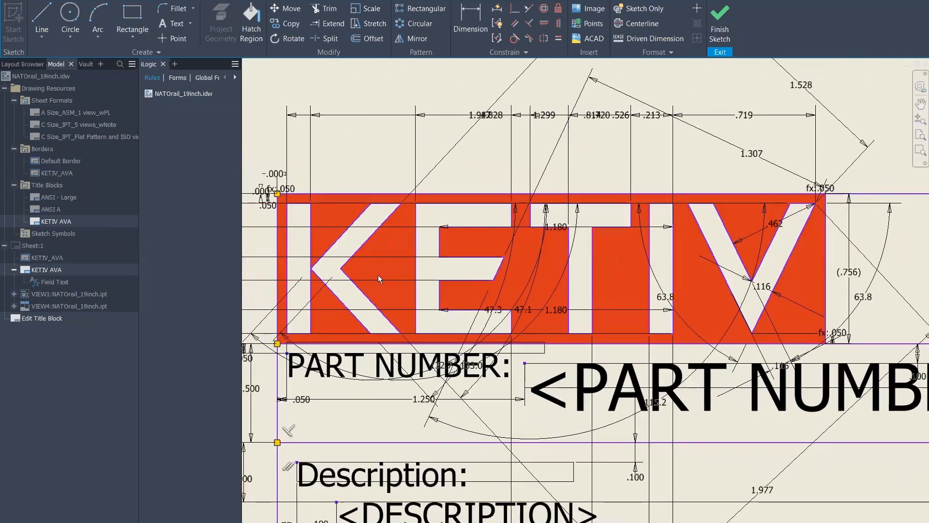
{"action": "middle_click_drag", "start_coordinate": [422, 234], "coordinate": [446, 230]}
{"action": "scroll", "coordinate": [446, 229], "scroll_direction": "up", "scroll_amount": 6}
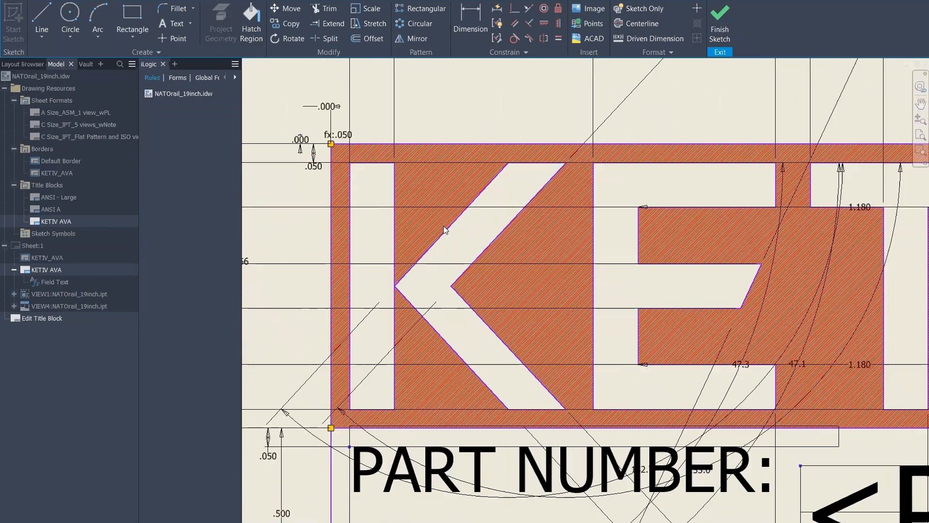
{"action": "scroll", "coordinate": [694, 263], "scroll_direction": "down", "scroll_amount": 2}
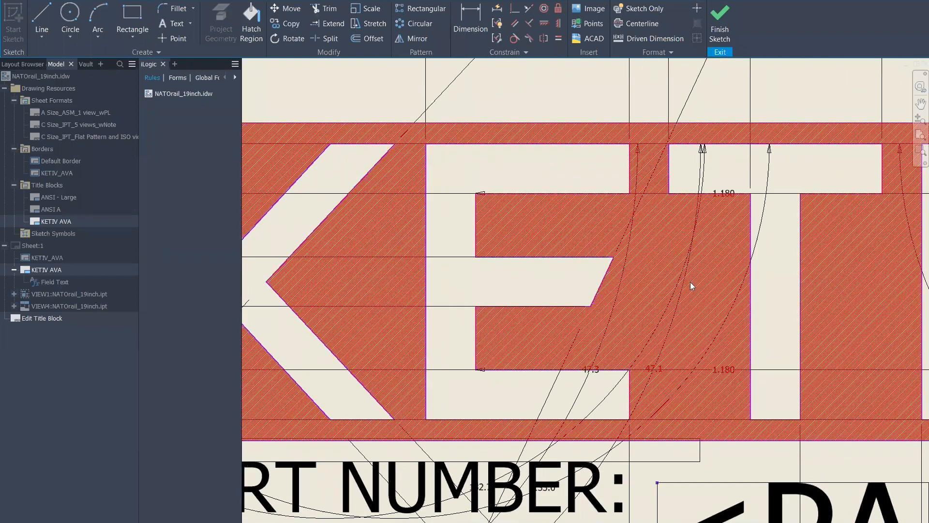
{"action": "scroll", "coordinate": [625, 268], "scroll_direction": "down", "scroll_amount": 2}
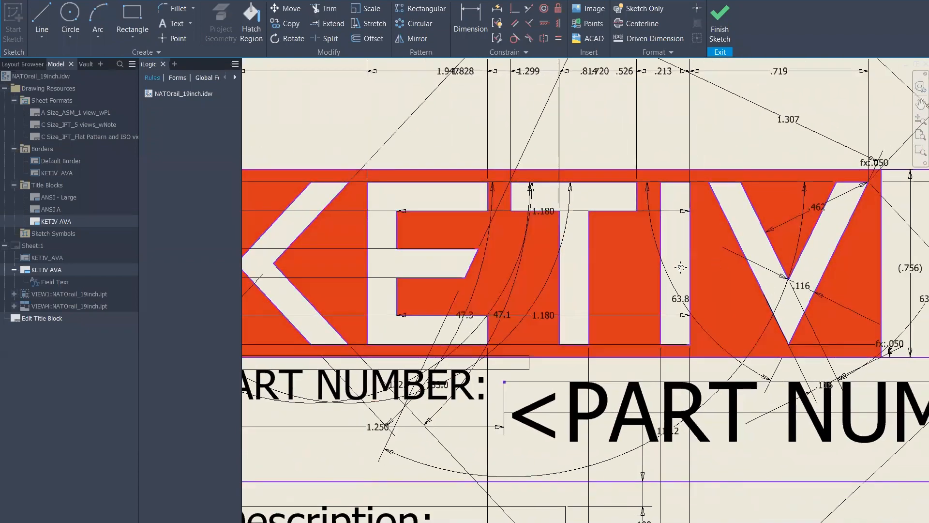
{"action": "scroll", "coordinate": [607, 264], "scroll_direction": "down", "scroll_amount": 3}
{"action": "middle_click_drag", "start_coordinate": [799, 242], "coordinate": [536, 234]}
{"action": "scroll", "coordinate": [626, 243], "scroll_direction": "down", "scroll_amount": 2}
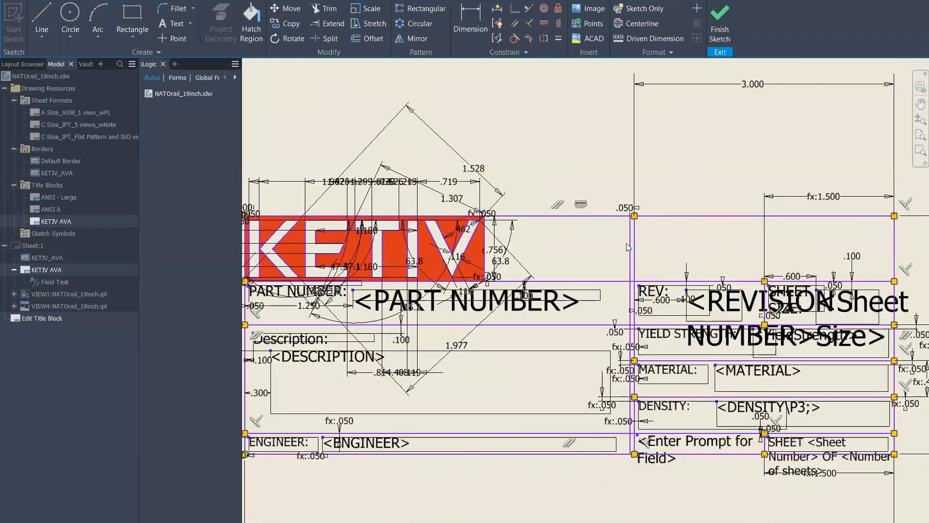
{"action": "middle_click_drag", "start_coordinate": [489, 270], "coordinate": [368, 293]}
{"action": "middle_click_drag", "start_coordinate": [533, 290], "coordinate": [385, 313]}
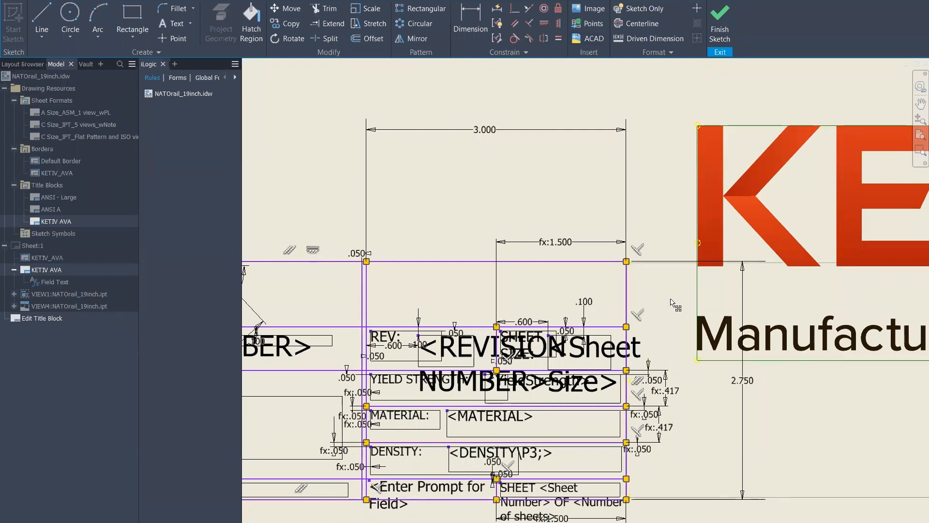
Nudge the large reference image slightly up and left, then return the view to the title block
{"action": "left_click_drag", "start_coordinate": [740, 213], "coordinate": [728, 256]}
{"action": "right_click", "coordinate": [725, 187]}
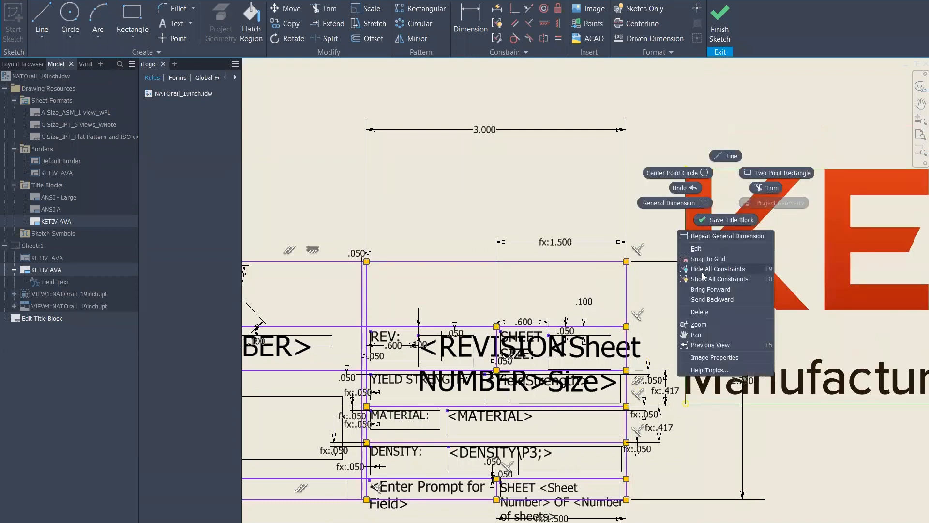
{"action": "left_click", "coordinate": [741, 248]}
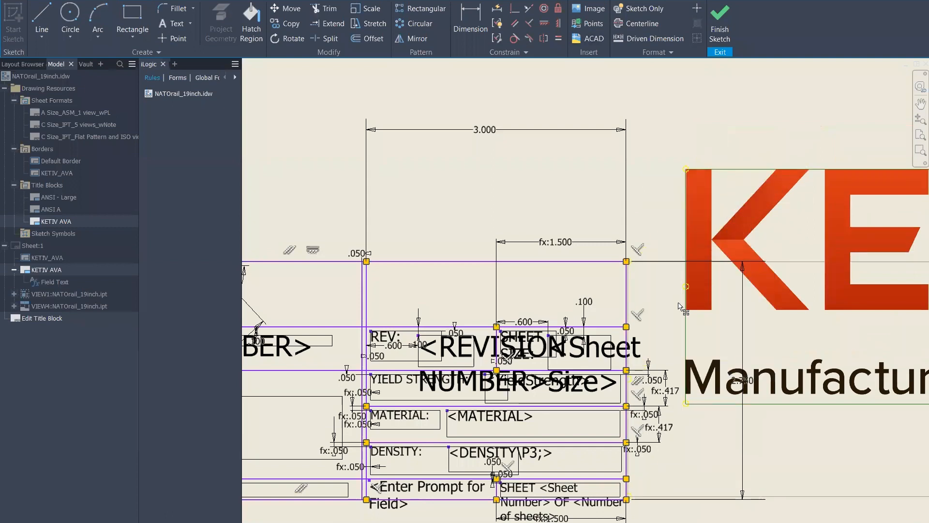
{"action": "left_click_drag", "start_coordinate": [689, 300], "coordinate": [719, 179]}
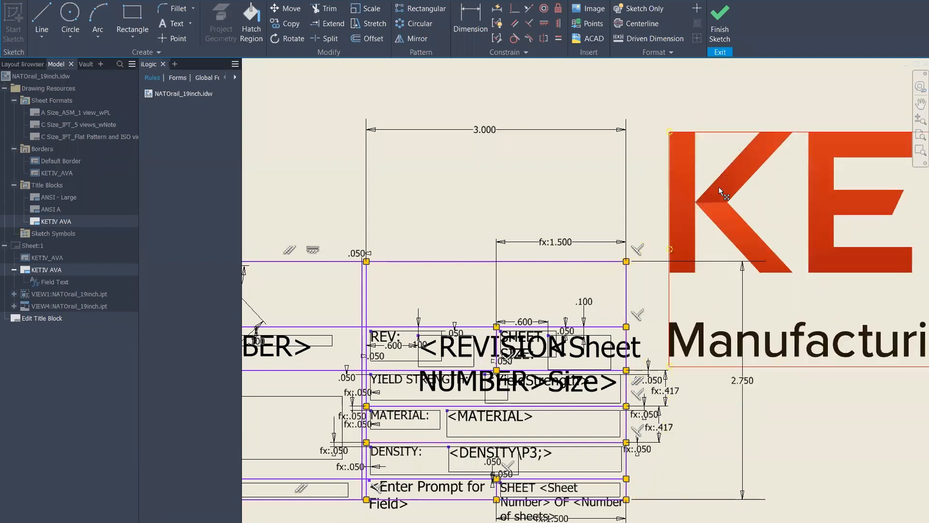
{"action": "right_click", "coordinate": [718, 191]}
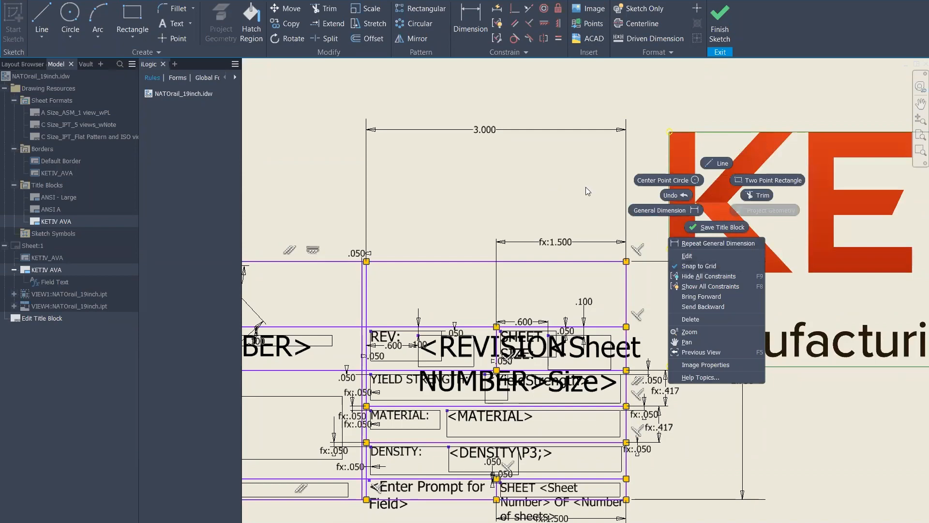
{"action": "left_click", "coordinate": [383, 183]}
{"action": "middle_click_drag", "start_coordinate": [439, 200], "coordinate": [677, 163]}
{"action": "middle_click_drag", "start_coordinate": [500, 163], "coordinate": [695, 143]}
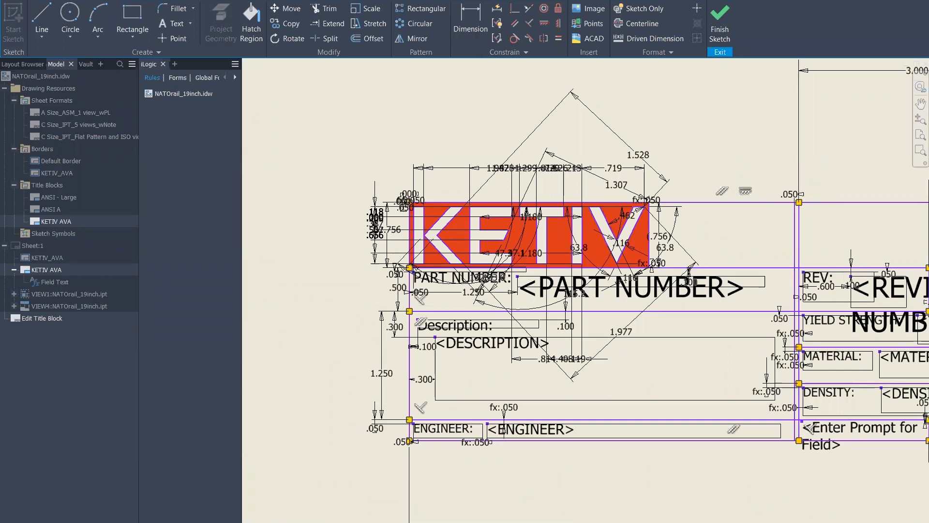
Delete the large reference logo image from the title block sketch
{"action": "scroll", "coordinate": [272, 200], "scroll_direction": "down", "scroll_amount": 5}
{"action": "left_click", "coordinate": [640, 207]}
{"action": "key", "text": "Delete"}
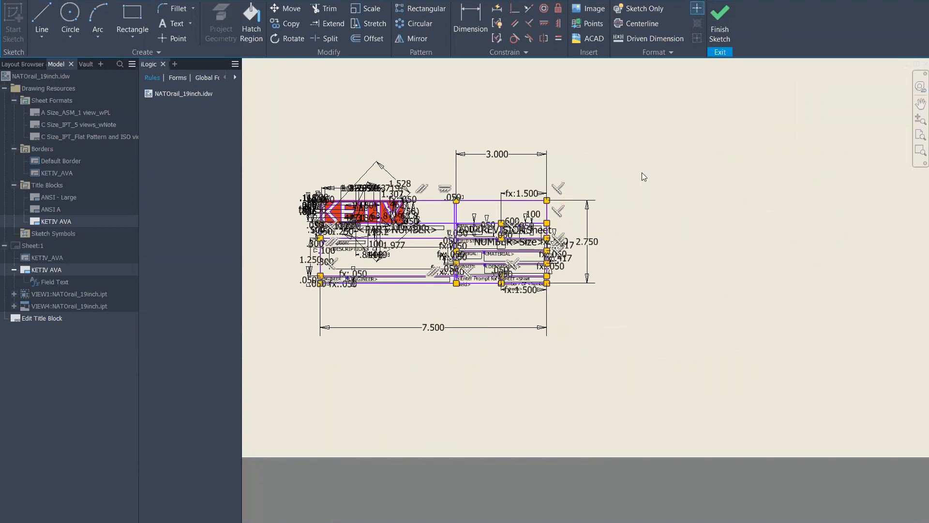
Finish the sketch without saving edits and add Sheet:2, accepting the prompted texts
{"action": "left_click", "coordinate": [723, 32]}
{"action": "left_click", "coordinate": [439, 281]}
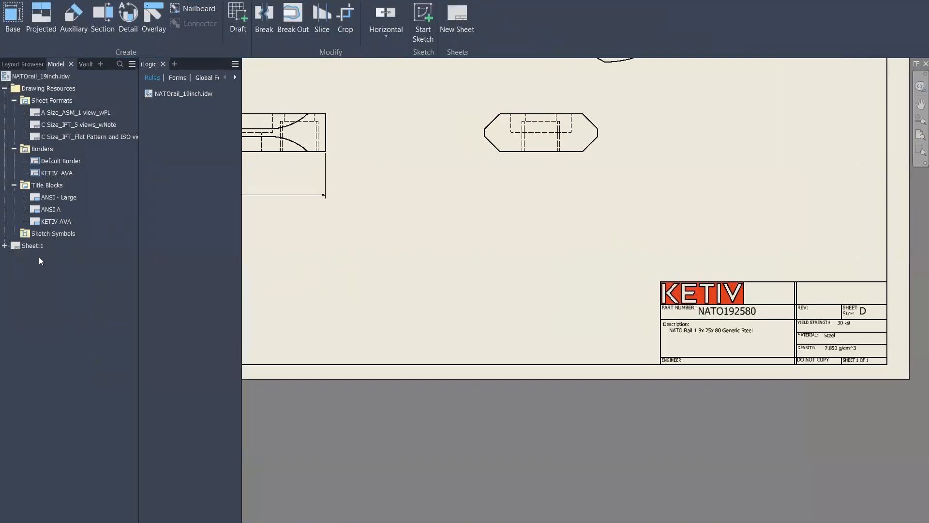
{"action": "left_click", "coordinate": [468, 19]}
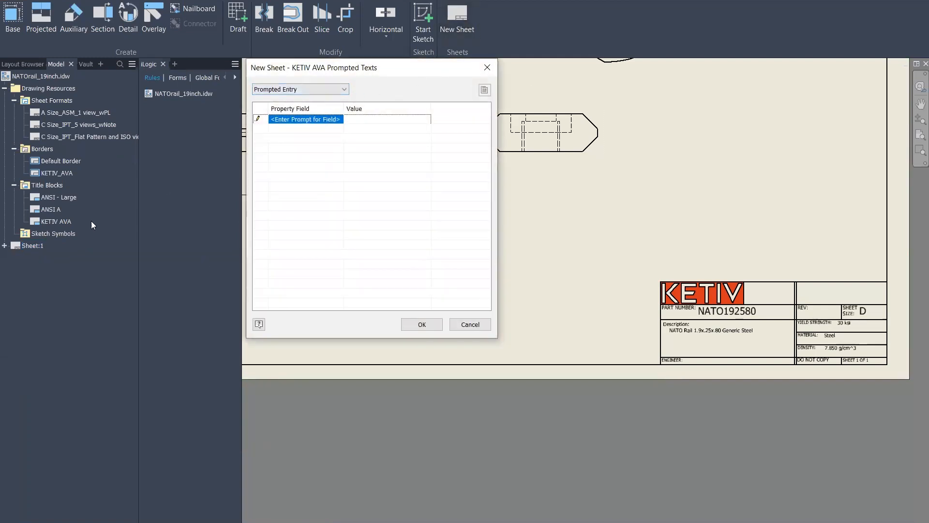
{"action": "left_click", "coordinate": [422, 325]}
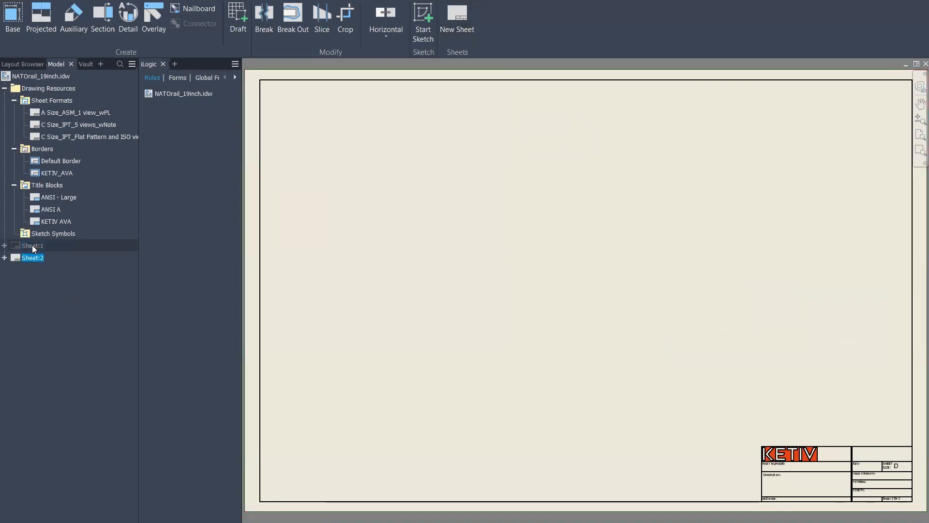
{"action": "double_click", "coordinate": [33, 245]}
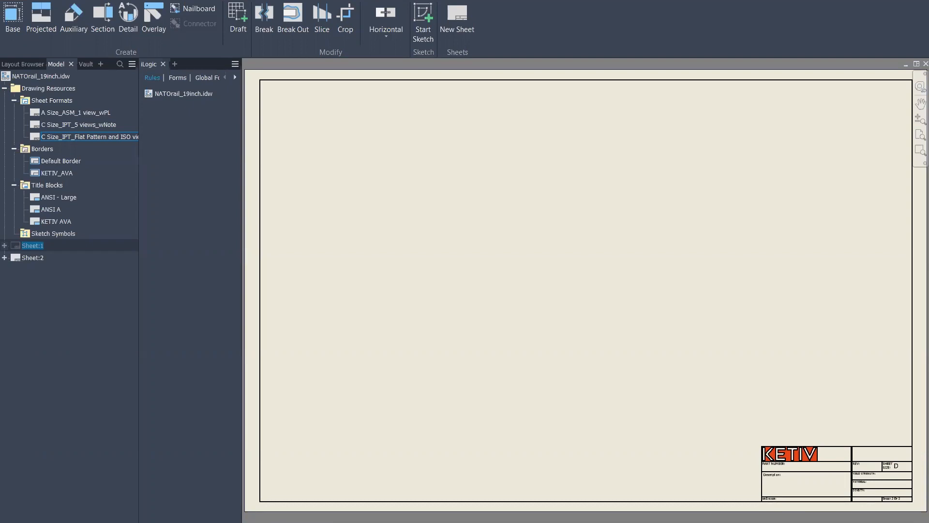
{"action": "scroll", "coordinate": [691, 310], "scroll_direction": "down", "scroll_amount": 6}
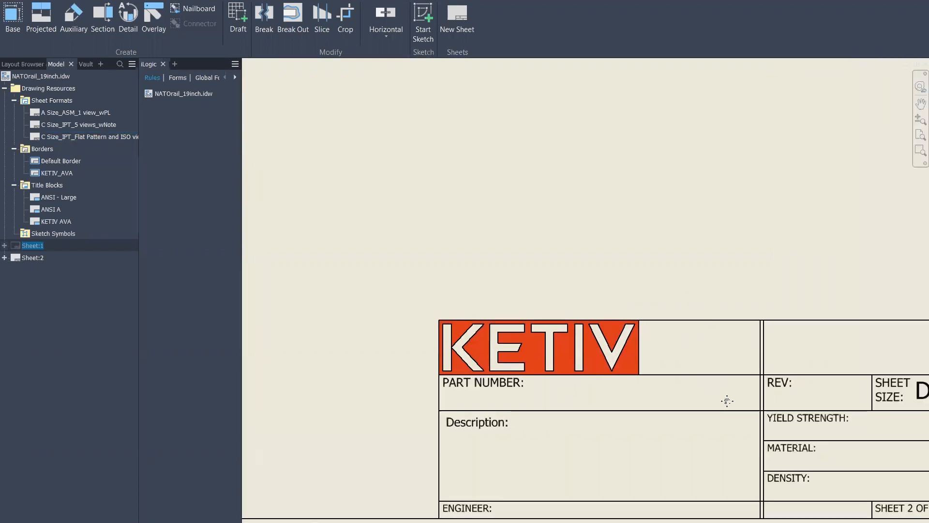
{"action": "middle_click_drag", "start_coordinate": [727, 401], "coordinate": [647, 314]}
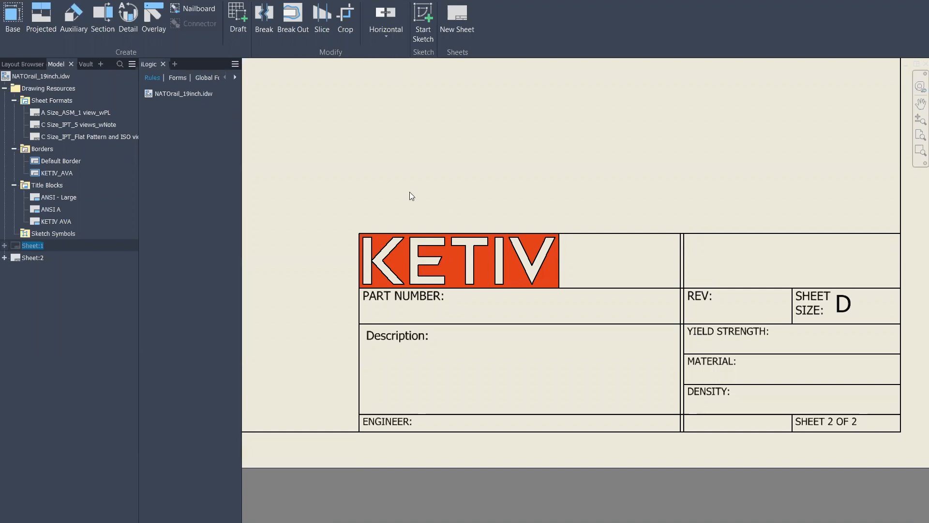
{"action": "mouse_move", "coordinate": [433, 144]}
{"action": "middle_mouse_down"}
{"action": "mouse_move", "coordinate": [663, 150]}
{"action": "mouse_move", "coordinate": [516, 110]}
{"action": "middle_mouse_up"}
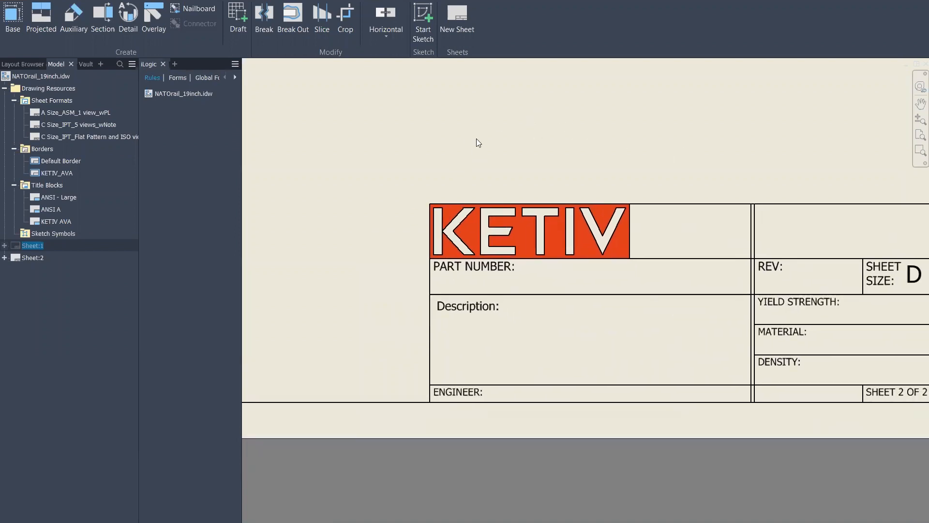